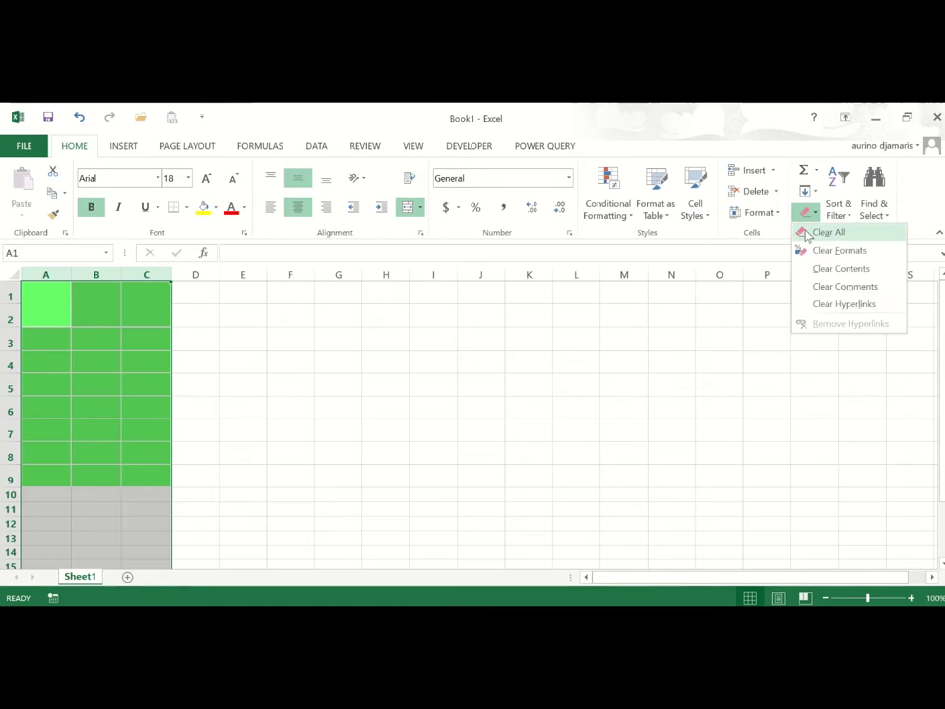
Clear all contents and formatting from columns A to C and select cell A1.
{"action": "left_click", "coordinate": [807, 234]}
{"action": "left_click", "coordinate": [262, 461]}
{"action": "left_click", "coordinate": [32, 292]}
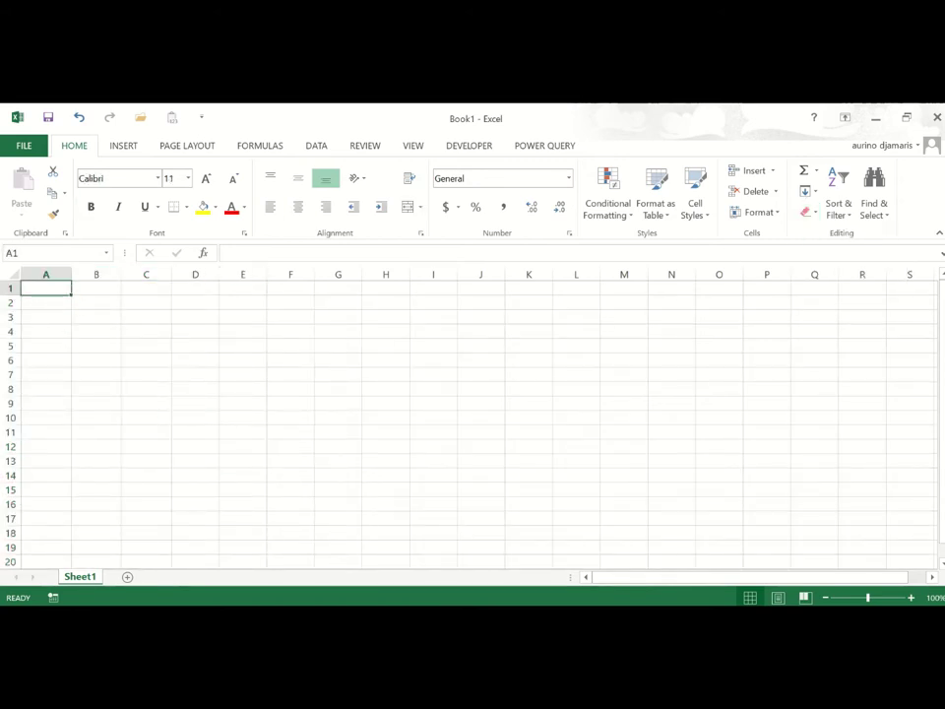
Switch to the lsxl8e_ppt_ch05 wsound presentation in PowerPoint and copy the whole interruptions and probability table from slide 11.
{"action": "mouse_move", "coordinate": [502, 615]}
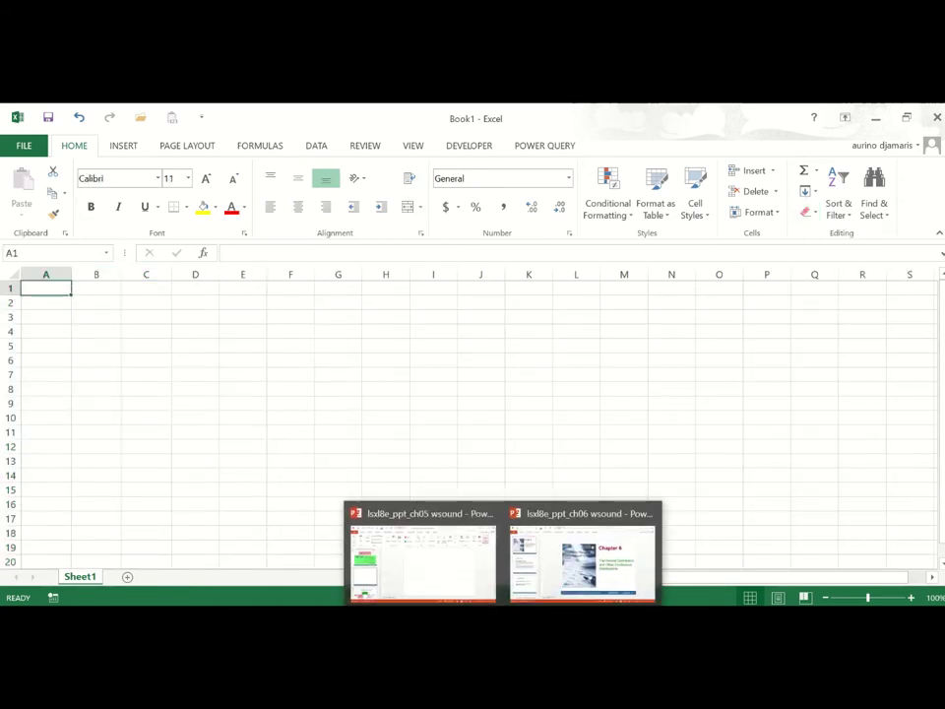
{"action": "left_click", "coordinate": [455, 589]}
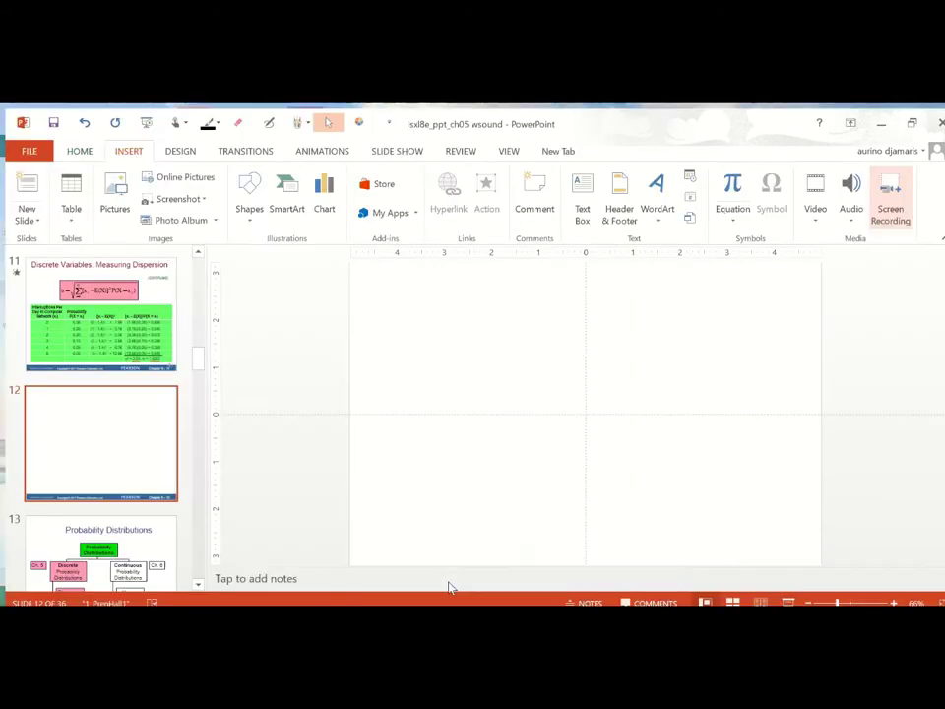
{"action": "left_click", "coordinate": [53, 330]}
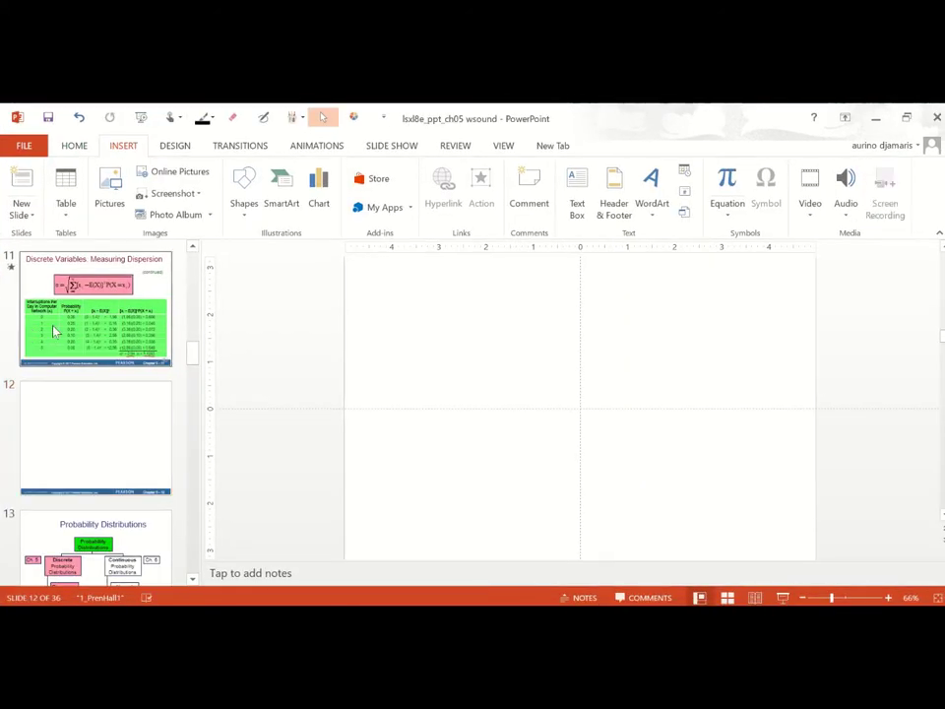
{"action": "left_click", "coordinate": [364, 387]}
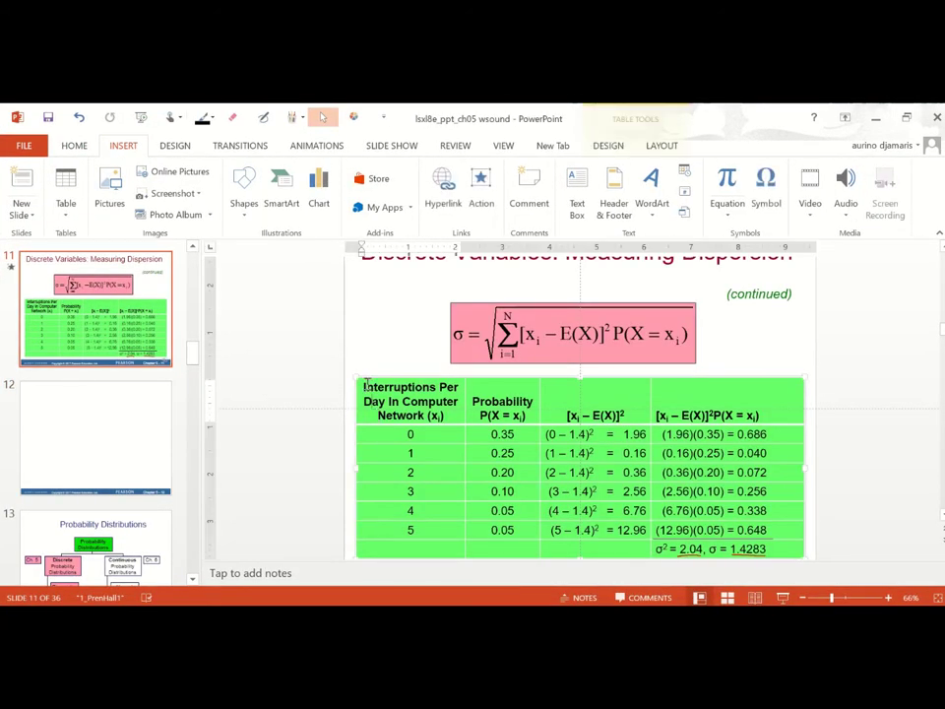
{"action": "left_click_drag", "start_coordinate": [364, 387], "coordinate": [751, 554]}
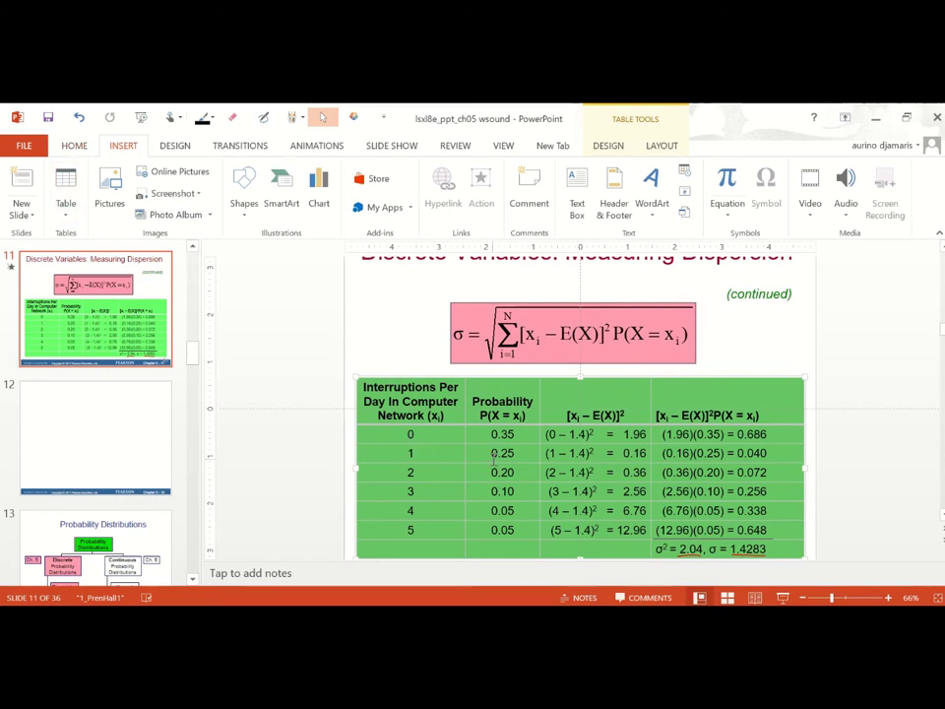
{"action": "left_click_drag", "start_coordinate": [495, 457], "coordinate": [412, 459]}
{"action": "left_click", "coordinate": [445, 499]}
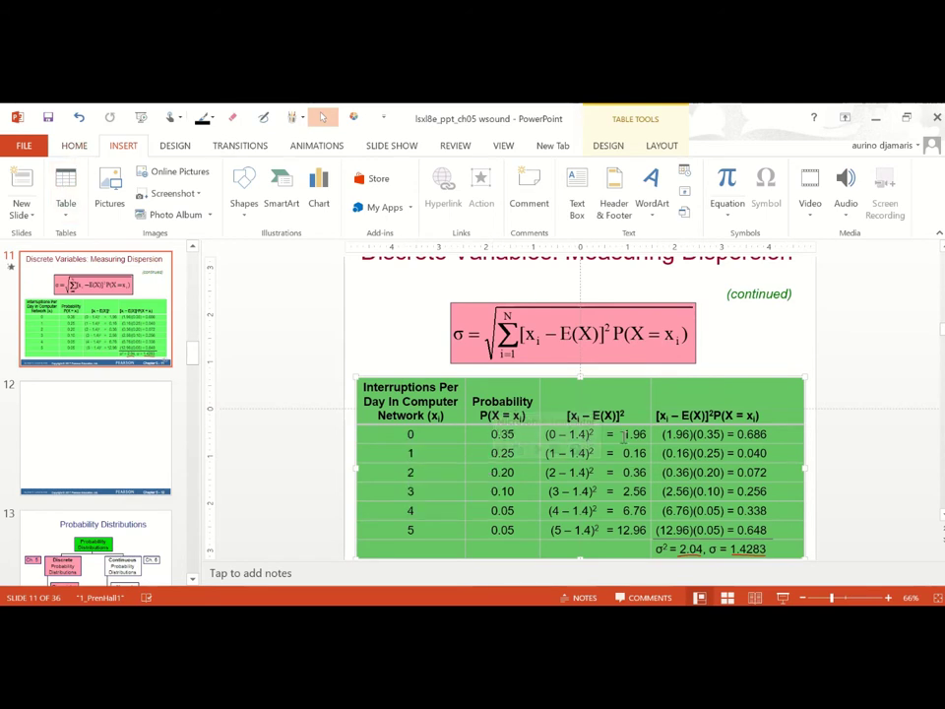
{"action": "right_click", "coordinate": [623, 437]}
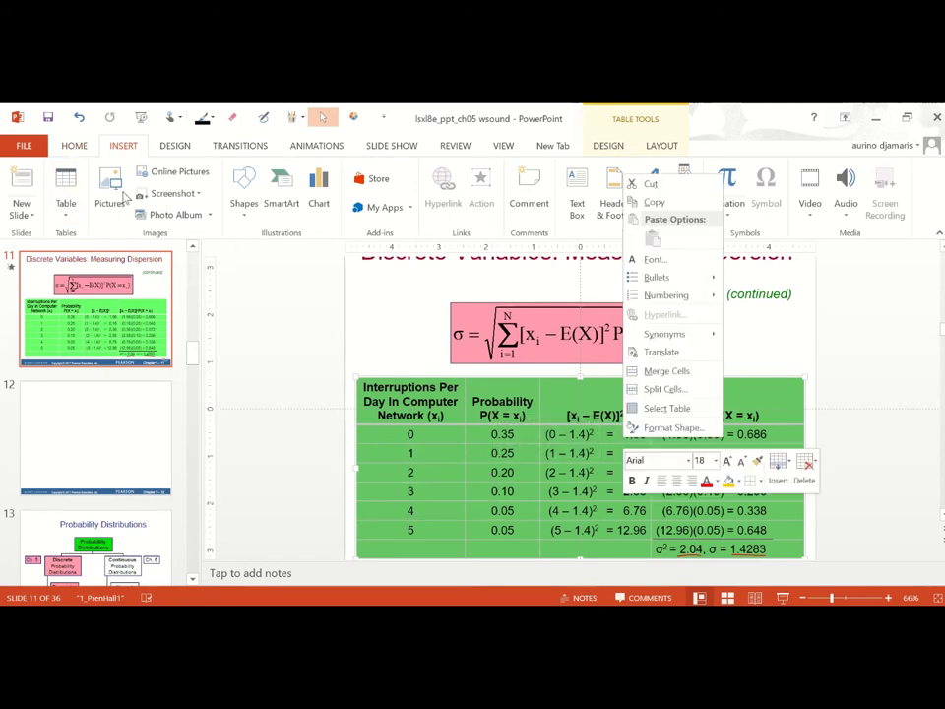
{"action": "left_click", "coordinate": [656, 203]}
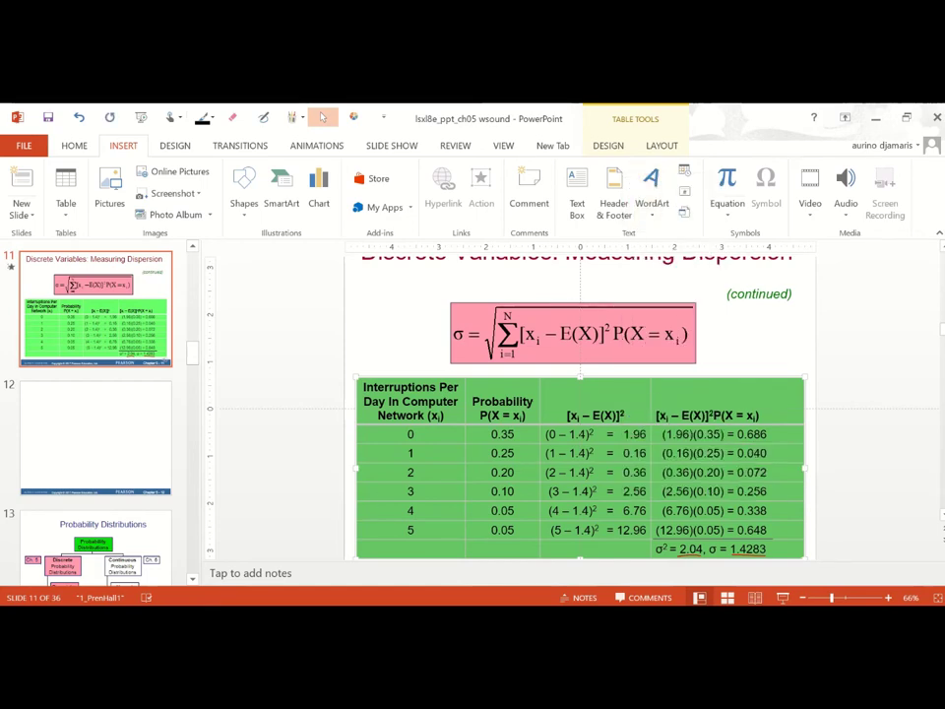
Switch to Excel, paste the table at A1 matching destination formatting, and auto-fit the widths of columns A to E.
{"action": "key", "text": "alt+Tab"}
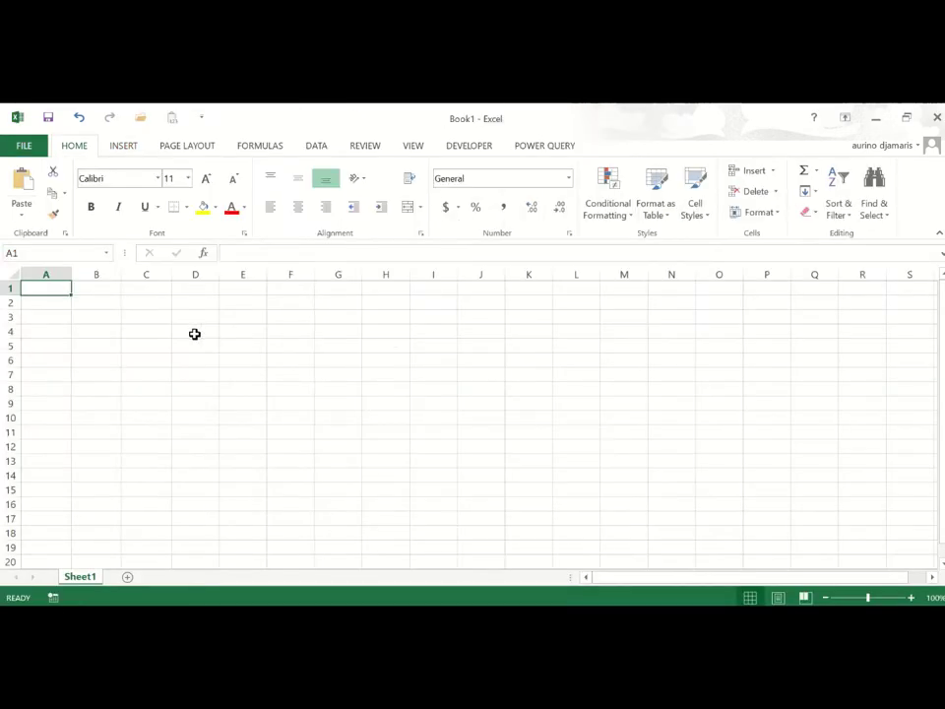
{"action": "left_click", "coordinate": [21, 213]}
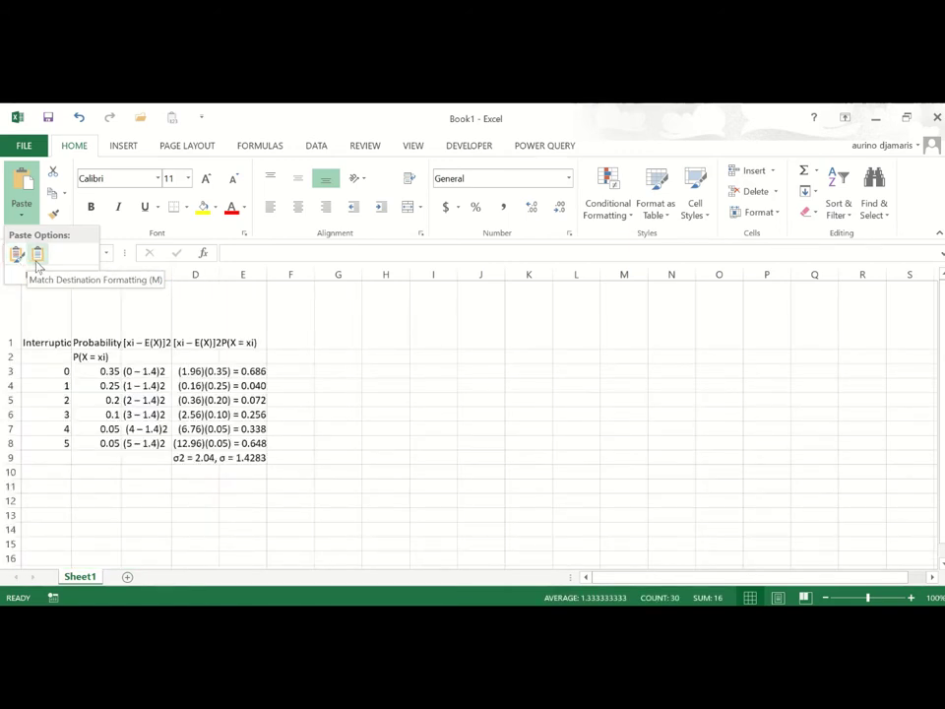
{"action": "left_click", "coordinate": [37, 259]}
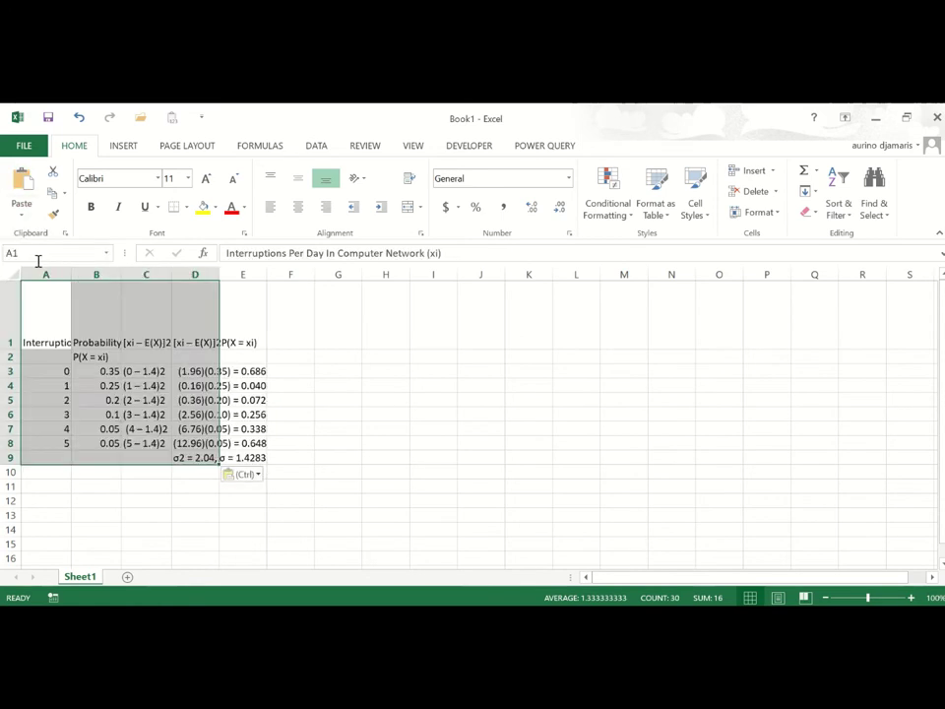
{"action": "left_click_drag", "start_coordinate": [59, 272], "coordinate": [255, 277]}
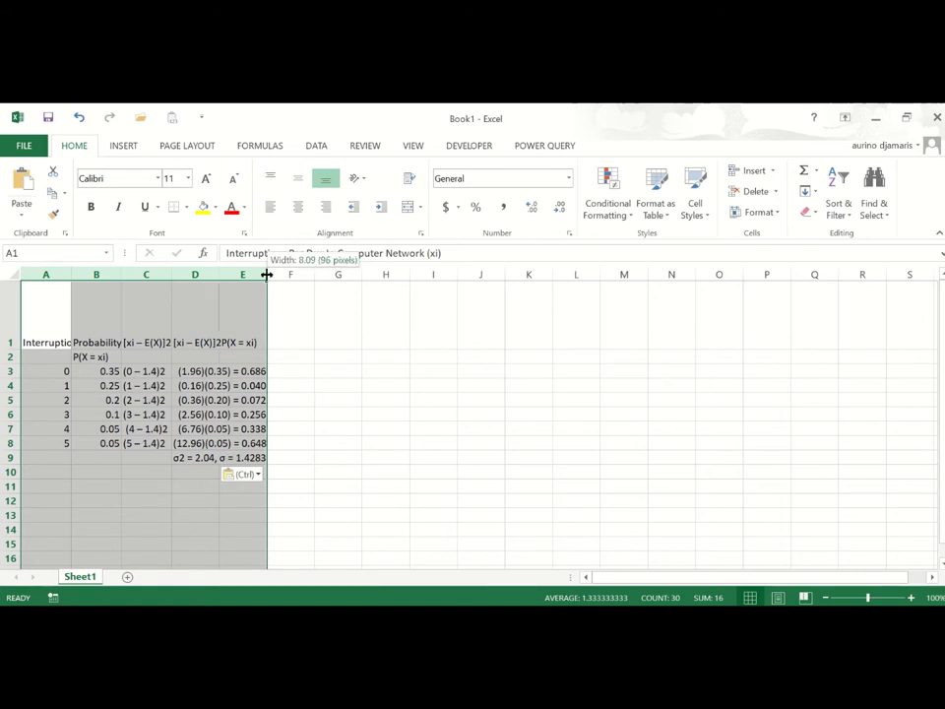
{"action": "double_click", "coordinate": [266, 274]}
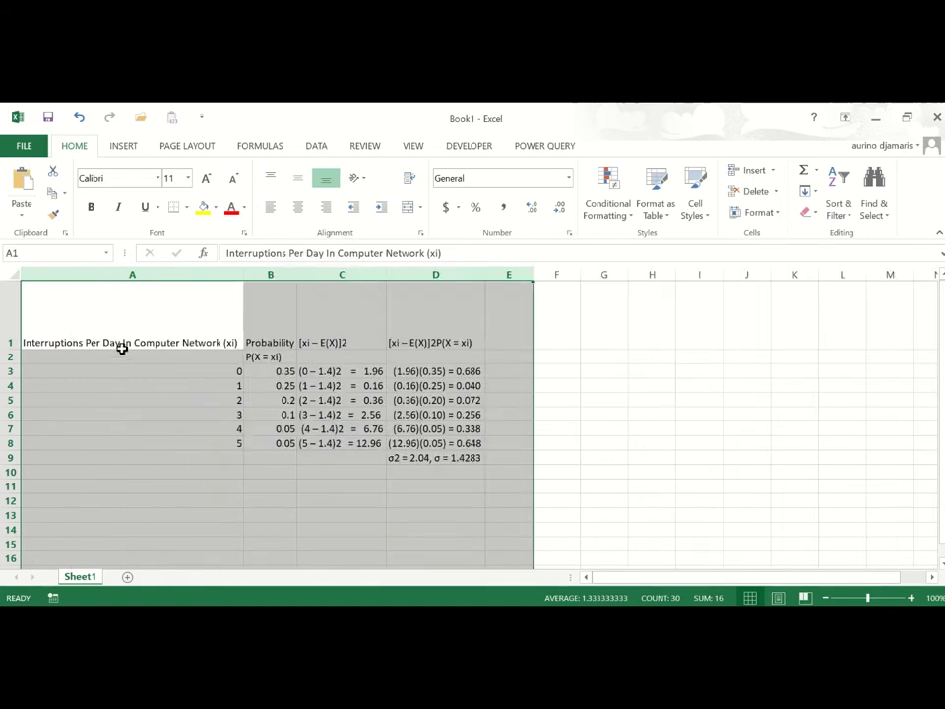
Narrow column A to about a third of its width and wrap the header text in A1.
{"action": "left_click", "coordinate": [122, 347]}
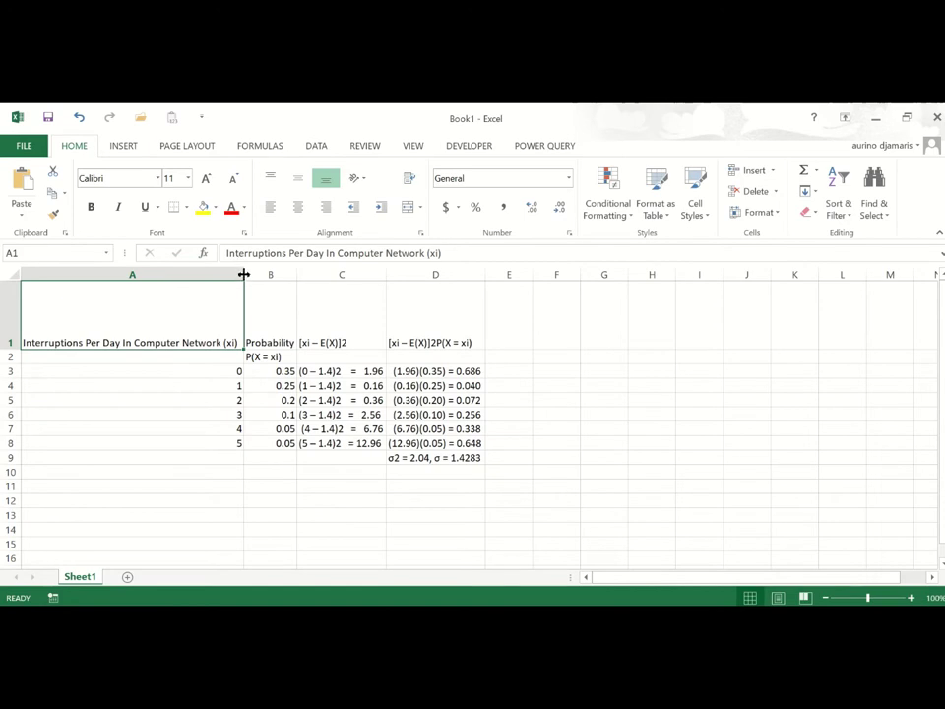
{"action": "left_click_drag", "start_coordinate": [244, 275], "coordinate": [93, 297]}
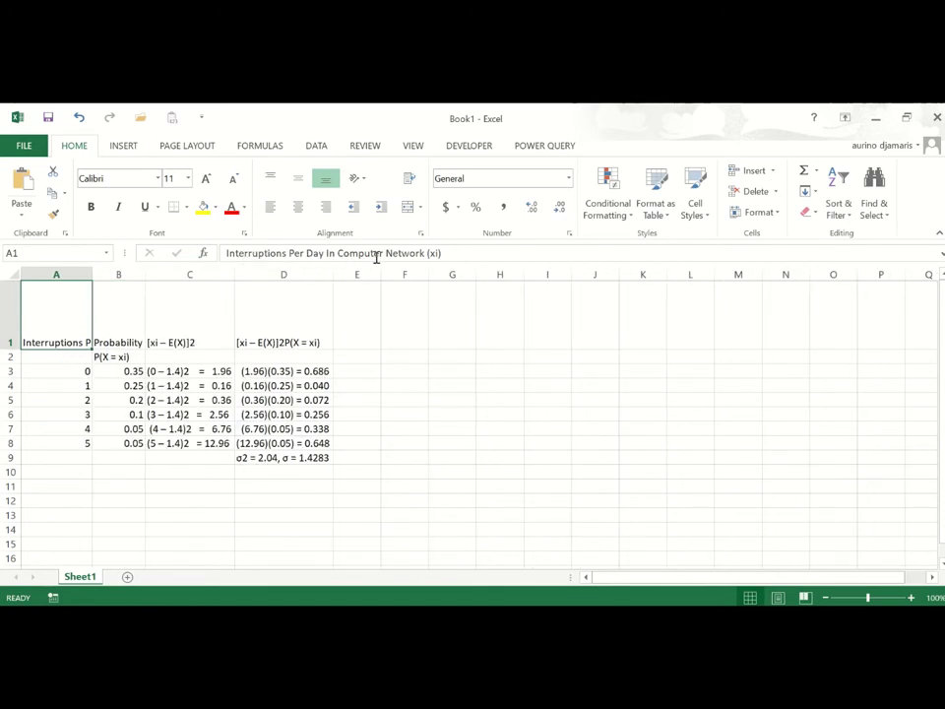
{"action": "left_click", "coordinate": [410, 177]}
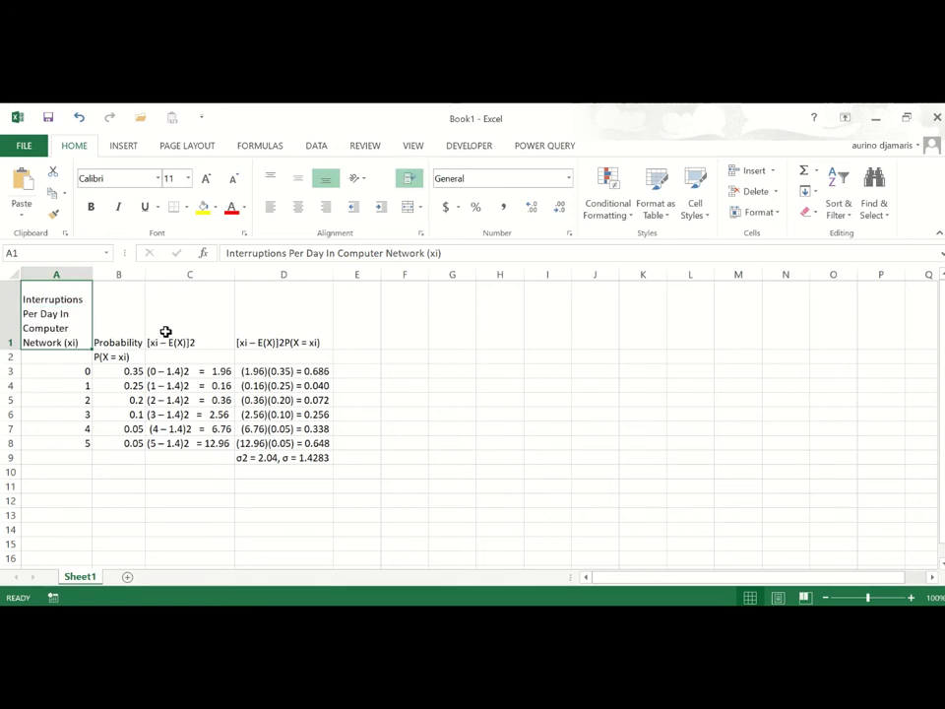
Center the headers in B1:D1 horizontally and vertically, and middle-align the header in A1 vertically.
{"action": "left_click_drag", "start_coordinate": [137, 330], "coordinate": [276, 338]}
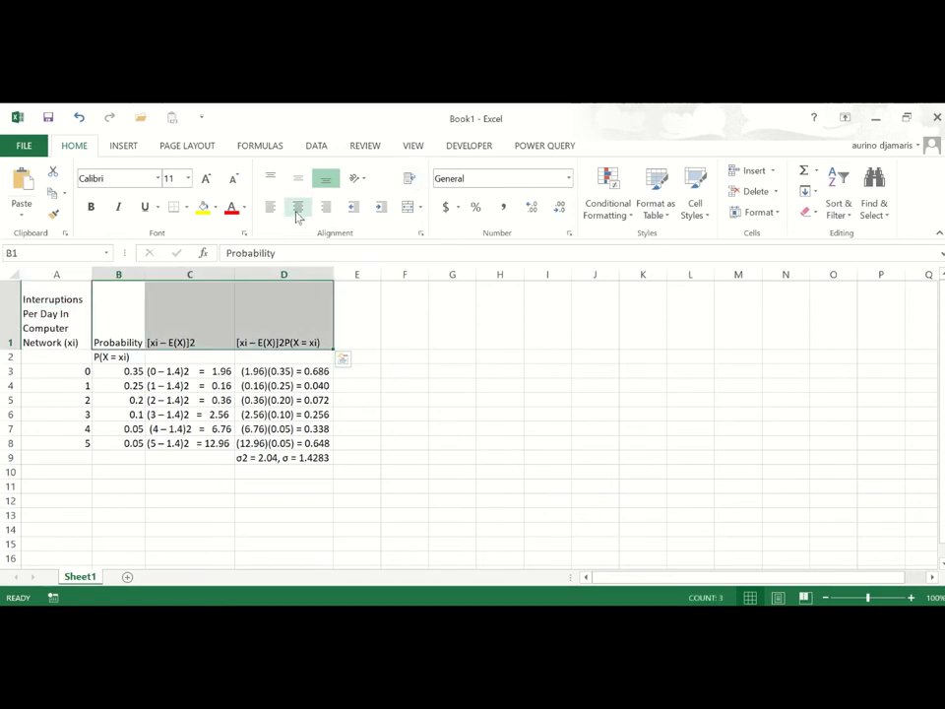
{"action": "left_click", "coordinate": [298, 207]}
{"action": "left_click", "coordinate": [297, 178]}
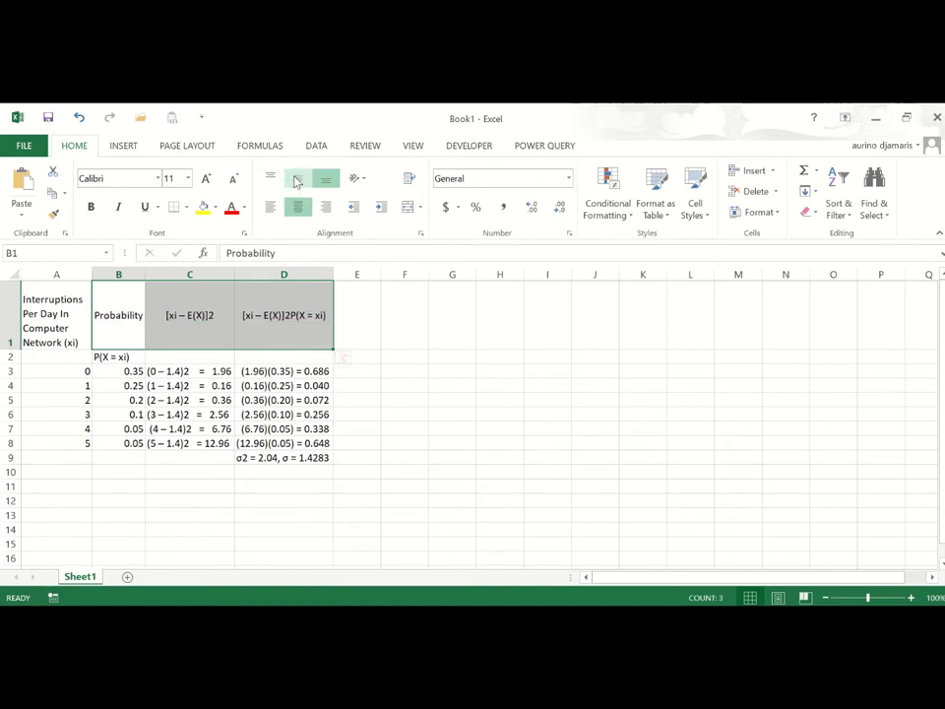
{"action": "left_click", "coordinate": [40, 312]}
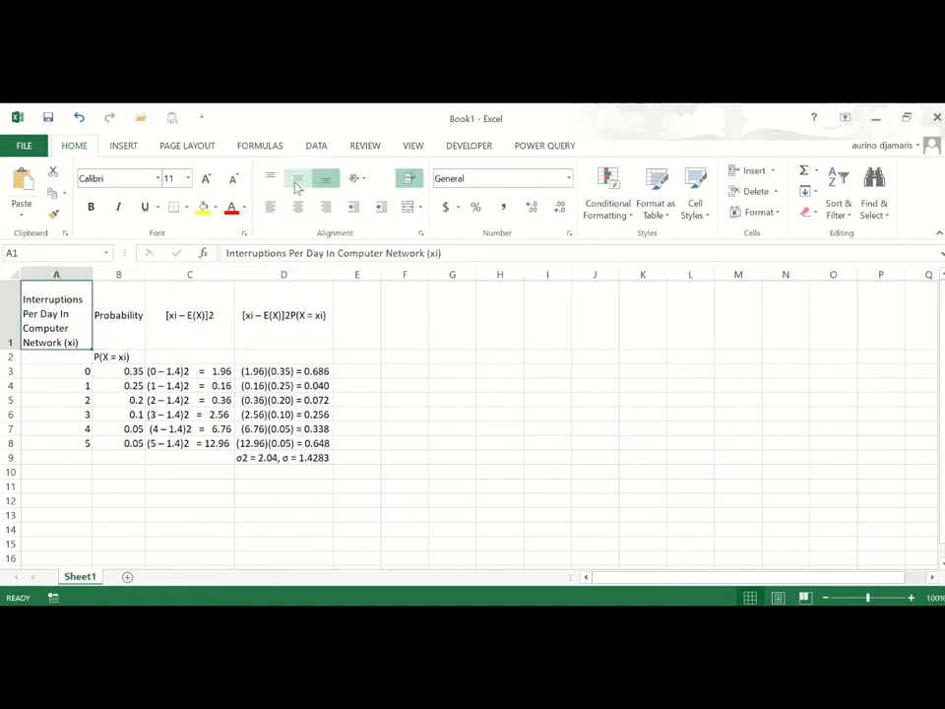
{"action": "left_click", "coordinate": [298, 178]}
{"action": "left_click", "coordinate": [79, 373]}
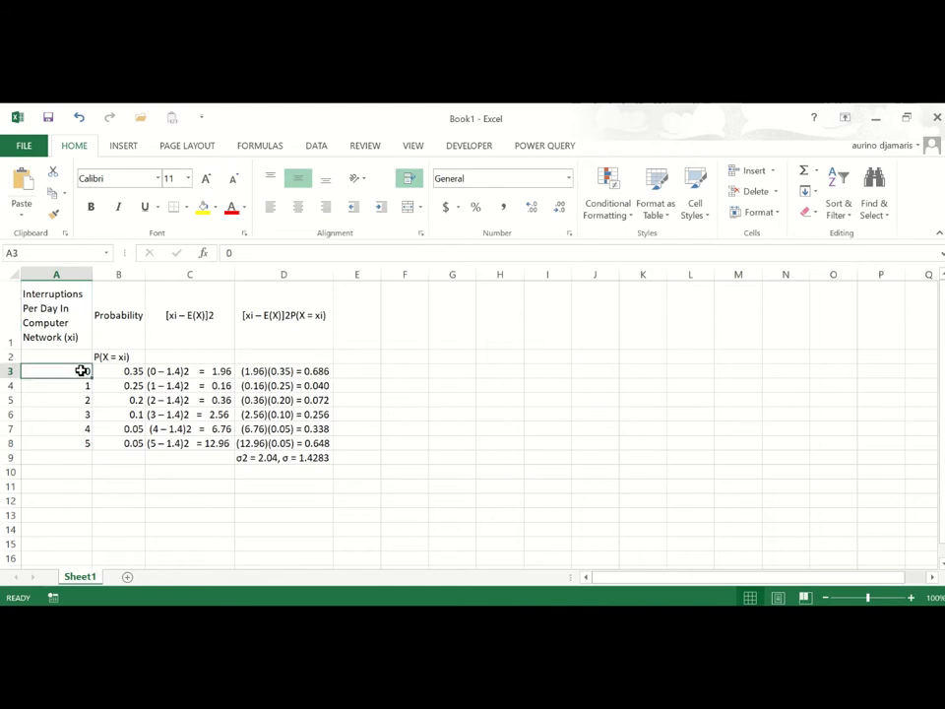
Move the text P(X = xi) from B2 to the end of the B1 header so it reads Probability P(X = xi).
{"action": "left_click", "coordinate": [112, 358]}
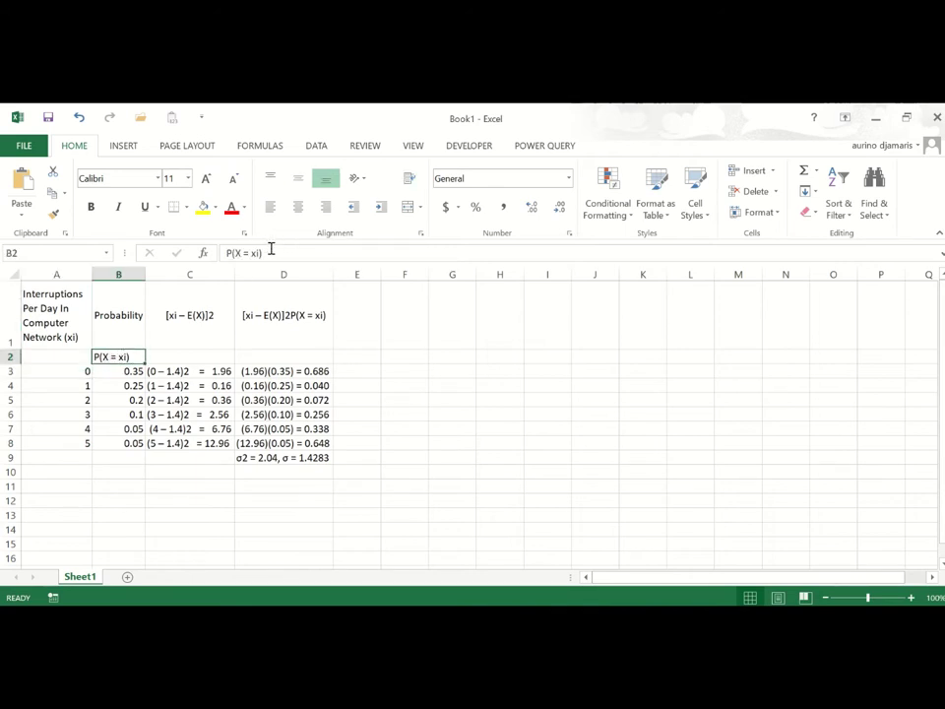
{"action": "left_click_drag", "start_coordinate": [260, 253], "coordinate": [197, 260]}
{"action": "key", "text": "ctrl+c"}
{"action": "key", "text": "BackSpace"}
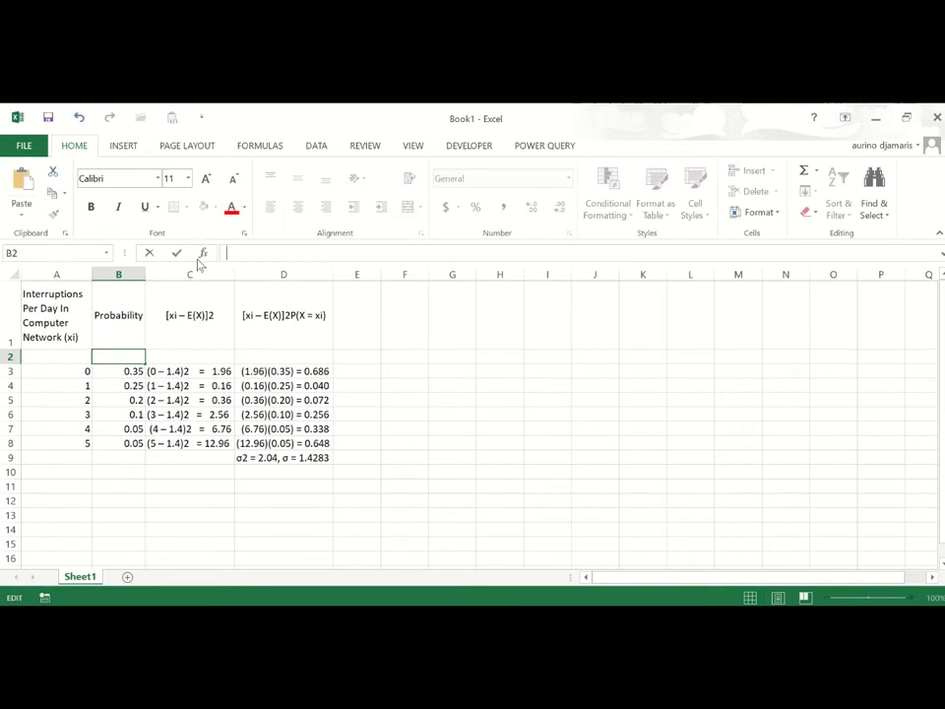
{"action": "left_click", "coordinate": [129, 314]}
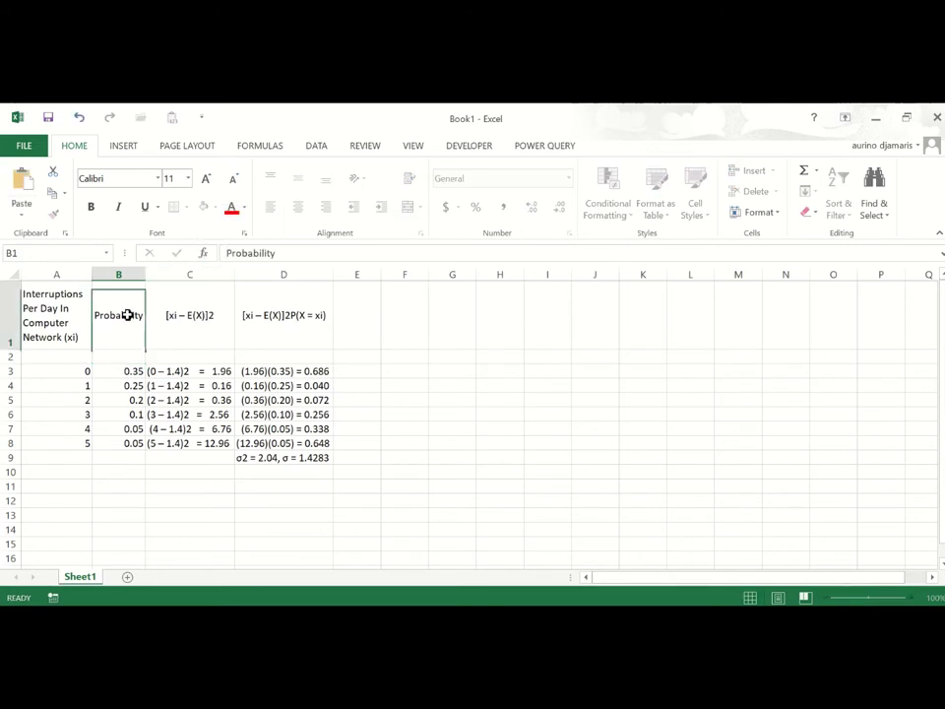
{"action": "left_click", "coordinate": [297, 254]}
{"action": "key", "text": "ctrl+v"}
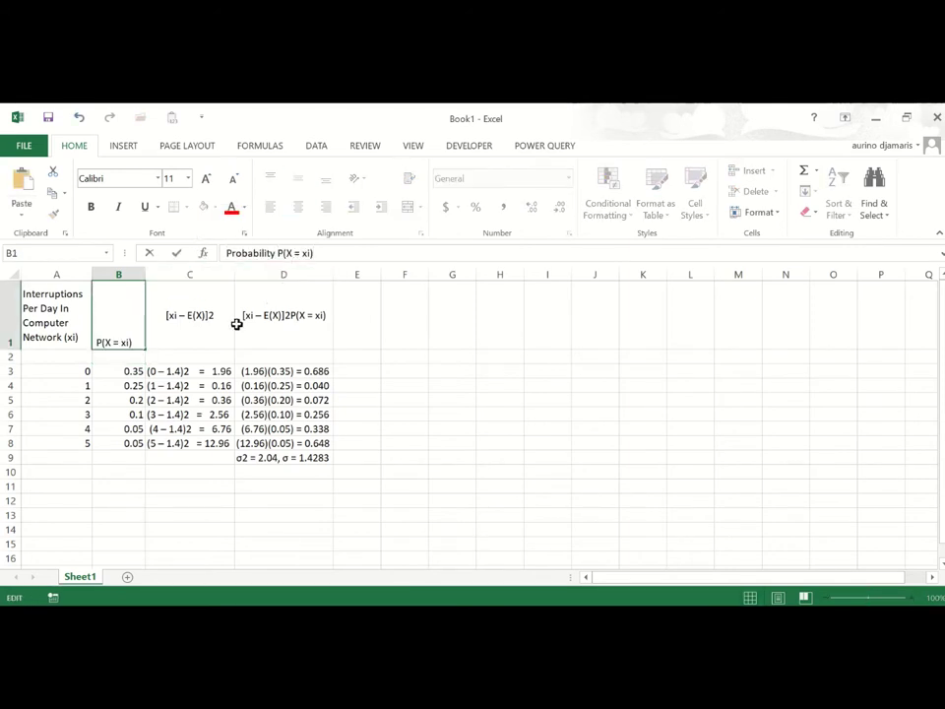
Delete the empty row 2 and increase the height of rows 2 to 8 evenly.
{"action": "left_click", "coordinate": [6, 356]}
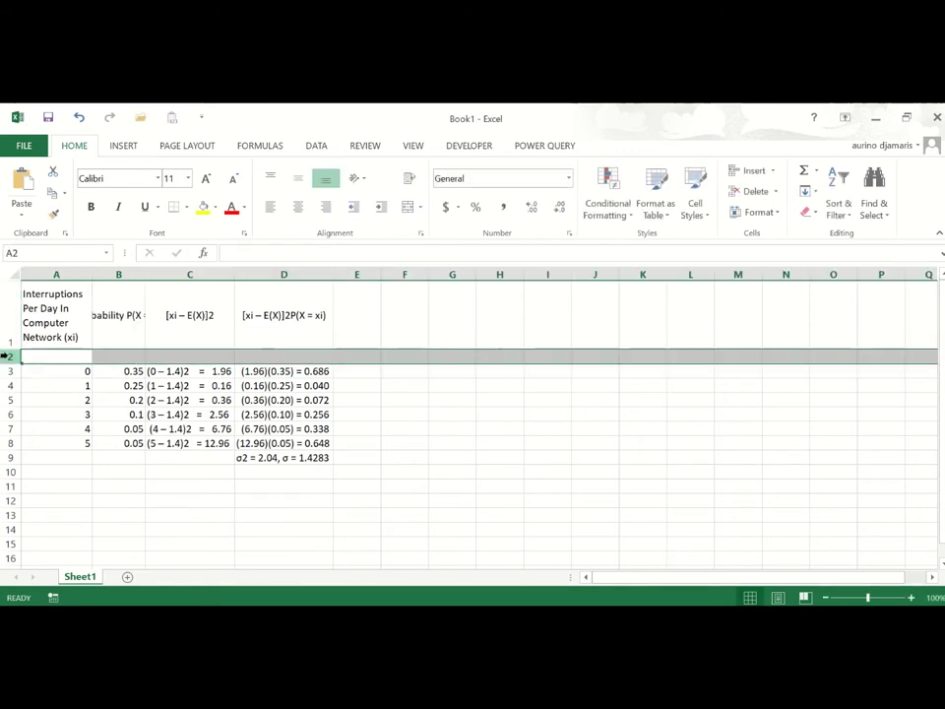
{"action": "left_click", "coordinate": [756, 192]}
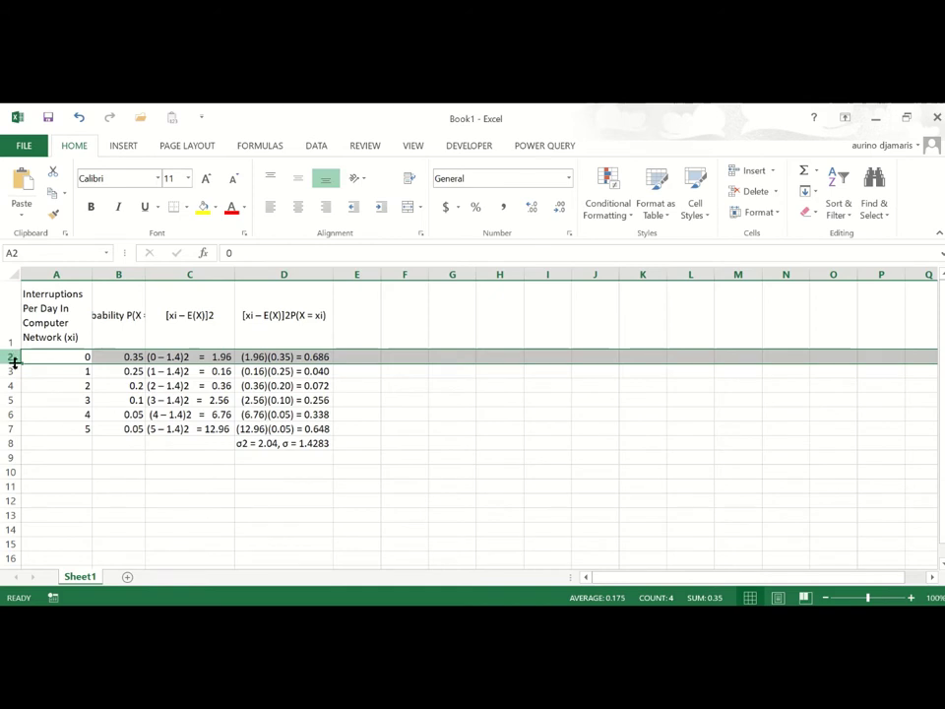
{"action": "left_click_drag", "start_coordinate": [8, 356], "coordinate": [9, 441]}
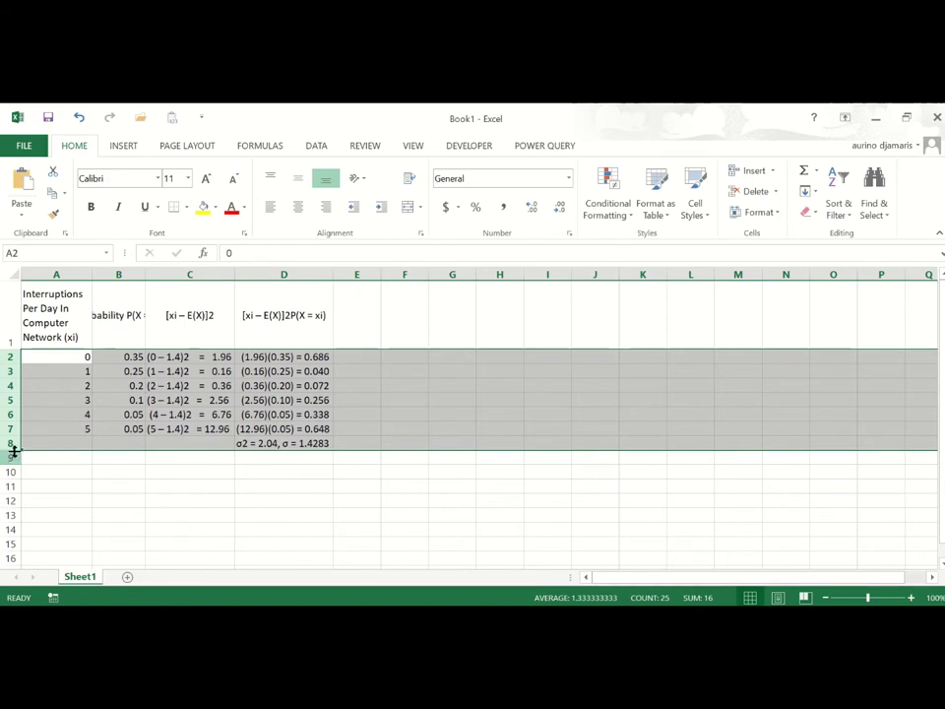
{"action": "left_click_drag", "start_coordinate": [14, 451], "coordinate": [12, 457]}
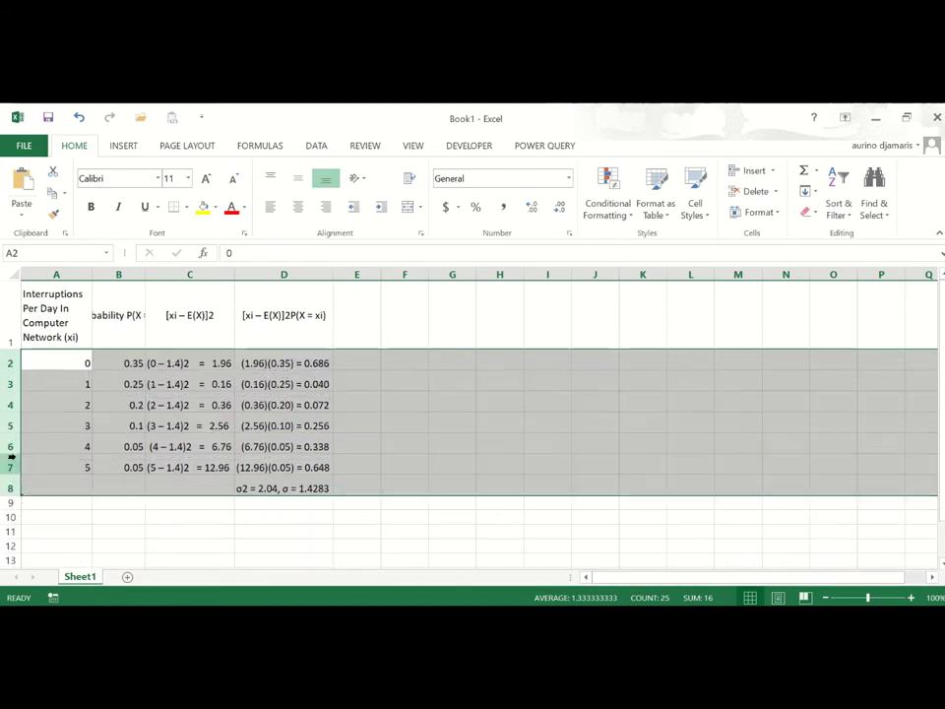
{"action": "left_click", "coordinate": [372, 447]}
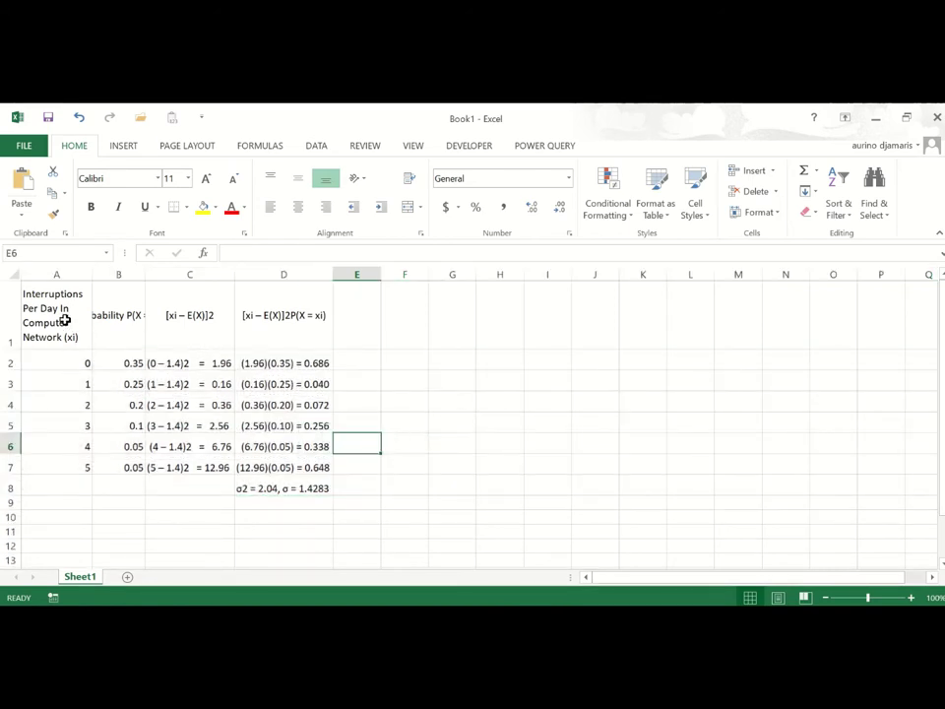
Apply the Accent1 cell style to the header cells A1:D1 and center their text horizontally.
{"action": "left_click_drag", "start_coordinate": [64, 320], "coordinate": [268, 327]}
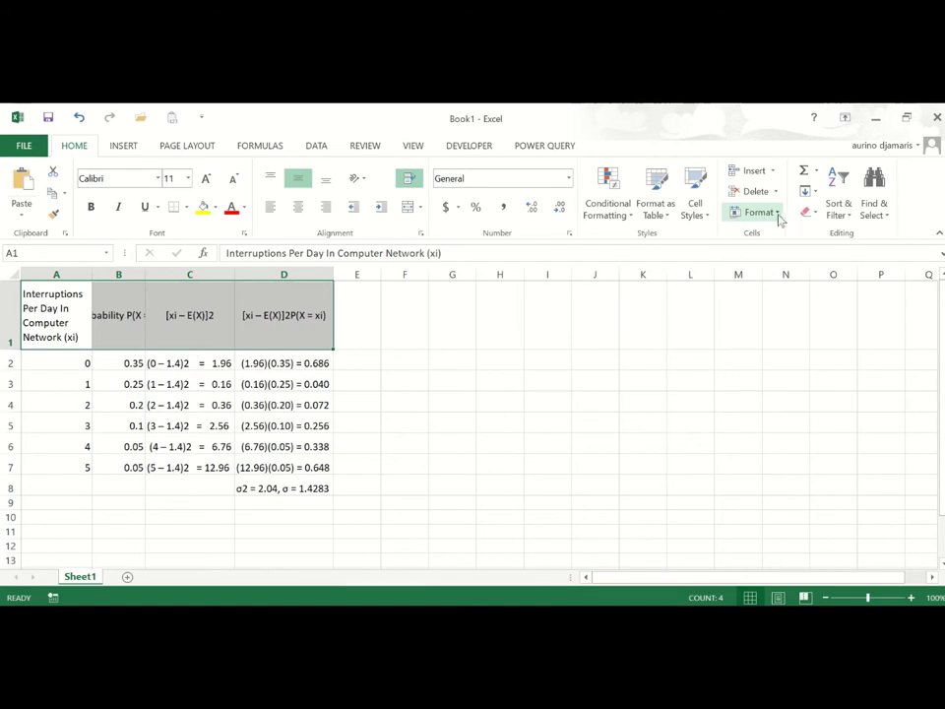
{"action": "left_click", "coordinate": [696, 201]}
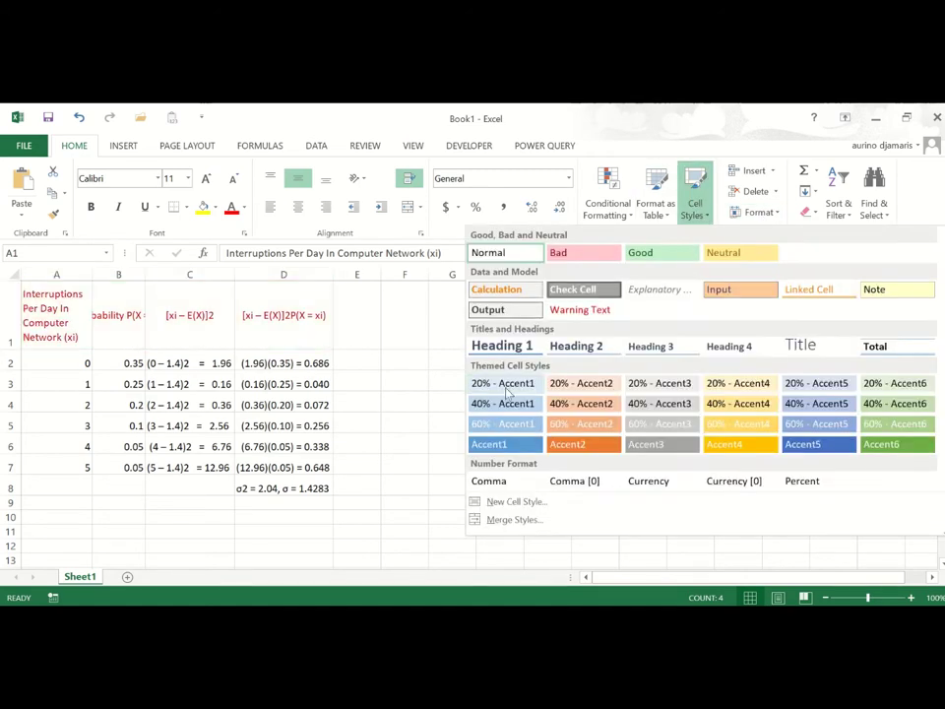
{"action": "left_click", "coordinate": [517, 445]}
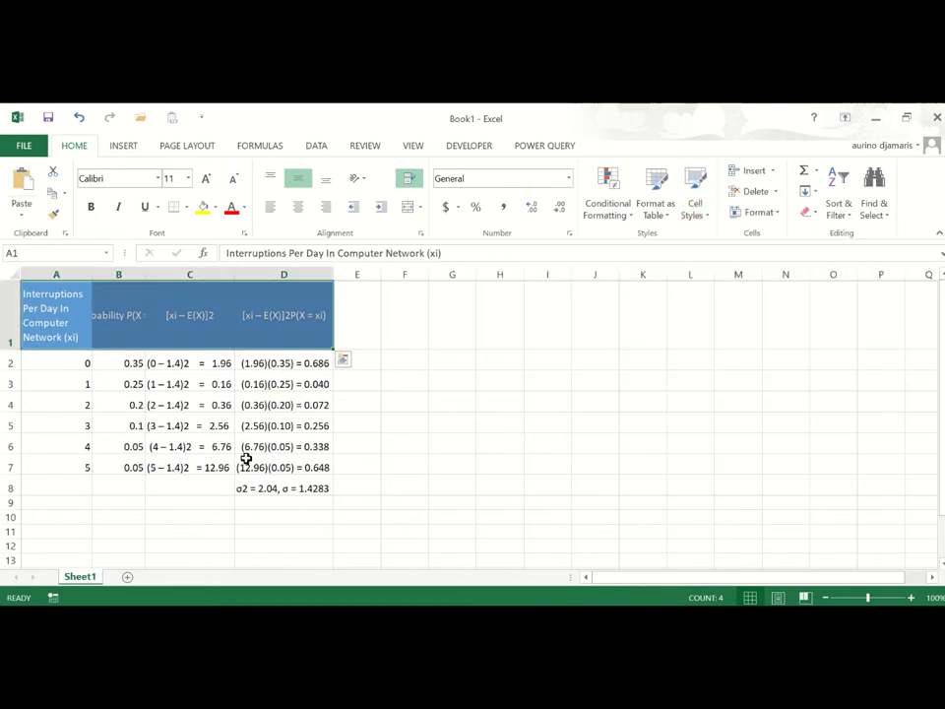
{"action": "left_click", "coordinate": [283, 467]}
{"action": "left_click_drag", "start_coordinate": [50, 327], "coordinate": [269, 295]}
{"action": "left_click", "coordinate": [295, 211]}
{"action": "left_click", "coordinate": [450, 361]}
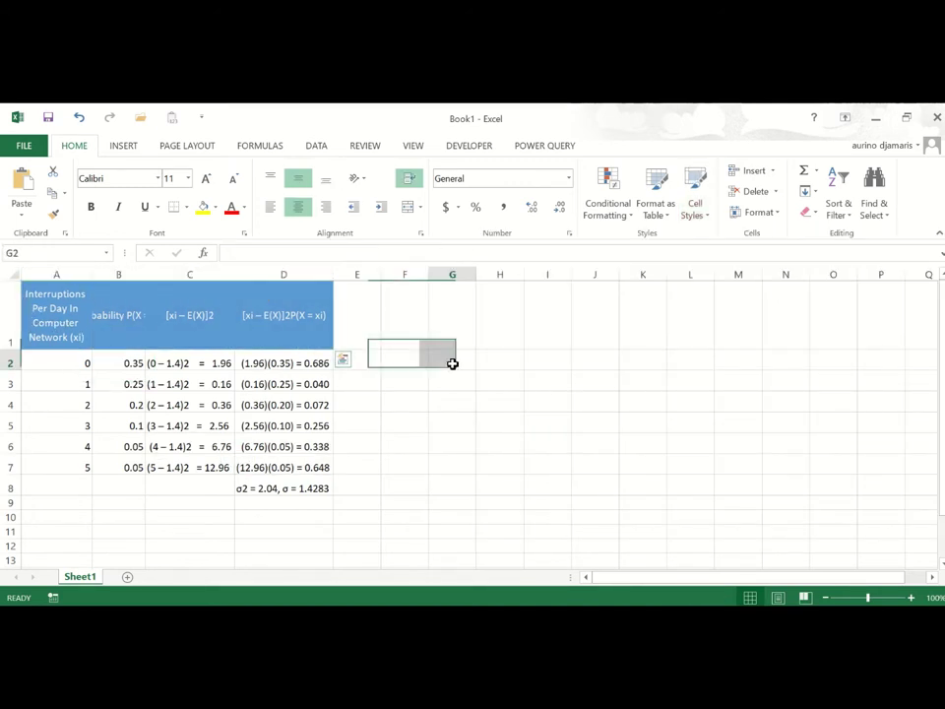
{"action": "left_click", "coordinate": [83, 365]}
{"action": "left_click", "coordinate": [130, 372]}
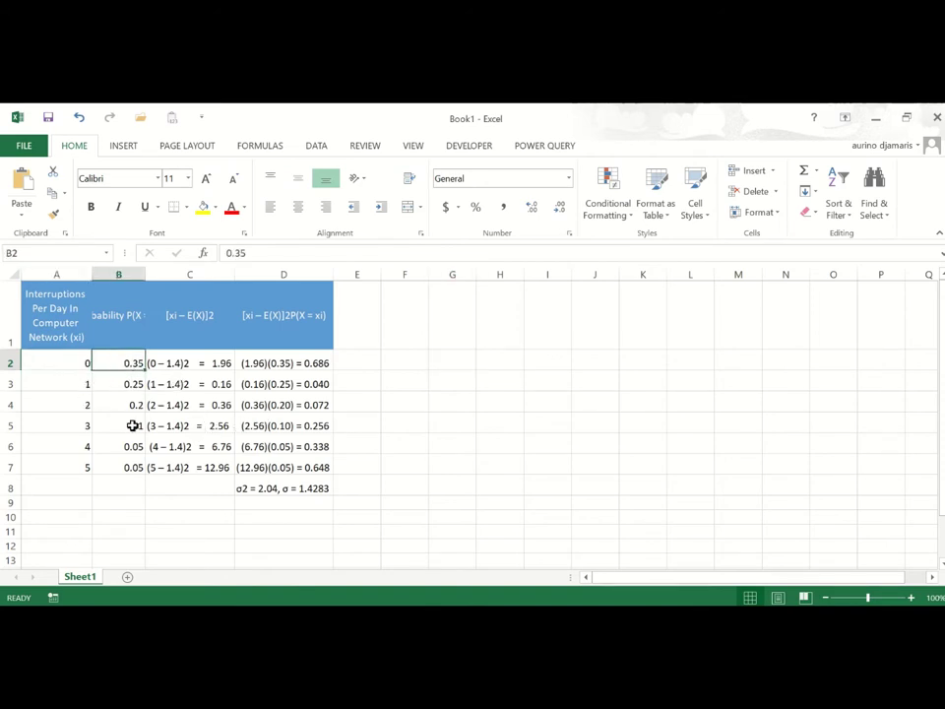
{"action": "left_click", "coordinate": [173, 363]}
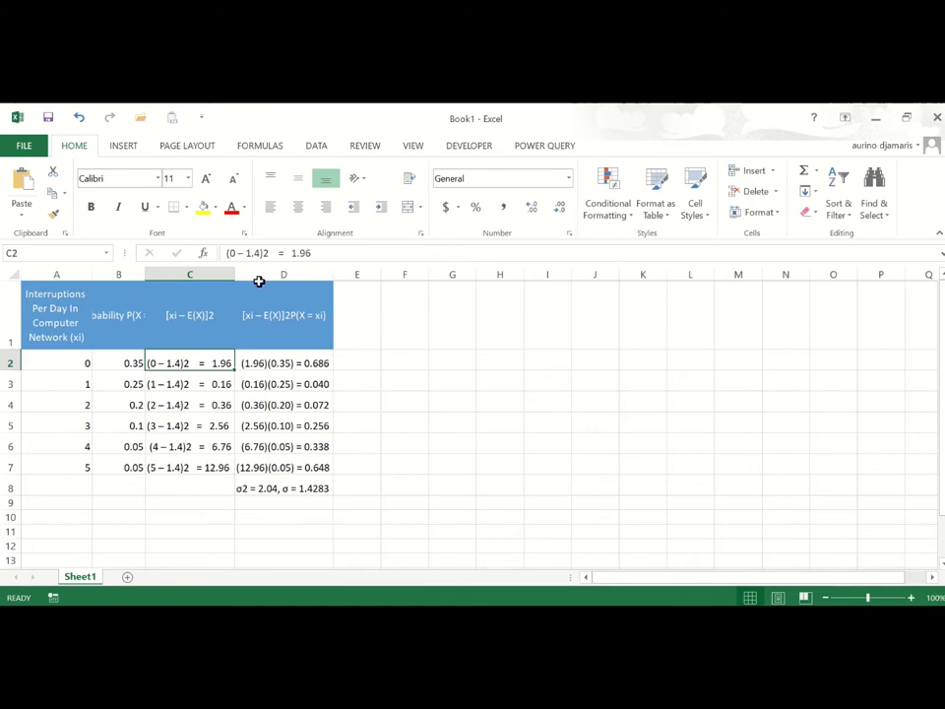
{"action": "left_click", "coordinate": [228, 253]}
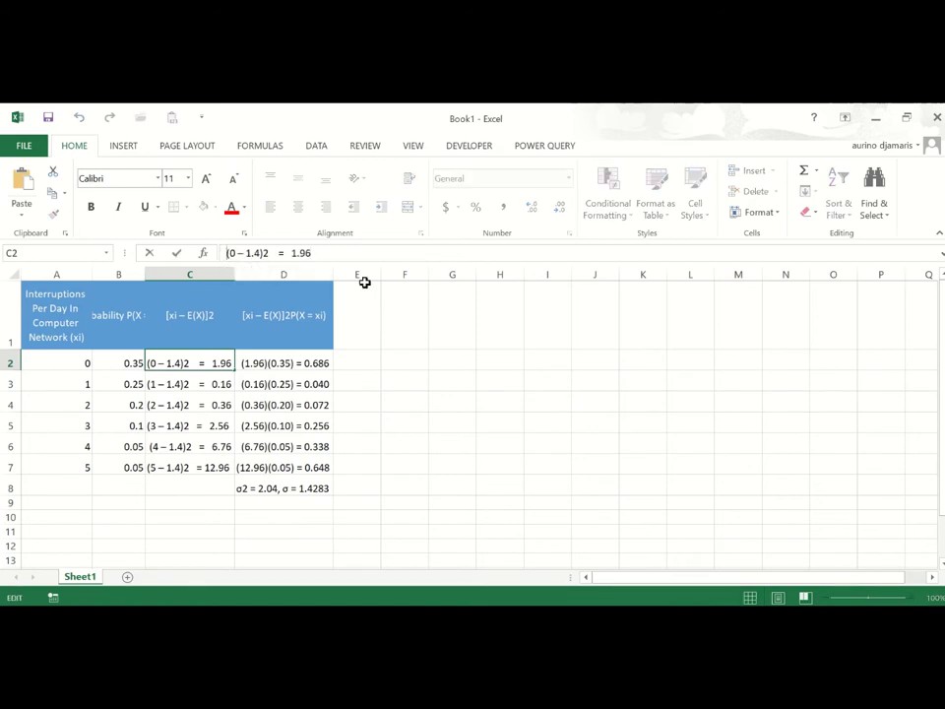
{"action": "type", "text": "="}
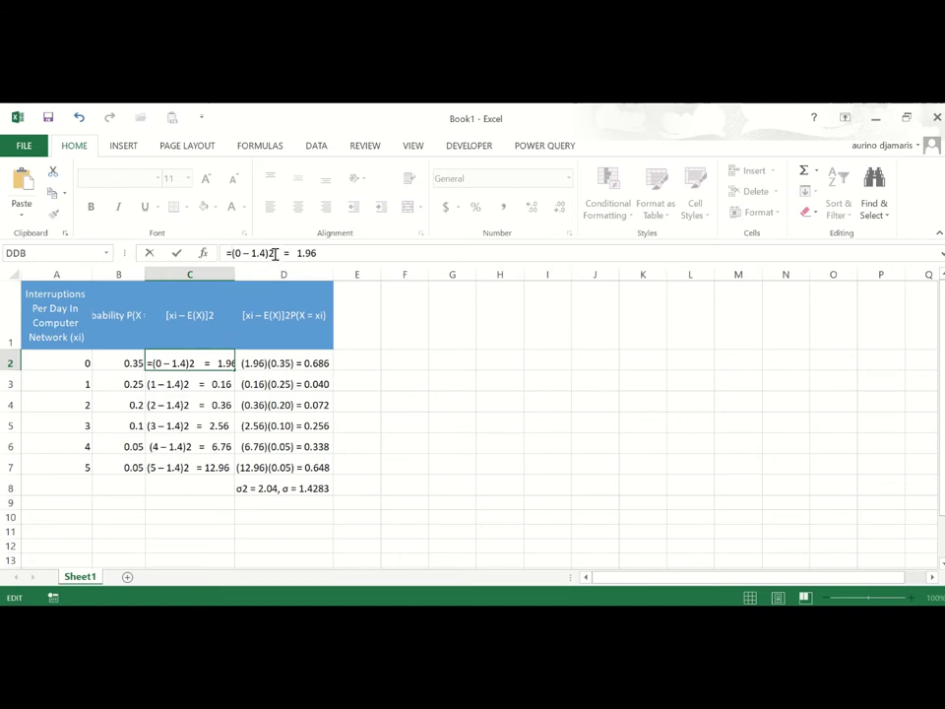
{"action": "type", "text": "*"}
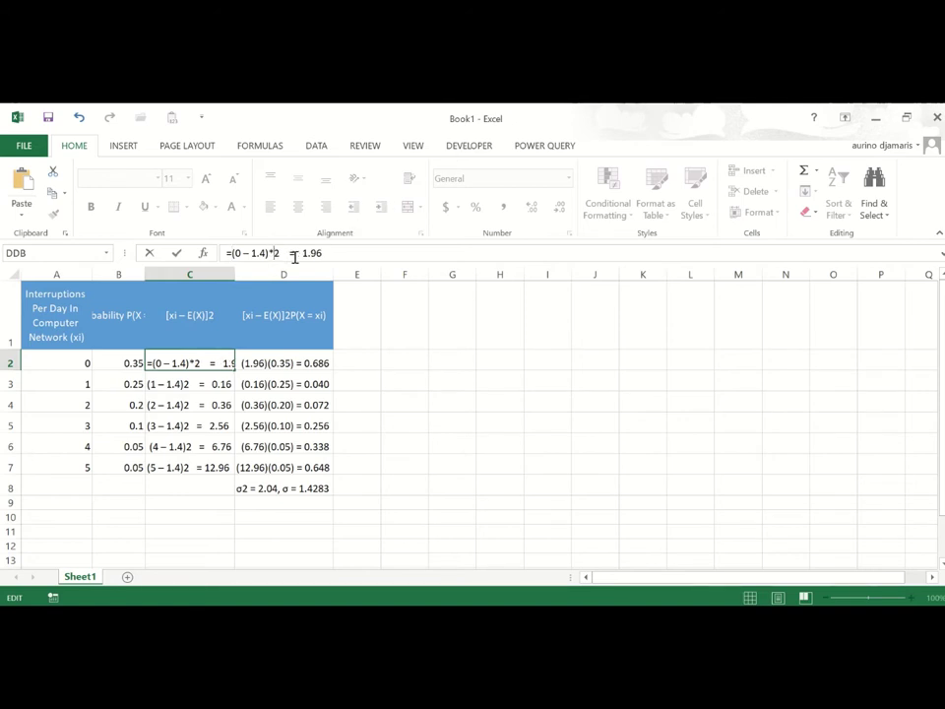
{"action": "left_click", "coordinate": [295, 254]}
{"action": "key", "text": "Delete"}
{"action": "key", "text": "Delete"}
{"action": "key", "text": "Delete"}
{"action": "key", "text": "Return"}
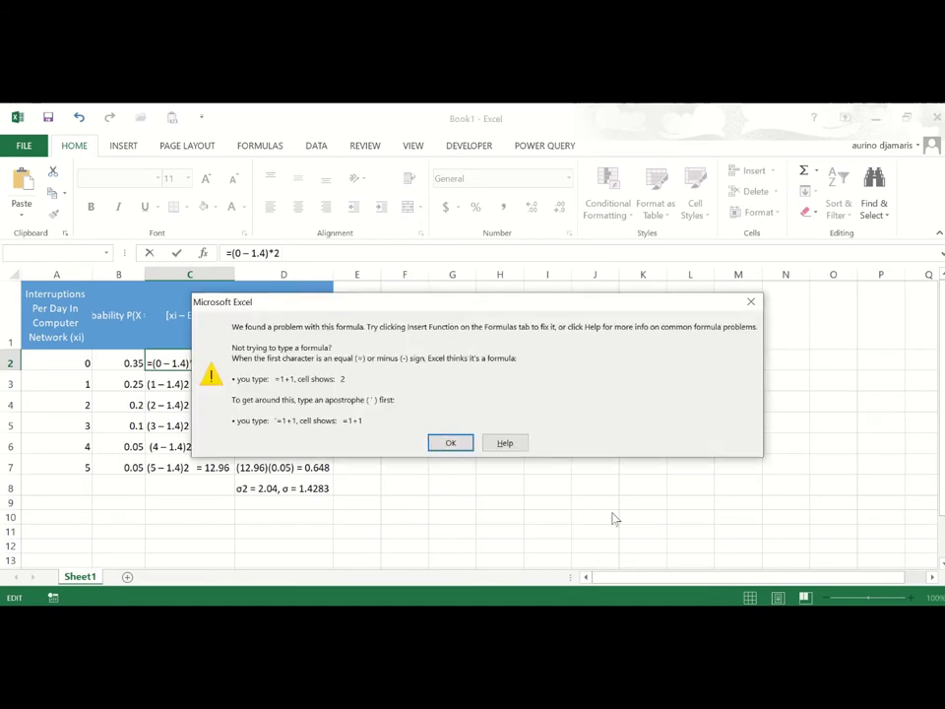
{"action": "key", "text": "Escape"}
{"action": "key", "text": "Escape"}
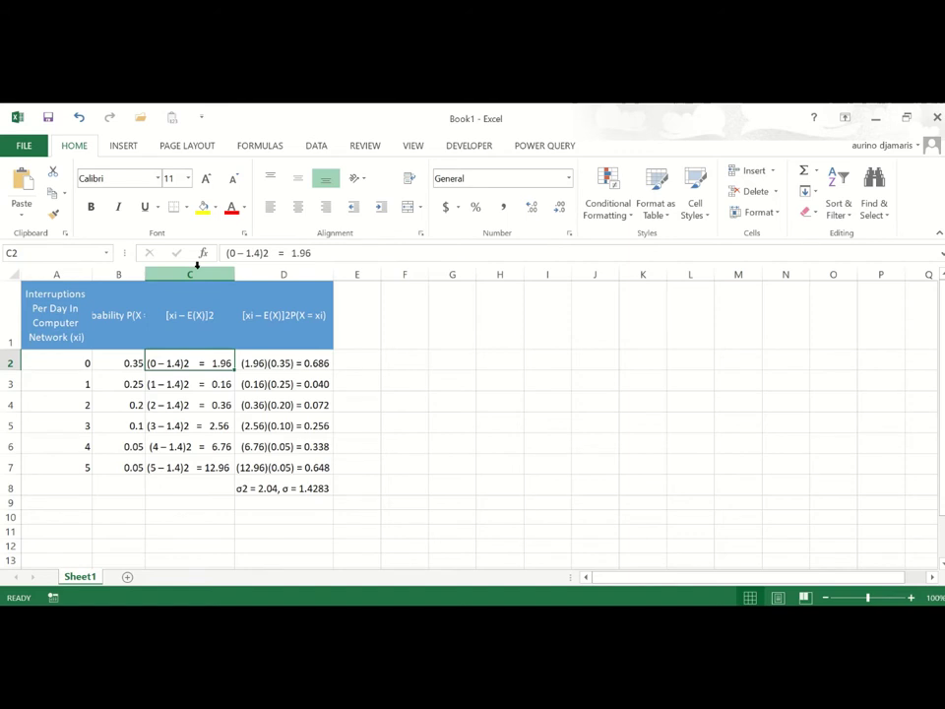
Insert a new column before the [xi – E(X)]2 column and enter the header E(X) in C1.
{"action": "left_click", "coordinate": [196, 264]}
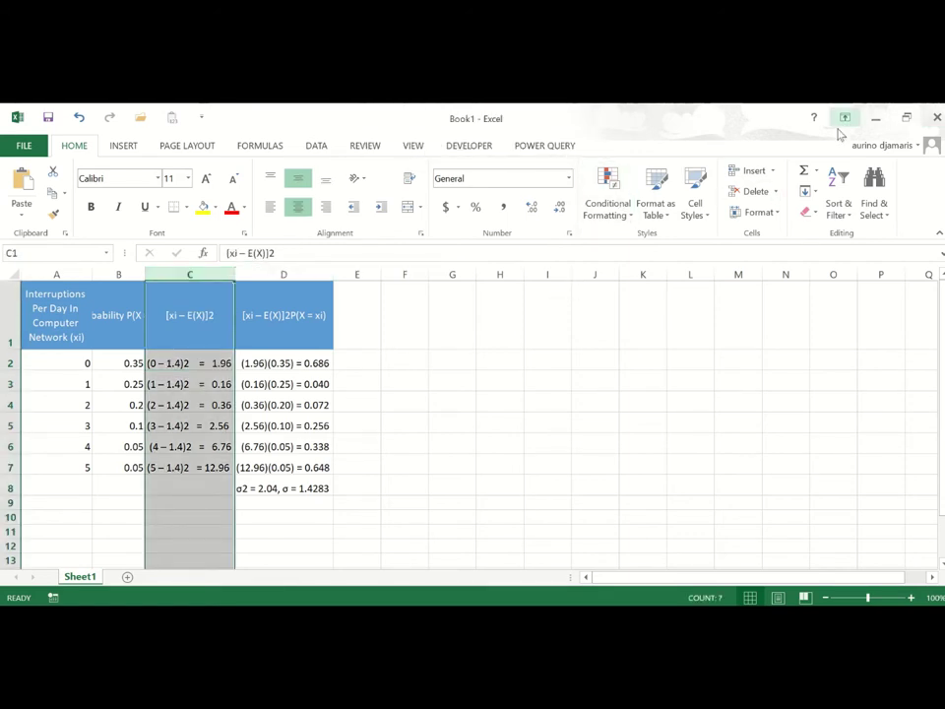
{"action": "left_click", "coordinate": [750, 169]}
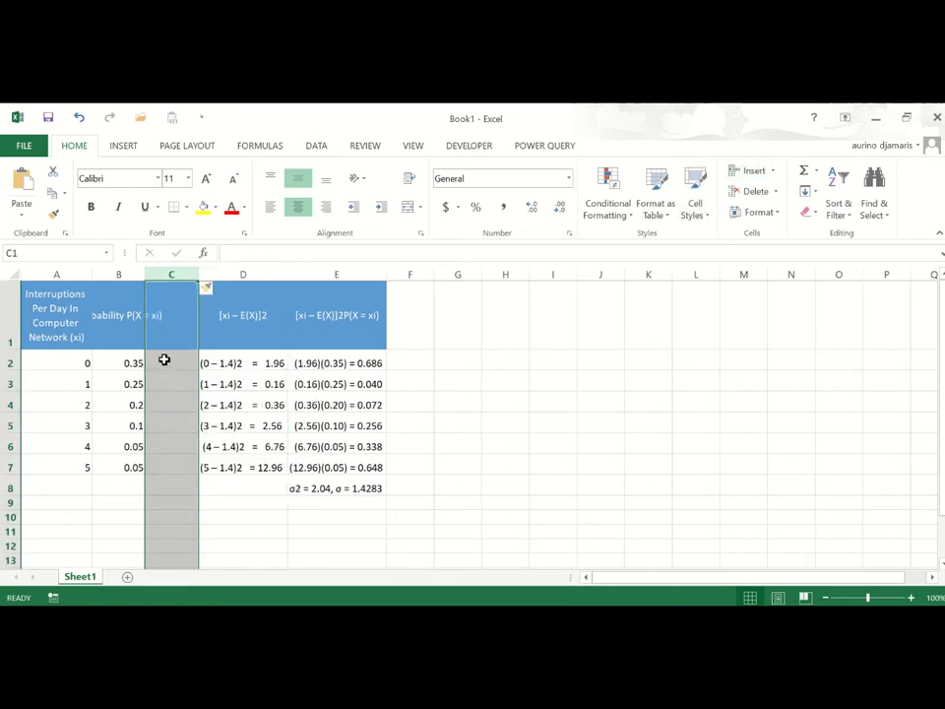
{"action": "left_click", "coordinate": [191, 305]}
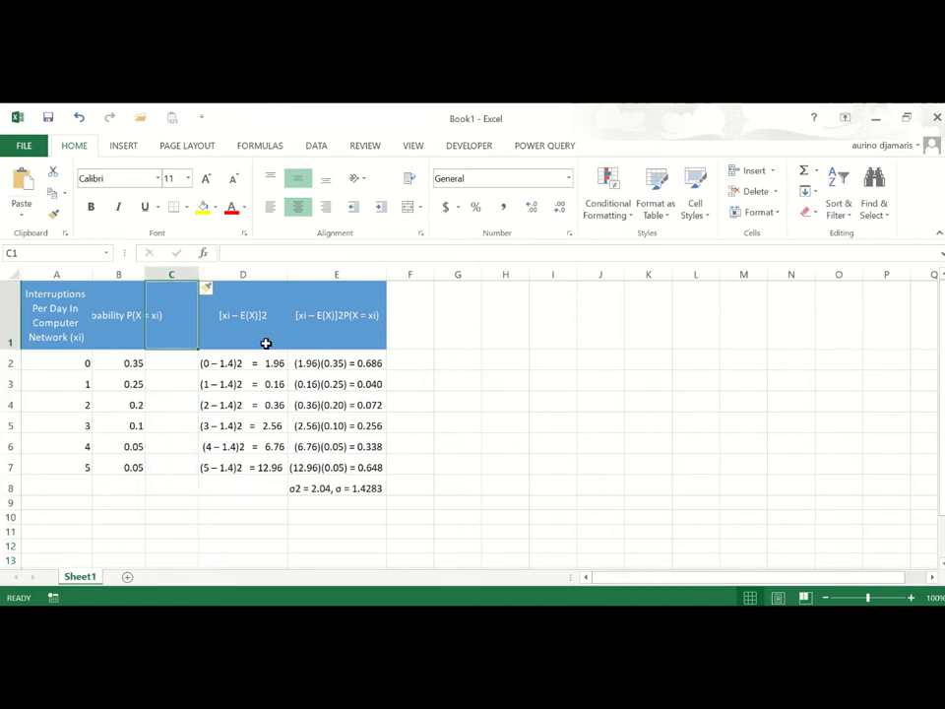
{"action": "type", "text": "E(X"}
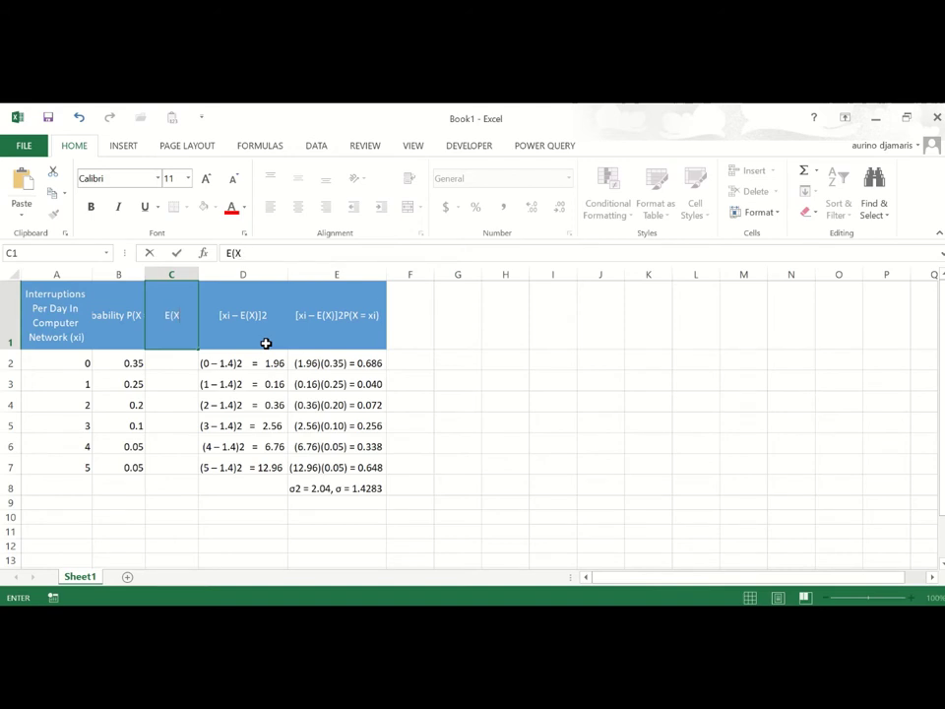
{"action": "key", "text": "Return"}
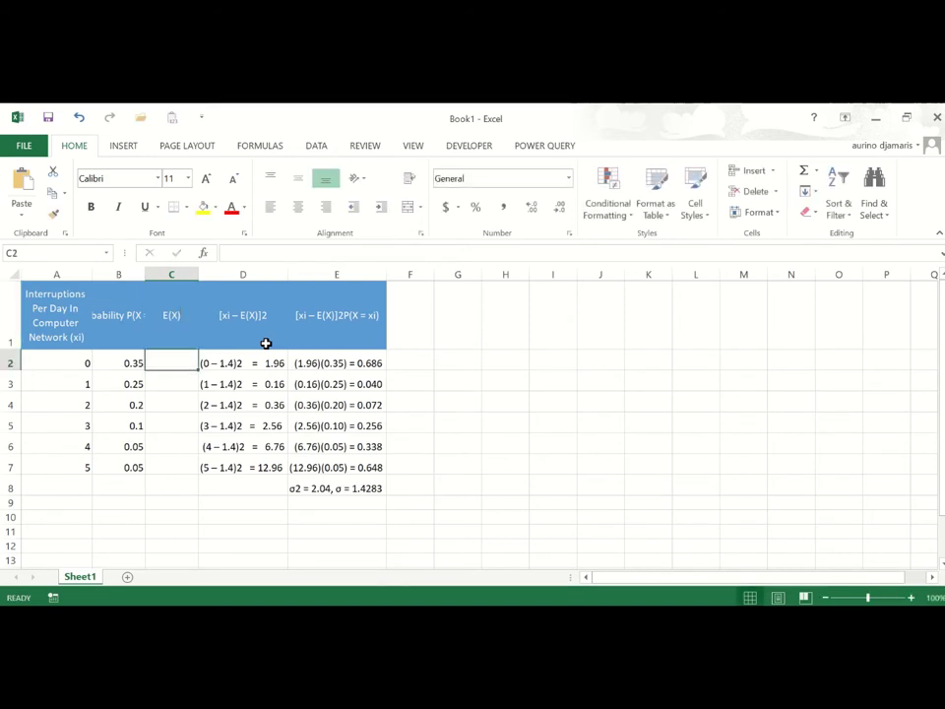
Enter the formula =A2*B2 in C2 and fill it down through C8.
{"action": "type", "text": "="}
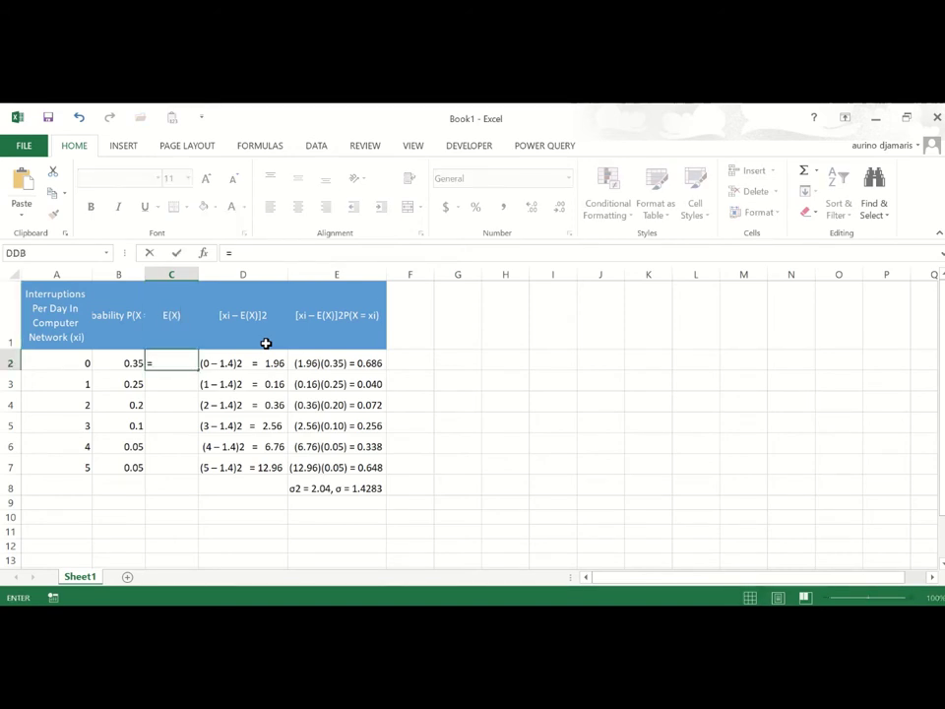
{"action": "key", "text": "Left"}
{"action": "key", "text": "Left"}
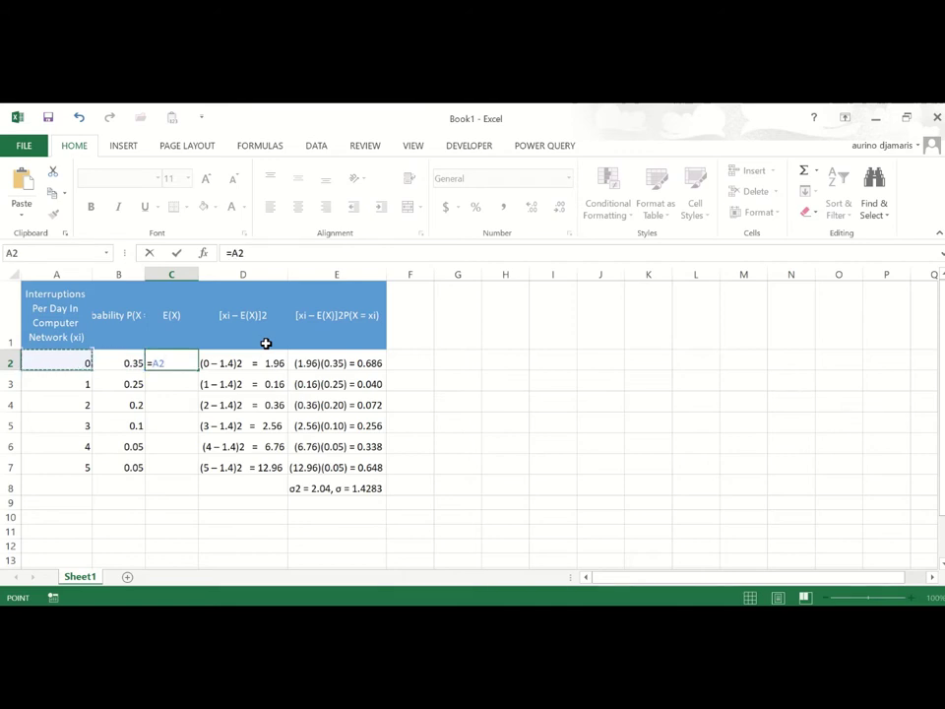
{"action": "type", "text": "*"}
{"action": "key", "text": "Right"}
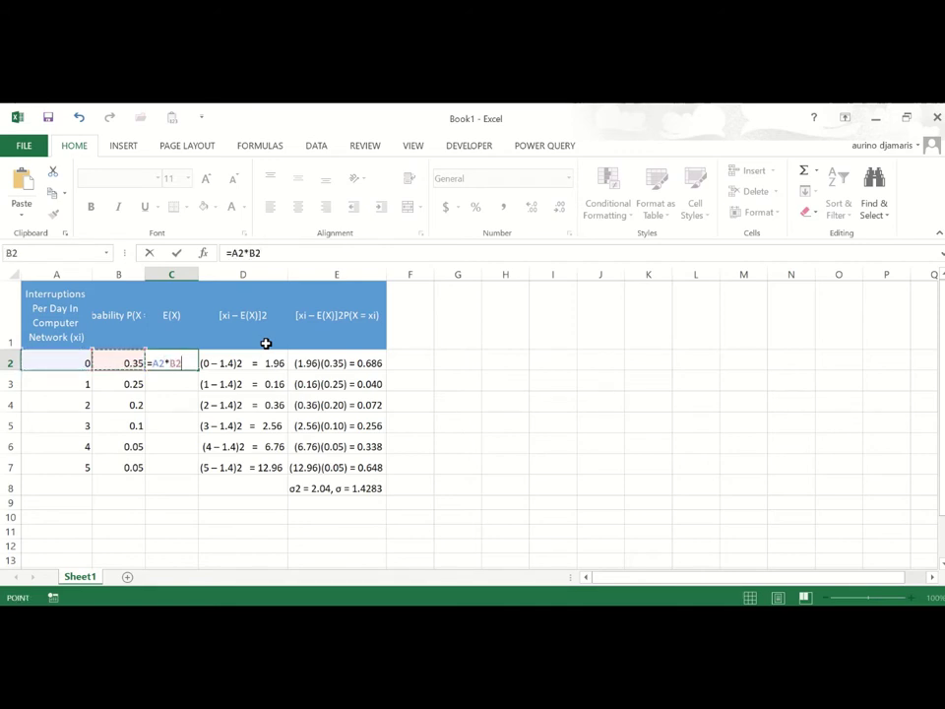
{"action": "key", "text": "Return"}
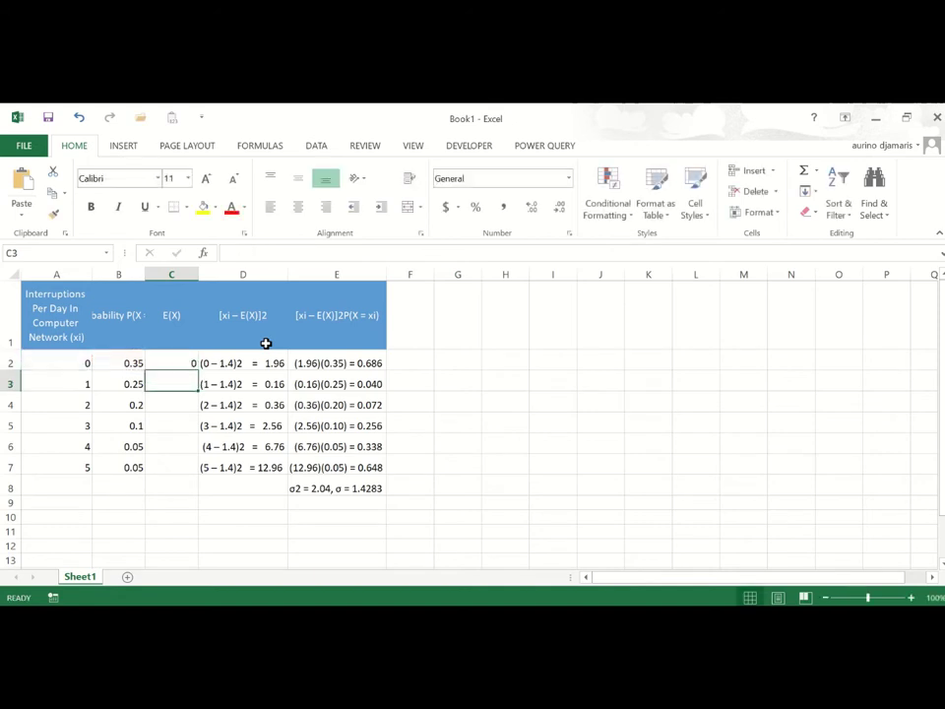
{"action": "left_click", "coordinate": [174, 363]}
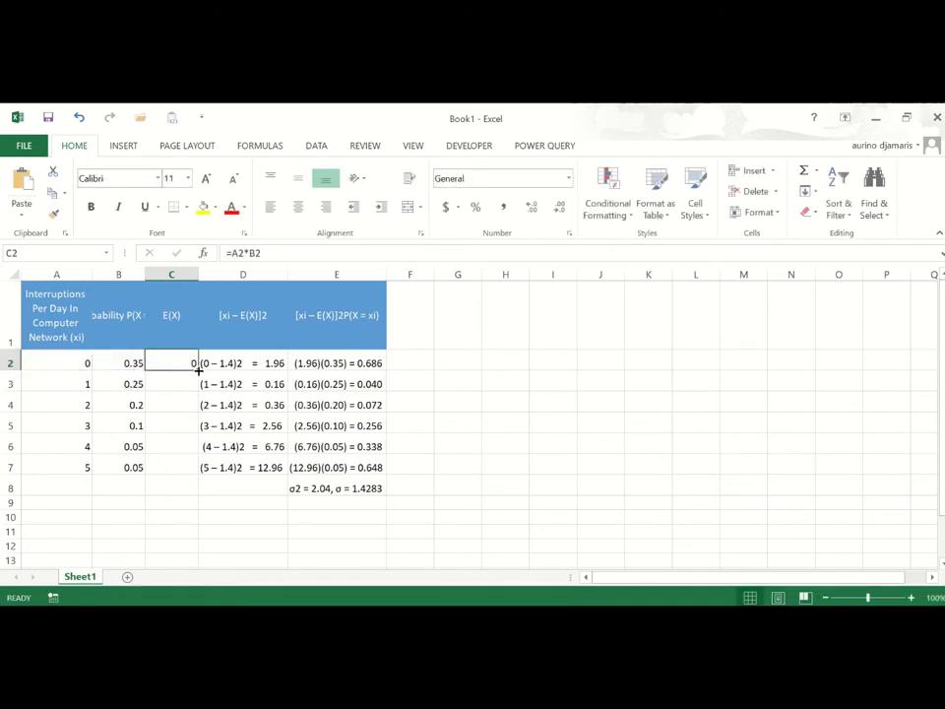
{"action": "left_click_drag", "start_coordinate": [198, 371], "coordinate": [196, 493]}
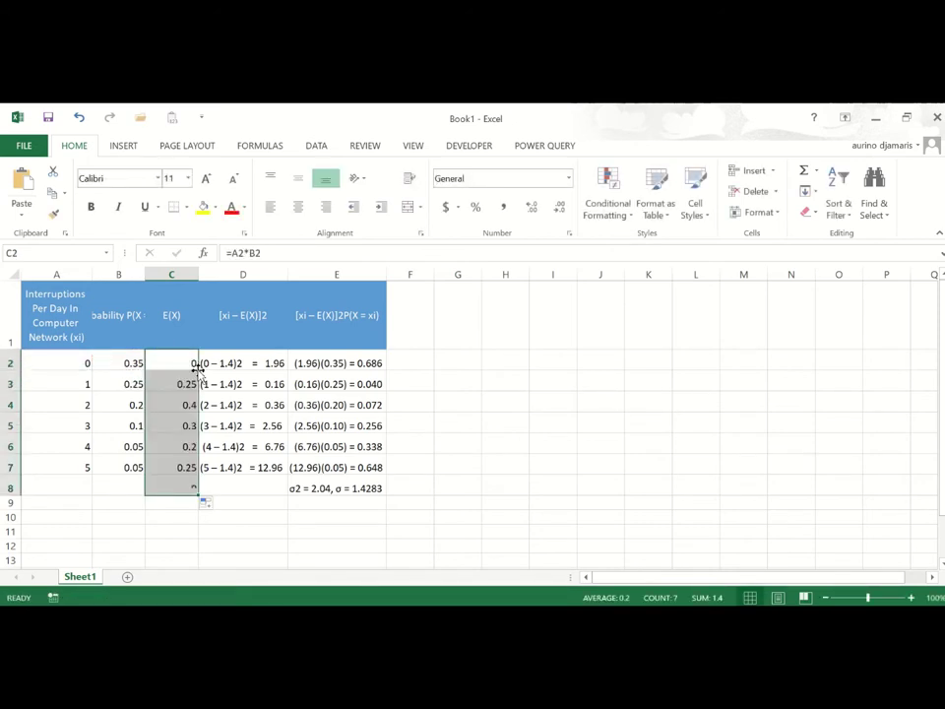
Replace the formula in C8 with the sum of the E(X) values, =SUM(C2:C7).
{"action": "left_click", "coordinate": [180, 486]}
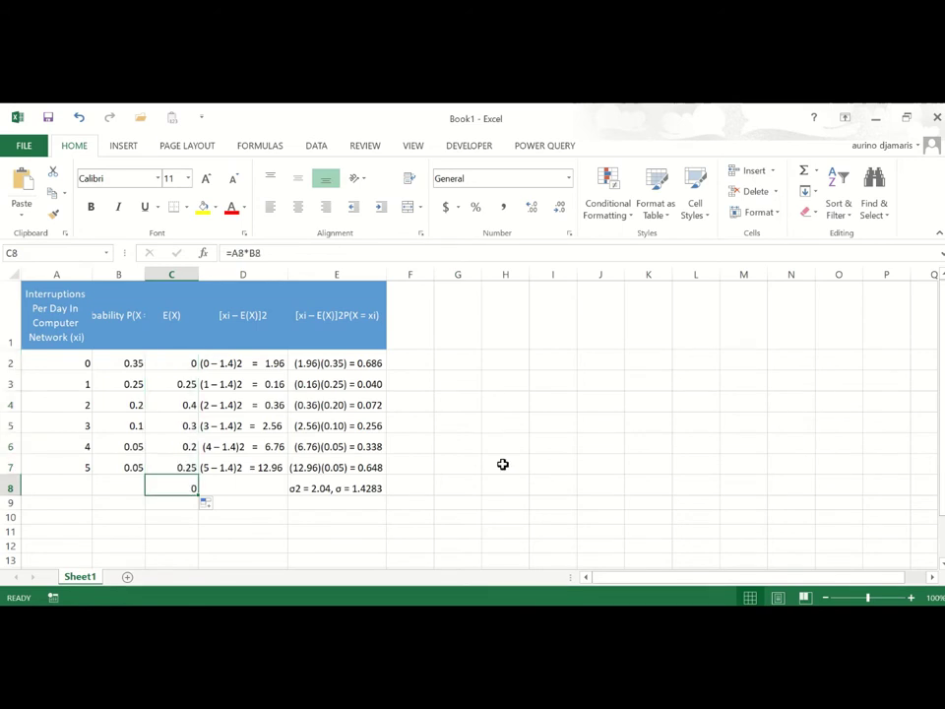
{"action": "left_click", "coordinate": [805, 173]}
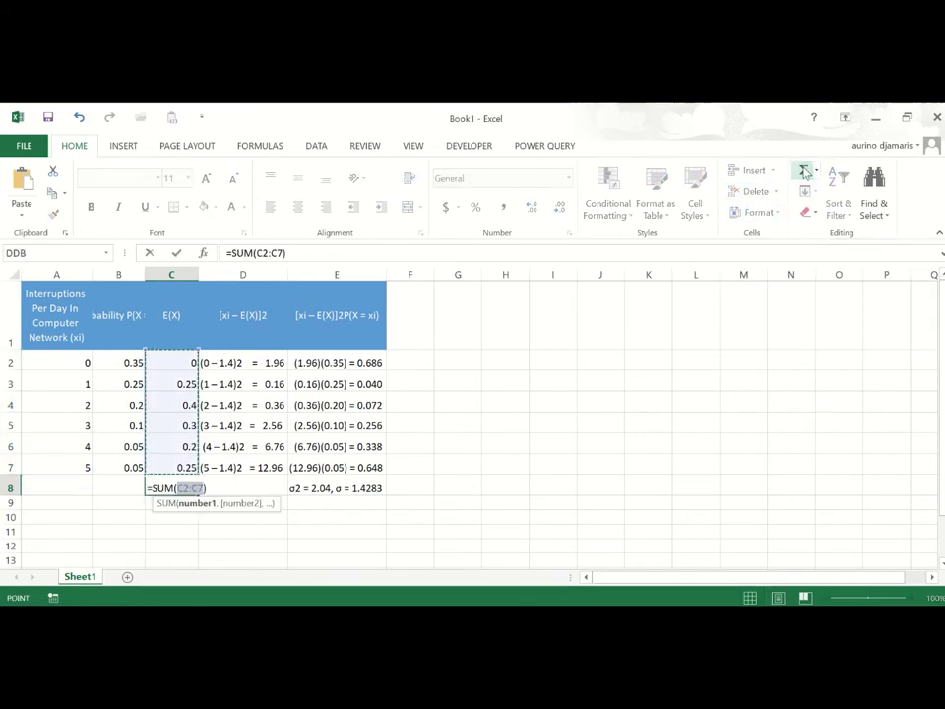
{"action": "key", "text": "Return"}
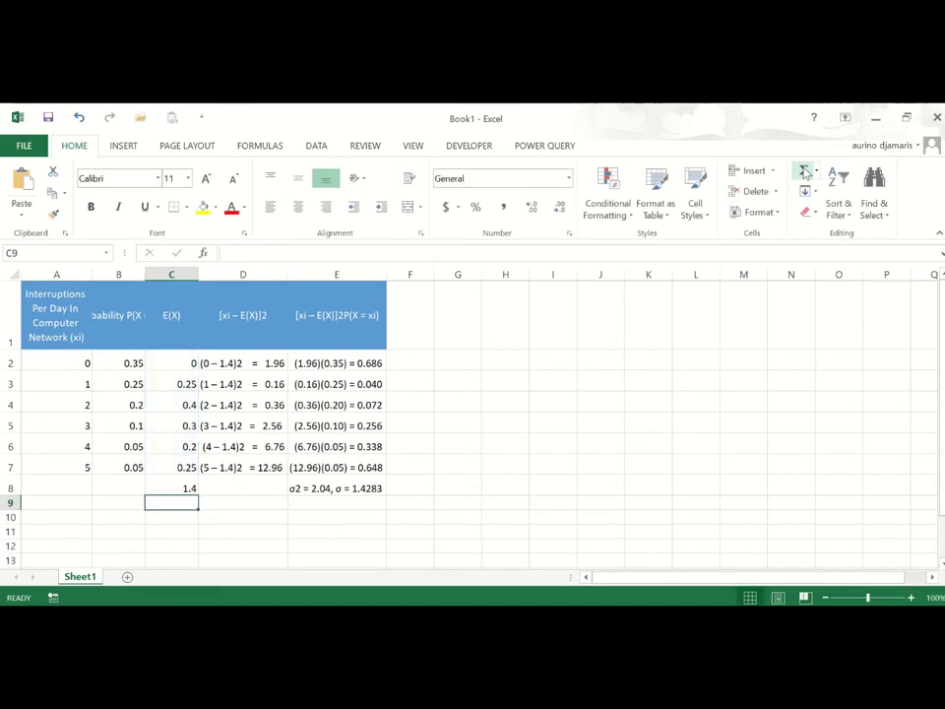
{"action": "left_click", "coordinate": [192, 489]}
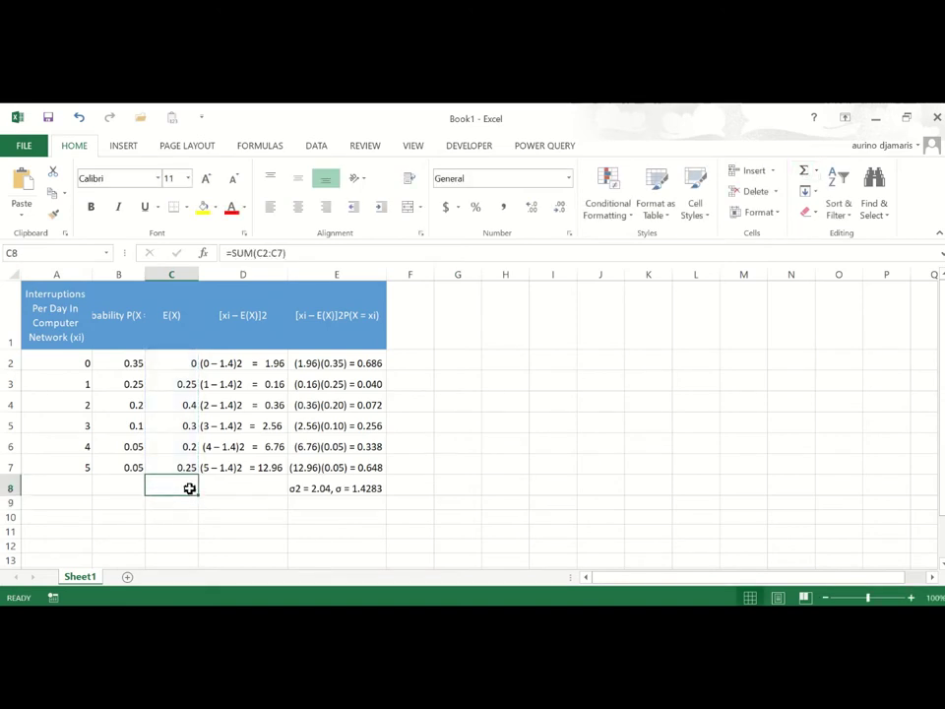
Replace the text in D2 with the formula =(B2-C8)^2 and fill it down through D7.
{"action": "left_click", "coordinate": [235, 366]}
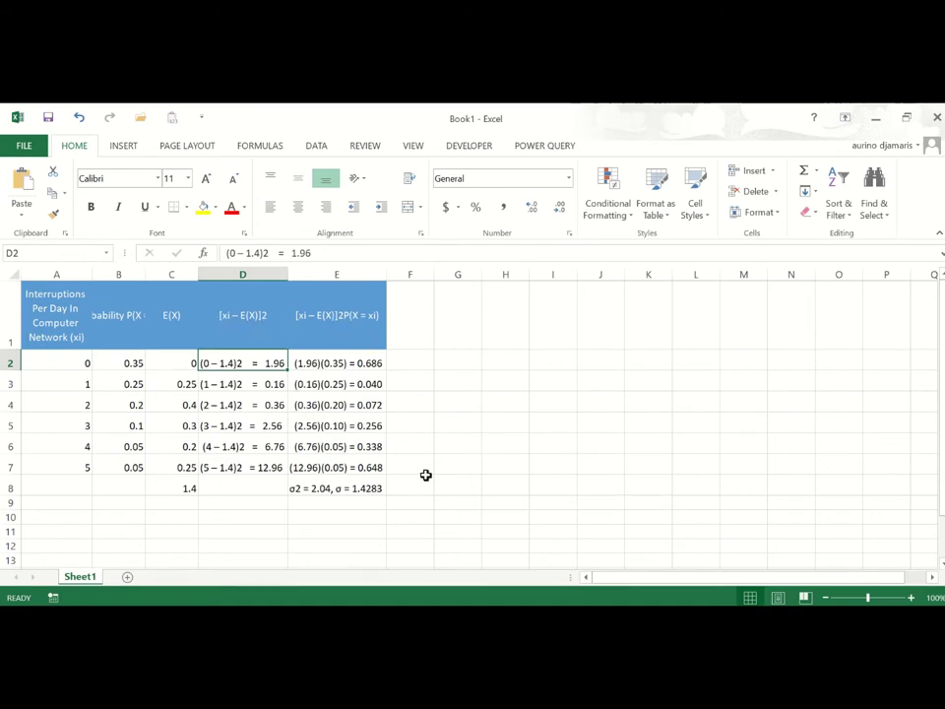
{"action": "type", "text": "="}
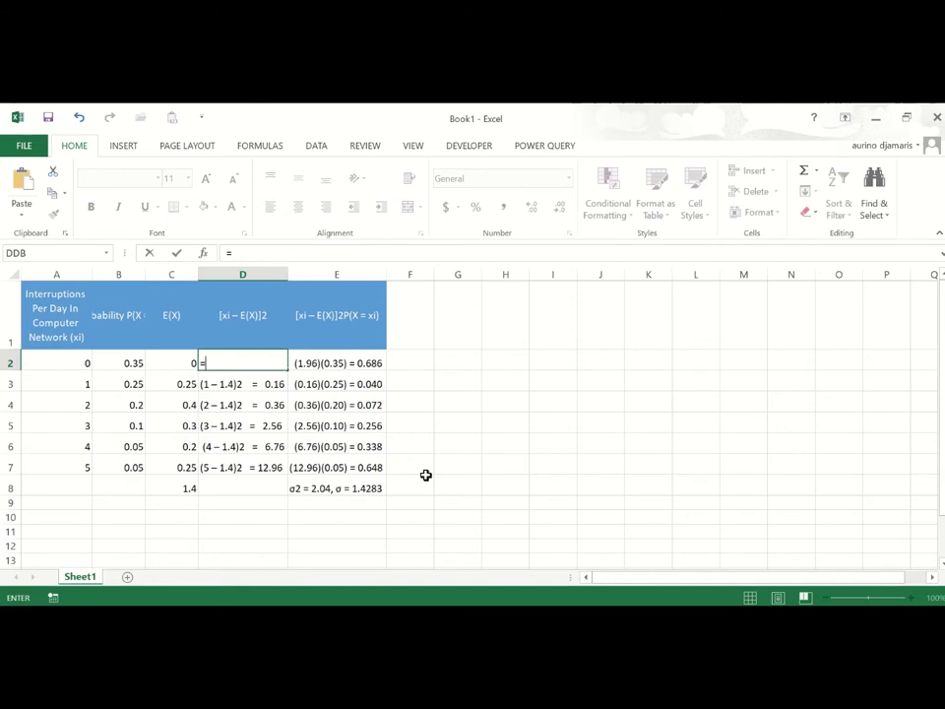
{"action": "key", "text": "Left"}
{"action": "key", "text": "Left"}
{"action": "key", "text": "Left"}
{"action": "key", "text": "Right"}
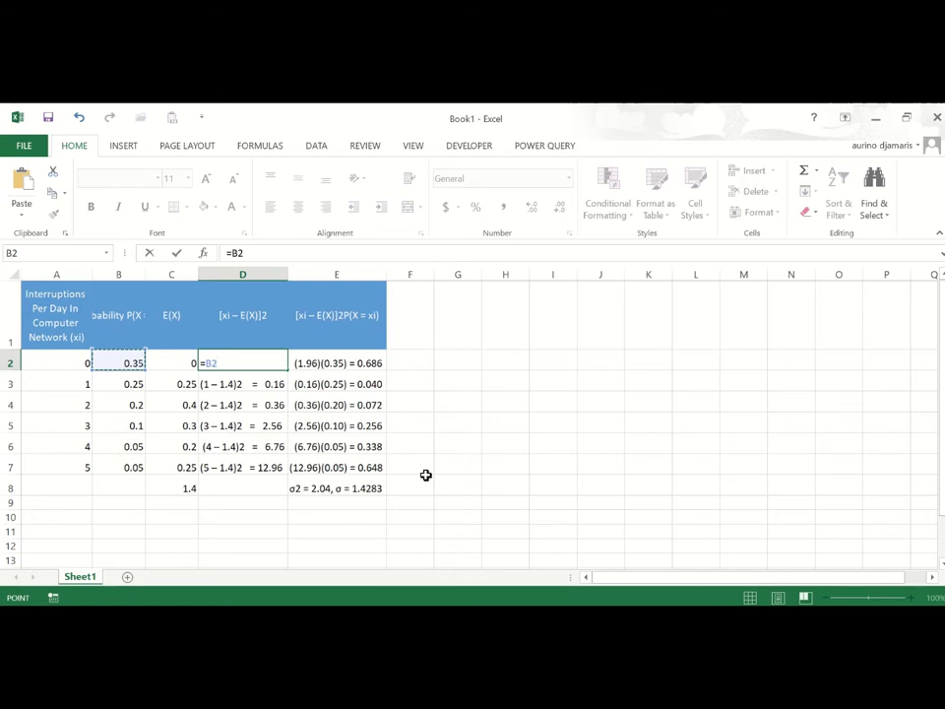
{"action": "type", "text": "-"}
{"action": "key", "text": "BackSpace"}
{"action": "key", "text": "BackSpace"}
{"action": "key", "text": "BackSpace"}
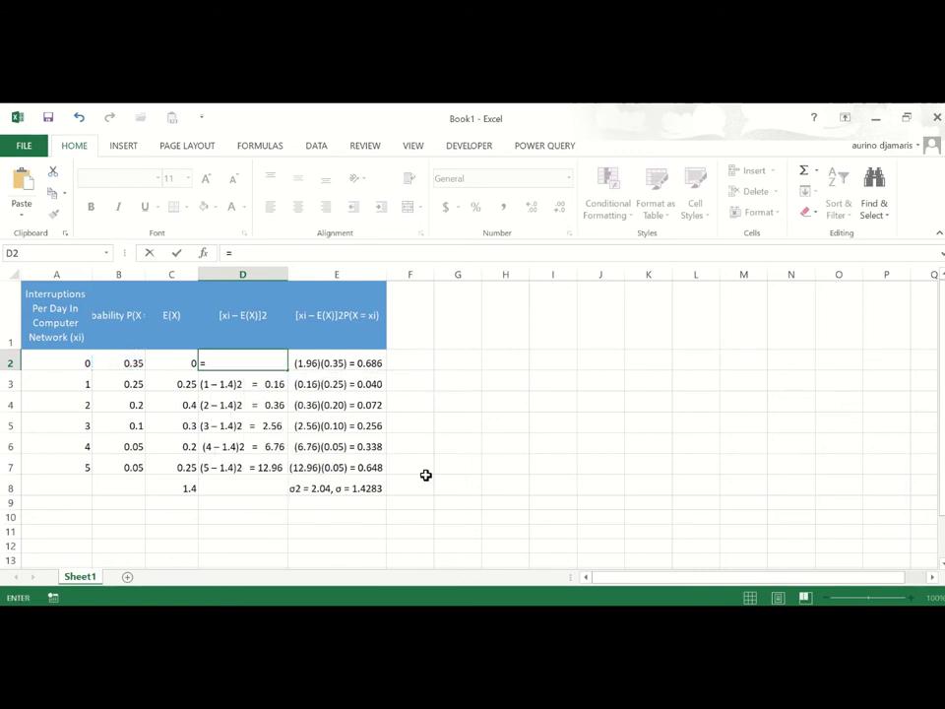
{"action": "left_click", "coordinate": [130, 363]}
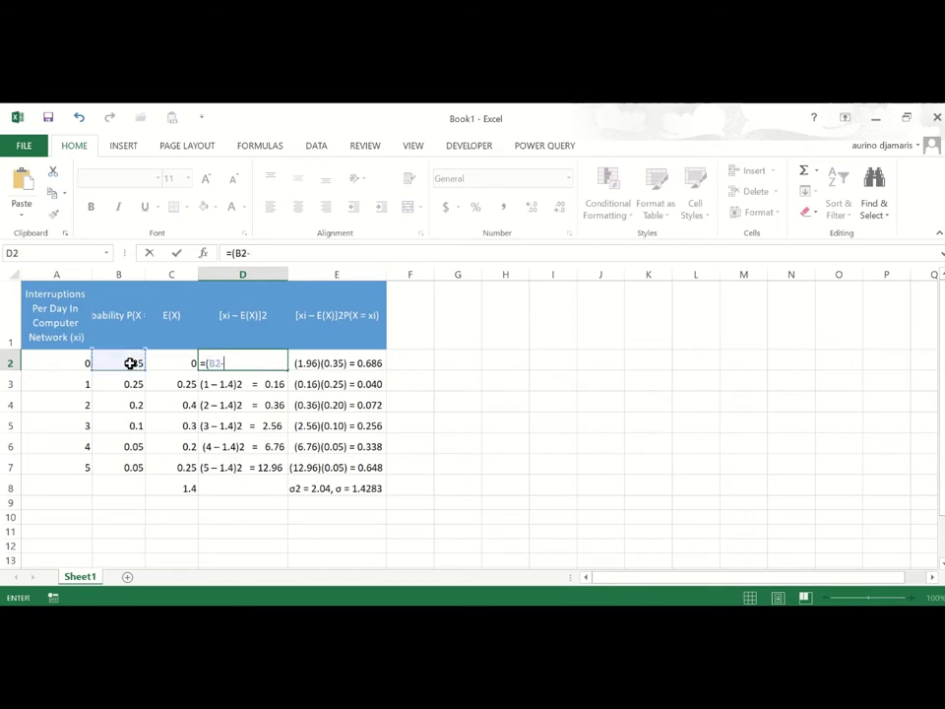
{"action": "type", "text": "-"}
{"action": "left_click", "coordinate": [162, 488]}
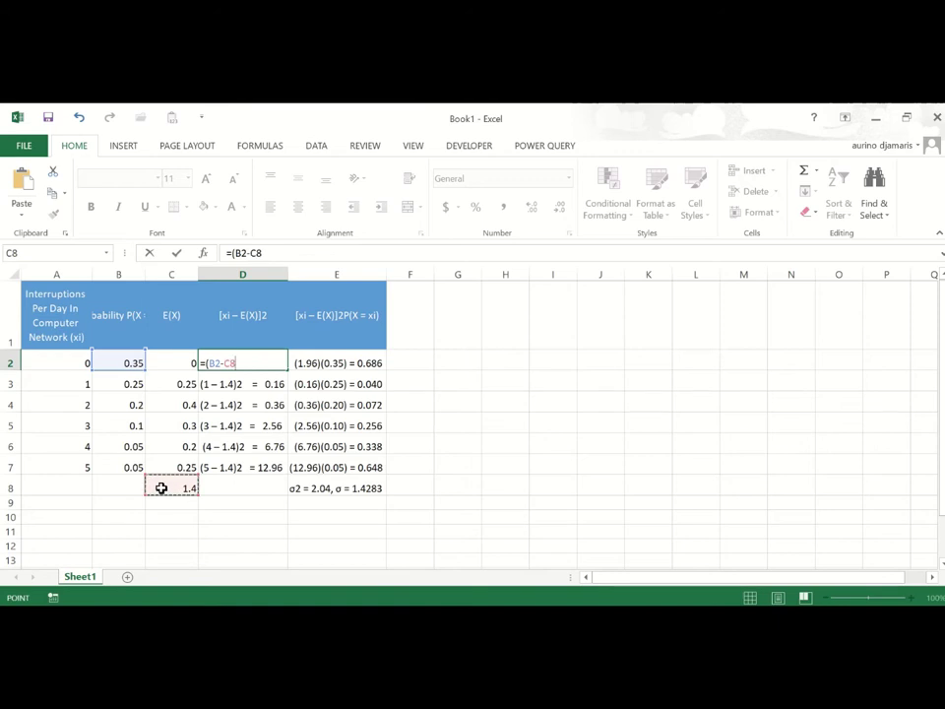
{"action": "type", "text": ")^2"}
{"action": "key", "text": "Return"}
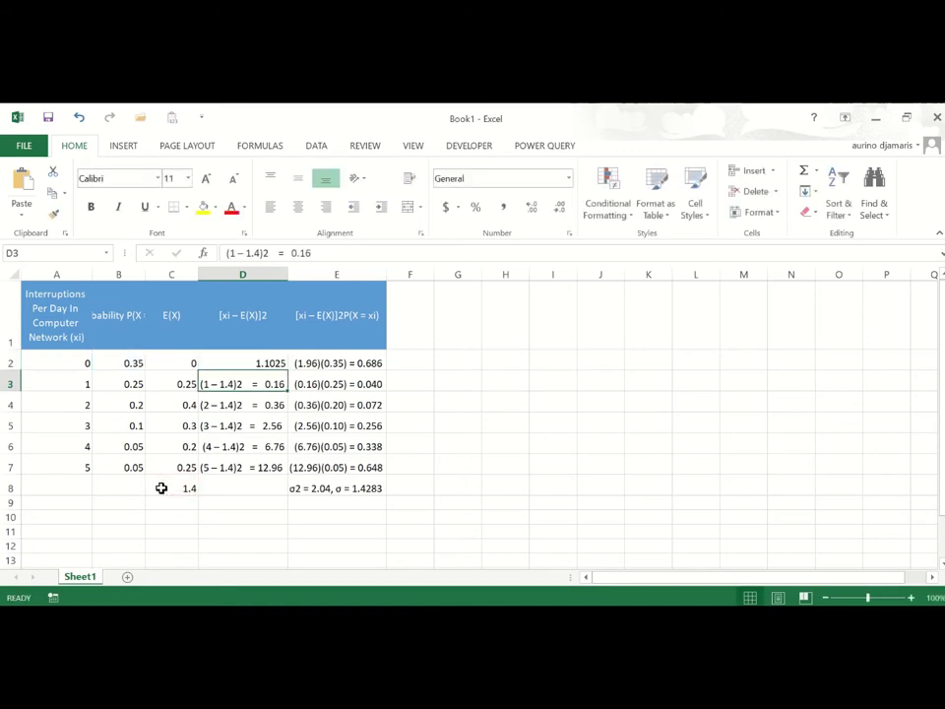
{"action": "left_click", "coordinate": [273, 364]}
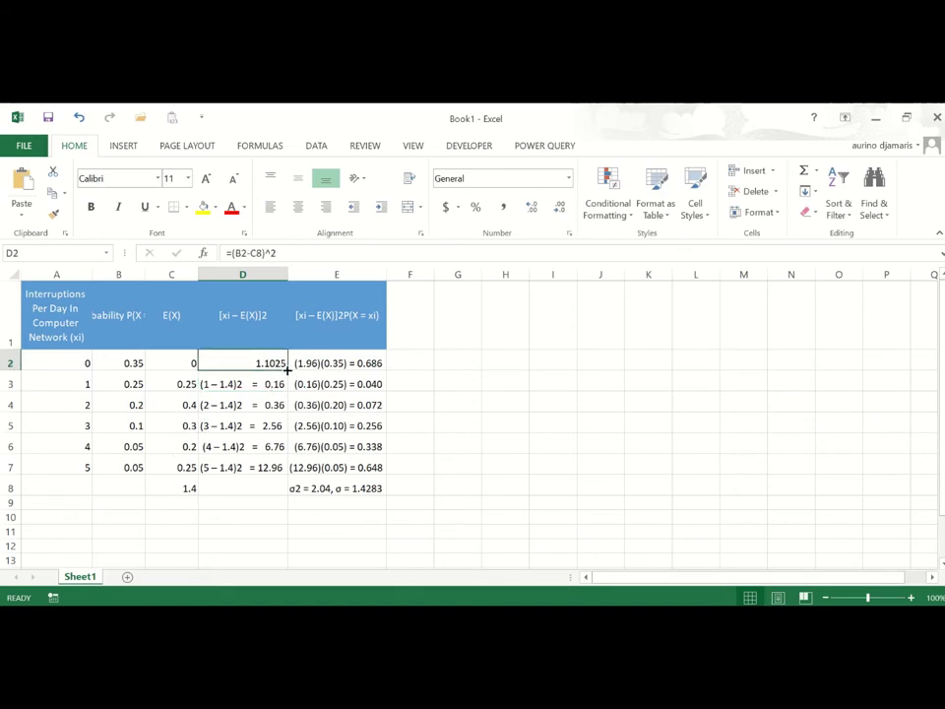
{"action": "left_click_drag", "start_coordinate": [287, 370], "coordinate": [287, 472]}
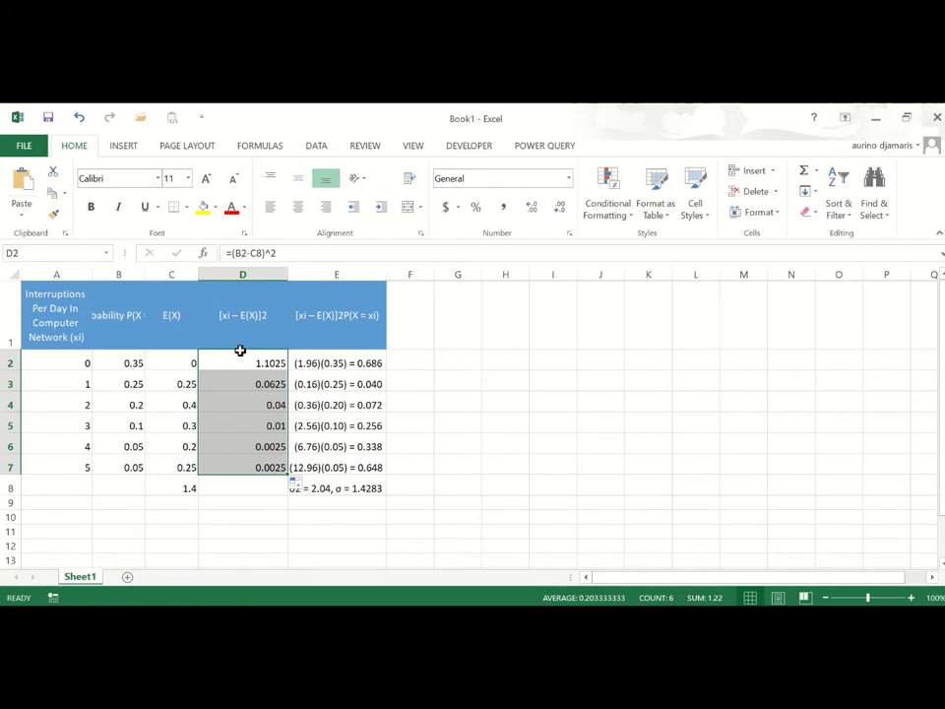
Wrap the text of the Probability P(X = xi) header in B1.
{"action": "left_click", "coordinate": [109, 317]}
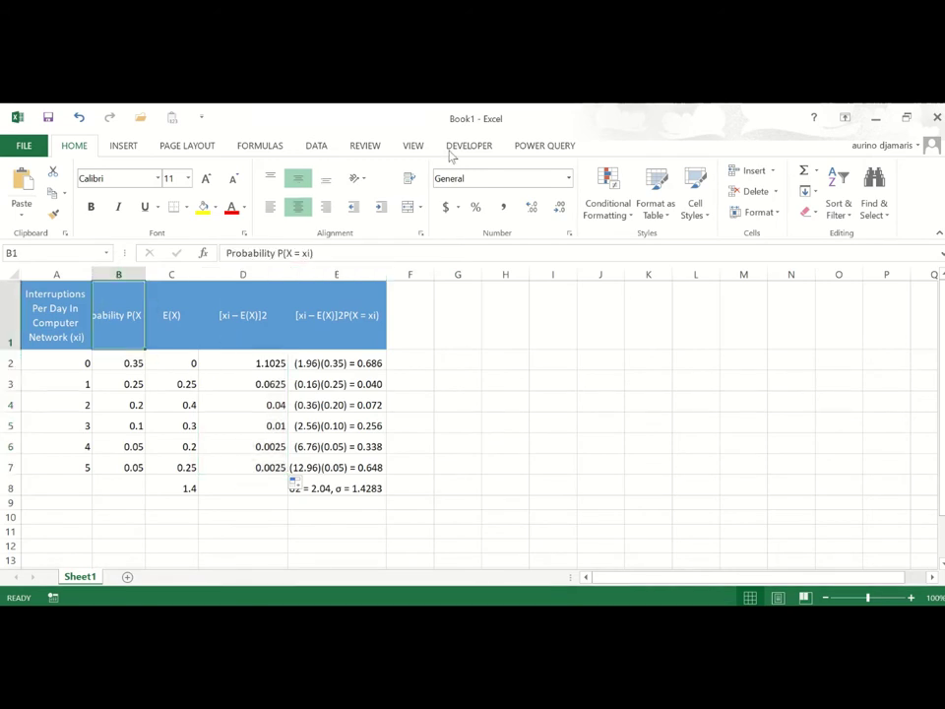
{"action": "left_click", "coordinate": [406, 182]}
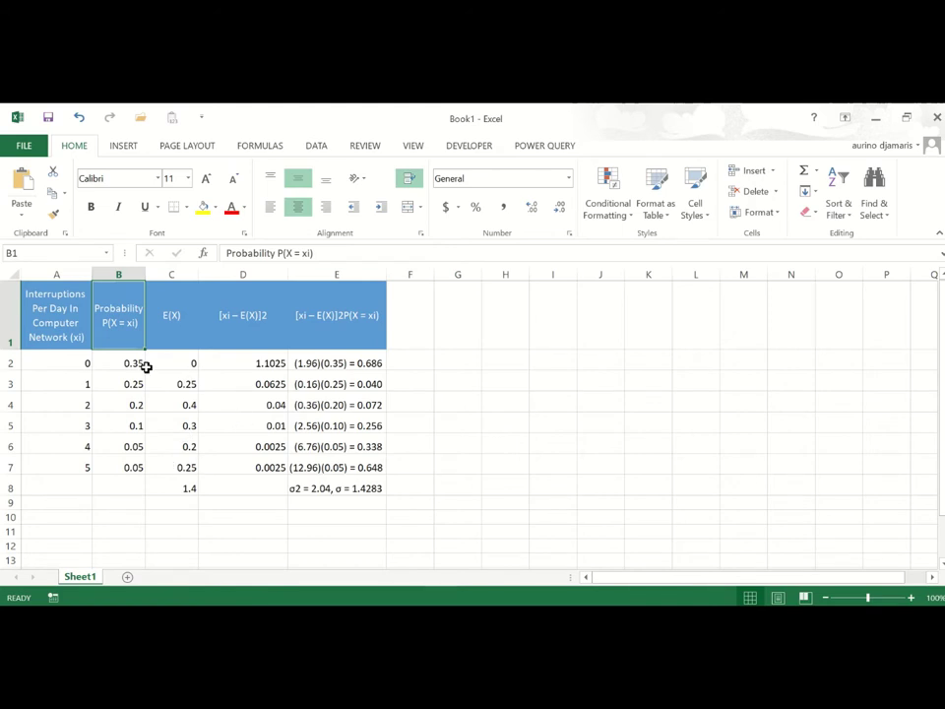
Make the C8 reference in D2 absolute, giving =(B2-$C$8)^2, and fill the formula down through D7.
{"action": "left_click", "coordinate": [251, 364]}
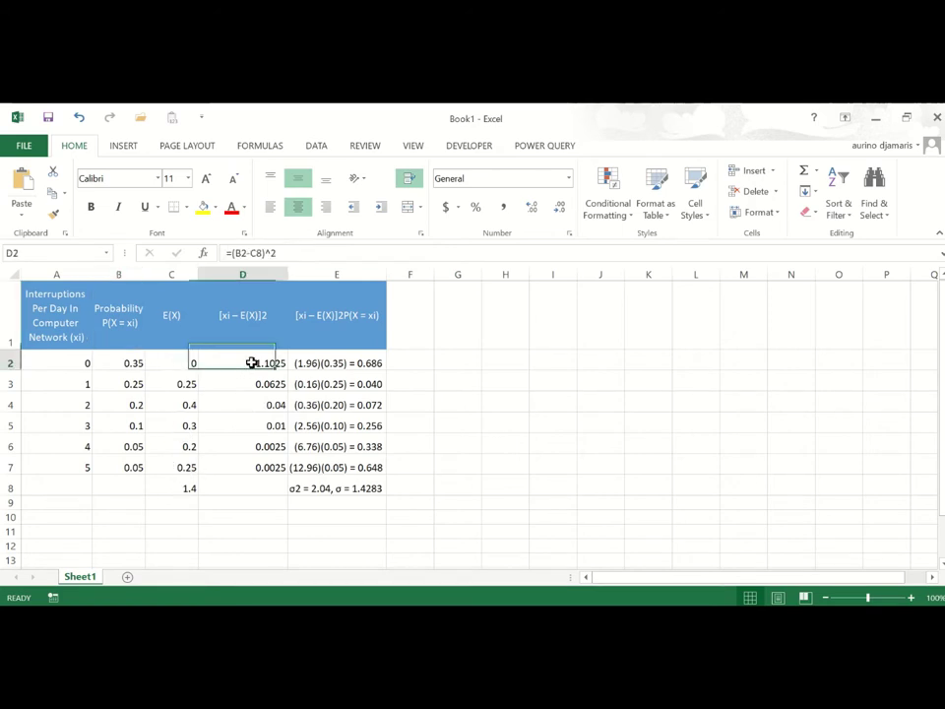
{"action": "left_click", "coordinate": [251, 254]}
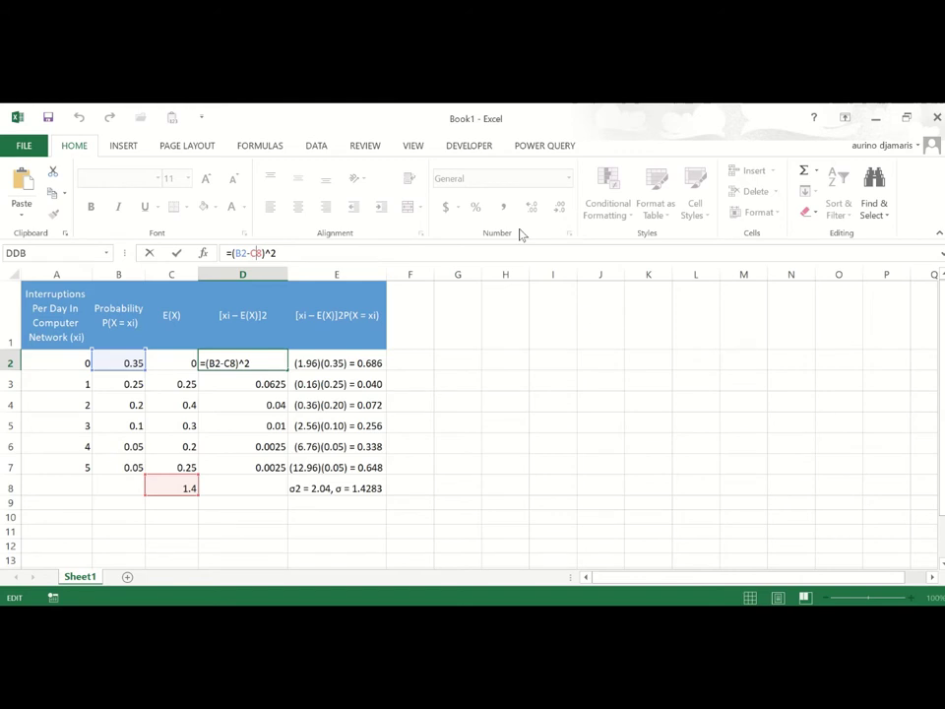
{"action": "key", "text": "F4"}
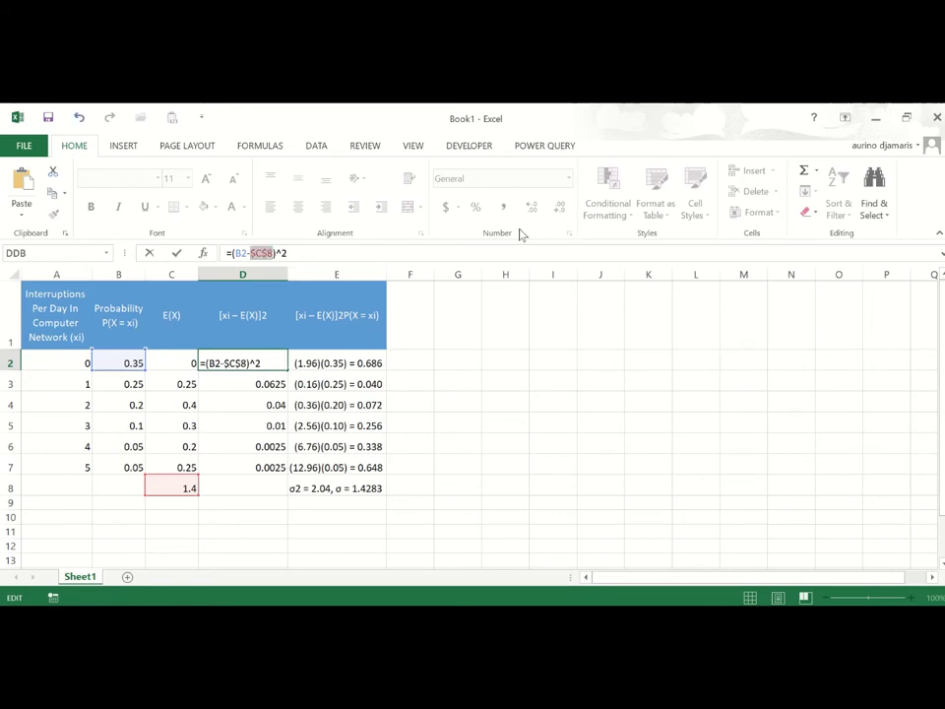
{"action": "key", "text": "Return"}
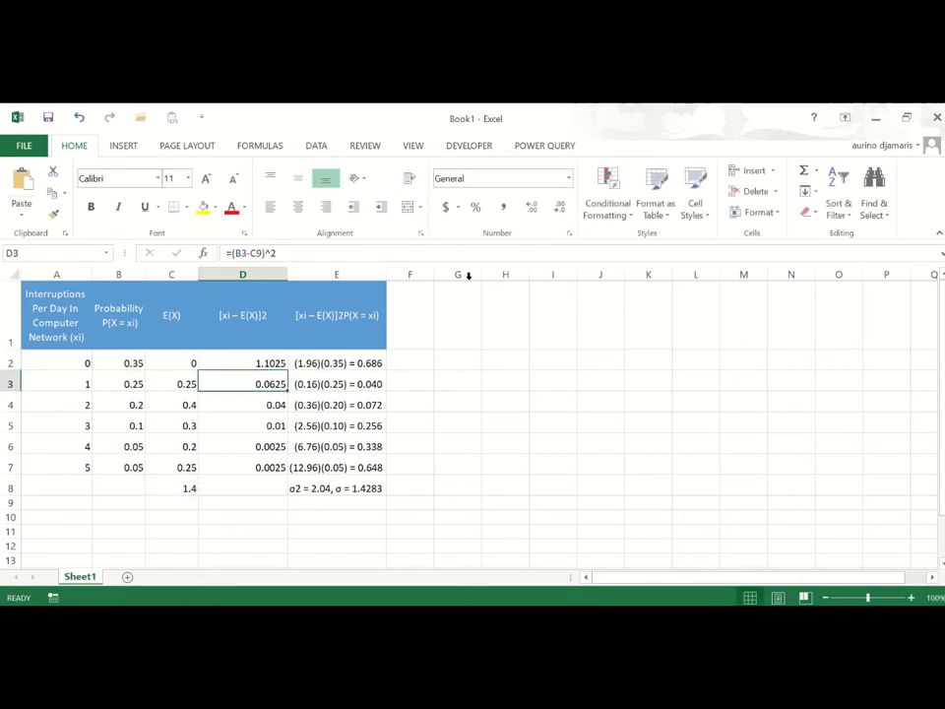
{"action": "left_click", "coordinate": [260, 364]}
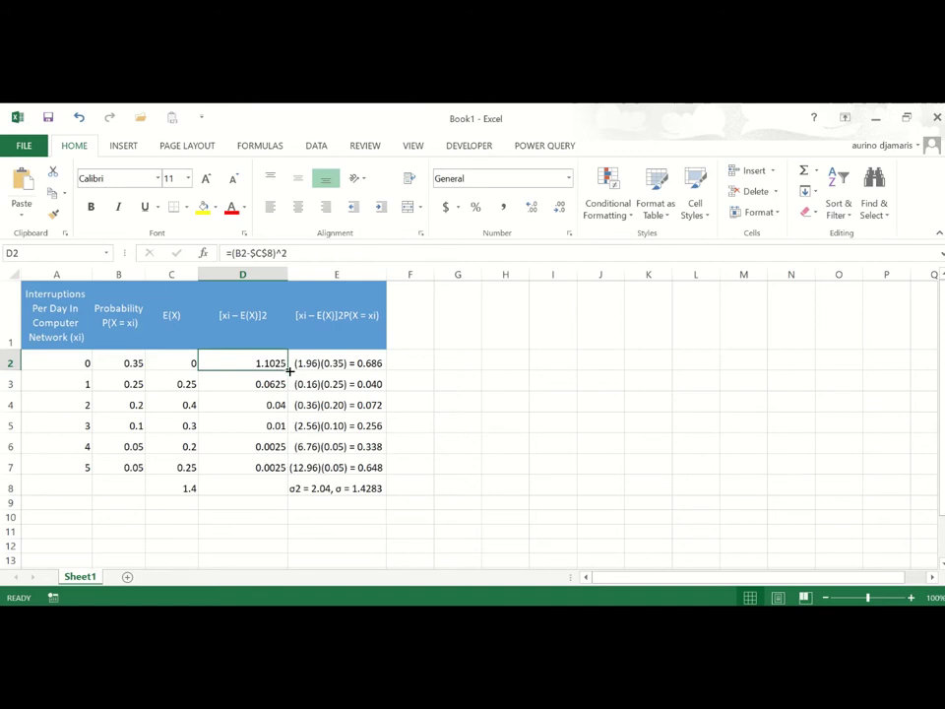
{"action": "double_click", "coordinate": [287, 370]}
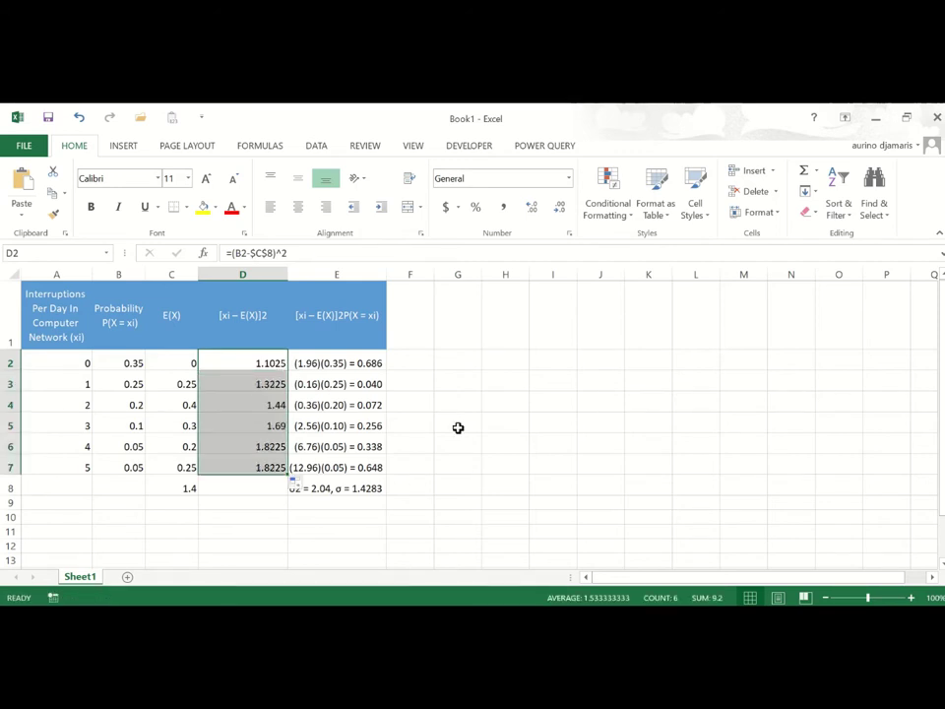
Round the squared deviation in D2 to two digits with =ROUND((B2-$C$8)^2,2) and fill it down through D7.
{"action": "left_click", "coordinate": [245, 364]}
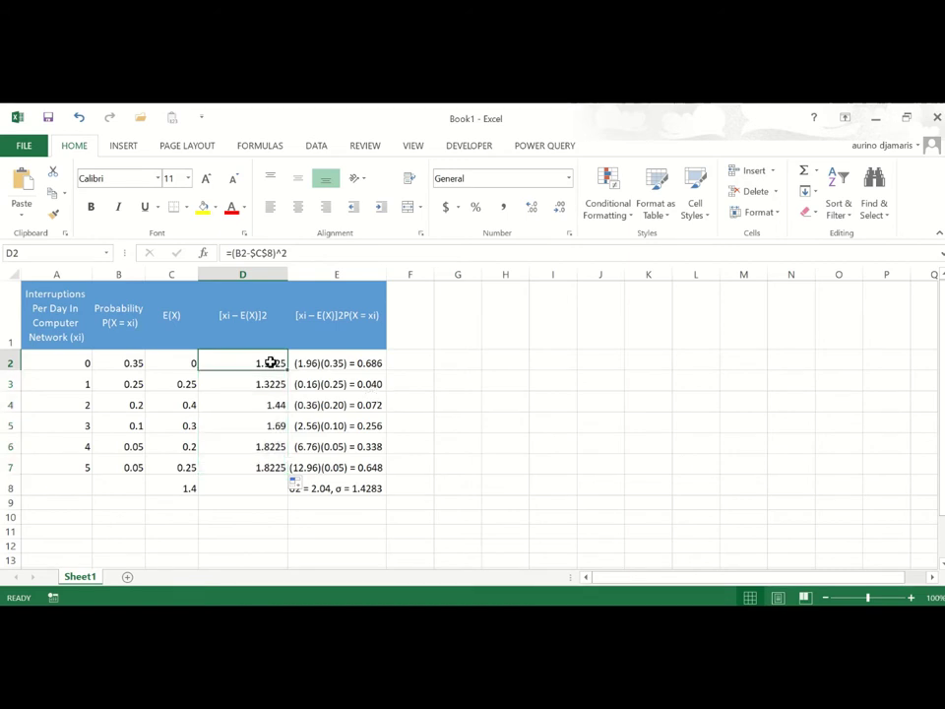
{"action": "left_click", "coordinate": [234, 253]}
{"action": "type", "text": "round"}
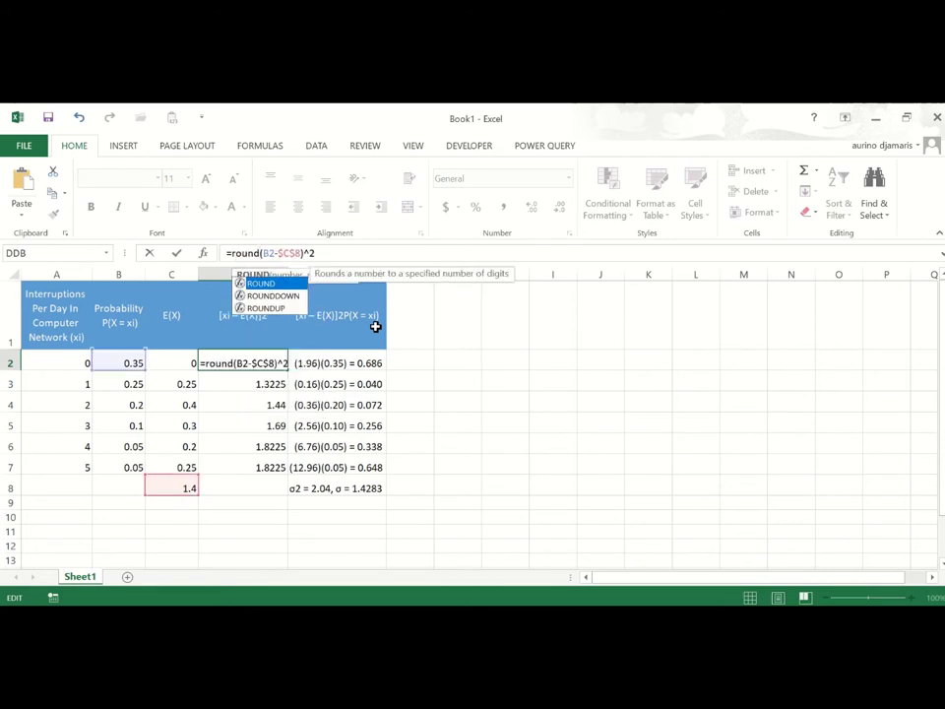
{"action": "type", "text": "("}
{"action": "key", "text": "End"}
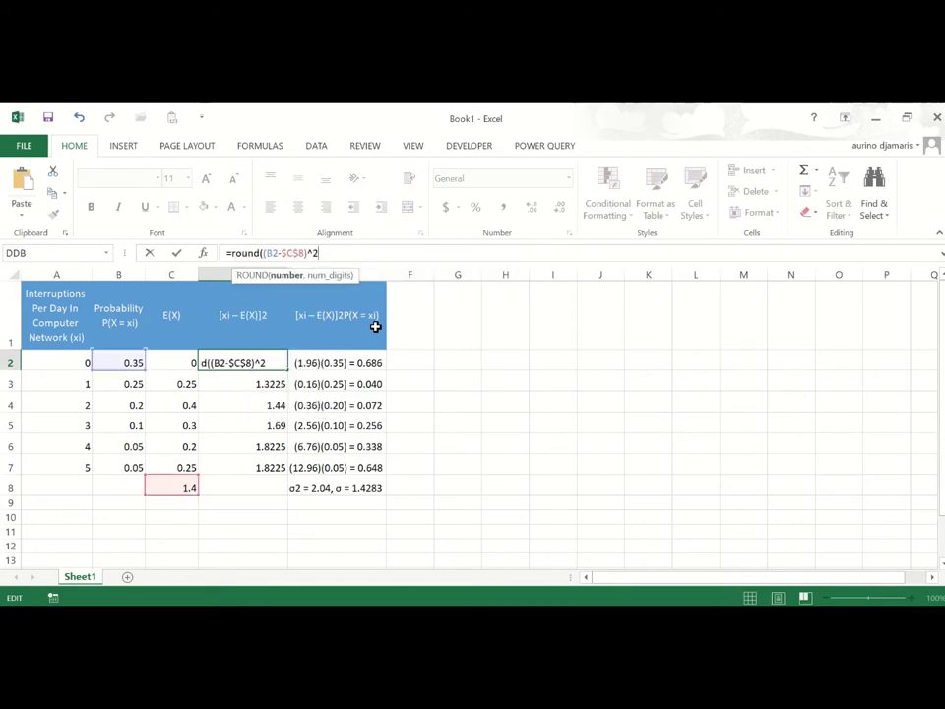
{"action": "type", "text": ",2)"}
{"action": "key", "text": "Return"}
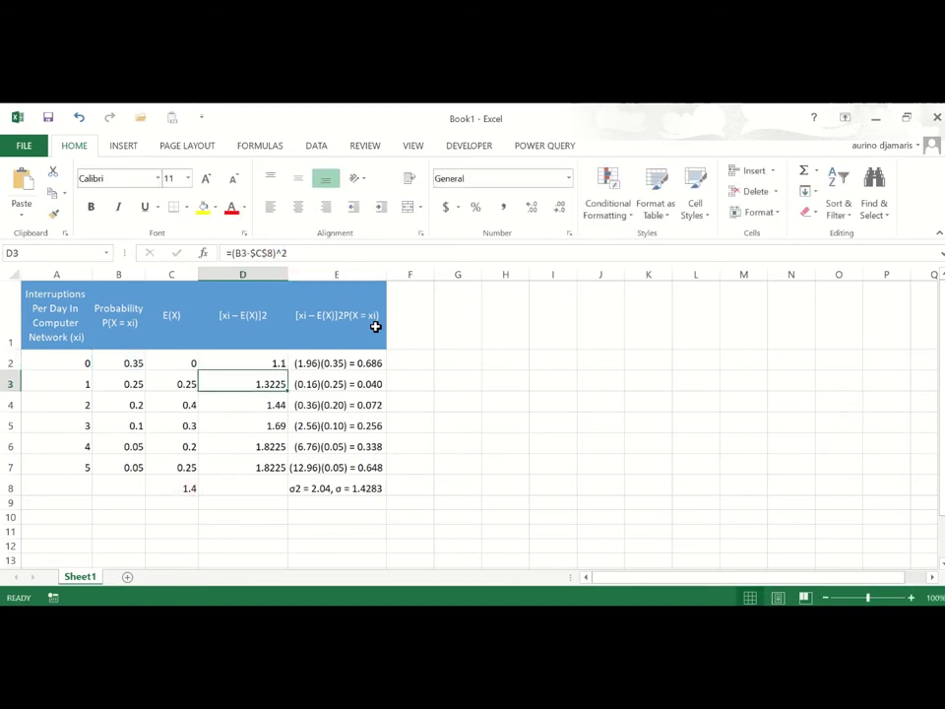
{"action": "left_click", "coordinate": [269, 365]}
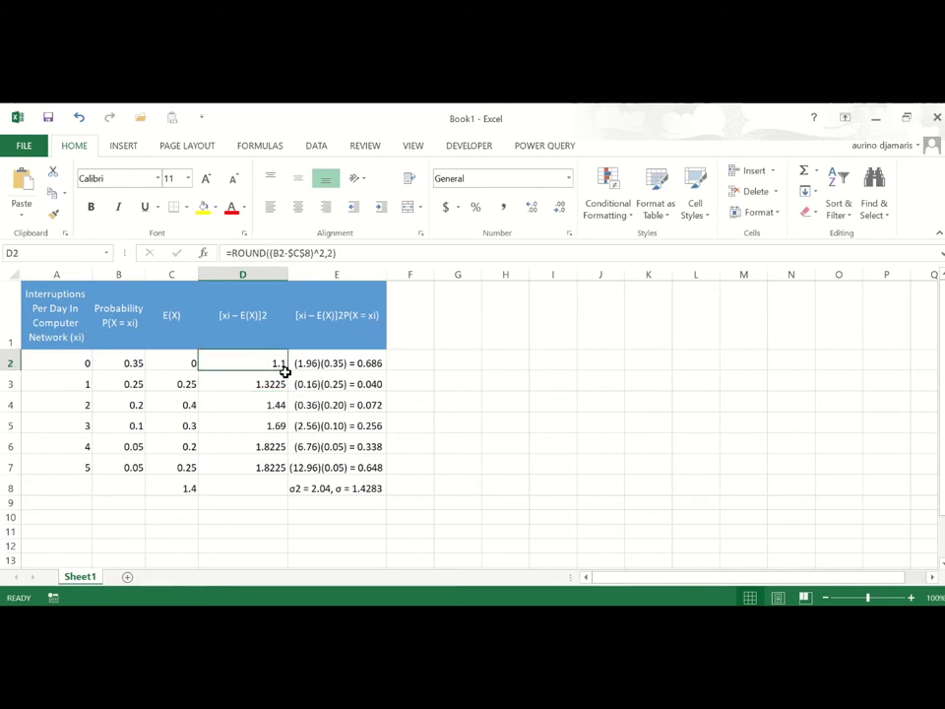
{"action": "left_click_drag", "start_coordinate": [286, 371], "coordinate": [287, 470]}
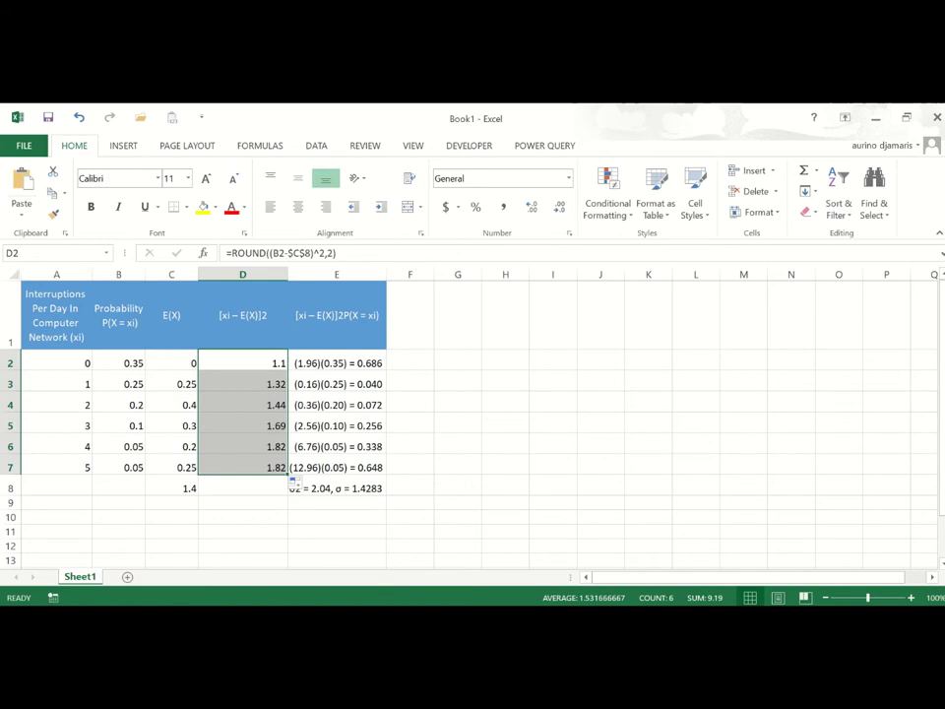
Compare column D with the table on the PowerPoint slide and correct the formulas in D2 through D7, starting with =ROUND((A2-$C$8)^2,2).
{"action": "mouse_move", "coordinate": [500, 618]}
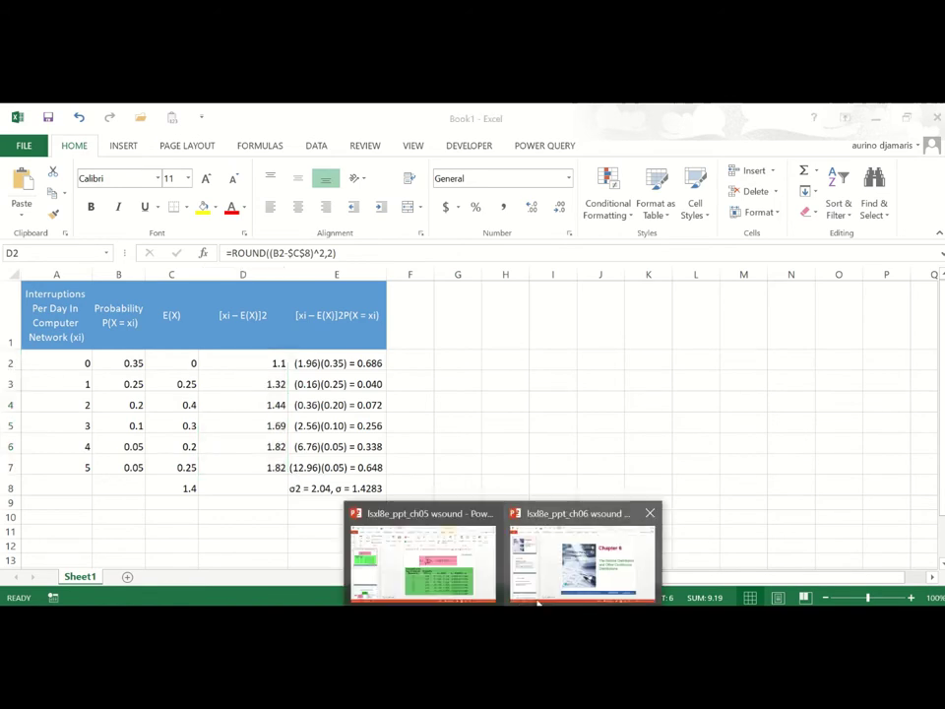
{"action": "left_click", "coordinate": [482, 574]}
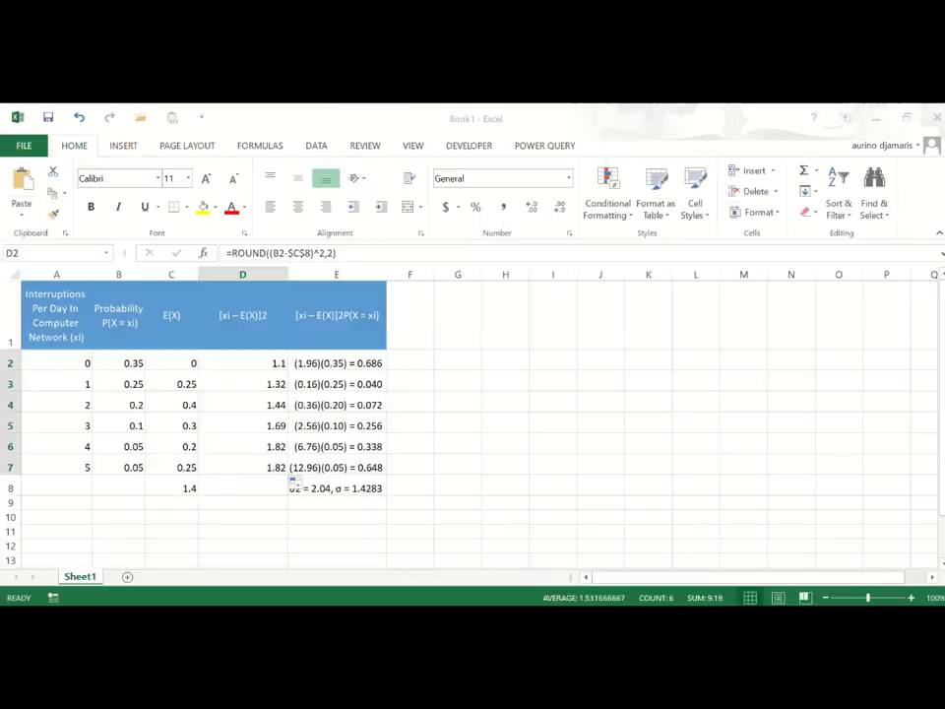
{"action": "left_click_drag", "start_coordinate": [243, 363], "coordinate": [274, 464]}
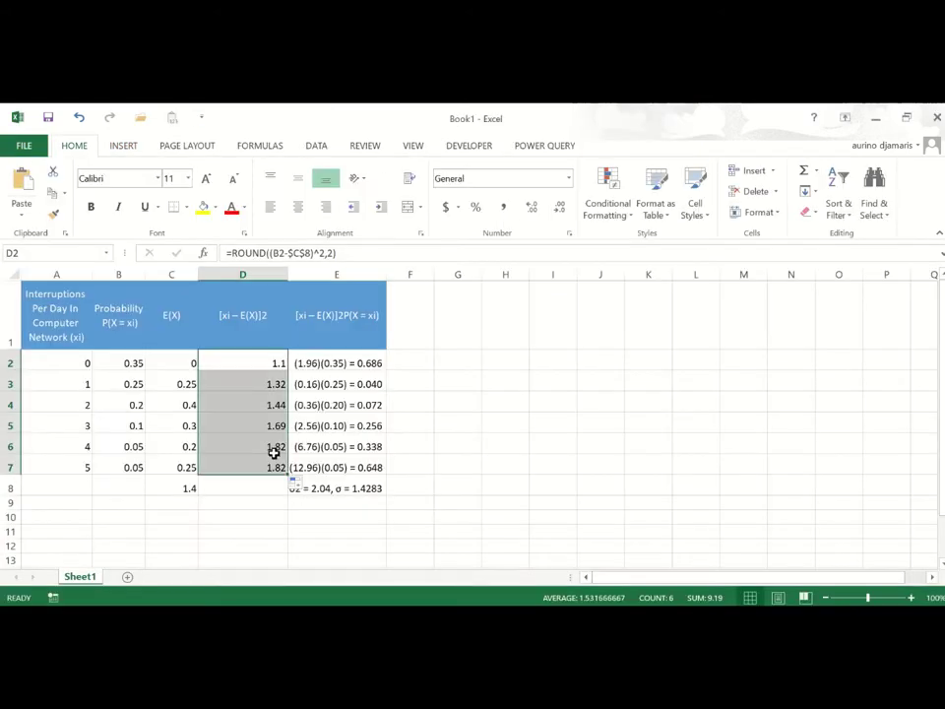
{"action": "left_click", "coordinate": [245, 363]}
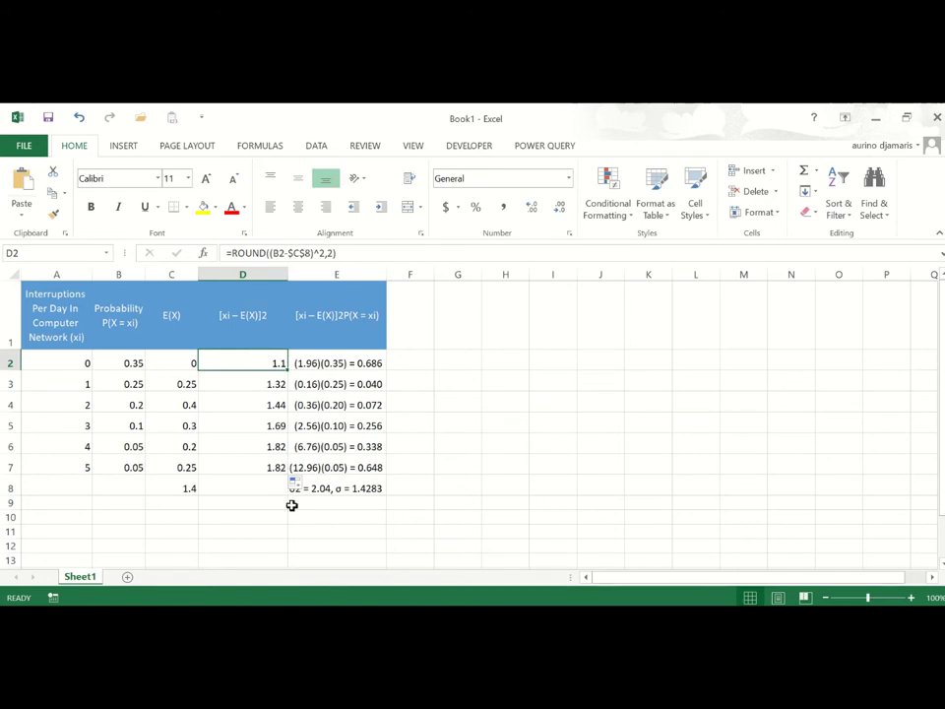
{"action": "left_click", "coordinate": [299, 599]}
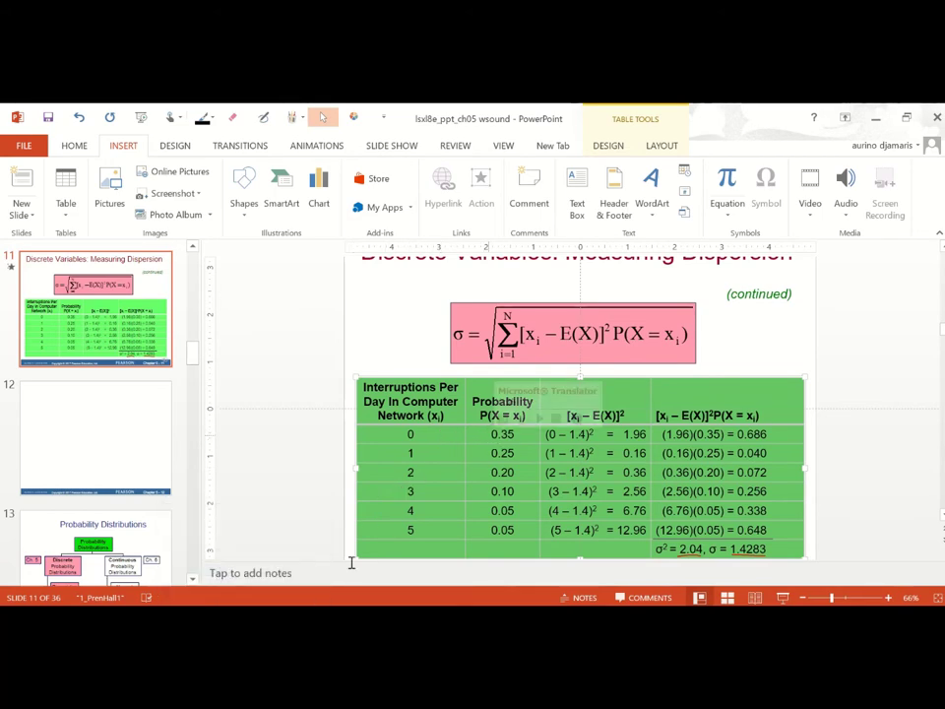
{"action": "key", "text": "alt+Tab"}
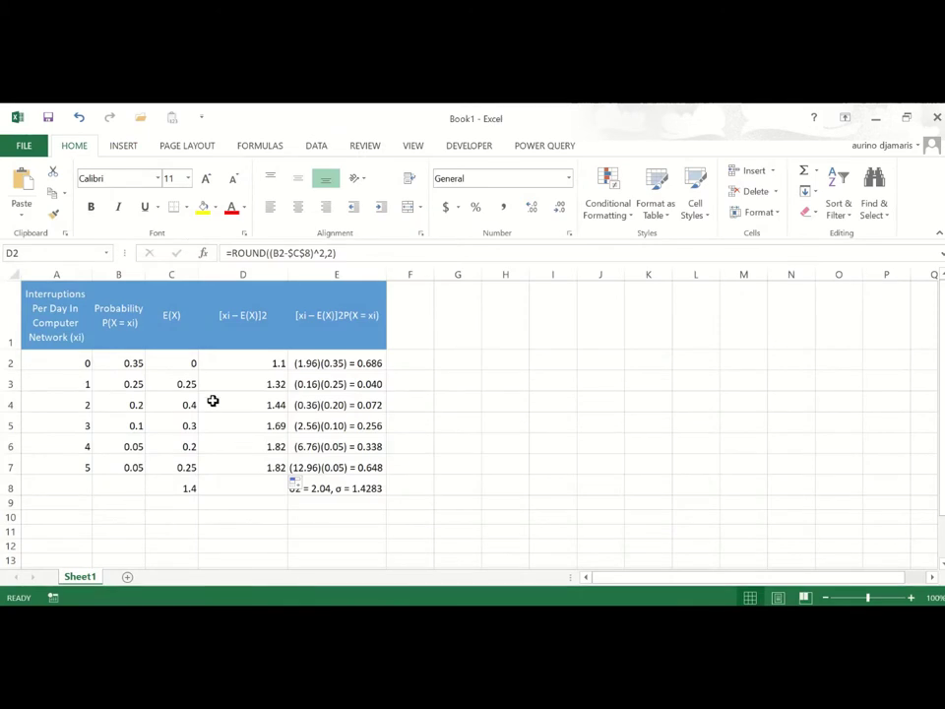
{"action": "left_click", "coordinate": [279, 252]}
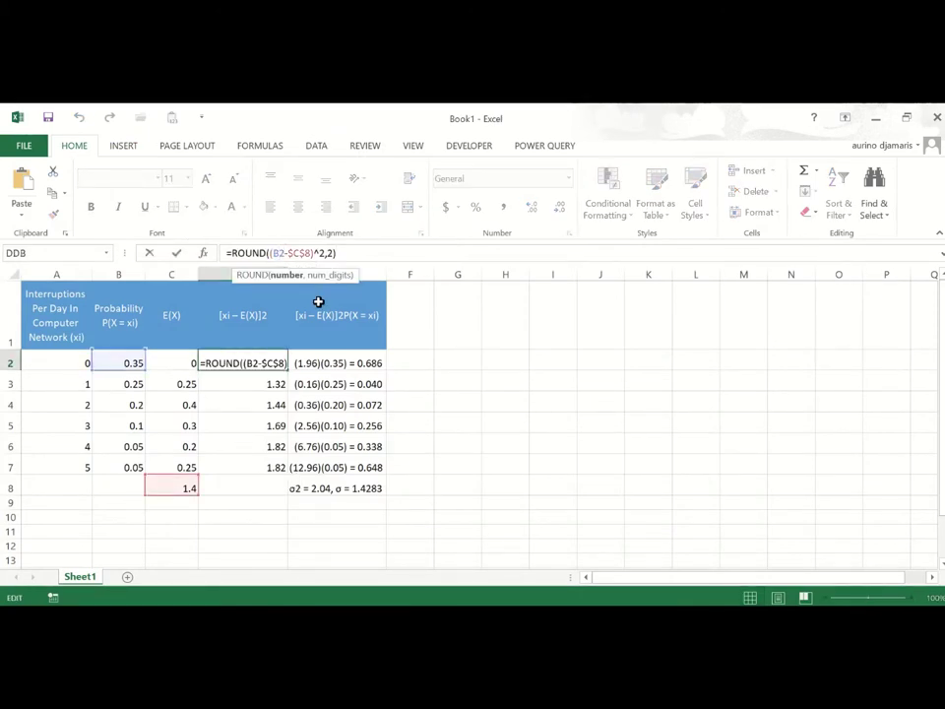
{"action": "key", "text": "BackSpace"}
{"action": "type", "text": "a"}
{"action": "key", "text": "Return"}
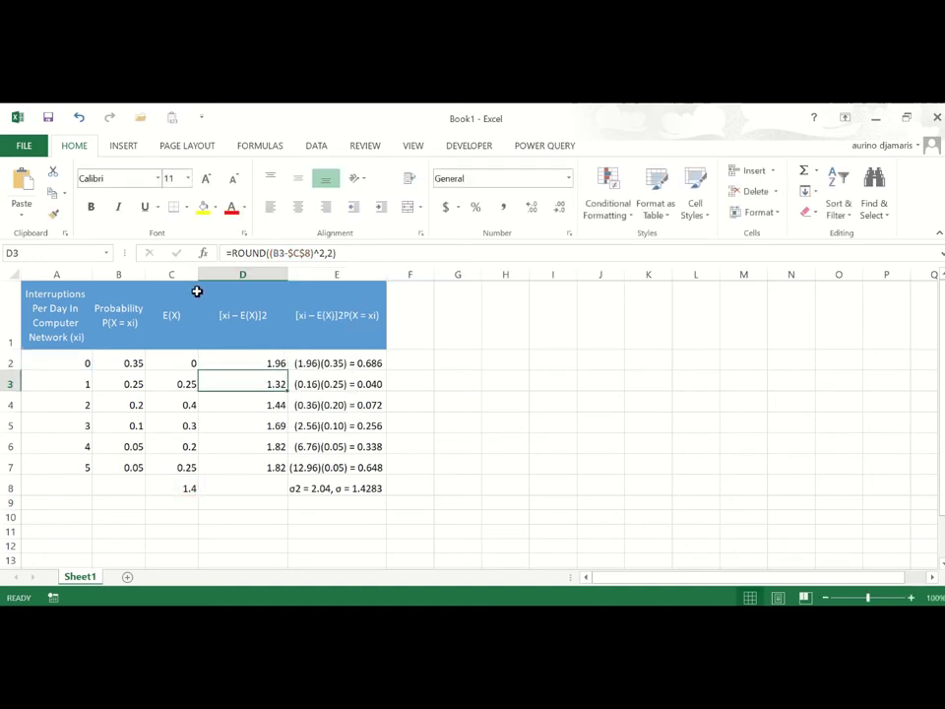
{"action": "left_click", "coordinate": [255, 365]}
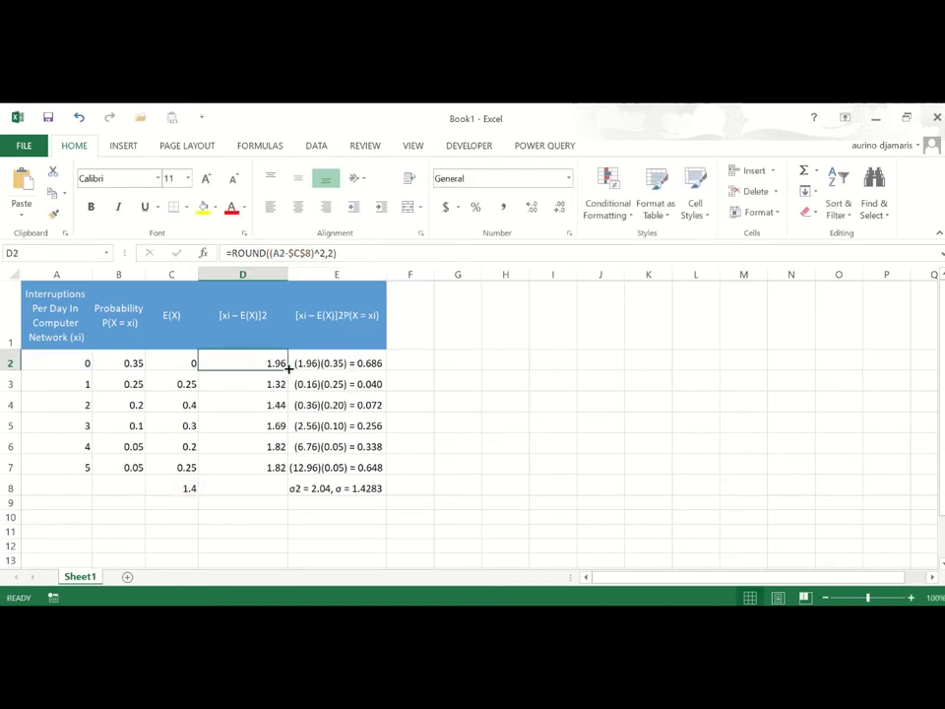
{"action": "left_click_drag", "start_coordinate": [288, 369], "coordinate": [289, 475]}
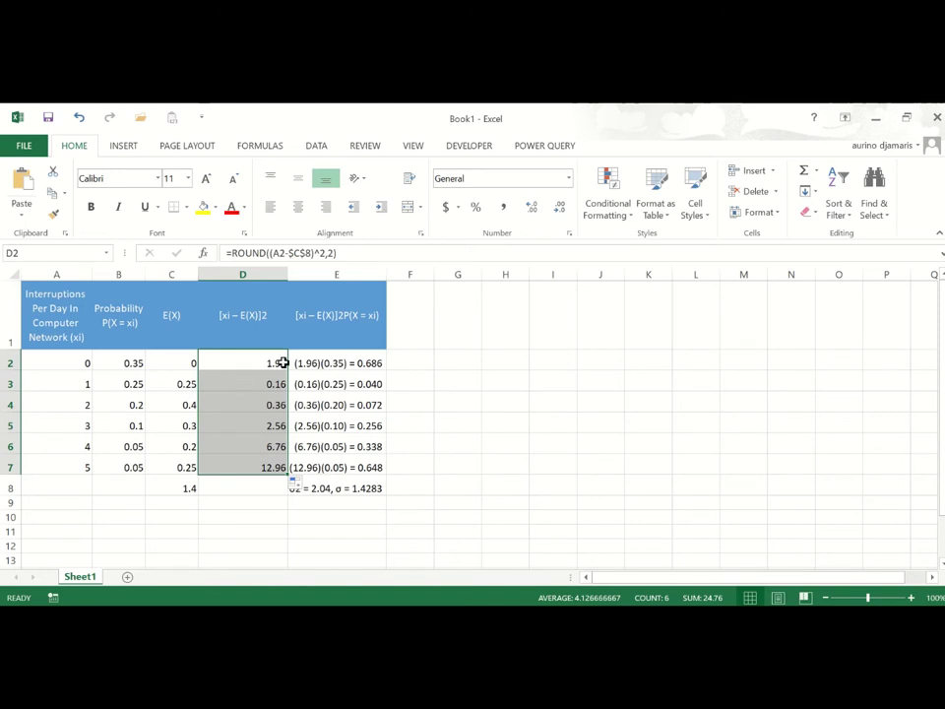
Change the header in E1 to [xi – E(X)]^2*P(X = xi).
{"action": "left_click", "coordinate": [306, 361]}
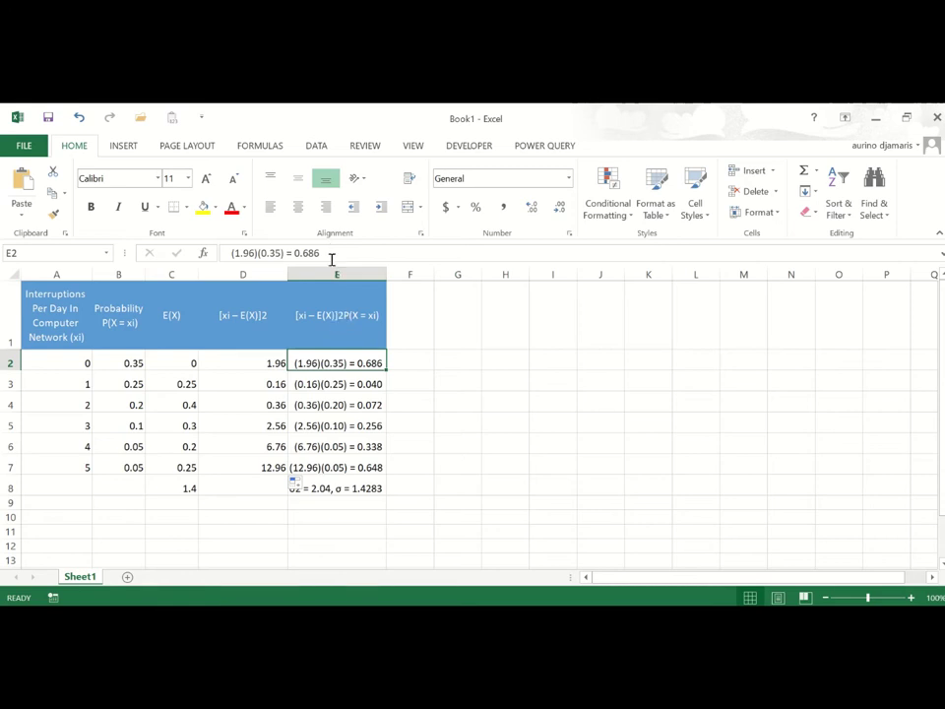
{"action": "left_click", "coordinate": [336, 309]}
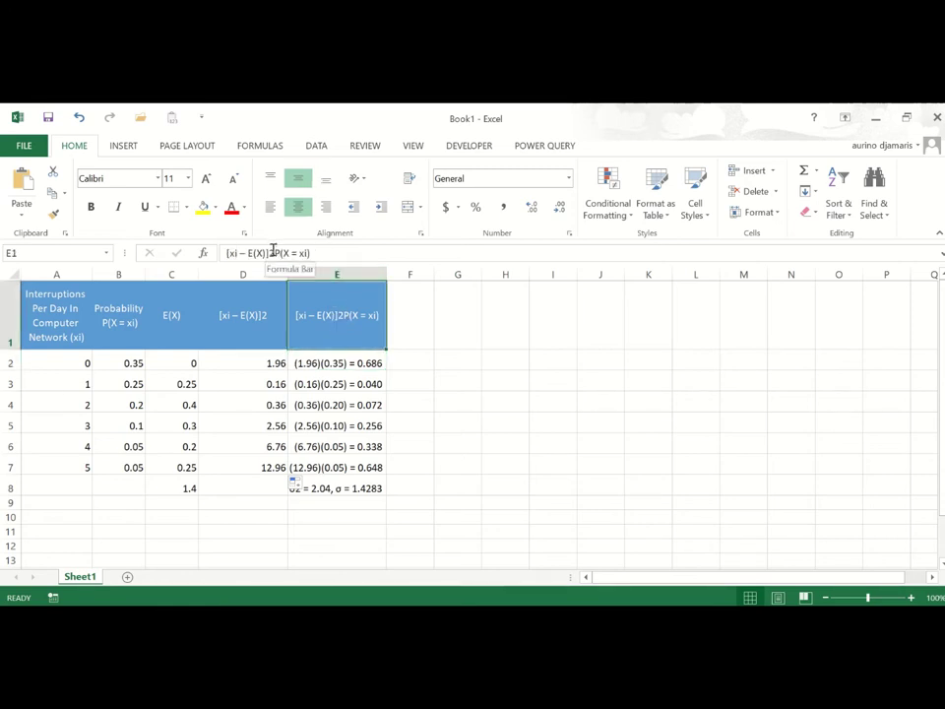
{"action": "left_click", "coordinate": [269, 253]}
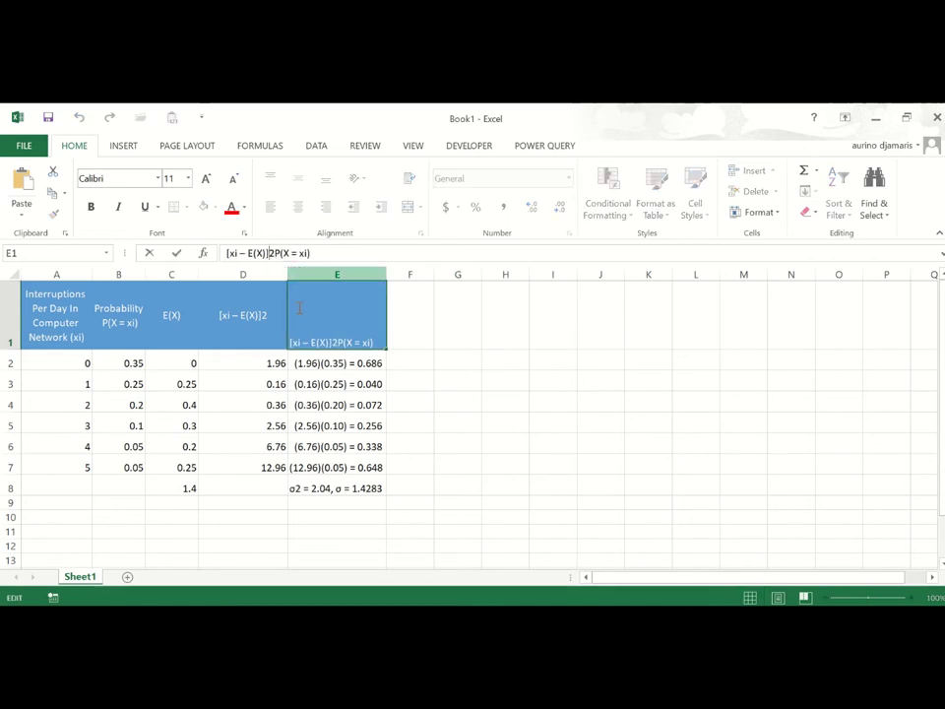
{"action": "type", "text": "^2"}
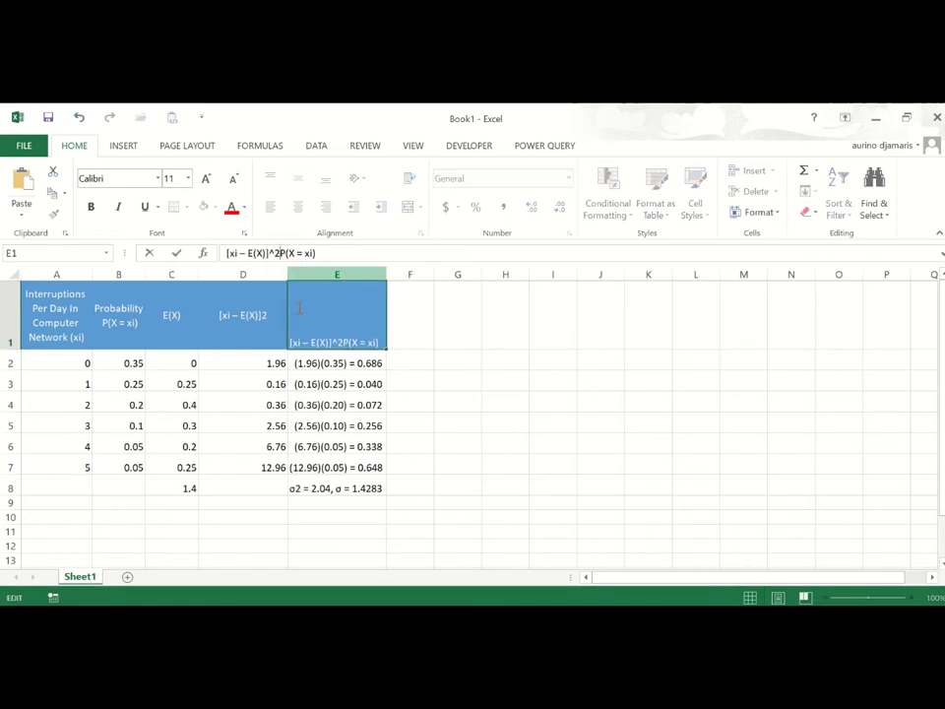
{"action": "type", "text": "*"}
{"action": "key", "text": "Return"}
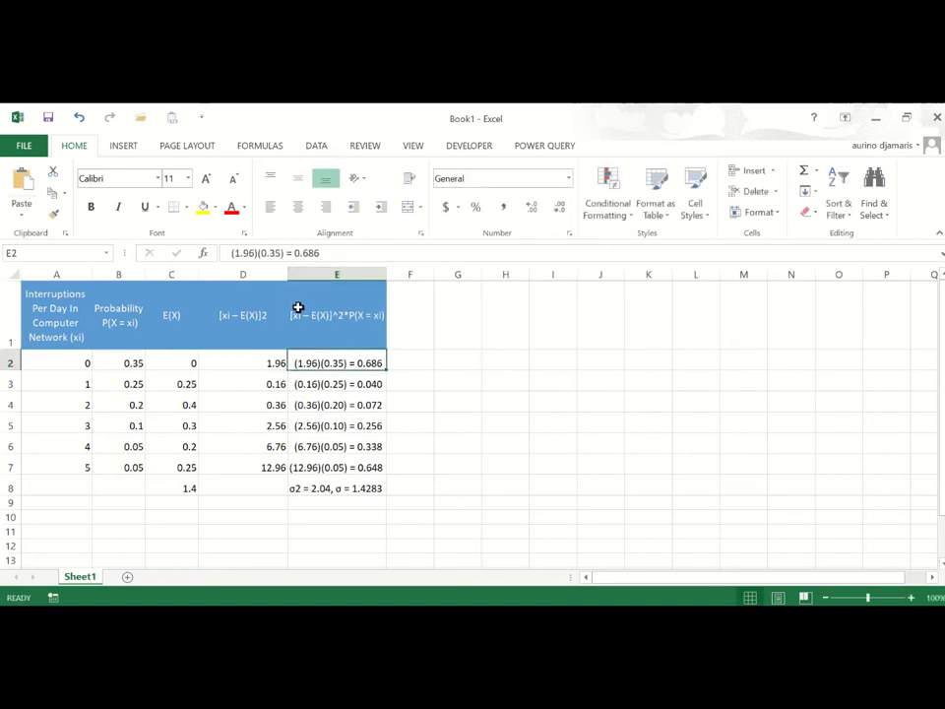
Replace the text in E2 with the formula =D2*B2 and fill it down through E7.
{"action": "type", "text": "="}
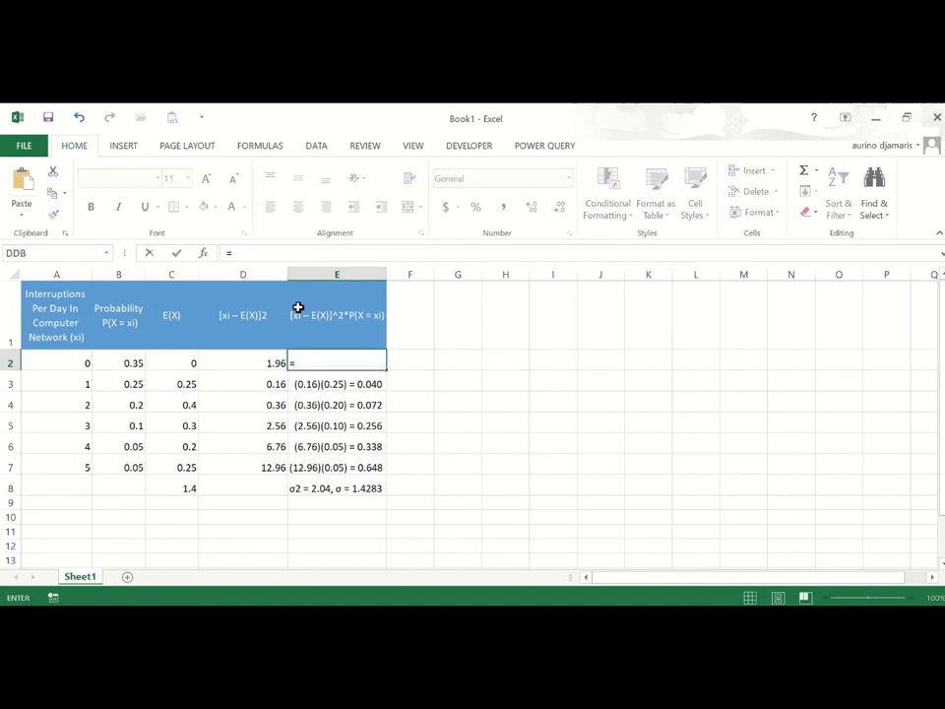
{"action": "key", "text": "Left"}
{"action": "type", "text": "*"}
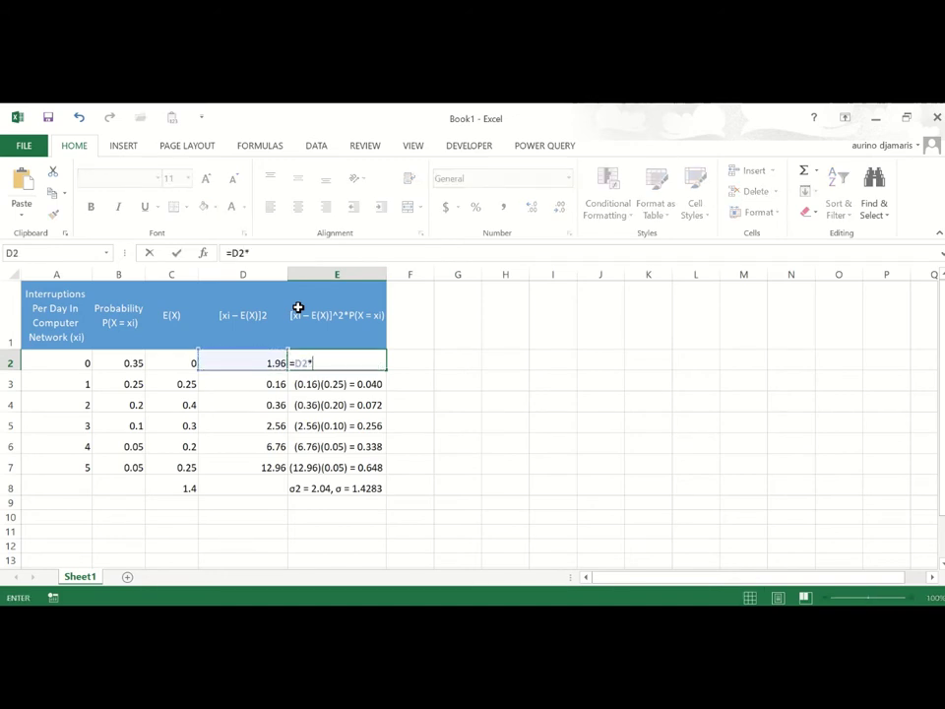
{"action": "key", "text": "Left"}
{"action": "key", "text": "Left"}
{"action": "key", "text": "Left"}
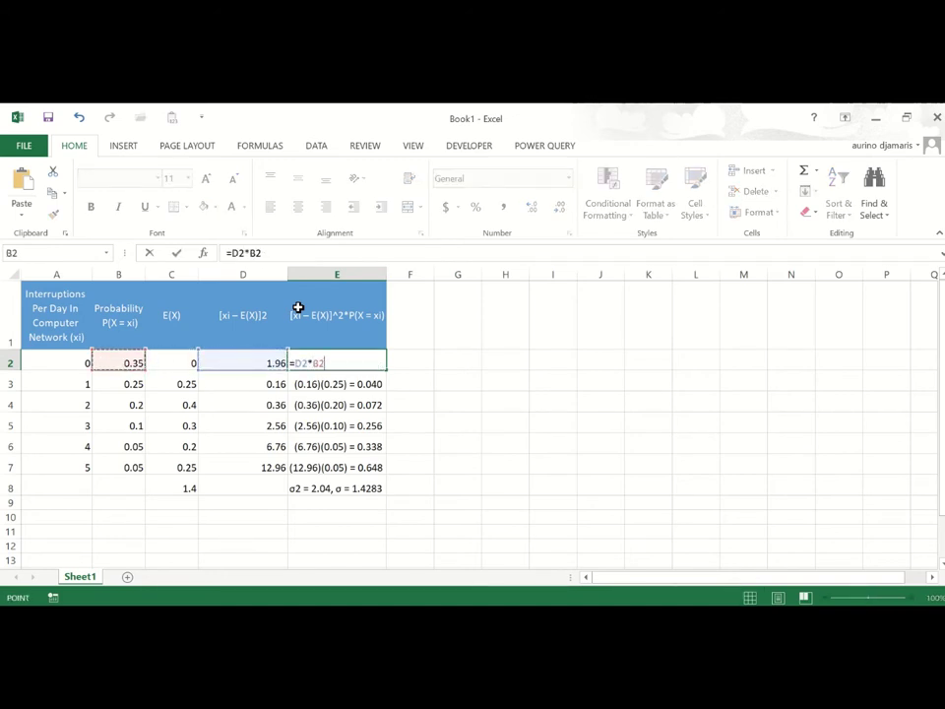
{"action": "key", "text": "Return"}
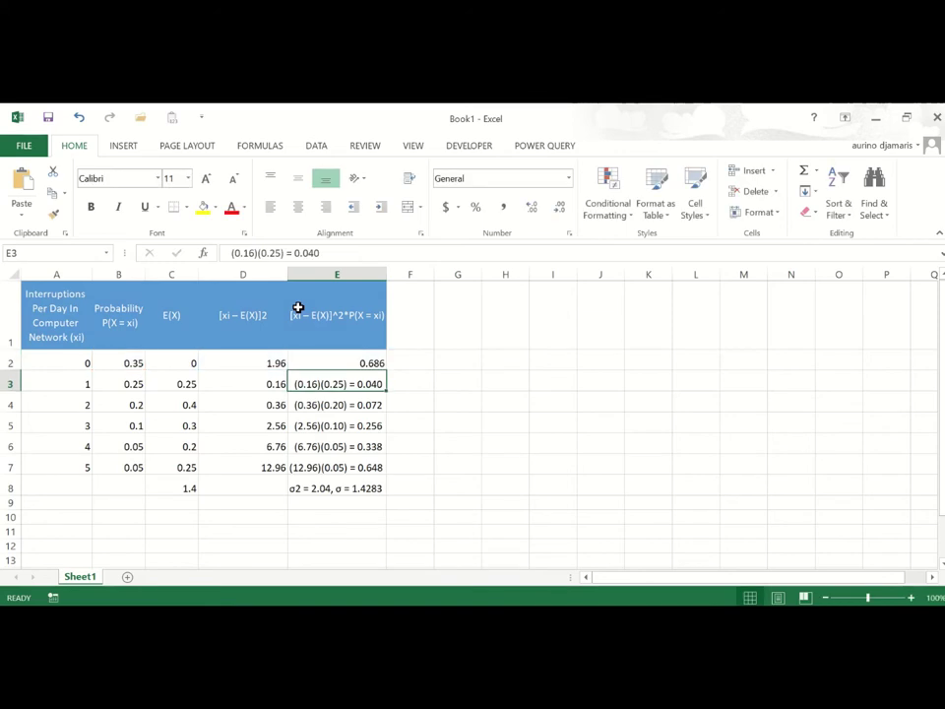
{"action": "left_click", "coordinate": [372, 362]}
{"action": "double_click", "coordinate": [384, 369]}
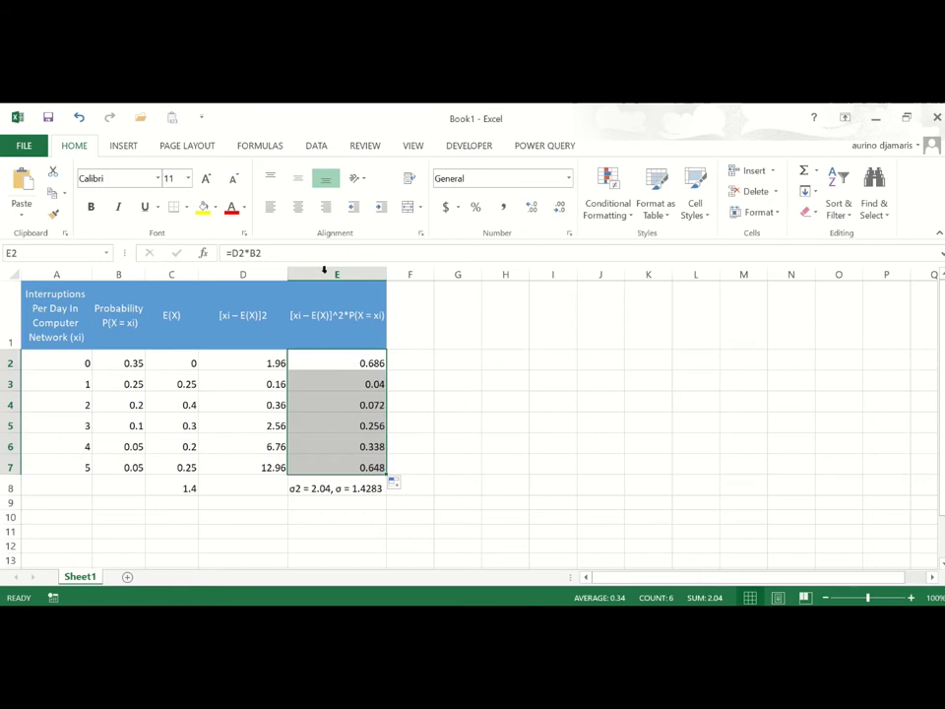
Round the weighted deviation in E2 to three digits with =ROUND(D2*B2,3) and fill it down through E7.
{"action": "left_click", "coordinate": [232, 255]}
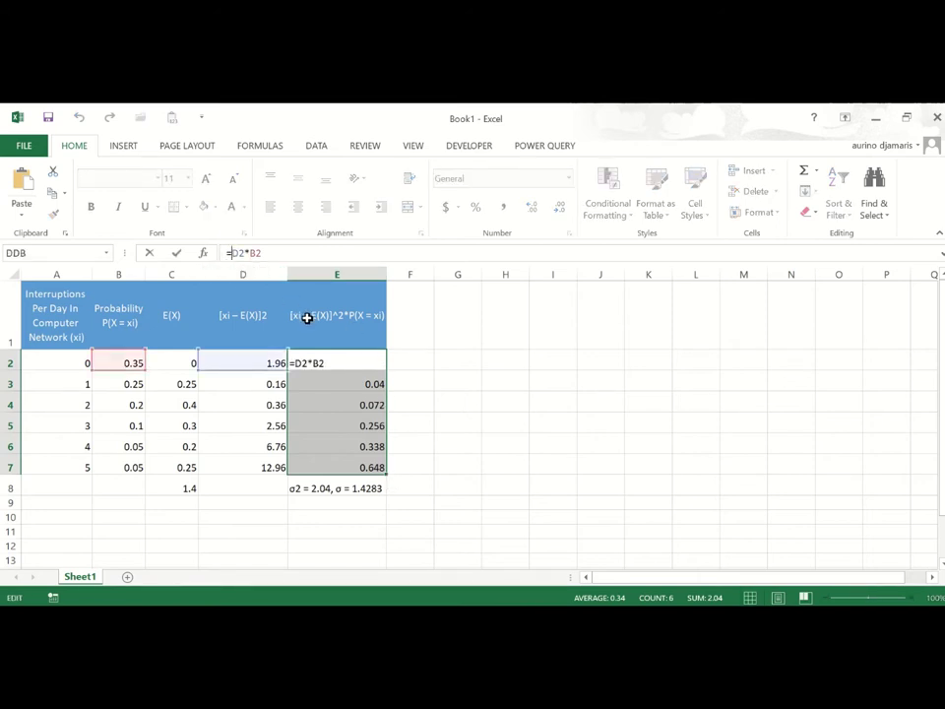
{"action": "type", "text": "roud"}
{"action": "type", "text": "nd"}
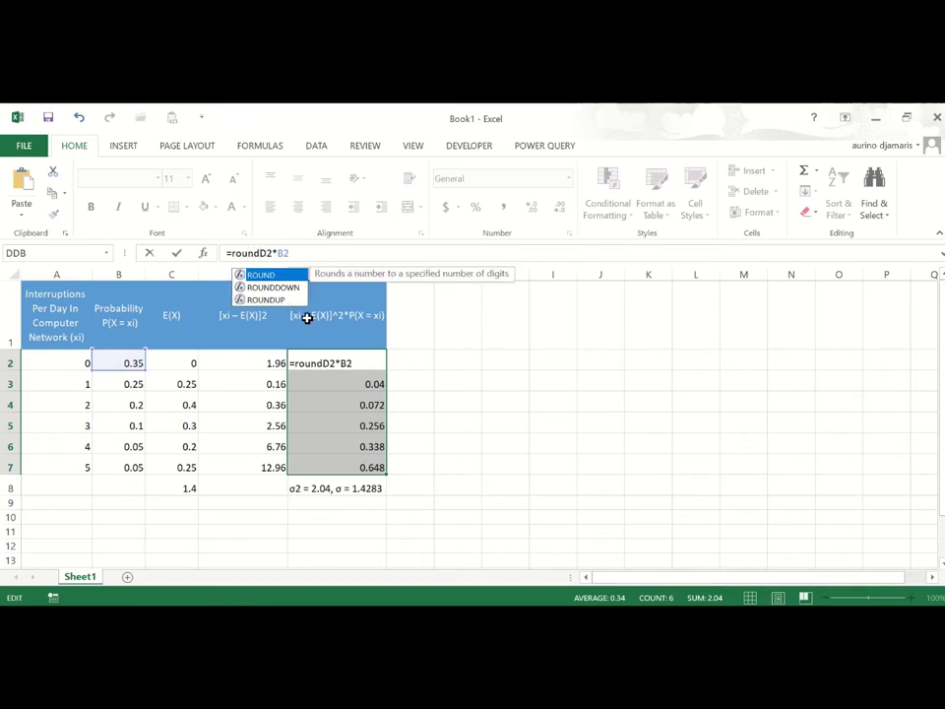
{"action": "type", "text": "("}
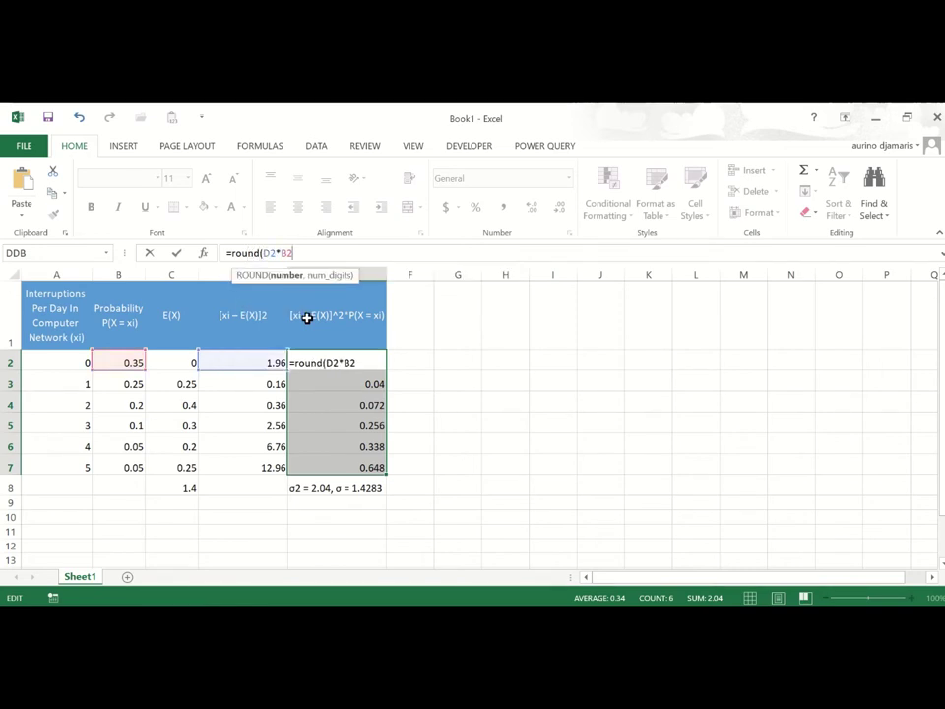
{"action": "type", "text": ",3)"}
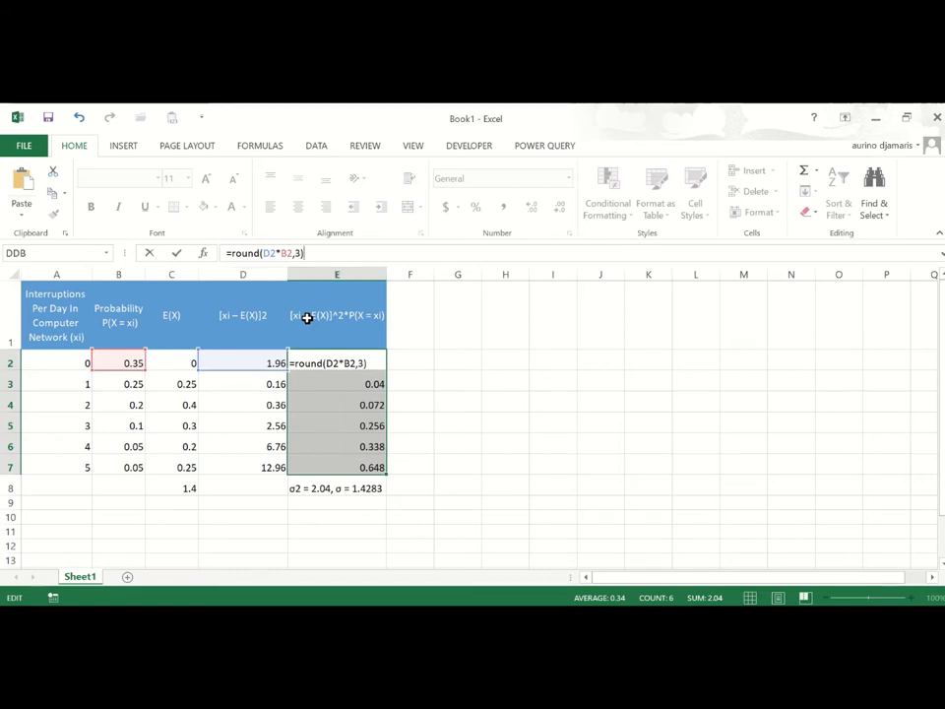
{"action": "key", "text": "Return"}
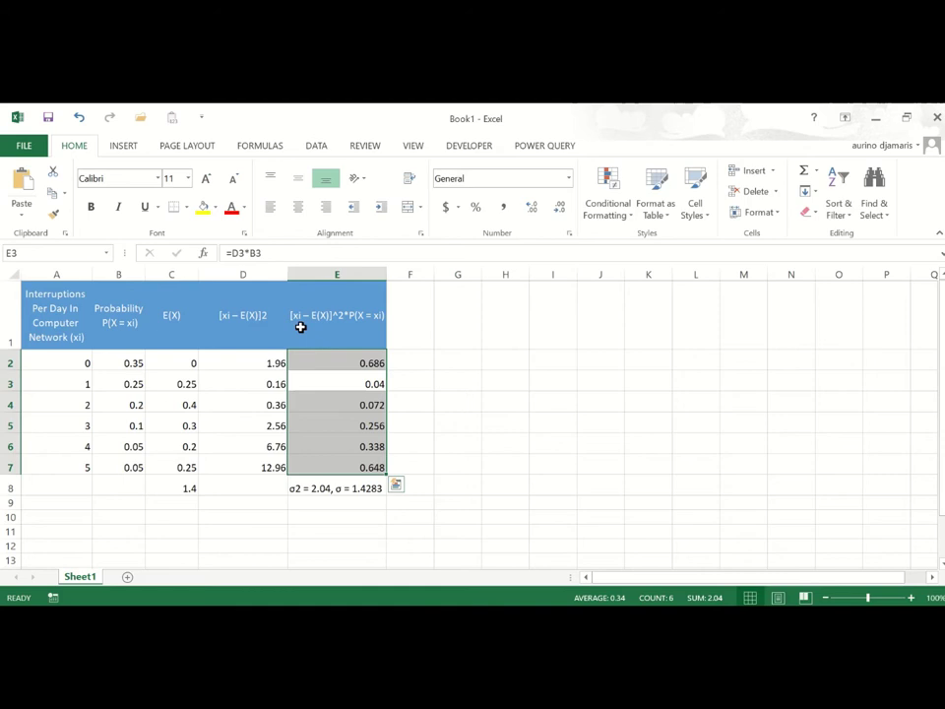
{"action": "left_click", "coordinate": [355, 365]}
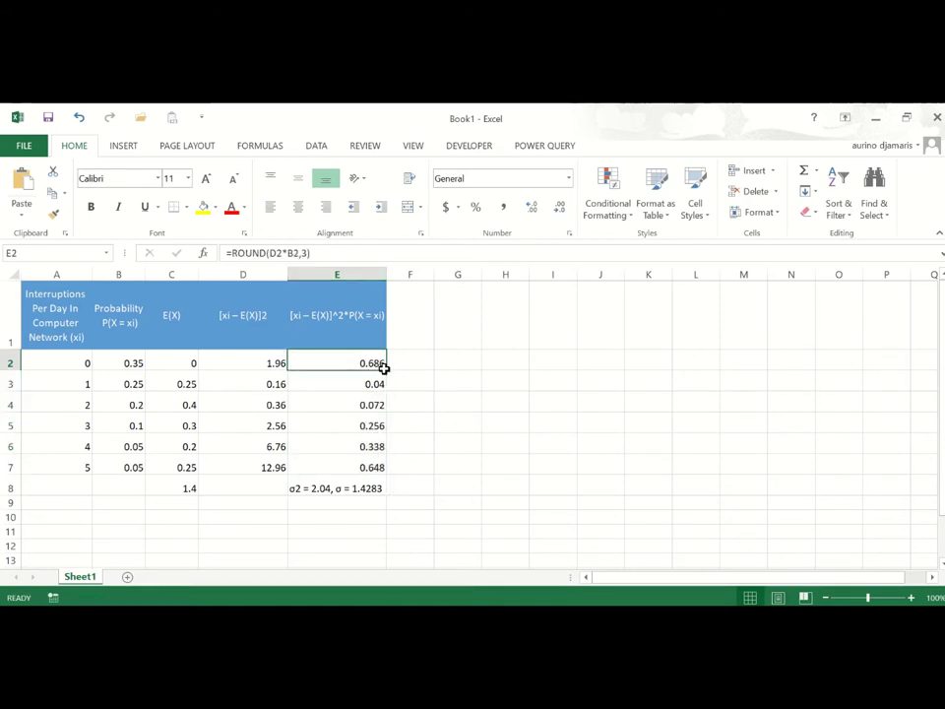
{"action": "double_click", "coordinate": [384, 368]}
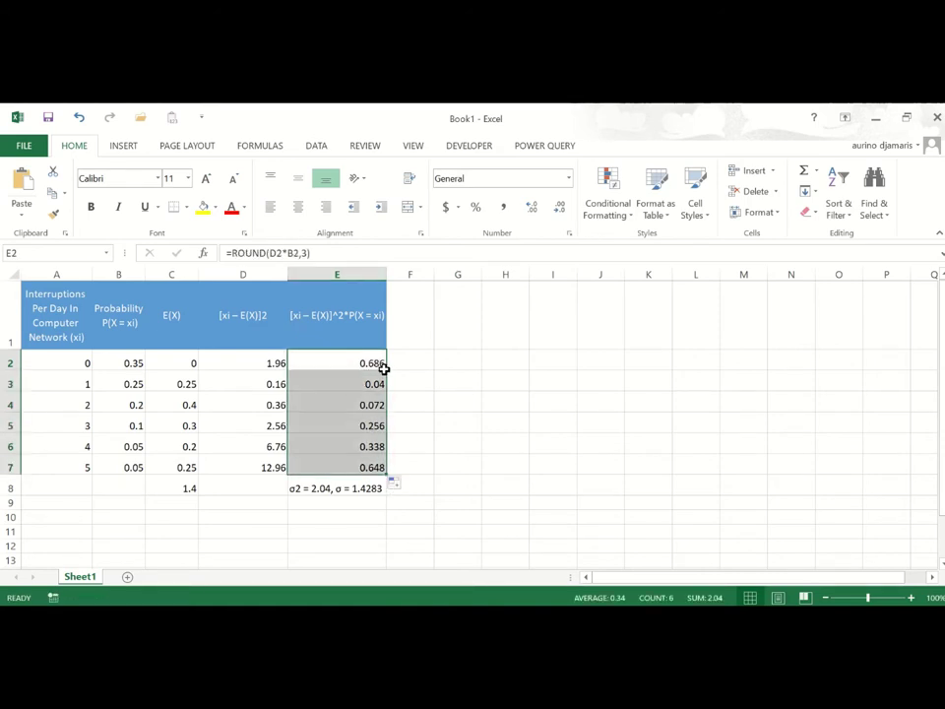
{"action": "left_click", "coordinate": [316, 486]}
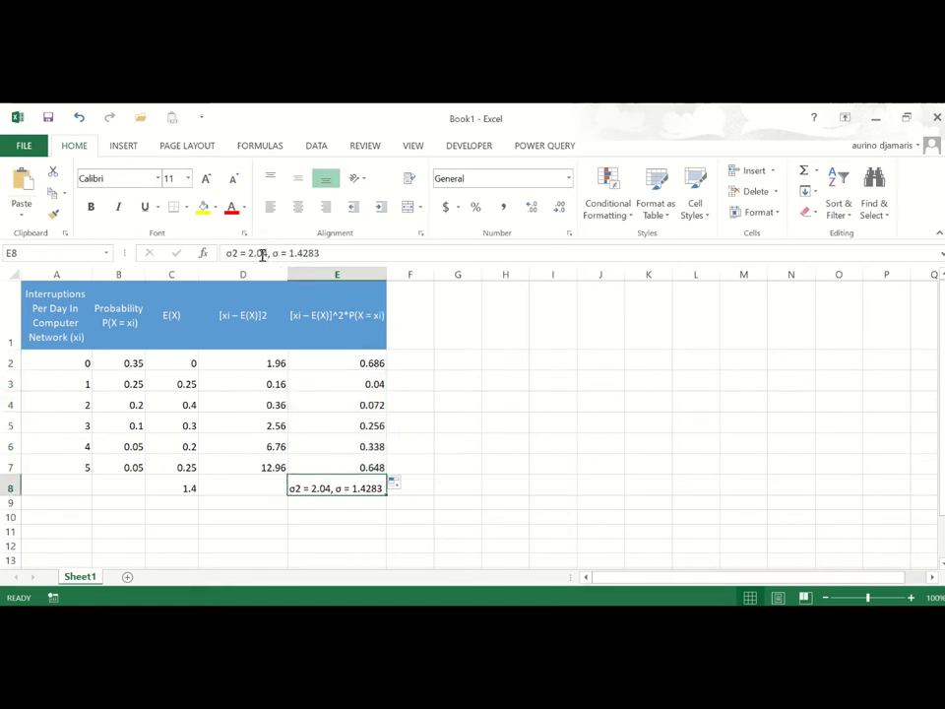
{"action": "left_click_drag", "start_coordinate": [267, 253], "coordinate": [225, 253]}
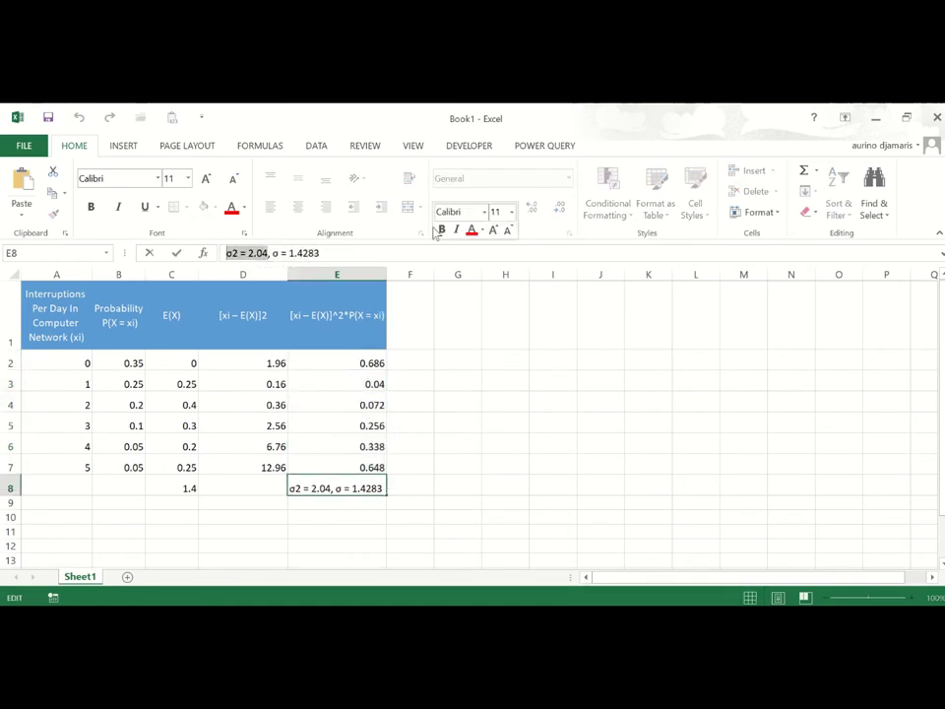
{"action": "key", "text": "Delete"}
{"action": "key", "text": "Delete"}
{"action": "key", "text": "Delete"}
{"action": "key", "text": "Delete"}
{"action": "key", "text": "Delete"}
{"action": "key", "text": "Delete"}
{"action": "key", "text": "Delete"}
{"action": "key", "text": "Delete"}
{"action": "key", "text": "Delete"}
{"action": "key", "text": "Delete"}
{"action": "key", "text": "Delete"}
{"action": "key", "text": "Delete"}
{"action": "key", "text": "Delete"}
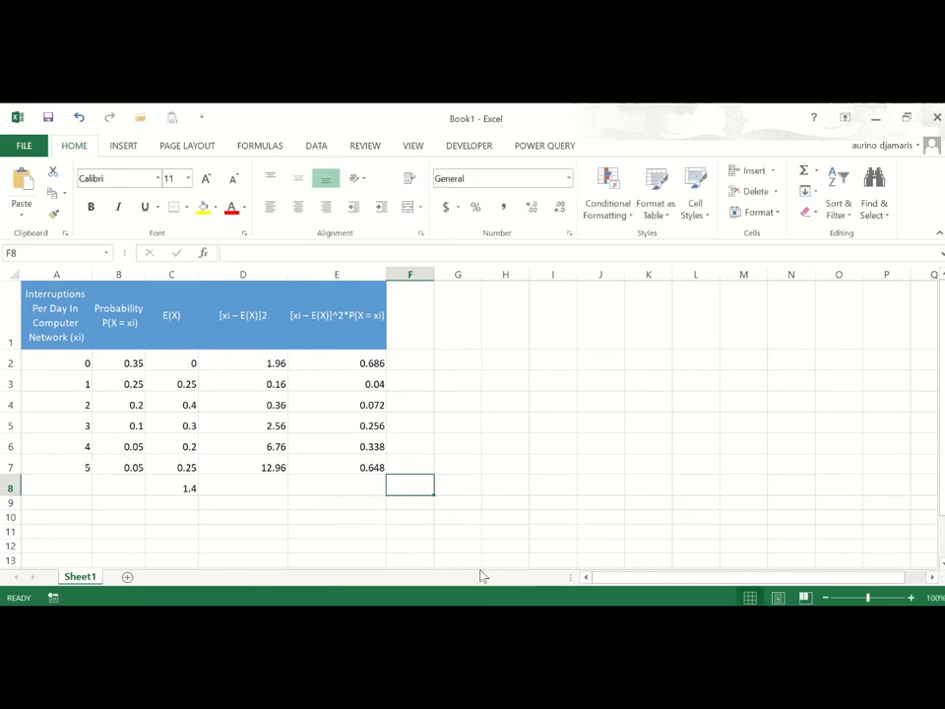
{"action": "type", "text": "P(X = xi)"}
{"action": "key", "text": "ctrl+z"}
{"action": "key", "text": "ctrl+z"}
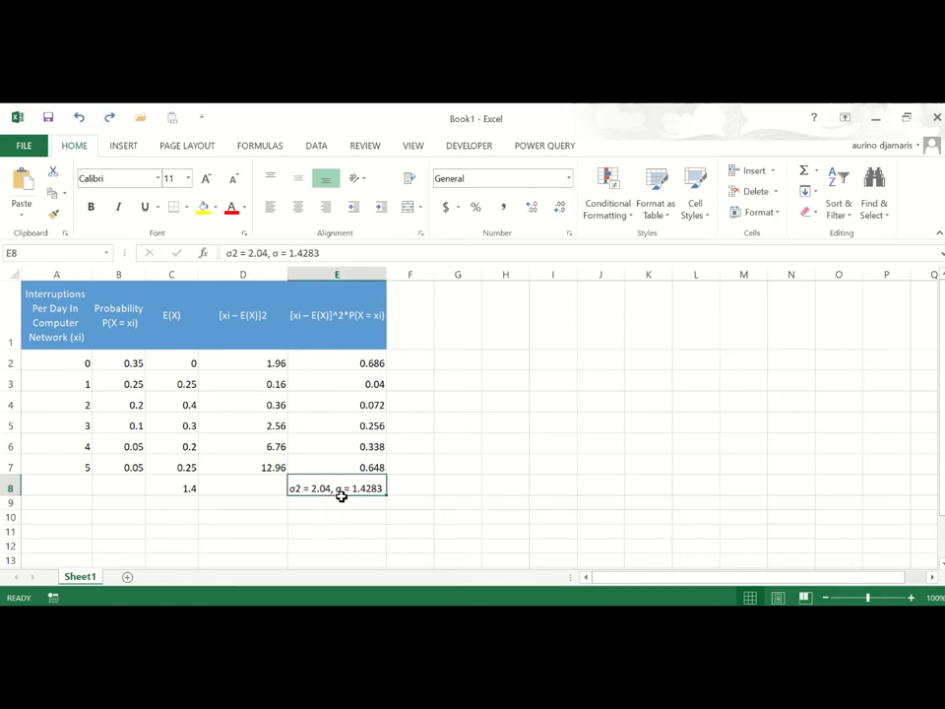
Move the σ text from E8 to F8 and calculate the variance in E8 with =SUM(E2:E7).
{"action": "left_click_drag", "start_coordinate": [341, 497], "coordinate": [420, 504]}
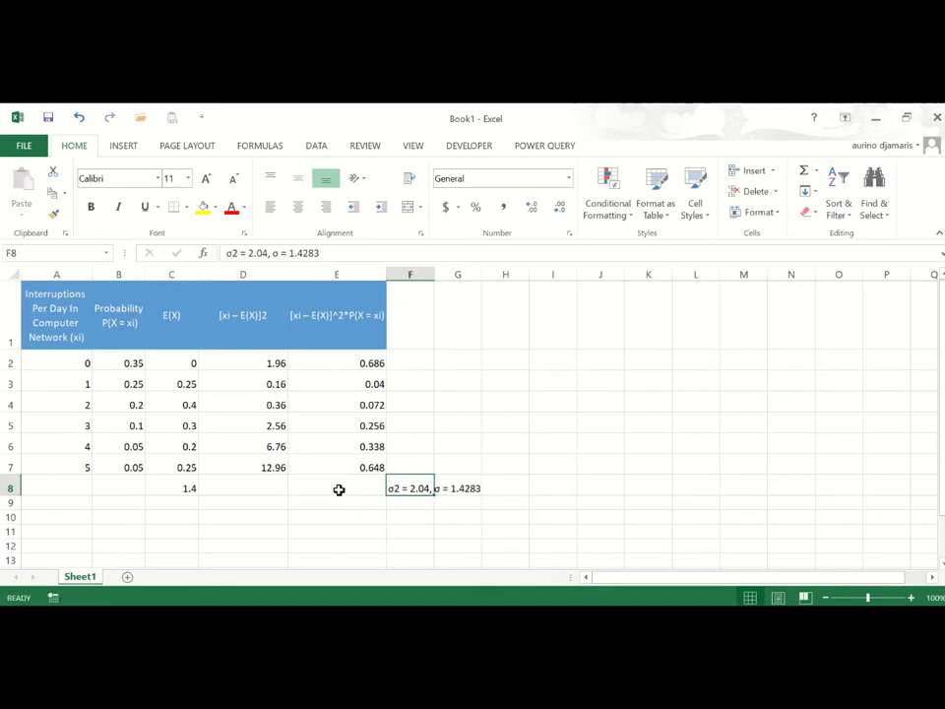
{"action": "left_click", "coordinate": [374, 490]}
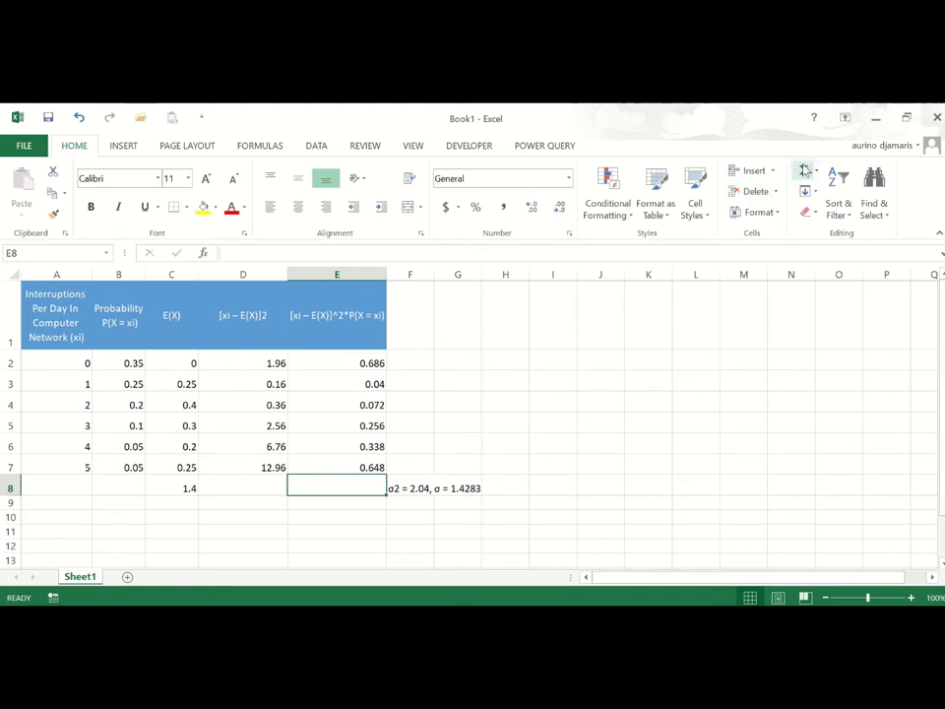
{"action": "left_click", "coordinate": [804, 170]}
{"action": "left_click_drag", "start_coordinate": [350, 467], "coordinate": [351, 363]}
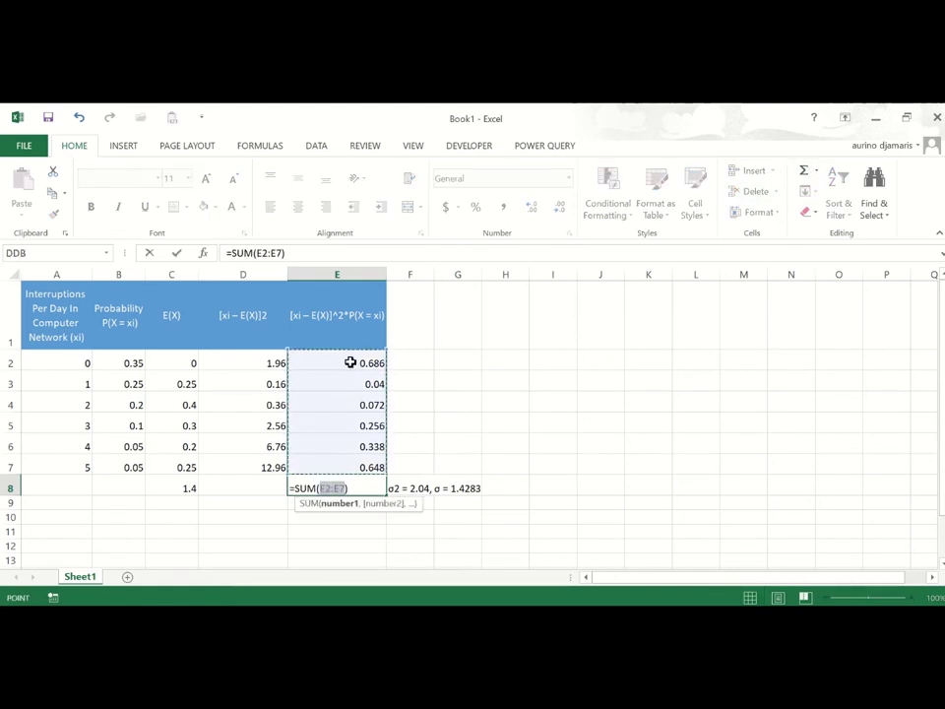
{"action": "key", "text": "Return"}
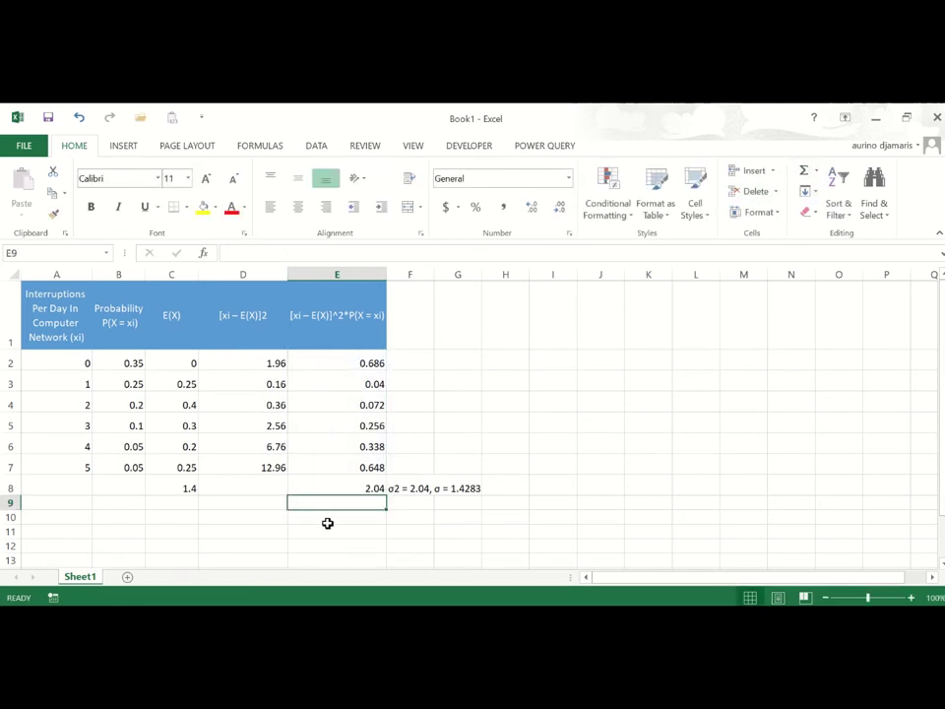
{"action": "left_click", "coordinate": [362, 484]}
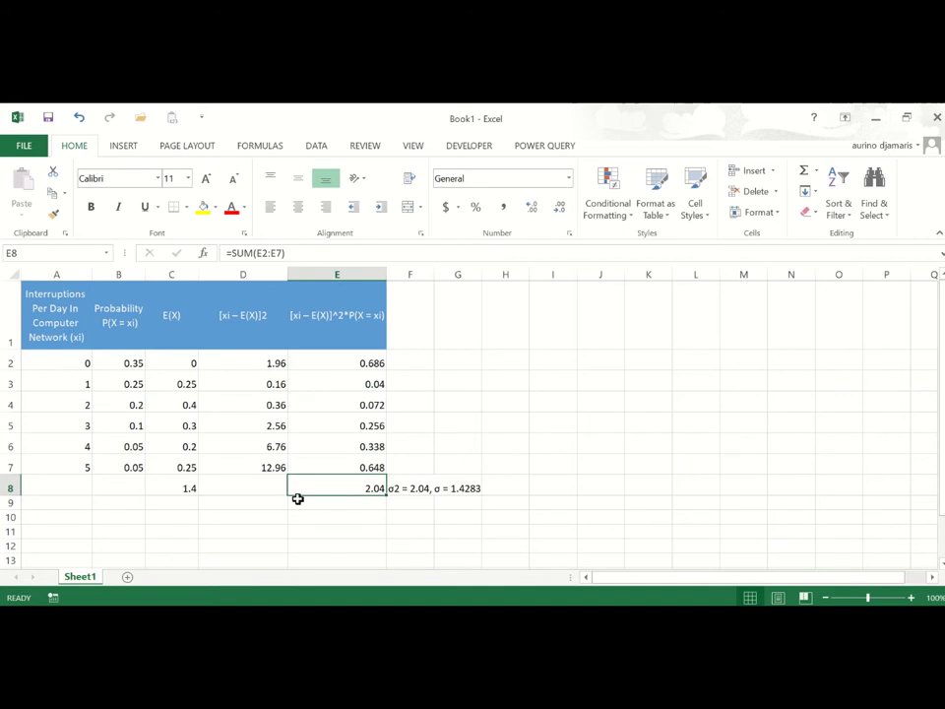
Shorten the text in F8 to the variance label σ^2.
{"action": "left_click", "coordinate": [416, 488]}
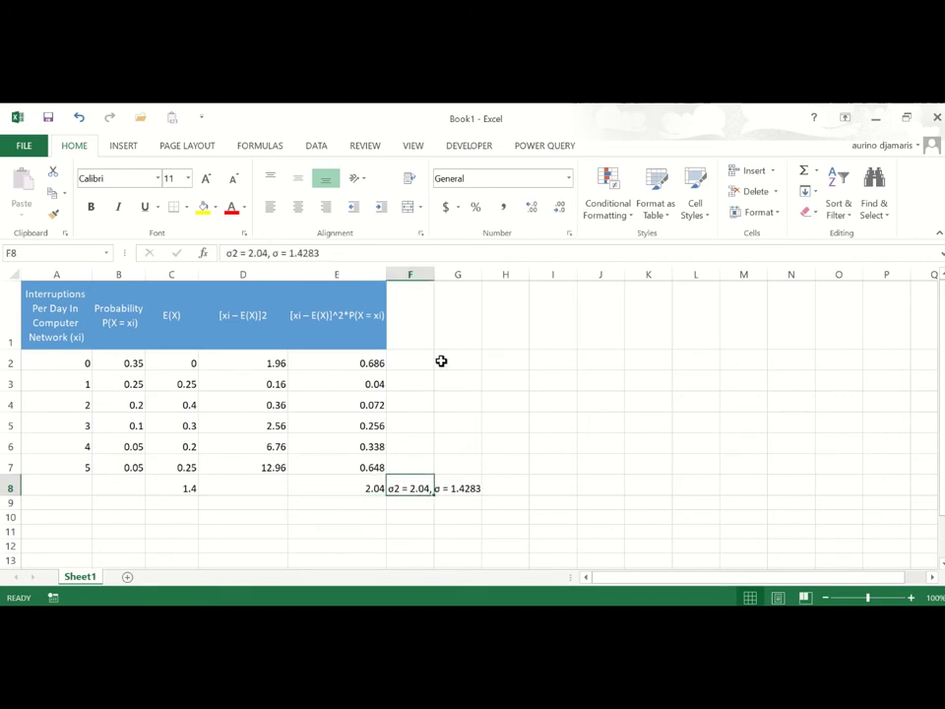
{"action": "double_click", "coordinate": [235, 253]}
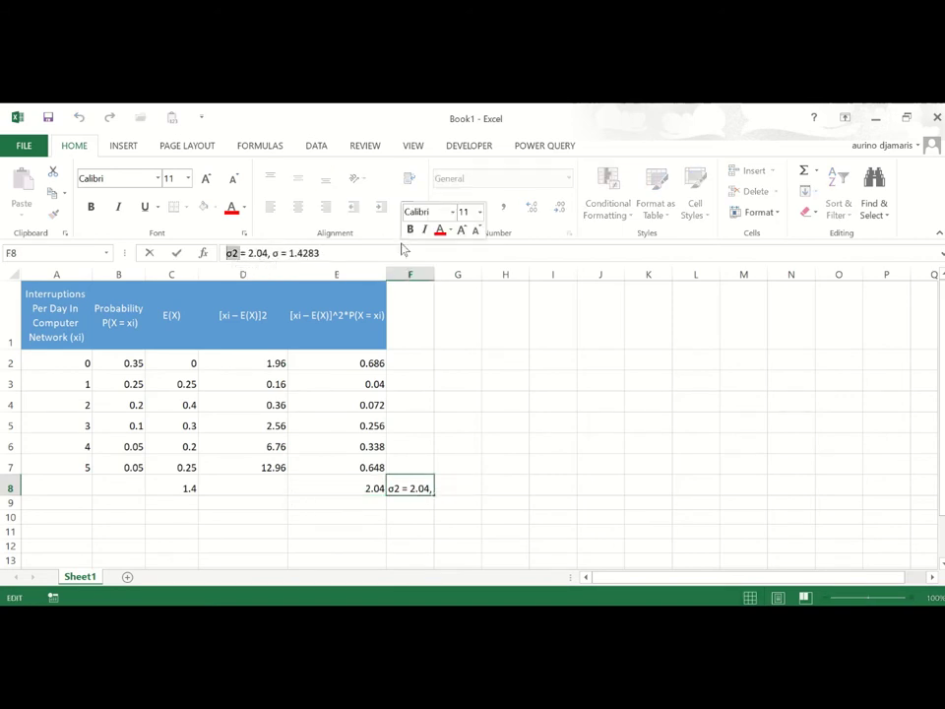
{"action": "key", "text": "Right"}
{"action": "key", "text": "Right"}
{"action": "key", "text": "shift+Right"}
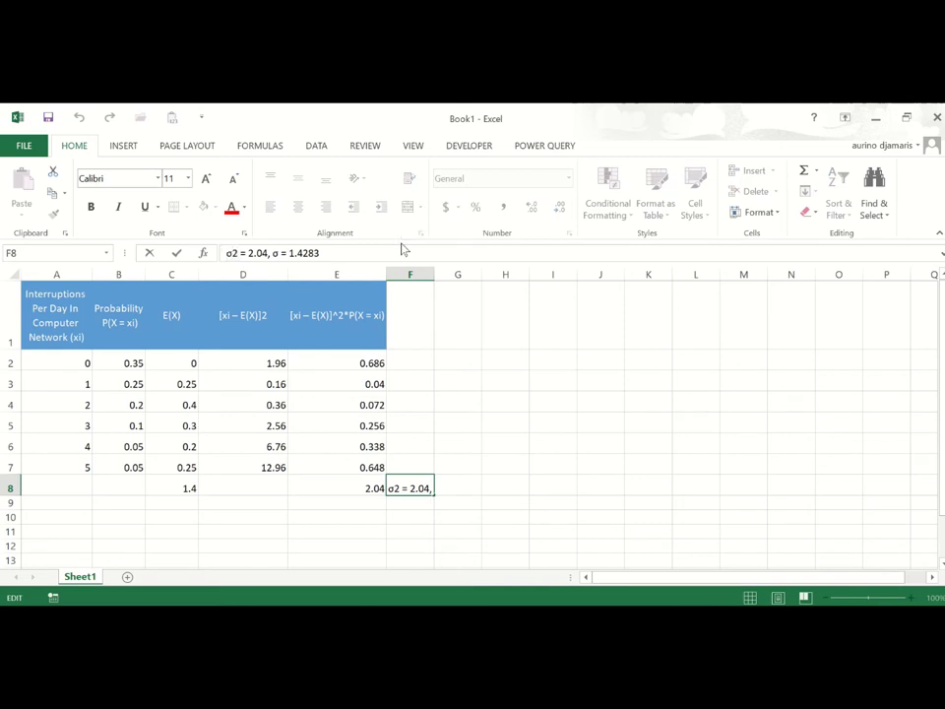
{"action": "key", "text": "shift+Right"}
{"action": "key", "text": "shift+Right"}
{"action": "key", "text": "shift+Right"}
{"action": "key", "text": "shift+Right"}
{"action": "key", "text": "shift+Right"}
{"action": "key", "text": "shift+Right"}
{"action": "key", "text": "shift+Right"}
{"action": "key", "text": "shift+Right"}
{"action": "key", "text": "shift+Right"}
{"action": "key", "text": "shift+Right"}
{"action": "key", "text": "shift+Right"}
{"action": "key", "text": "shift+Right"}
{"action": "key", "text": "shift+Right"}
{"action": "key", "text": "shift+Right"}
{"action": "key", "text": "shift+Right"}
{"action": "key", "text": "shift+Right"}
{"action": "key", "text": "shift+Right"}
{"action": "key", "text": "Delete"}
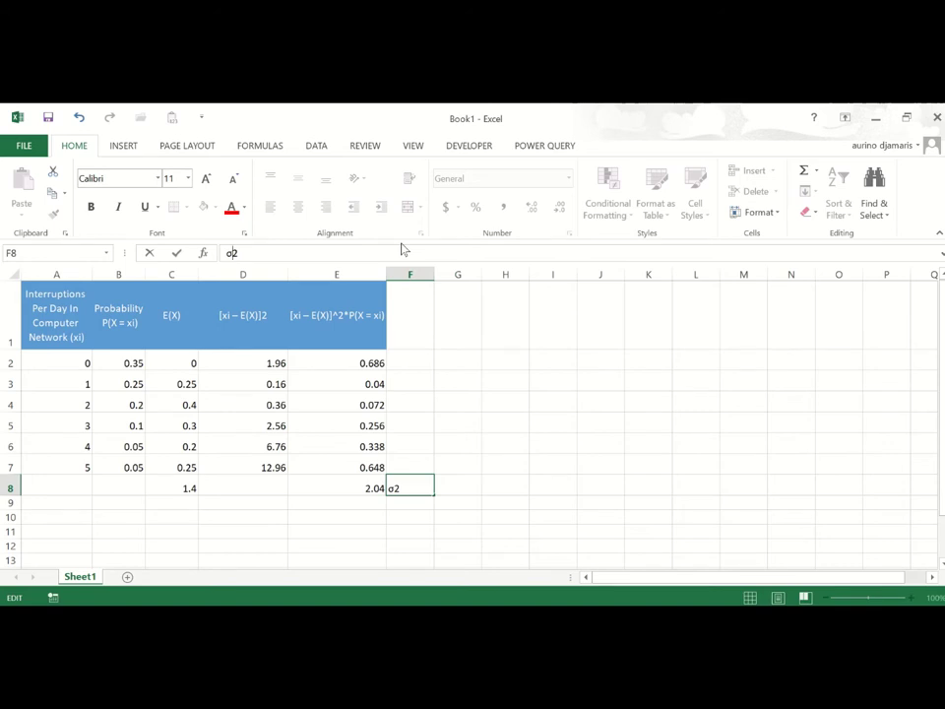
{"action": "key", "text": "Left"}
{"action": "key", "text": "Left"}
{"action": "type", "text": "^"}
{"action": "key", "text": "Return"}
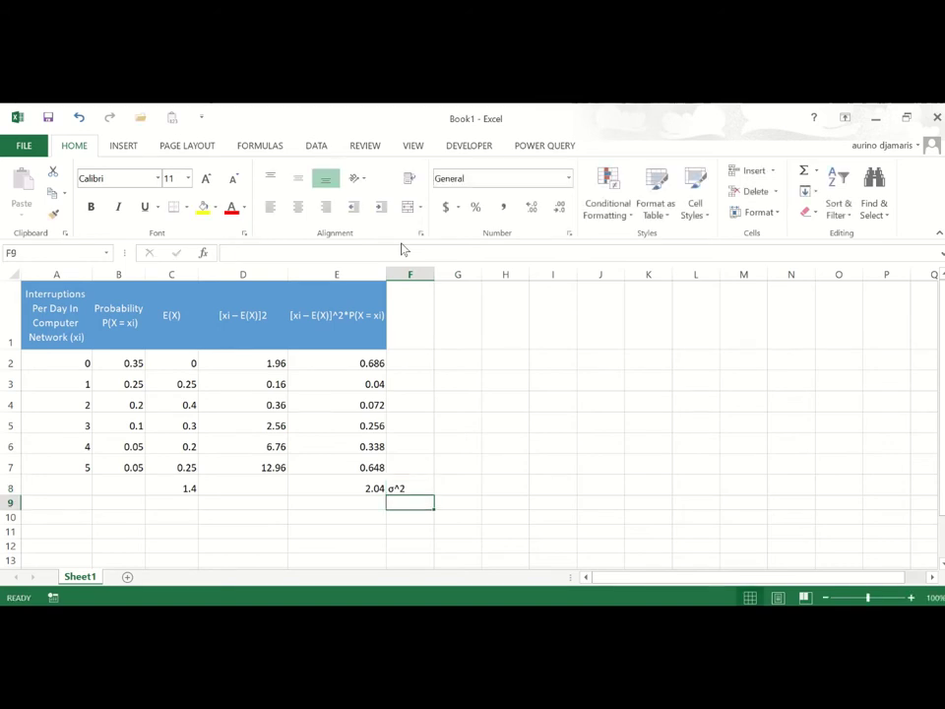
Copy the variance label from F8 to F9 and shorten the copy to σ.
{"action": "left_click", "coordinate": [396, 489]}
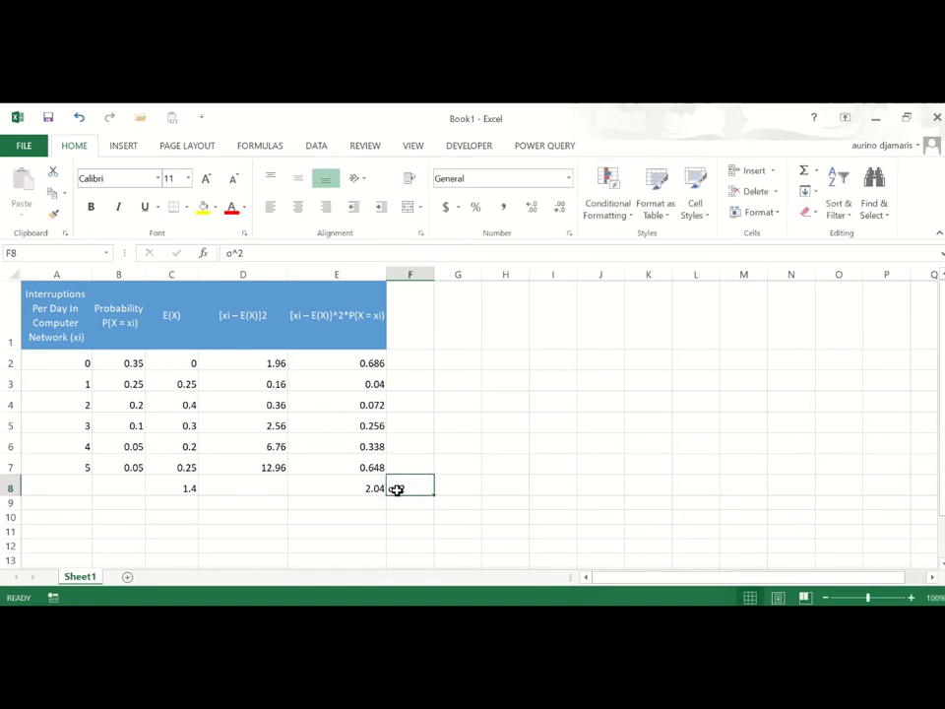
{"action": "key", "text": "ctrl+c"}
{"action": "left_click", "coordinate": [400, 506]}
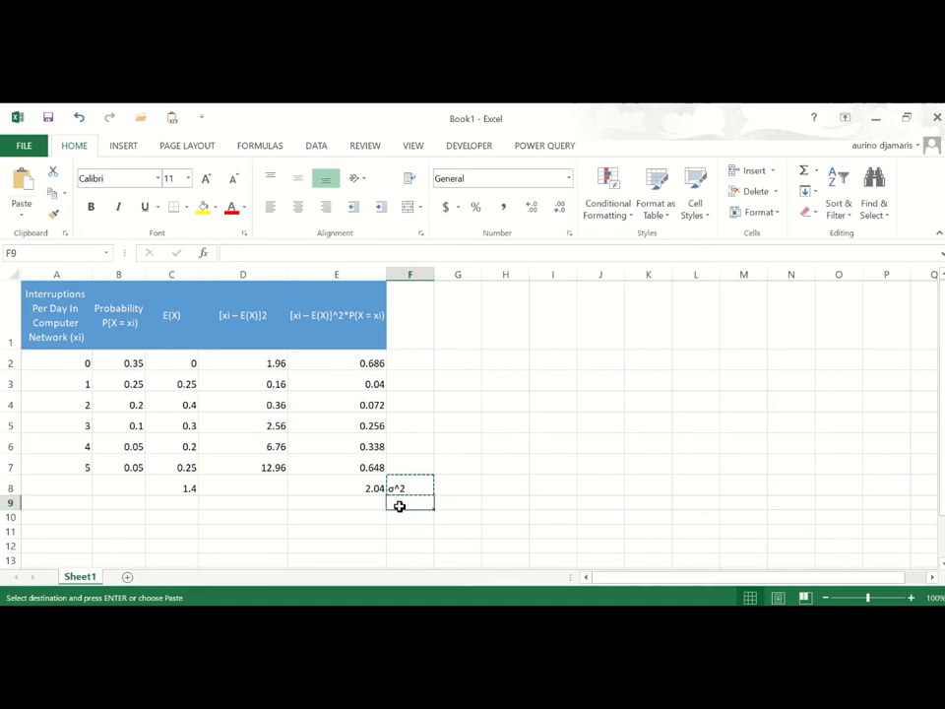
{"action": "key", "text": "ctrl+v"}
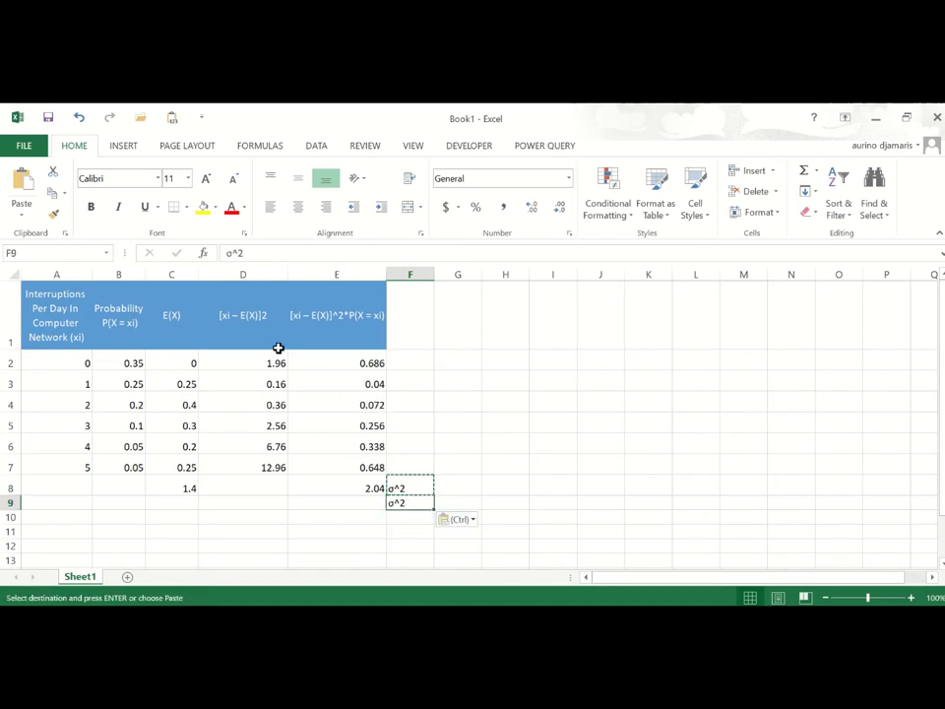
{"action": "left_click", "coordinate": [271, 253]}
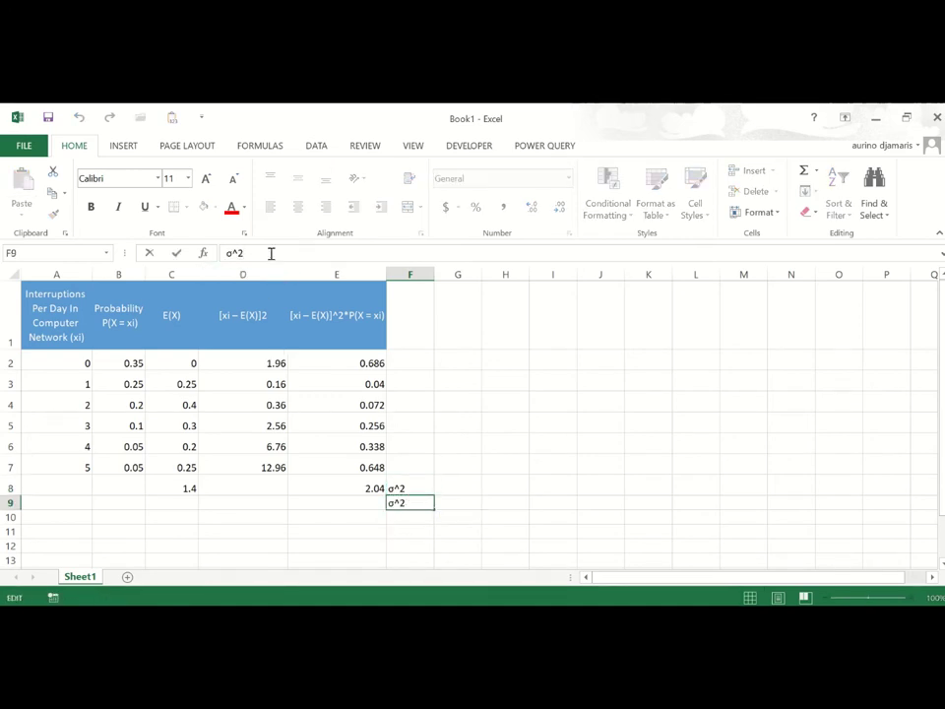
{"action": "key", "text": "Return"}
Calculate the standard deviation in E9 with the formula =SQRT(E8).
{"action": "key", "text": "Up"}
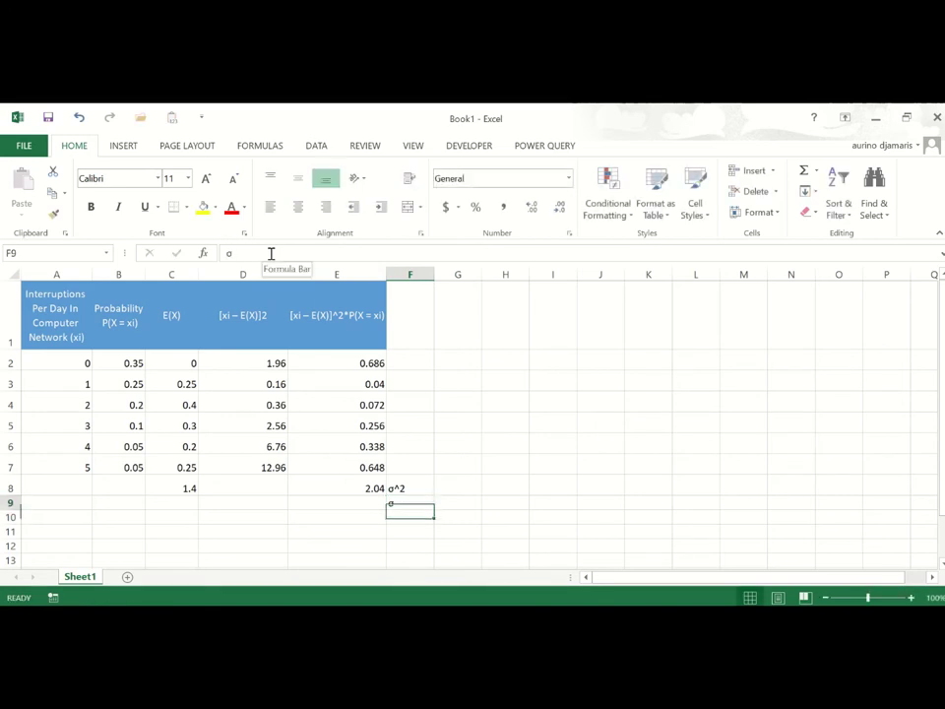
{"action": "key", "text": "Left"}
{"action": "type", "text": "=s"}
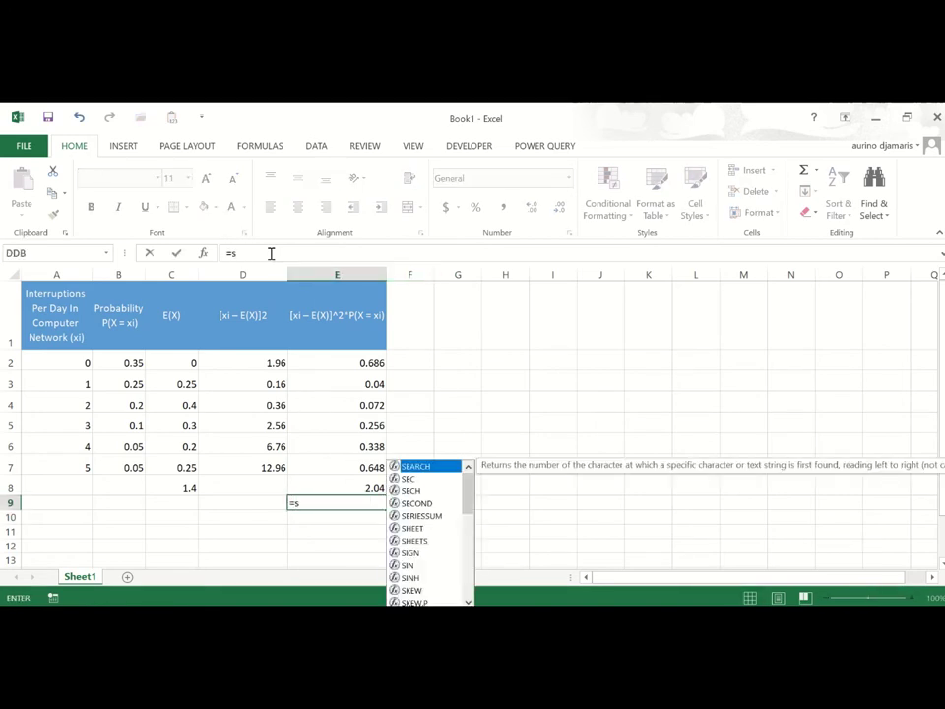
{"action": "type", "text": "qrt("}
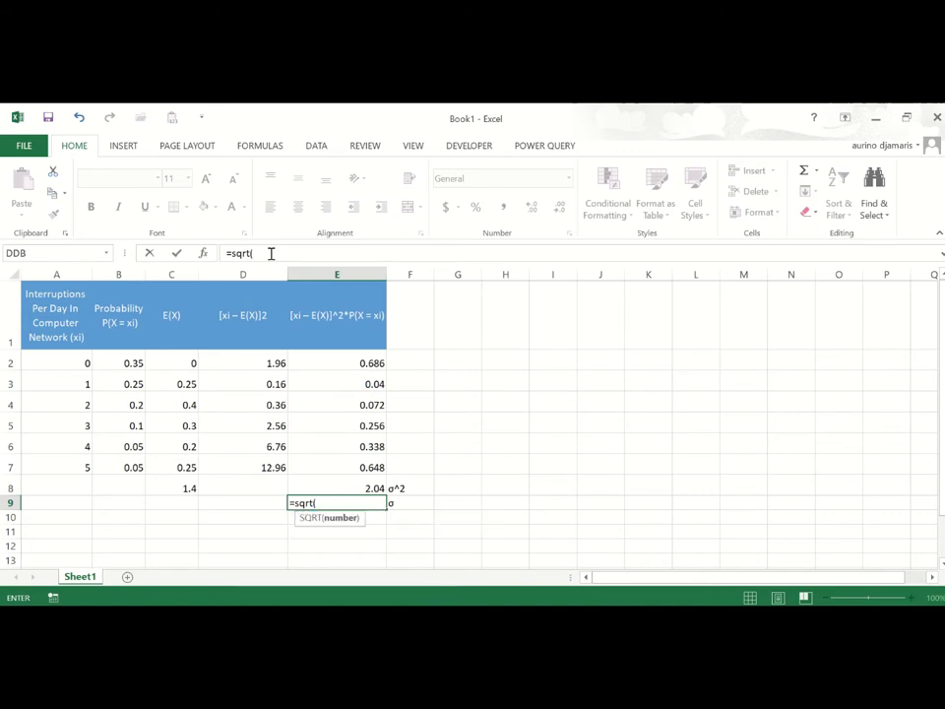
{"action": "key", "text": "Up"}
{"action": "key", "text": "Return"}
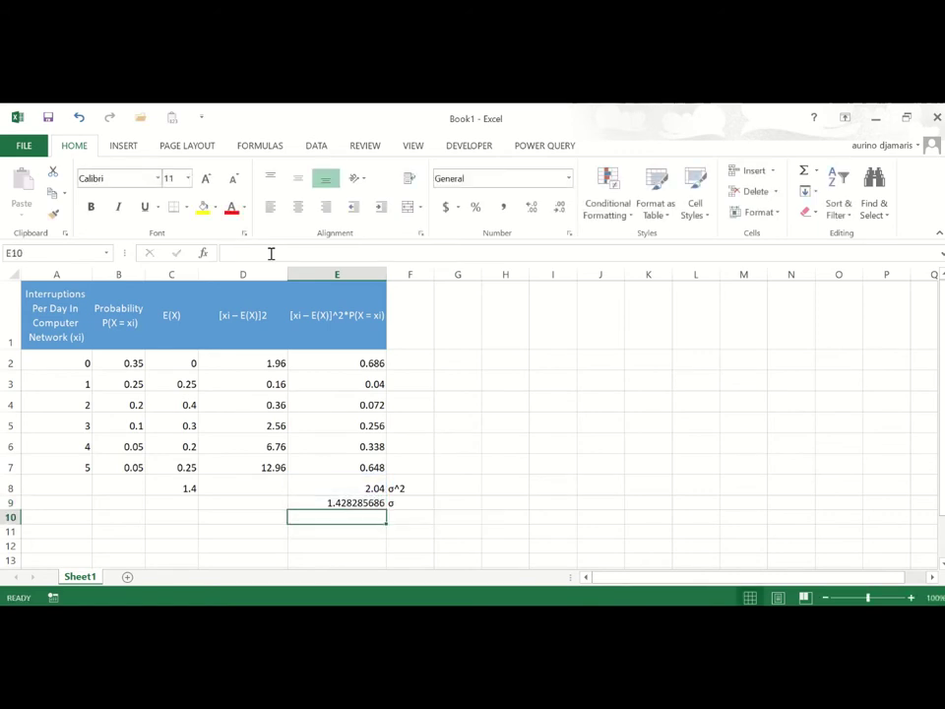
Round the standard deviation in E9 to three digits with =ROUND(SQRT(E8),3).
{"action": "left_click", "coordinate": [348, 504]}
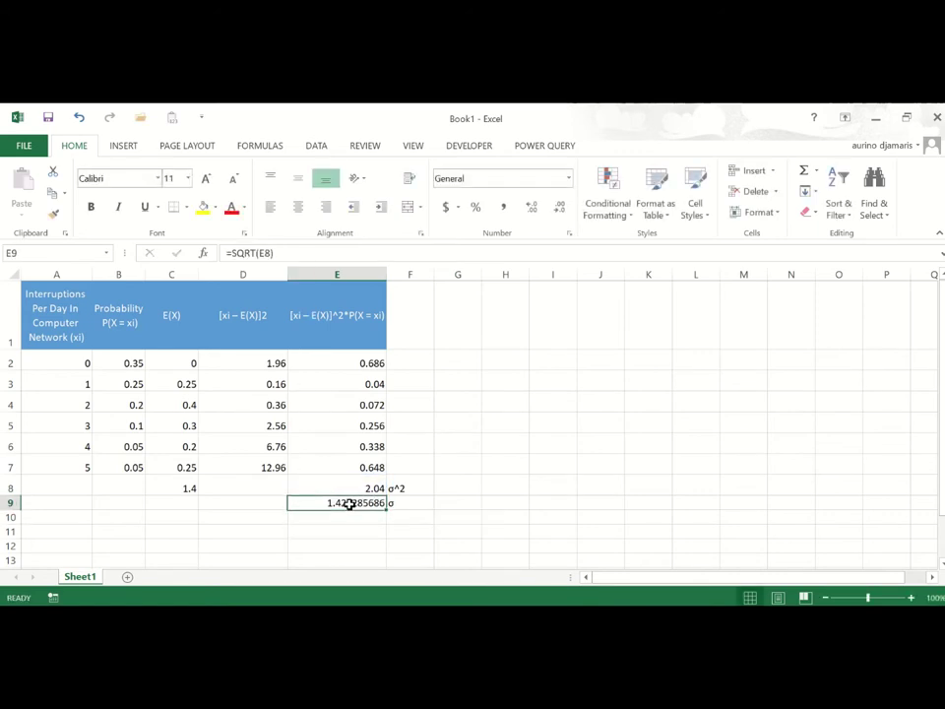
{"action": "left_click", "coordinate": [231, 253]}
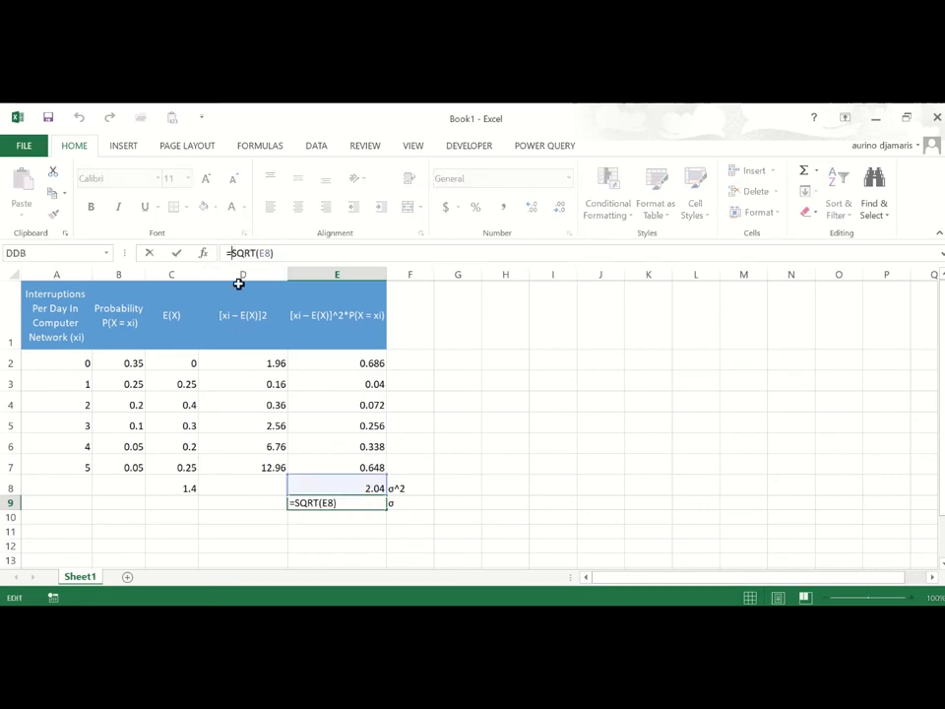
{"action": "type", "text": "round"}
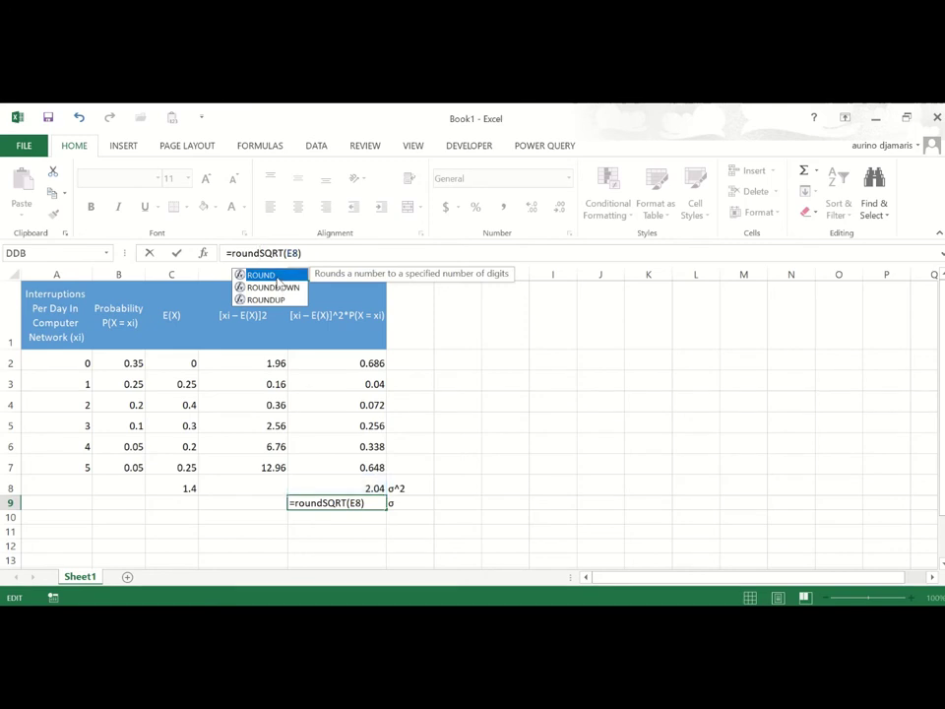
{"action": "left_click", "coordinate": [260, 253]}
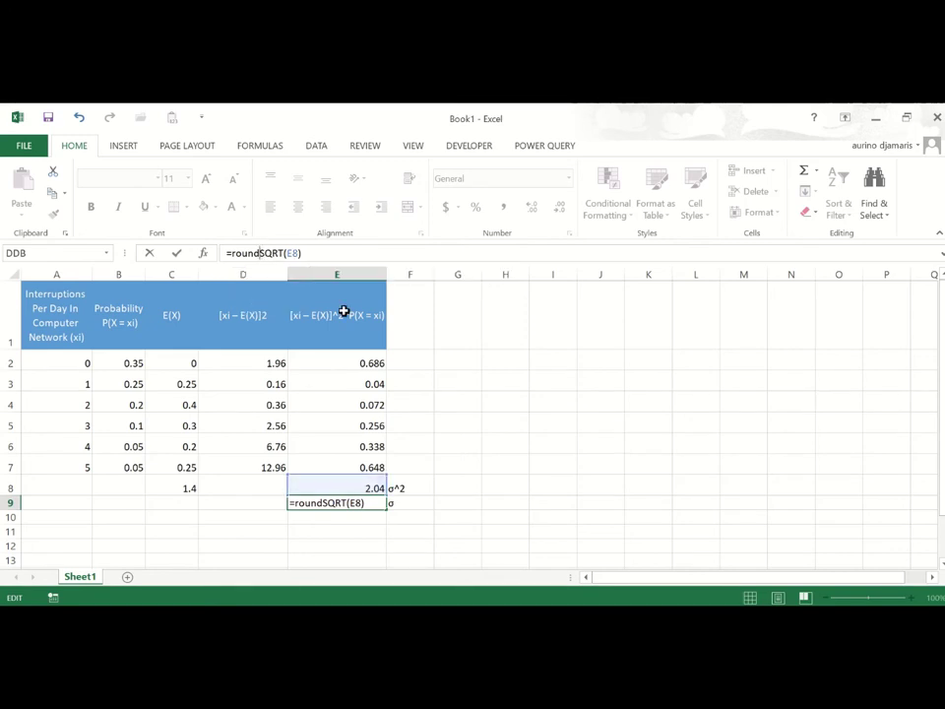
{"action": "type", "text": "(E8)"}
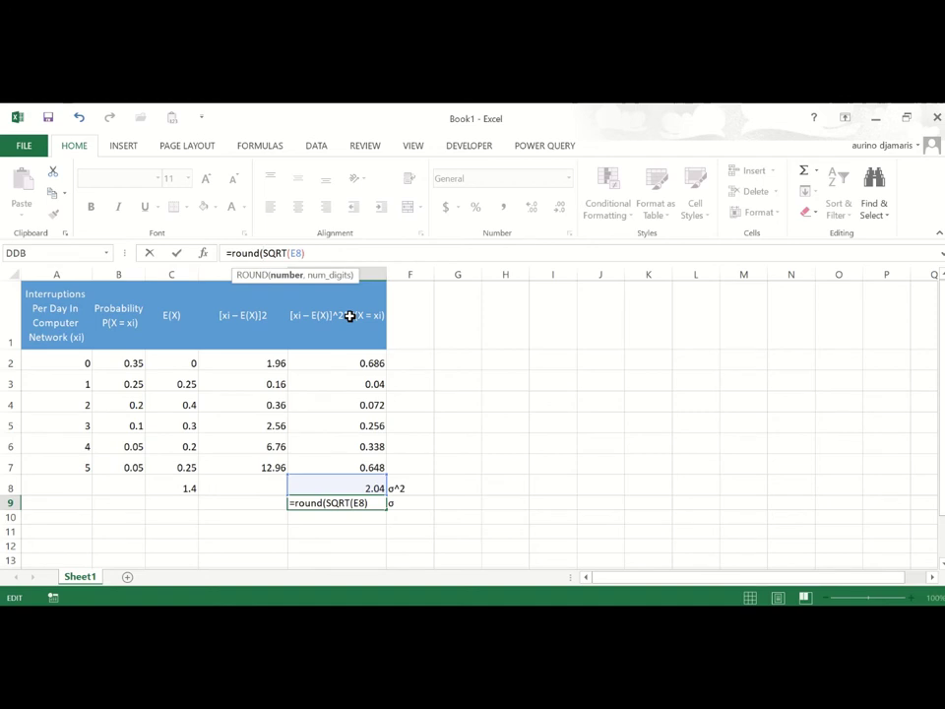
{"action": "type", "text": ",3"}
{"action": "key", "text": "Return"}
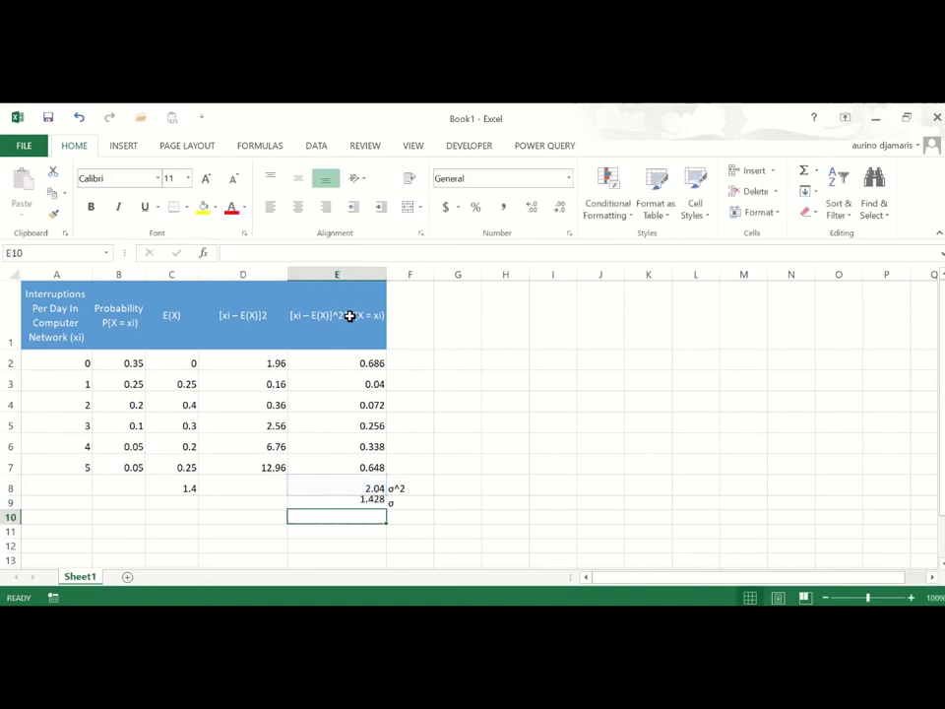
Format the table values in A2:E9 with font size 12 and the Arial Rounded MT Bold font.
{"action": "left_click", "coordinate": [358, 490]}
{"action": "left_click_drag", "start_coordinate": [359, 498], "coordinate": [313, 502]}
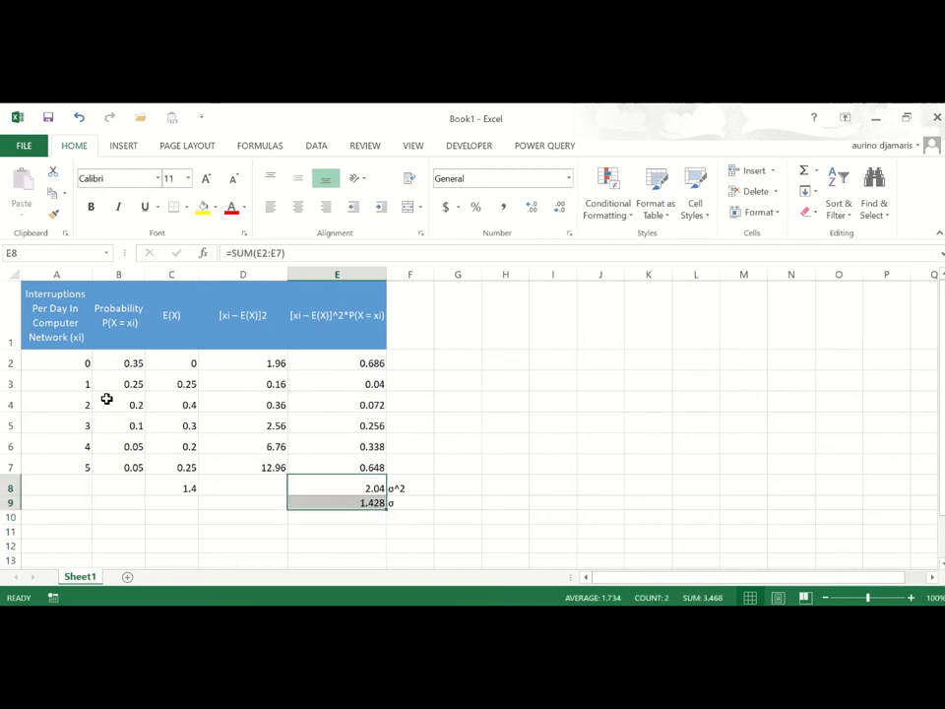
{"action": "left_click_drag", "start_coordinate": [84, 364], "coordinate": [335, 507]}
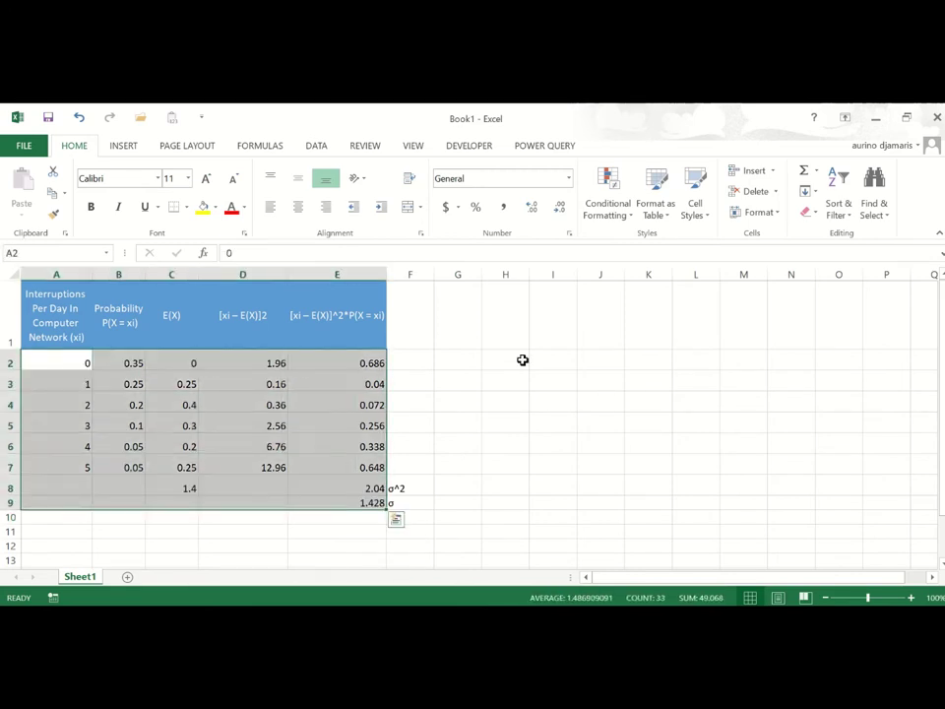
{"action": "left_click", "coordinate": [204, 180]}
{"action": "left_click", "coordinate": [158, 178]}
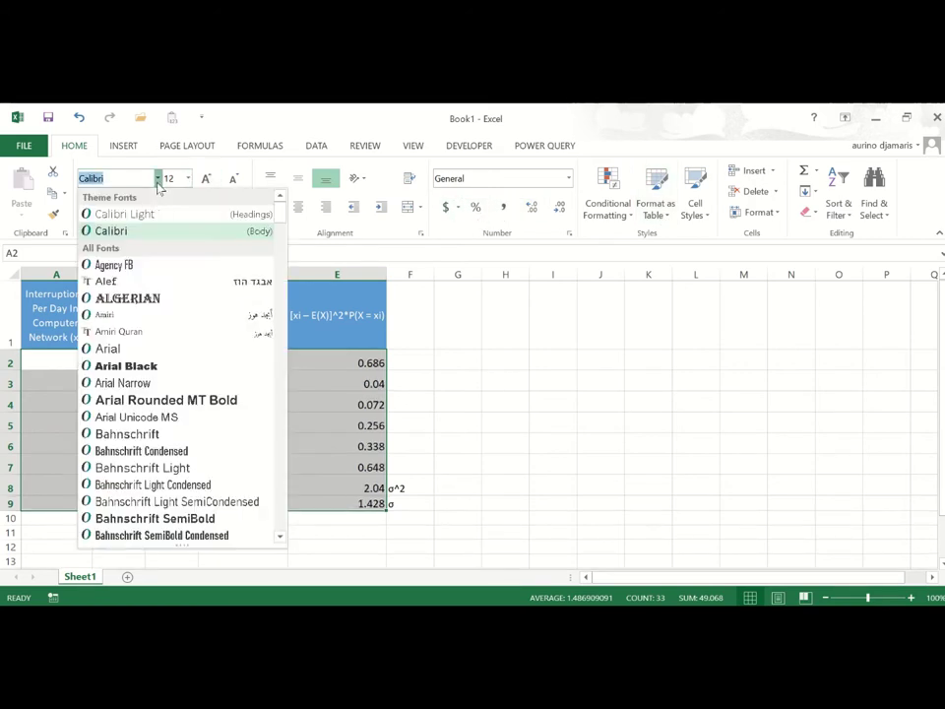
{"action": "left_click", "coordinate": [166, 400]}
{"action": "left_click", "coordinate": [505, 422]}
{"action": "left_click", "coordinate": [354, 503]}
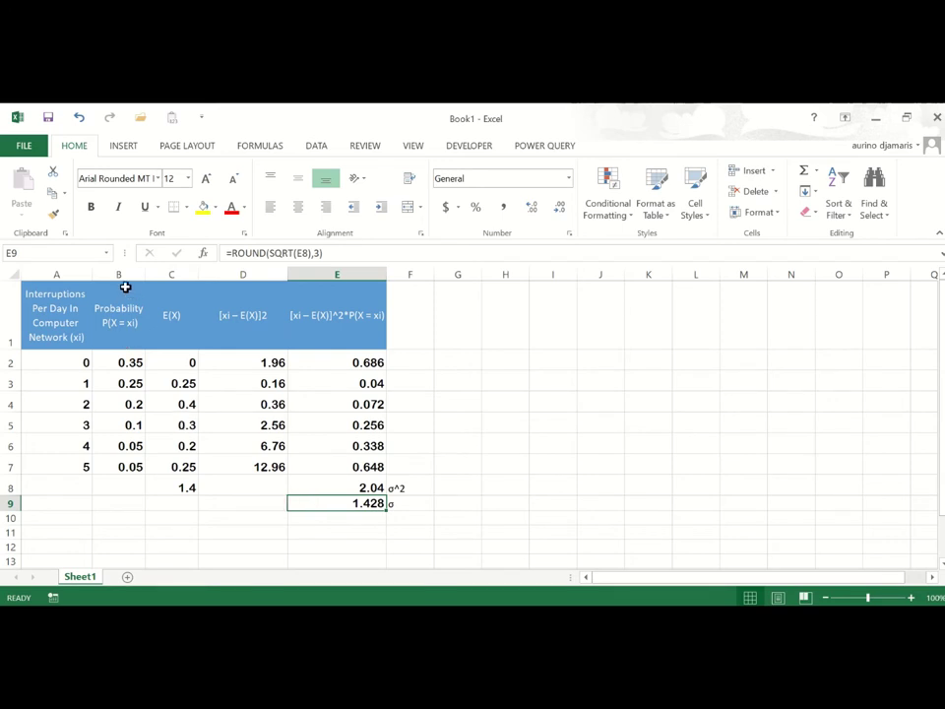
Rename Sheet1 as Discrete Prob.
{"action": "double_click", "coordinate": [80, 577]}
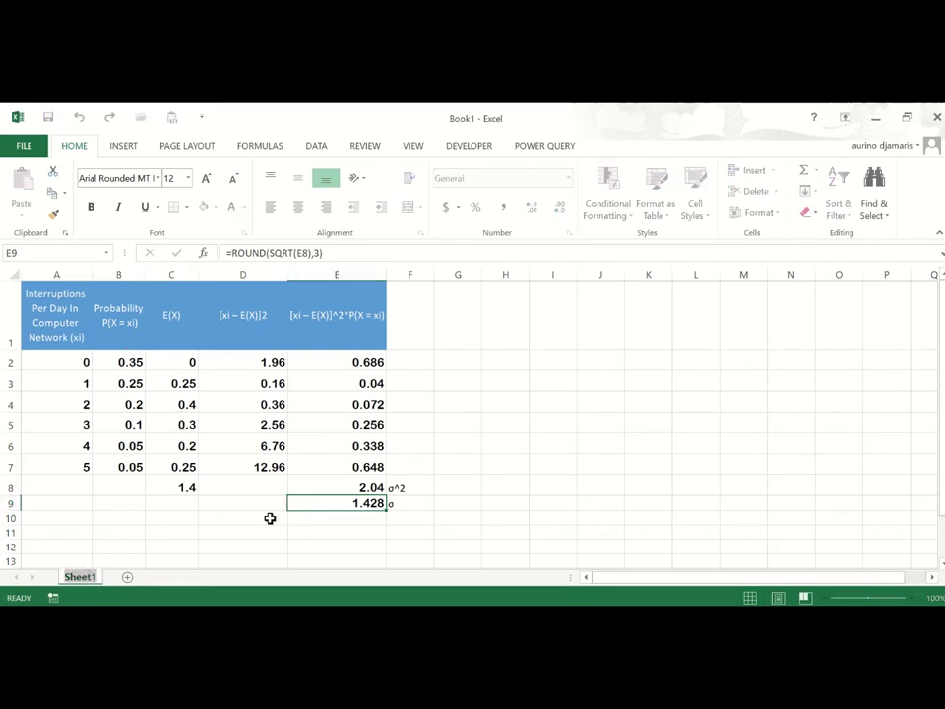
{"action": "type", "text": "Discre"}
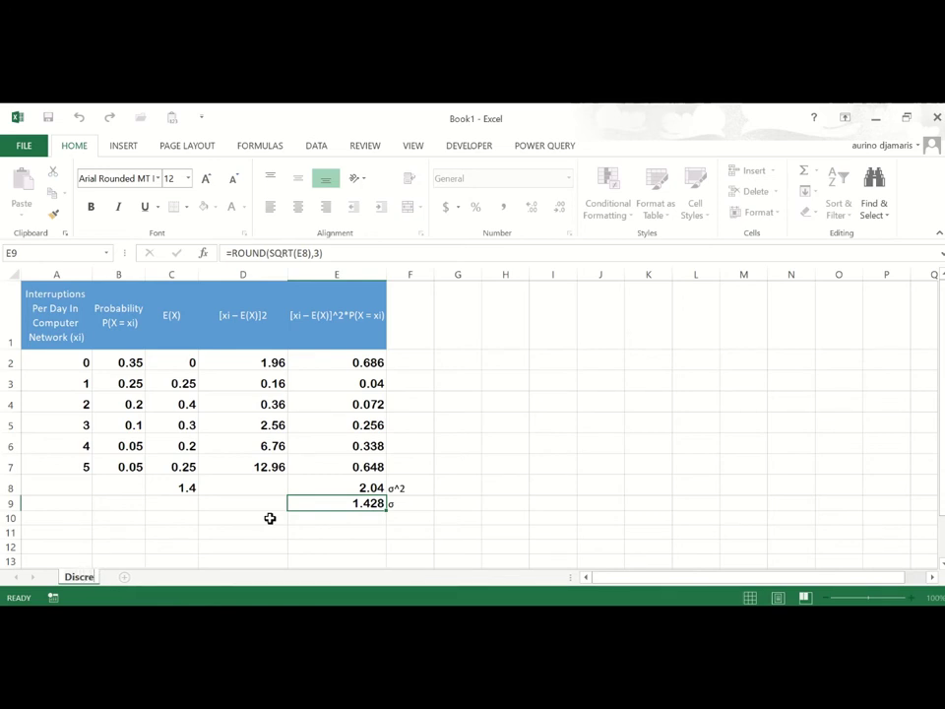
{"action": "type", "text": "te"}
{"action": "key", "text": "Return"}
{"action": "type", "text": "Prob"}
{"action": "key", "text": "Return"}
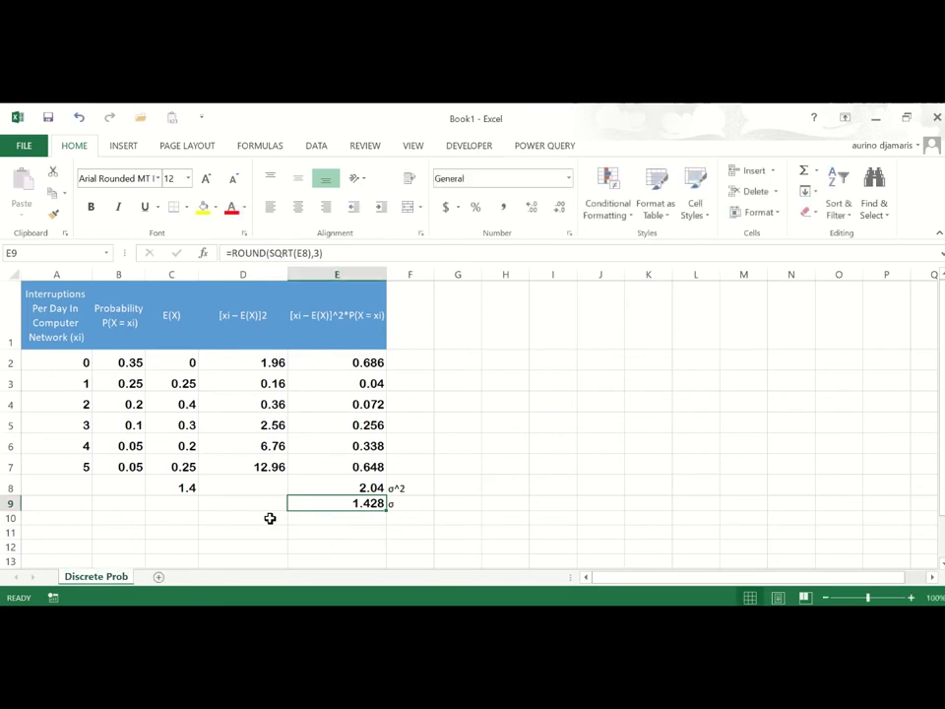
Save the workbook in the Statistika folder on the computer under the file name Discrete Probability.
{"action": "left_click", "coordinate": [183, 421]}
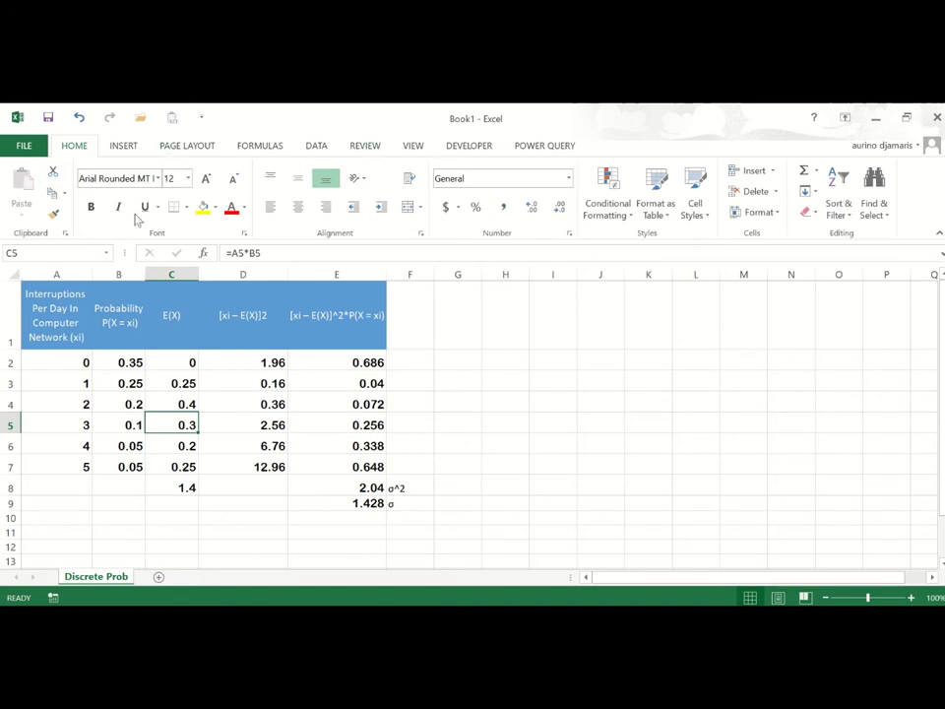
{"action": "left_click", "coordinate": [22, 147]}
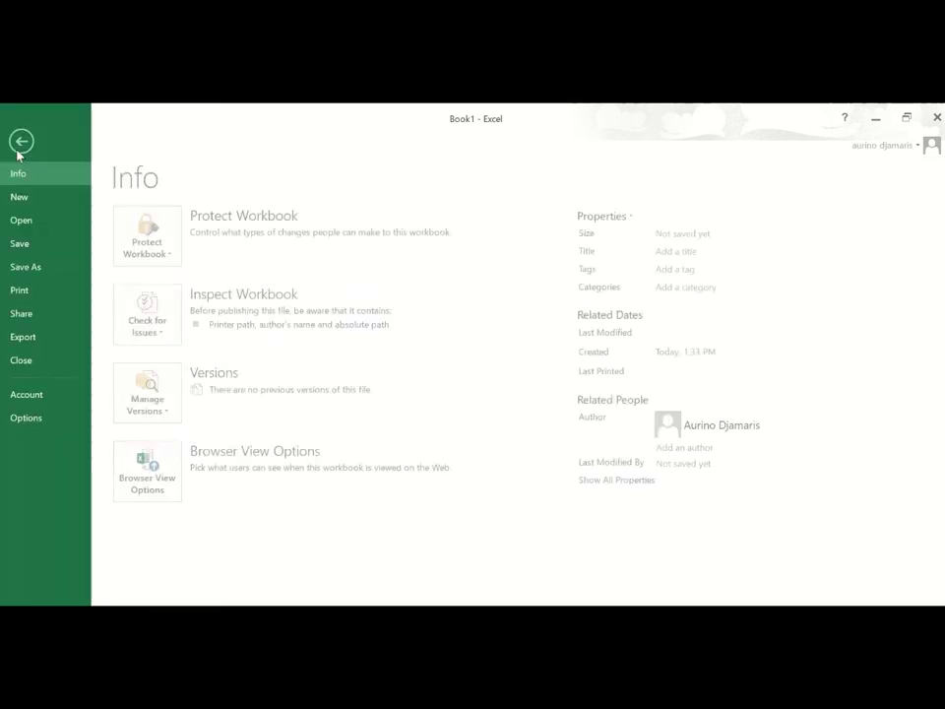
{"action": "left_click", "coordinate": [39, 267]}
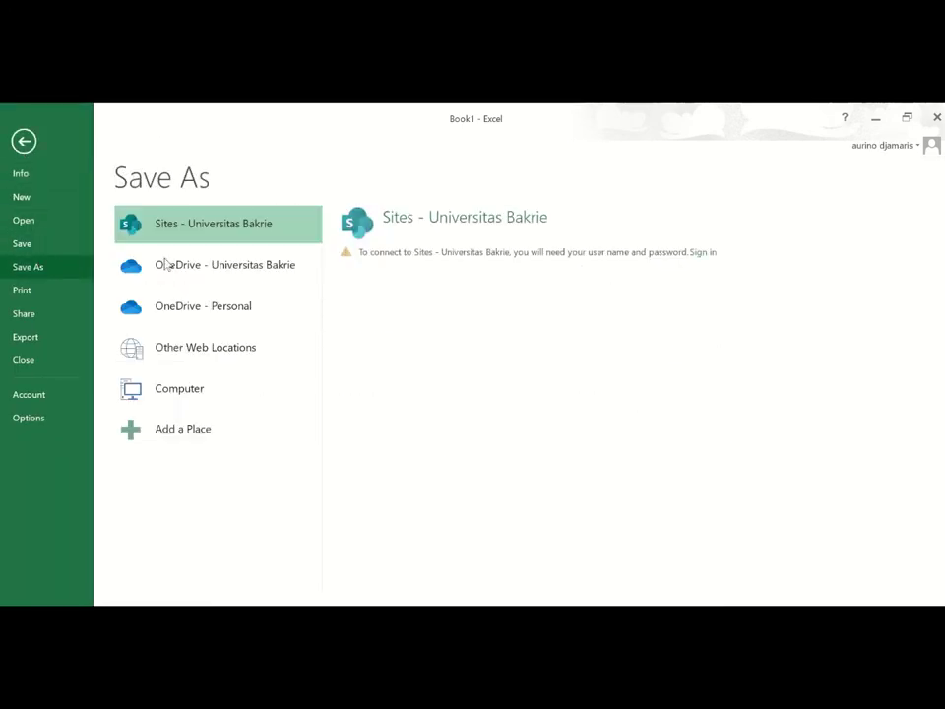
{"action": "left_click", "coordinate": [211, 392]}
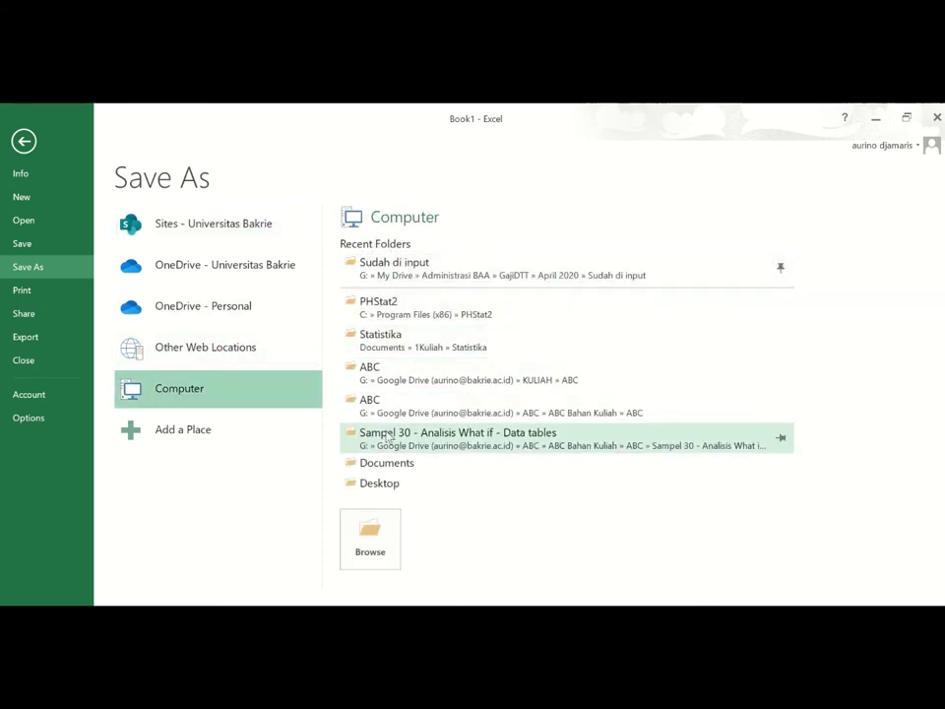
{"action": "left_click", "coordinate": [418, 340]}
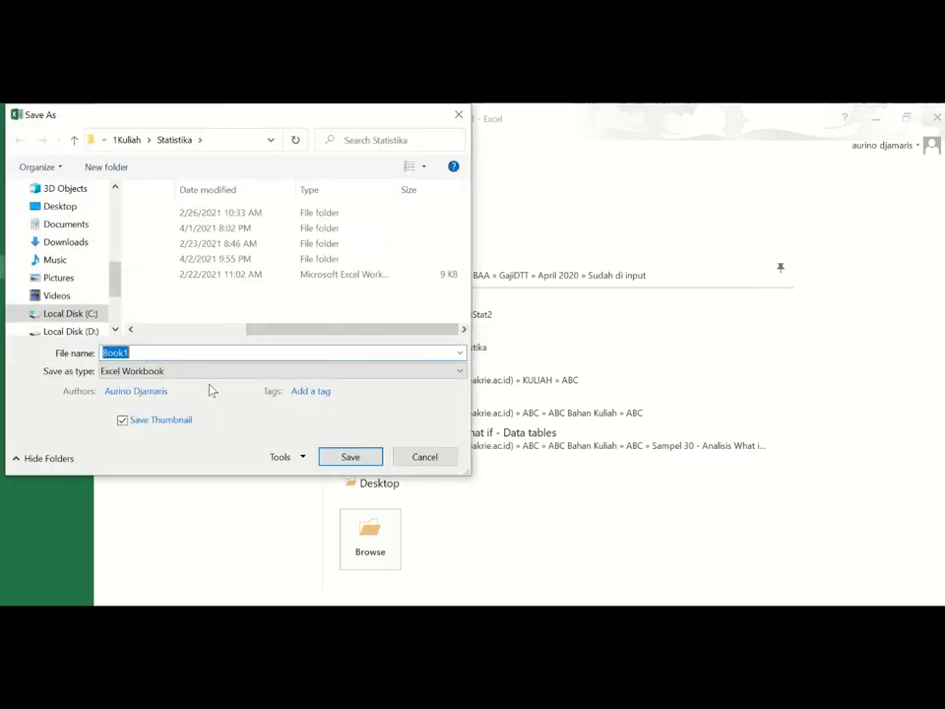
{"action": "type", "text": "Discrete Probability"}
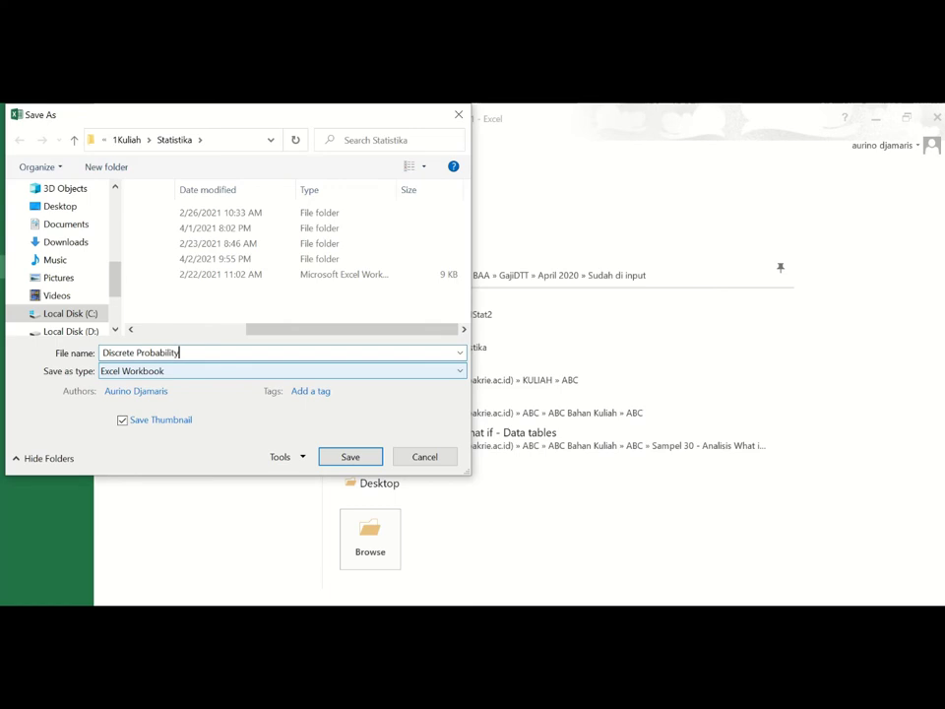
{"action": "key", "text": "Return"}
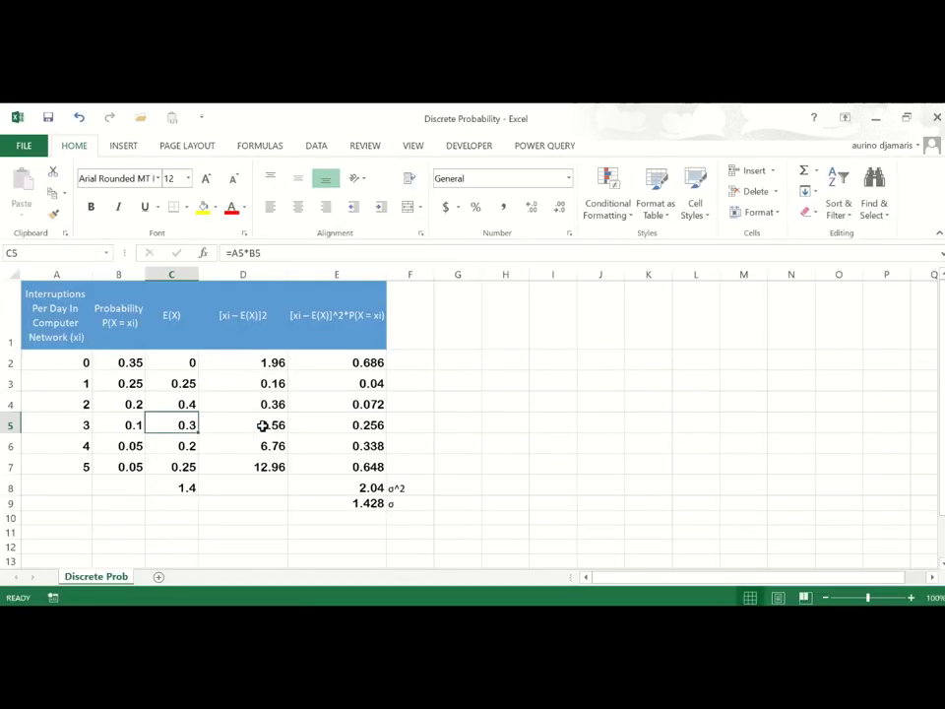
{"action": "mouse_move", "coordinate": [433, 106]}
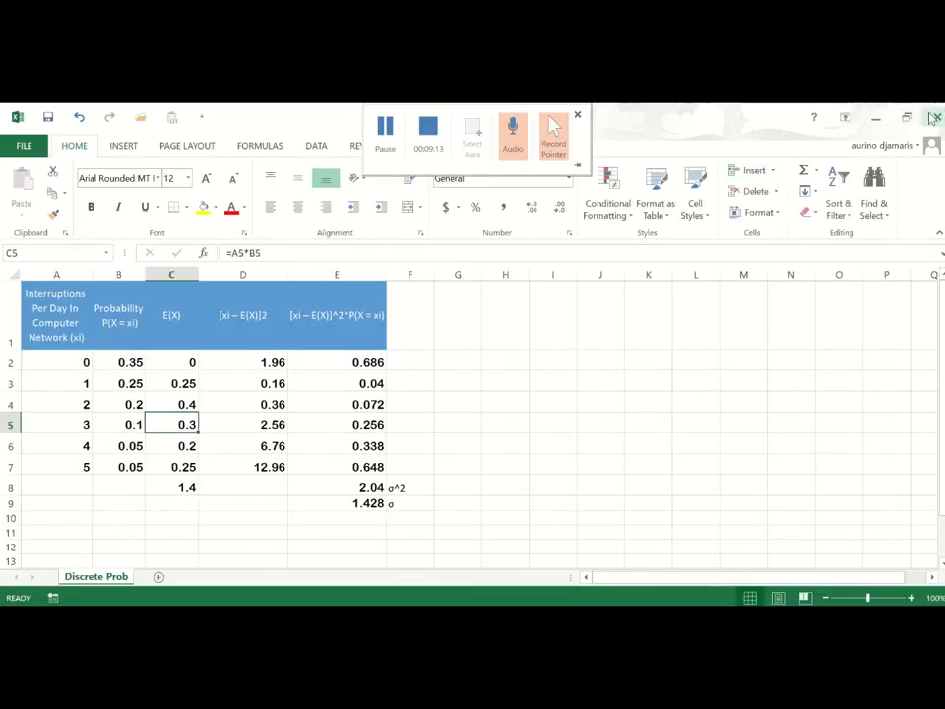
{"action": "left_click", "coordinate": [425, 136]}
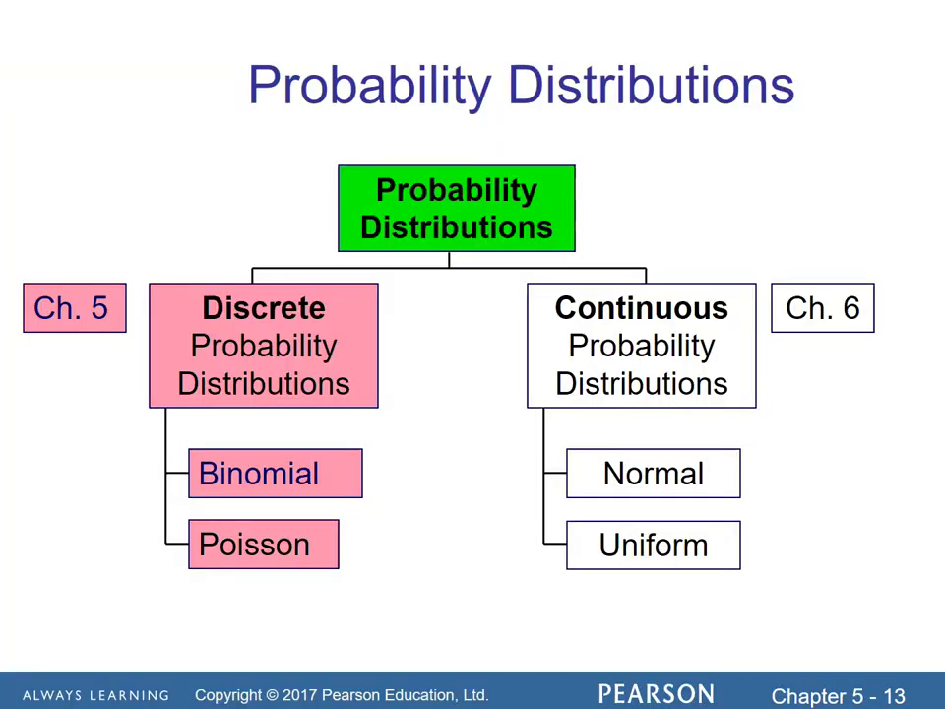
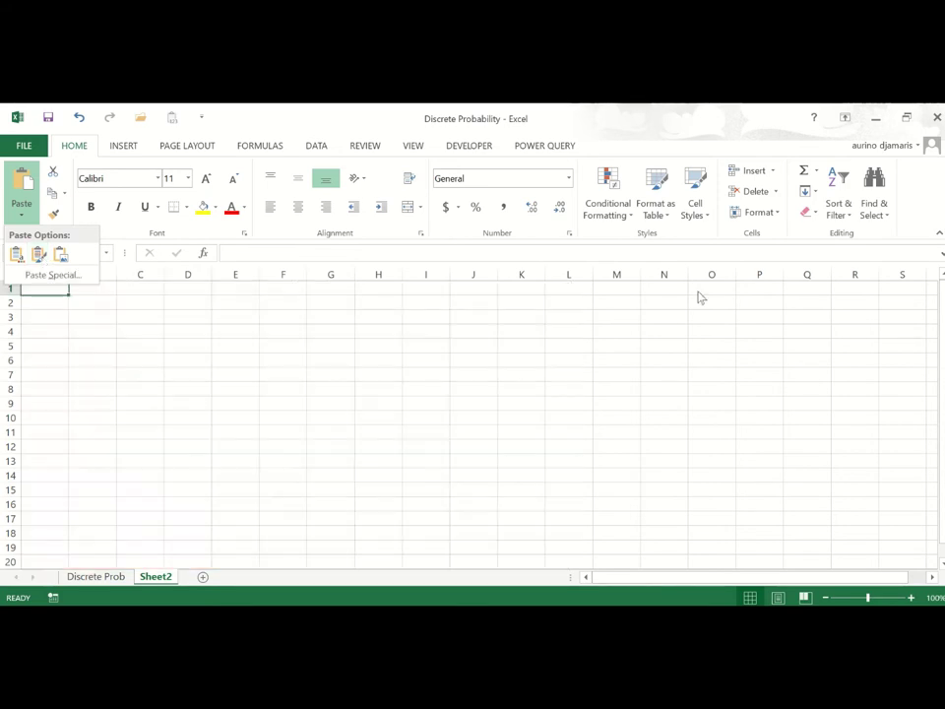
Copy the empty cell M1 on Sheet2 and paste it back onto itself.
{"action": "left_click", "coordinate": [630, 292]}
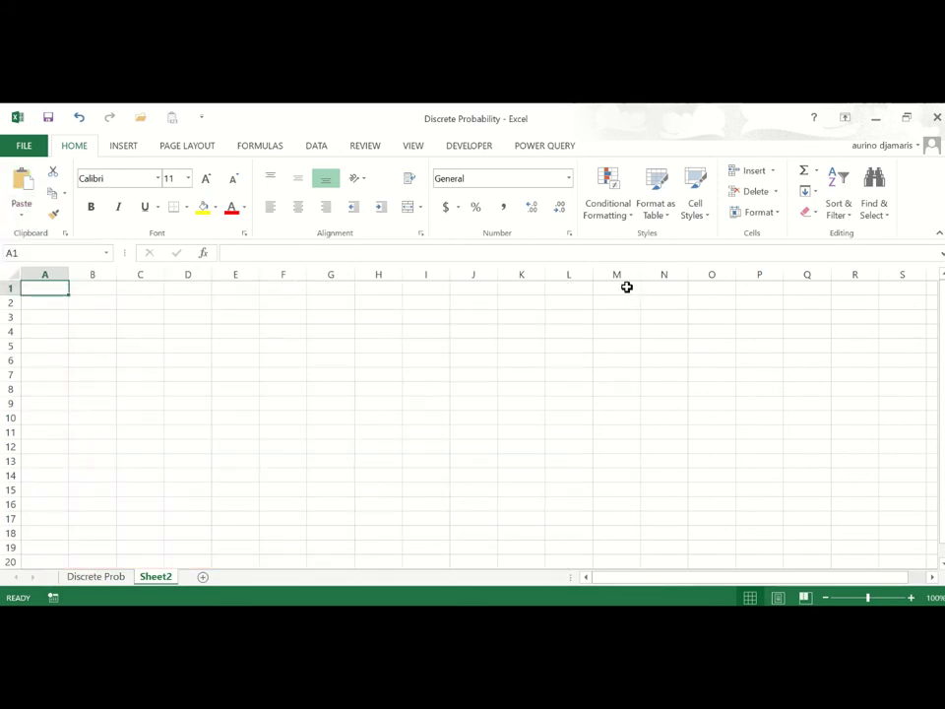
{"action": "left_click", "coordinate": [626, 286]}
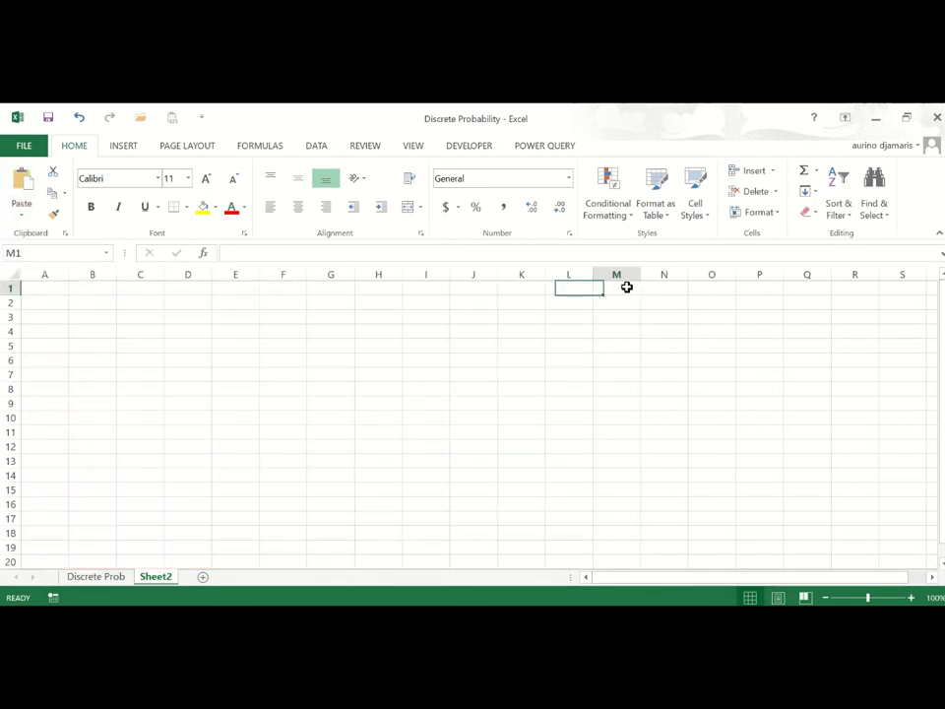
{"action": "left_click", "coordinate": [53, 192]}
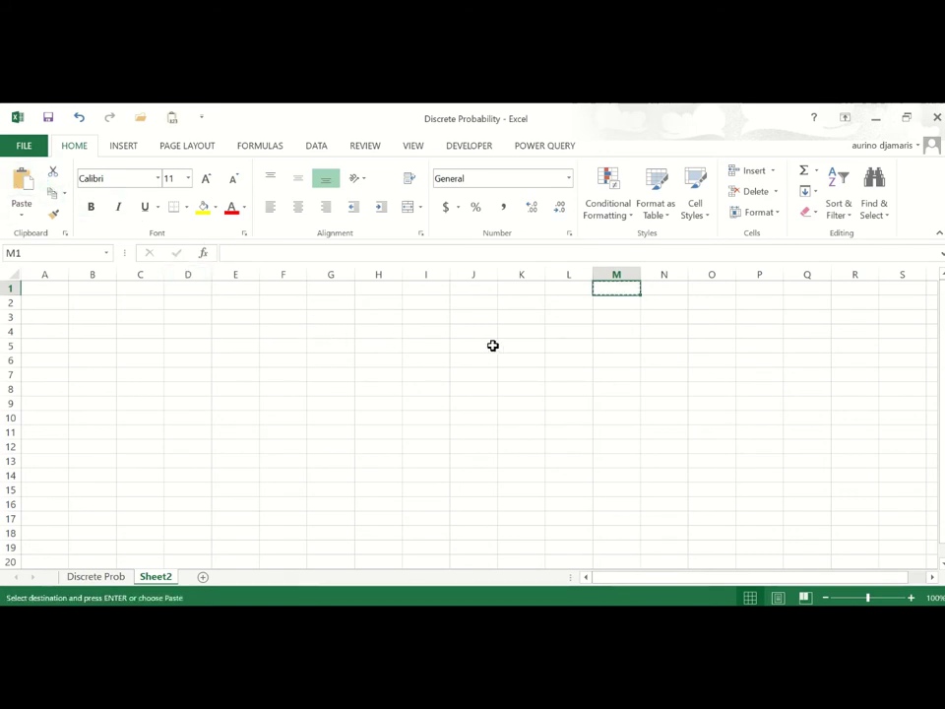
{"action": "left_click", "coordinate": [22, 182]}
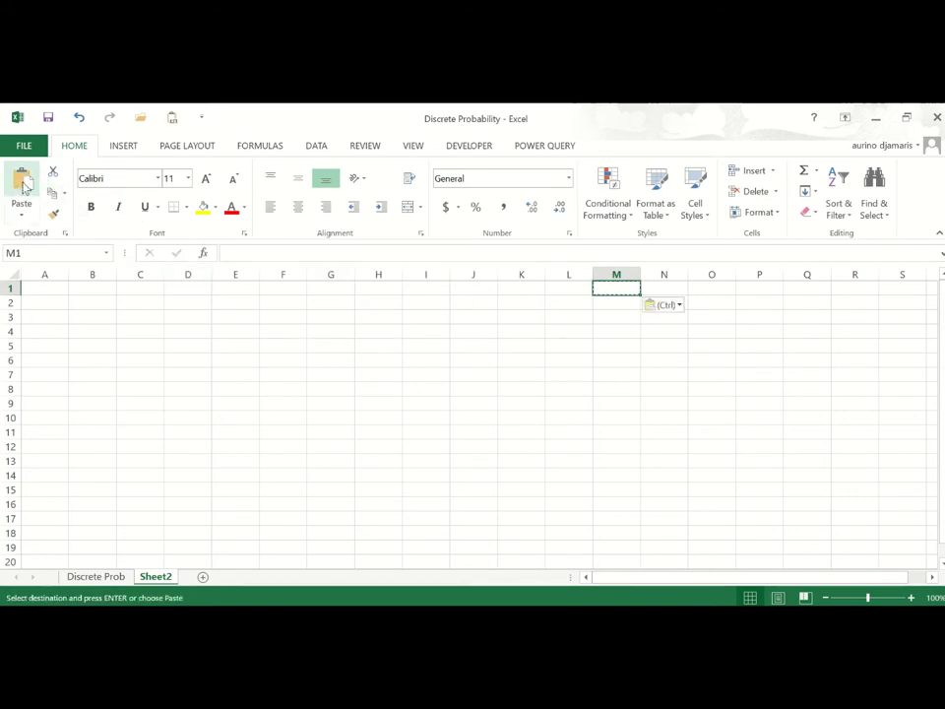
Switch to the chapter 5 presentation in PowerPoint and copy the binomial probabilities table picture from slide 22.
{"action": "mouse_move", "coordinate": [447, 552]}
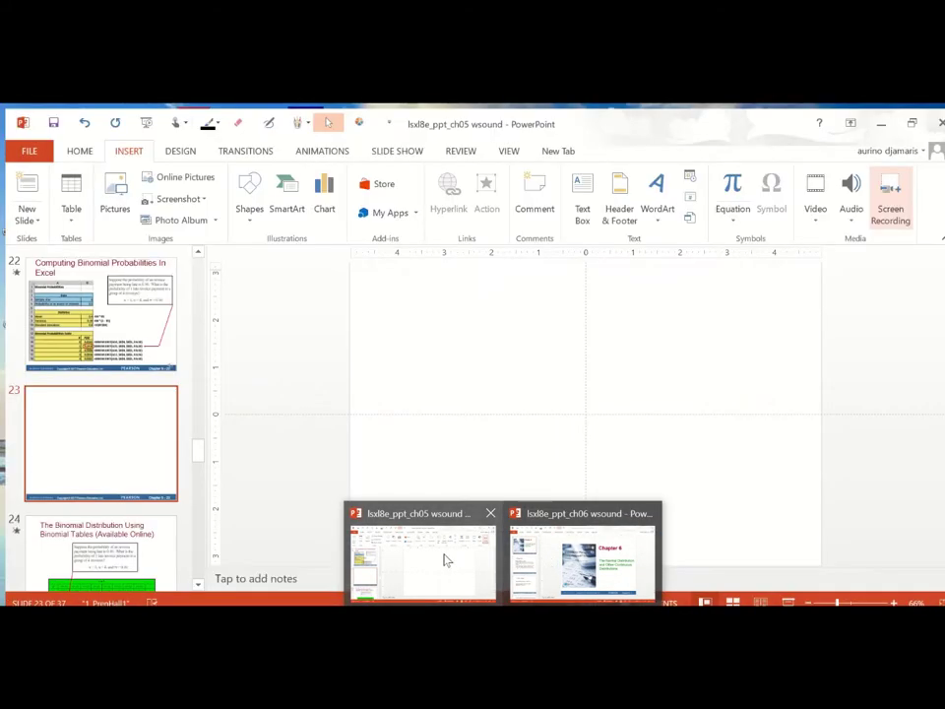
{"action": "left_click", "coordinate": [445, 558]}
{"action": "scroll", "coordinate": [419, 438], "scroll_direction": "up", "scroll_amount": 2}
{"action": "left_click", "coordinate": [455, 418]}
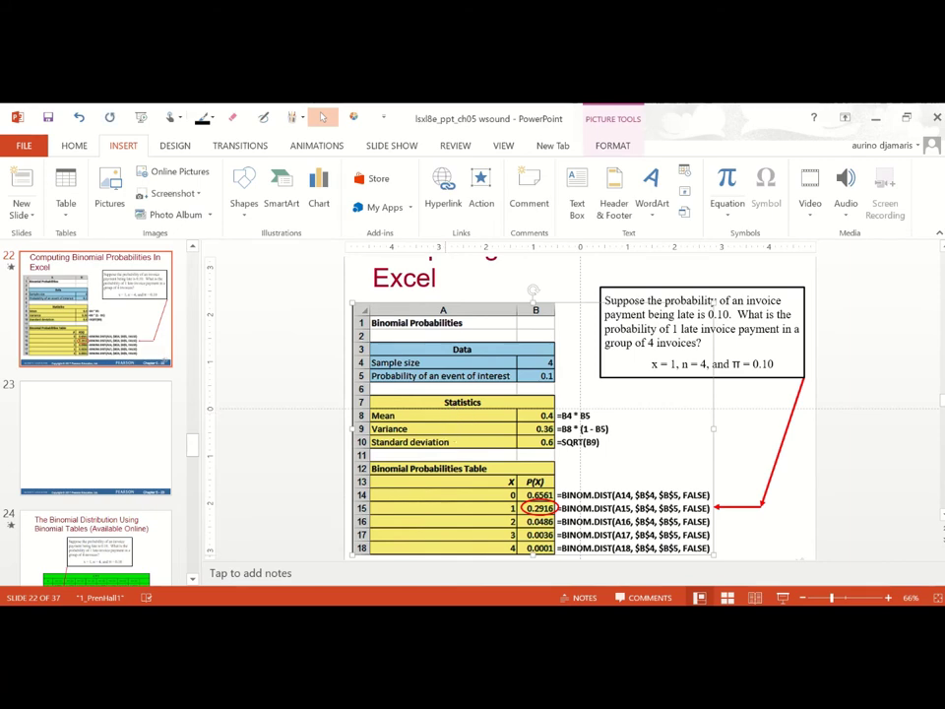
Return to the Excel workbook and paste the binomial table picture at cell M1 of Sheet2.
{"action": "key", "text": "alt+Tab"}
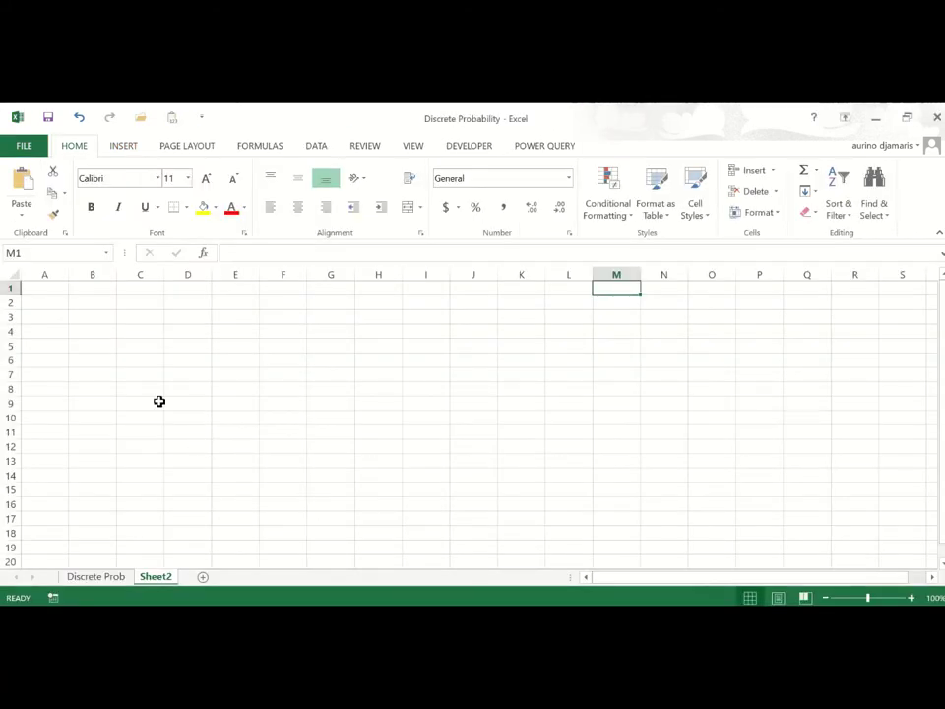
{"action": "left_click", "coordinate": [41, 288]}
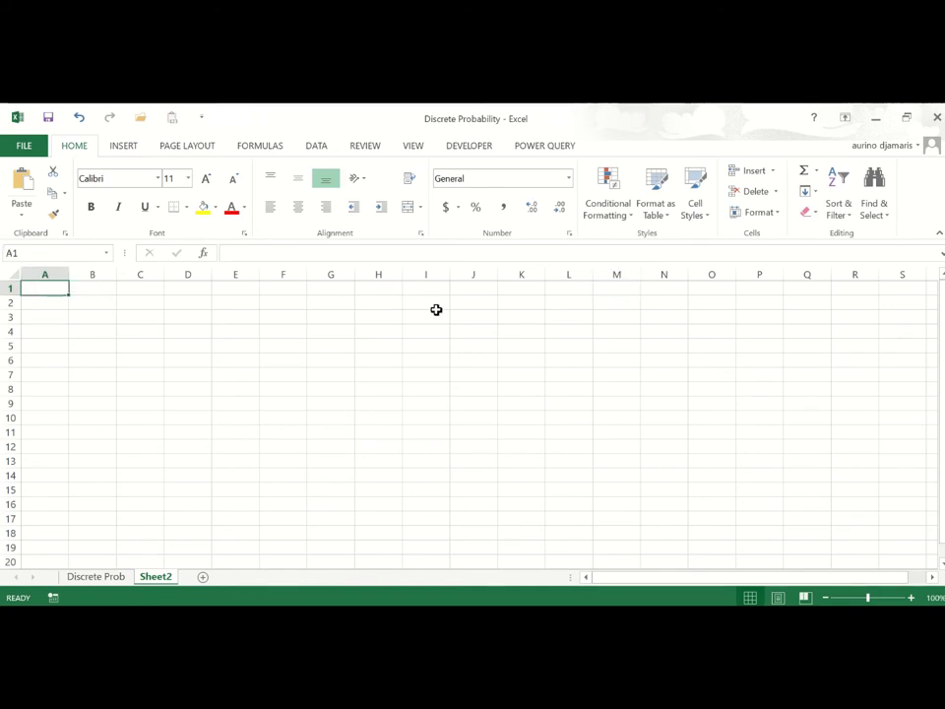
{"action": "left_click", "coordinate": [625, 285]}
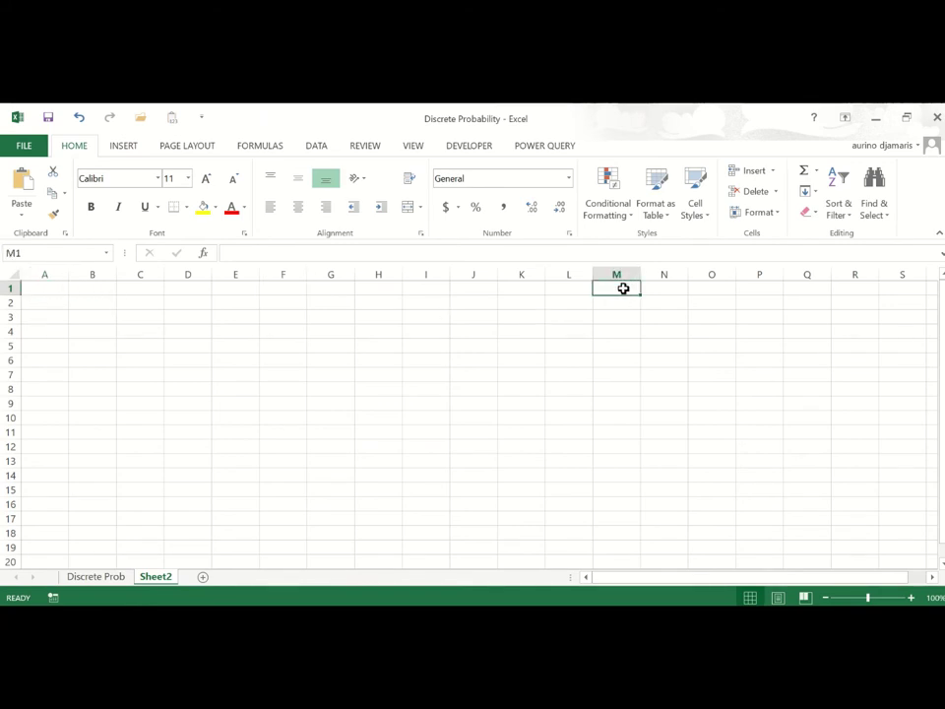
{"action": "right_click", "coordinate": [623, 289]}
{"action": "left_click", "coordinate": [653, 354]}
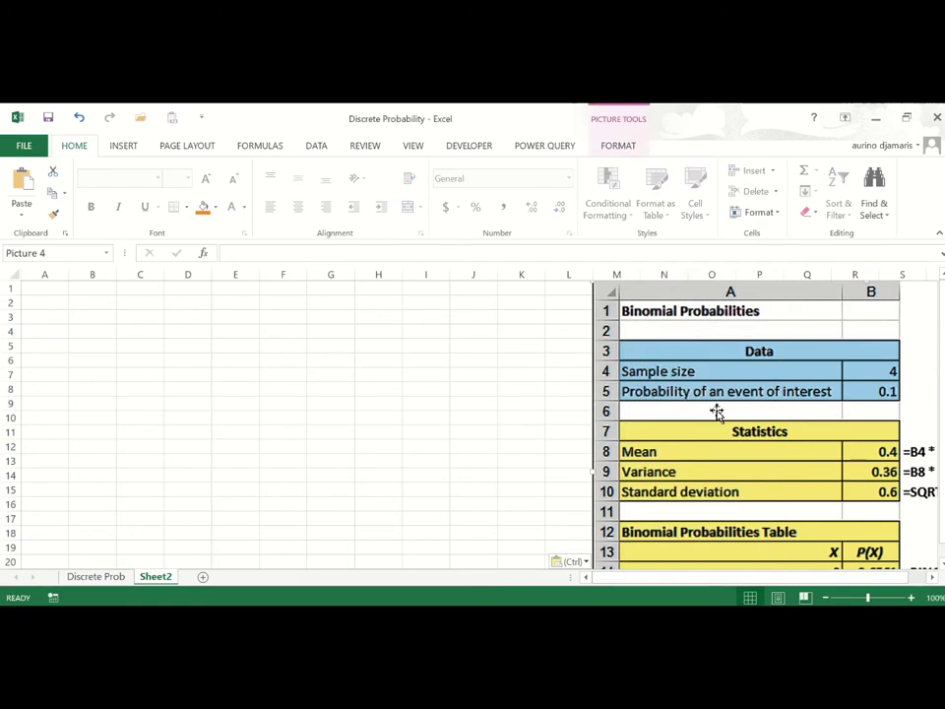
Enter the title Binomial Prob in cell A1 of Sheet2.
{"action": "left_click", "coordinate": [46, 293]}
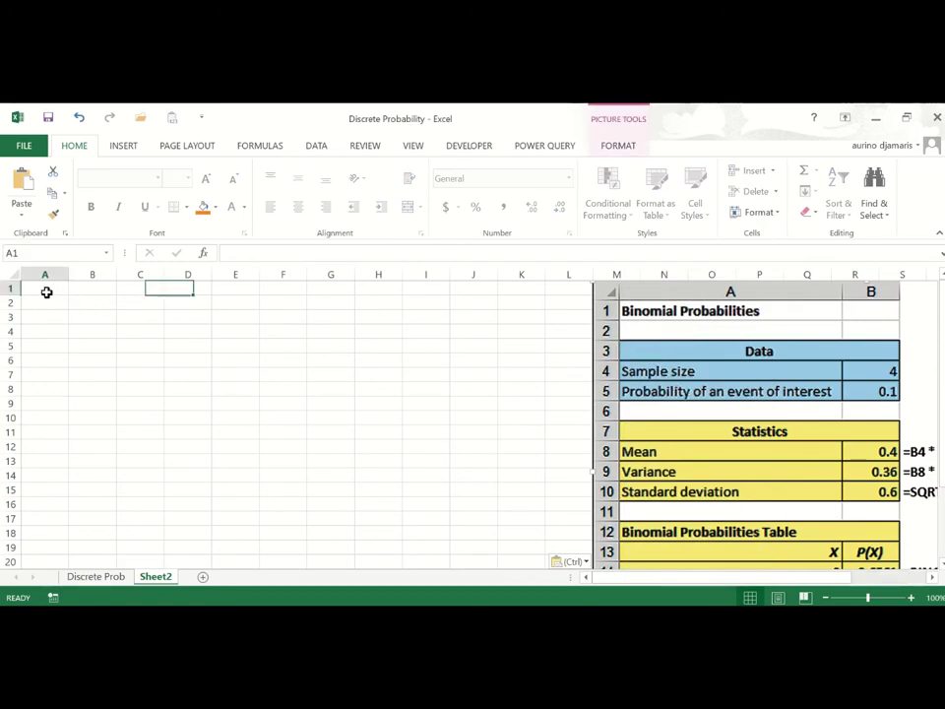
{"action": "type", "text": "Bi"}
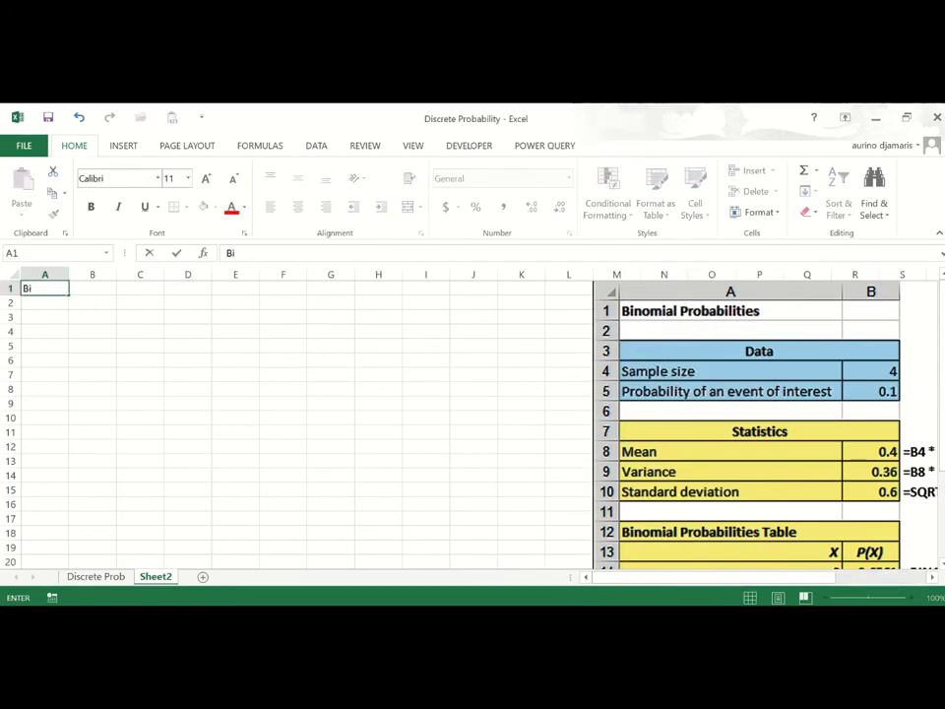
{"action": "type", "text": "nomial Prob"}
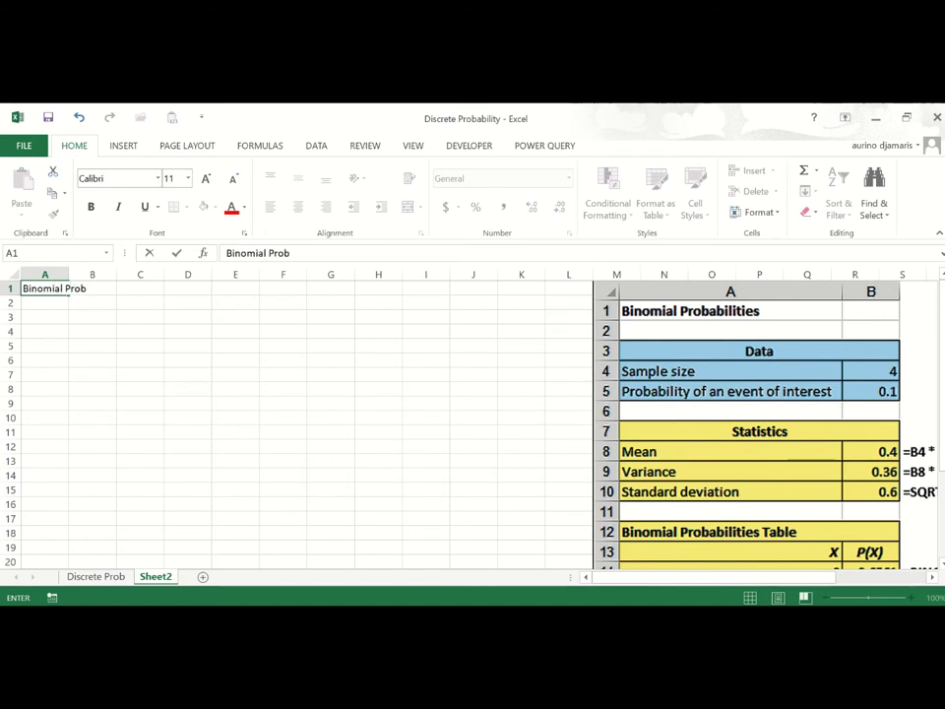
{"action": "key", "text": "Return"}
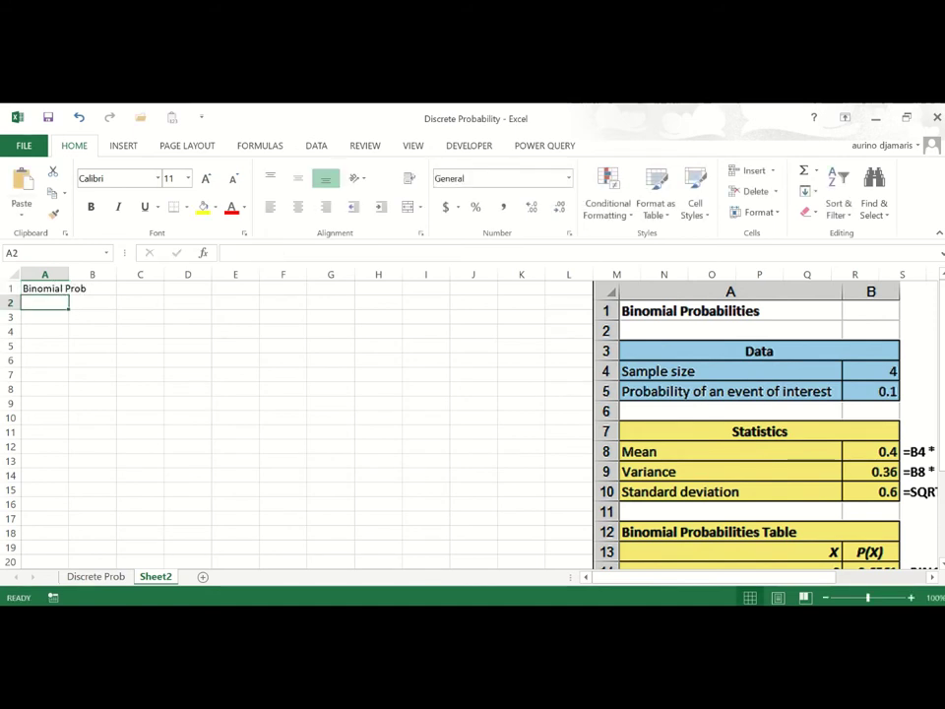
Enter the labels Data, Sample size and Prob of an event of interest in cells A3 to A5.
{"action": "left_click", "coordinate": [44, 316]}
{"action": "type", "text": "Data"}
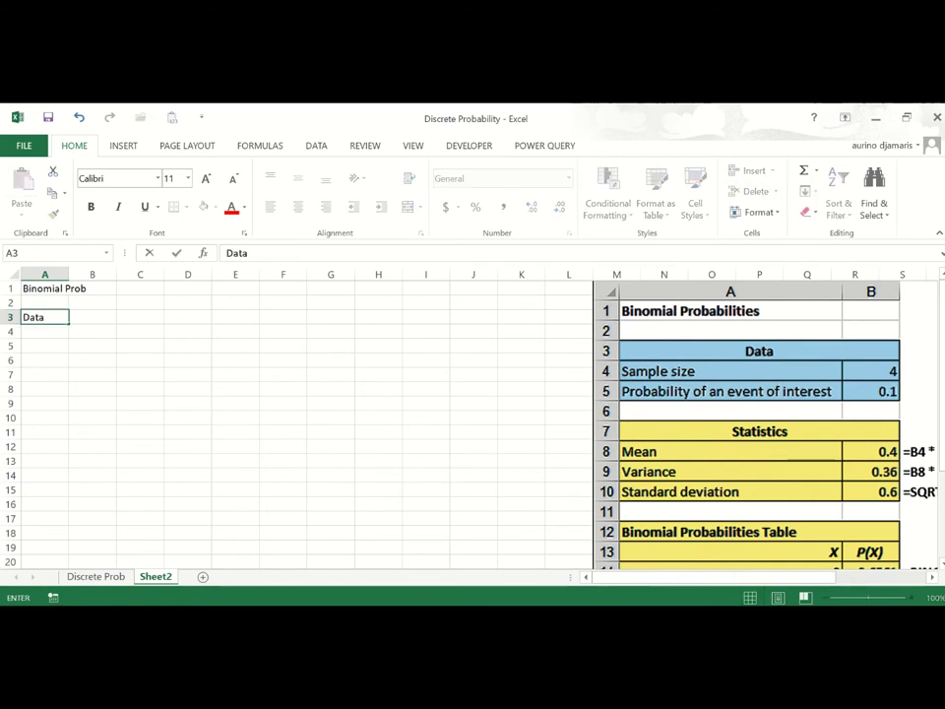
{"action": "key", "text": "Return"}
{"action": "type", "text": "Sam"}
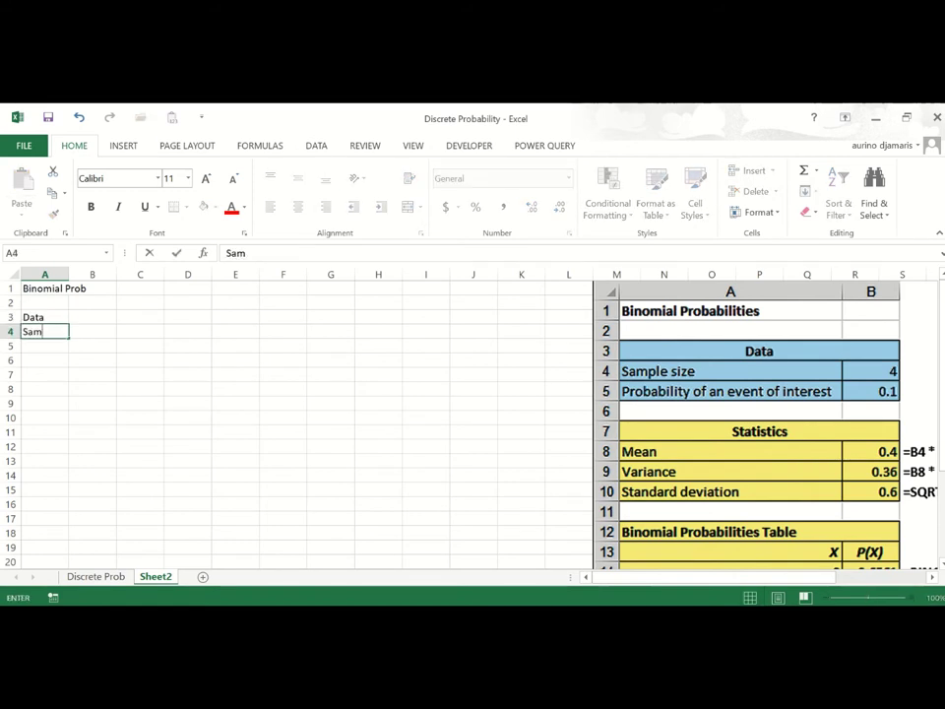
{"action": "type", "text": "ple sizew"}
{"action": "key", "text": "Return"}
{"action": "type", "text": "Prob"}
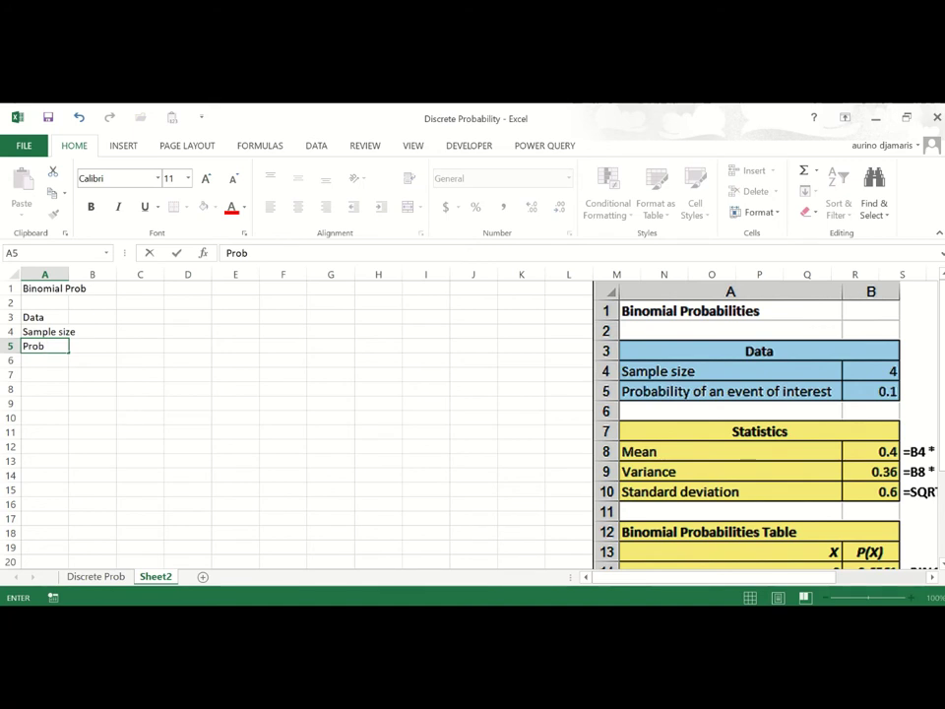
{"action": "type", "text": " of"}
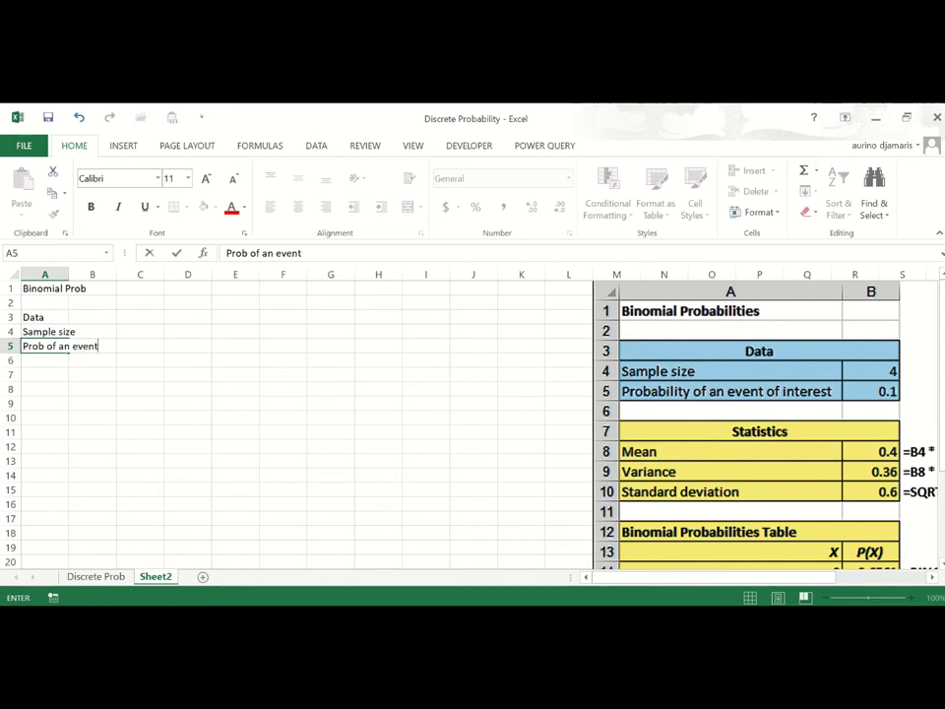
{"action": "type", "text": "an event iof inter"}
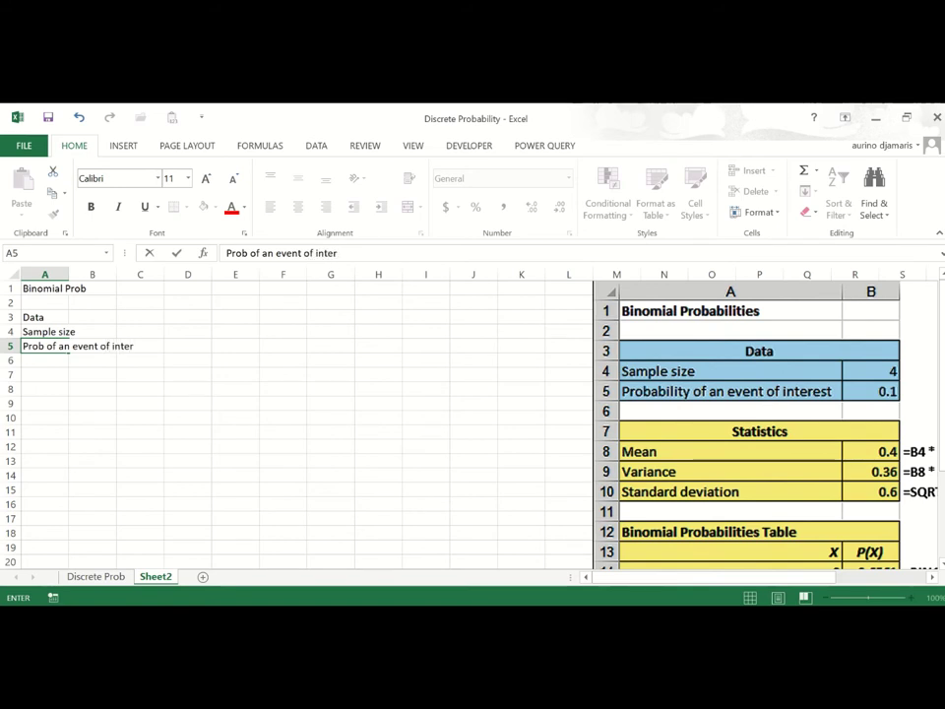
{"action": "type", "text": "est"}
{"action": "key", "text": "Return"}
Enter the heading Statistics in A7, with the labels Mean in A8 and Variance in A9.
{"action": "key", "text": "Return"}
{"action": "type", "text": "Stat"}
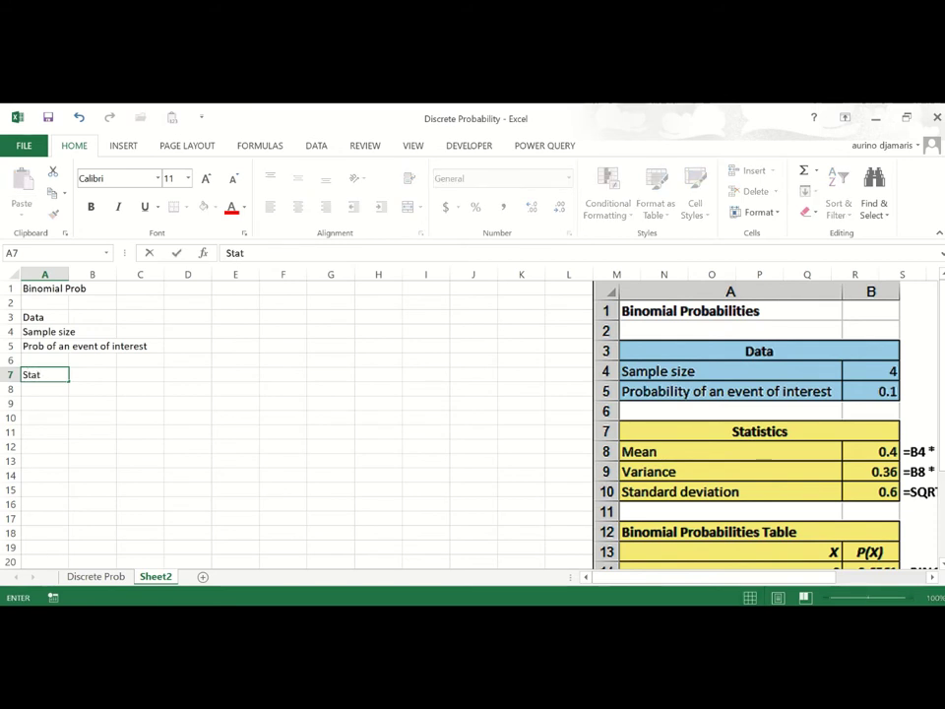
{"action": "type", "text": "istics"}
{"action": "key", "text": "Return"}
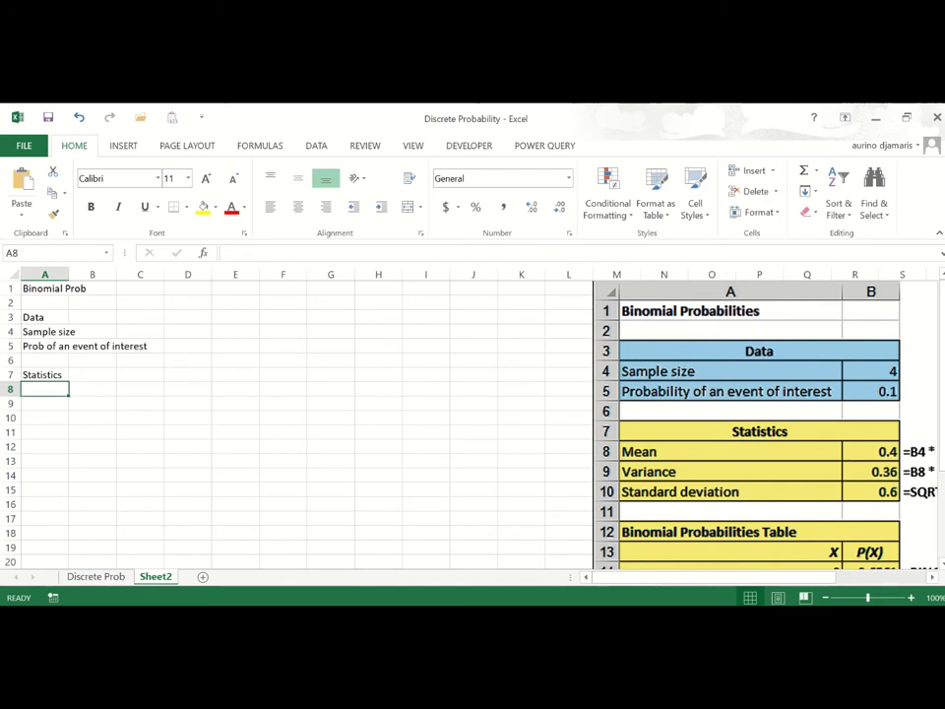
{"action": "type", "text": "Mean"}
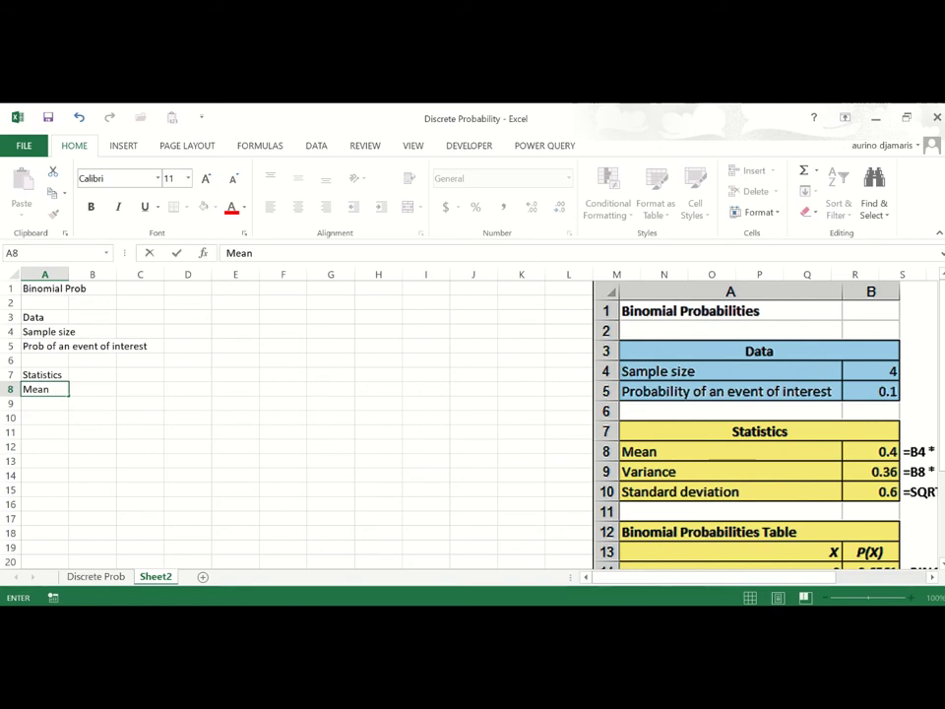
{"action": "key", "text": "Return"}
{"action": "type", "text": "V"}
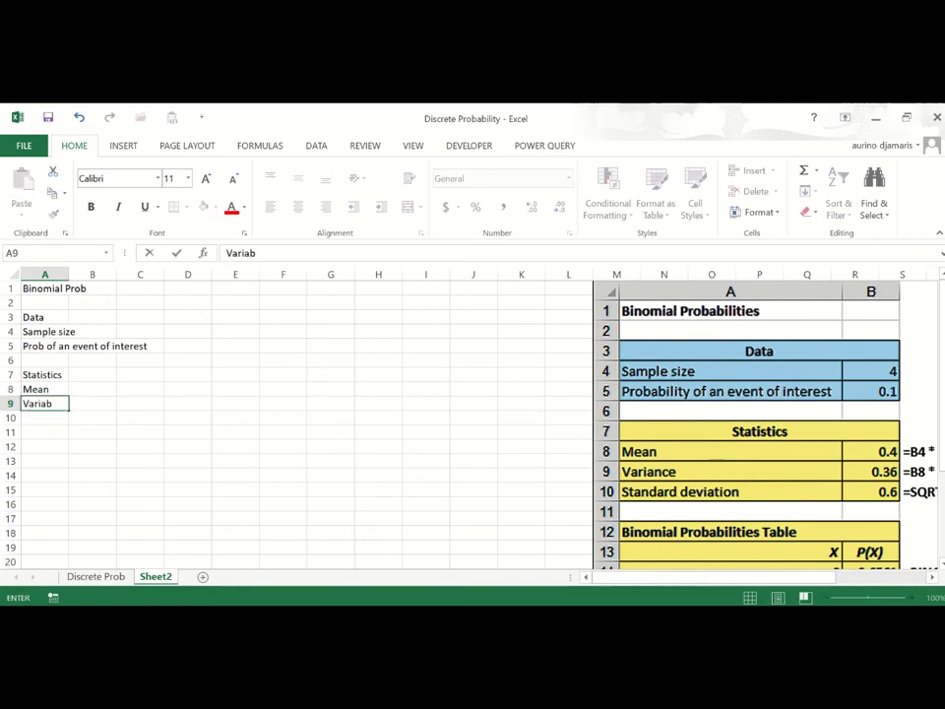
{"action": "type", "text": "ariance"}
{"action": "key", "text": "Return"}
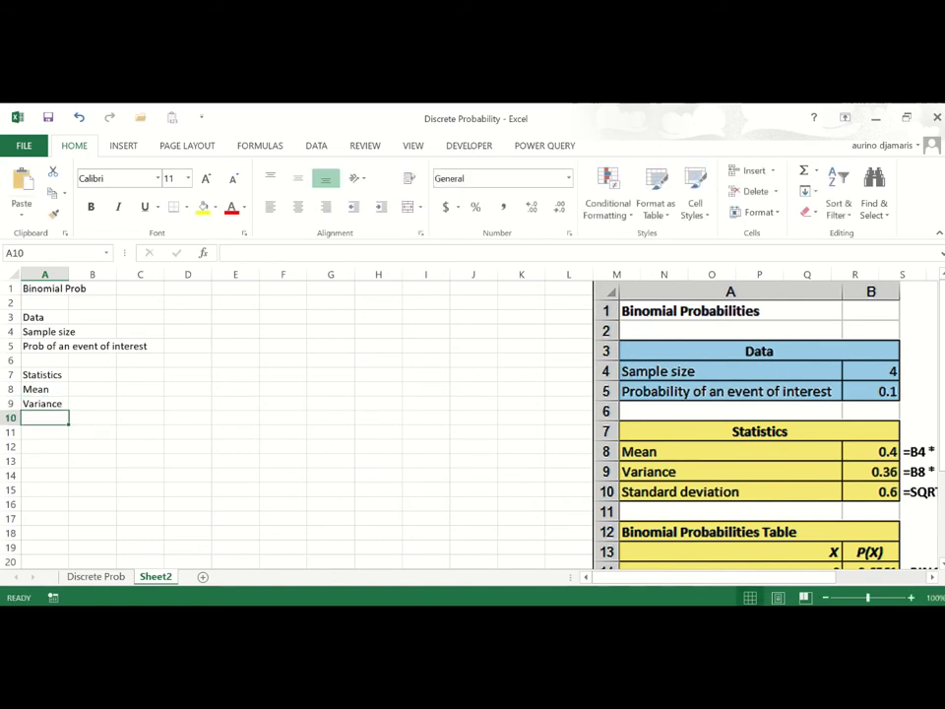
Enter the label Standard deviation in cell A10, below Variance.
{"action": "type", "text": "Str"}
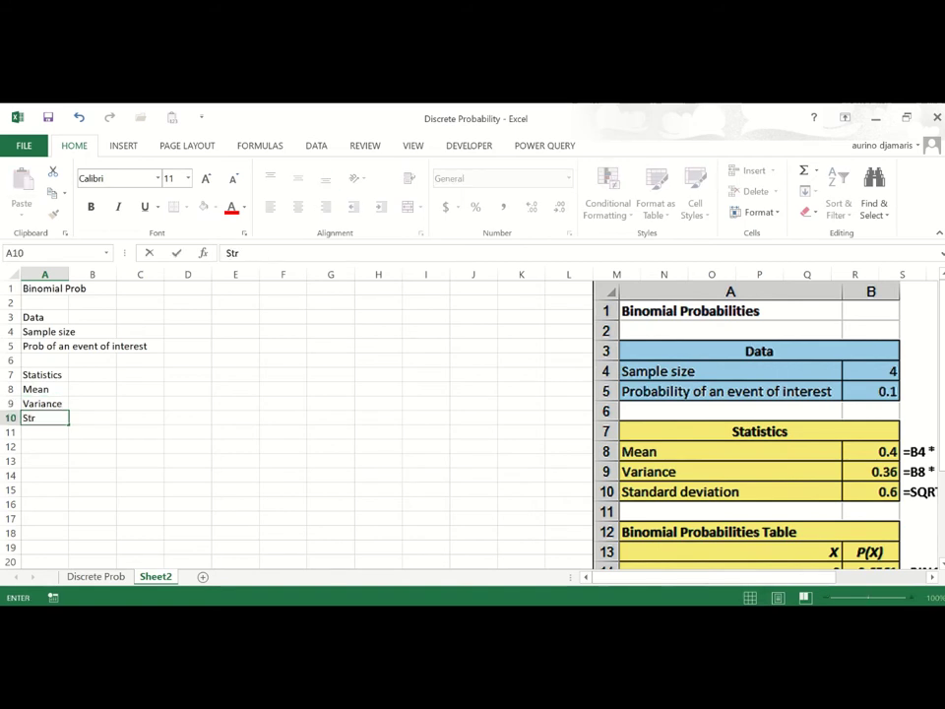
{"action": "key", "text": "BackSpace"}
{"action": "type", "text": "tande"}
{"action": "key", "text": "BackSpace"}
{"action": "type", "text": "art"}
{"action": "type", "text": "d deviati"}
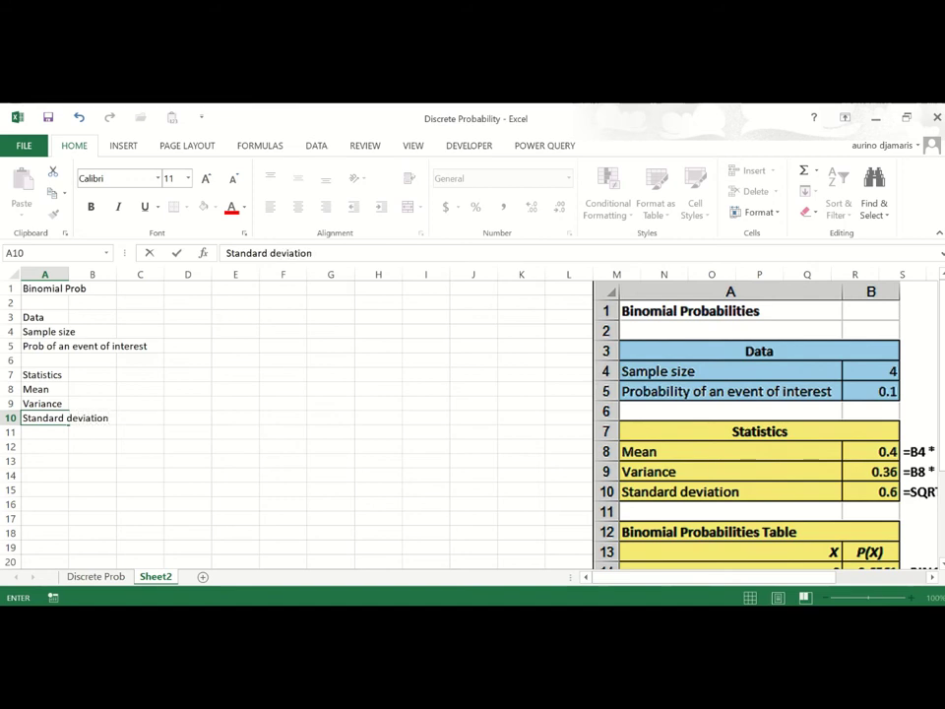
{"action": "type", "text": "on"}
{"action": "key", "text": "Return"}
Leave row 11 empty and enter the heading Binmoial Prob Table in cell A12.
{"action": "key", "text": "Return"}
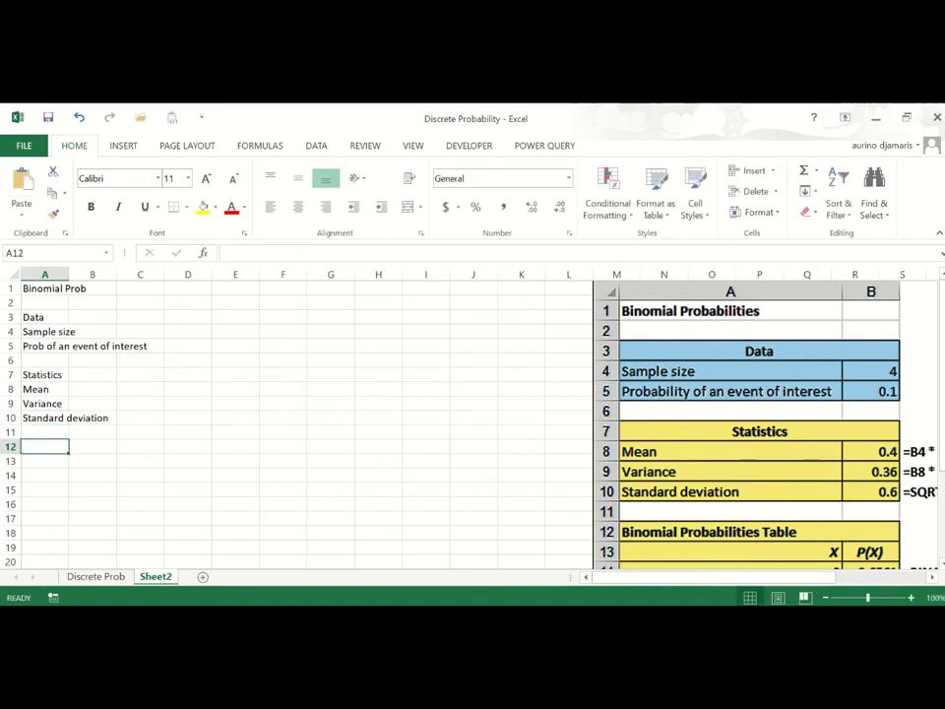
{"action": "type", "text": "Binmoia"}
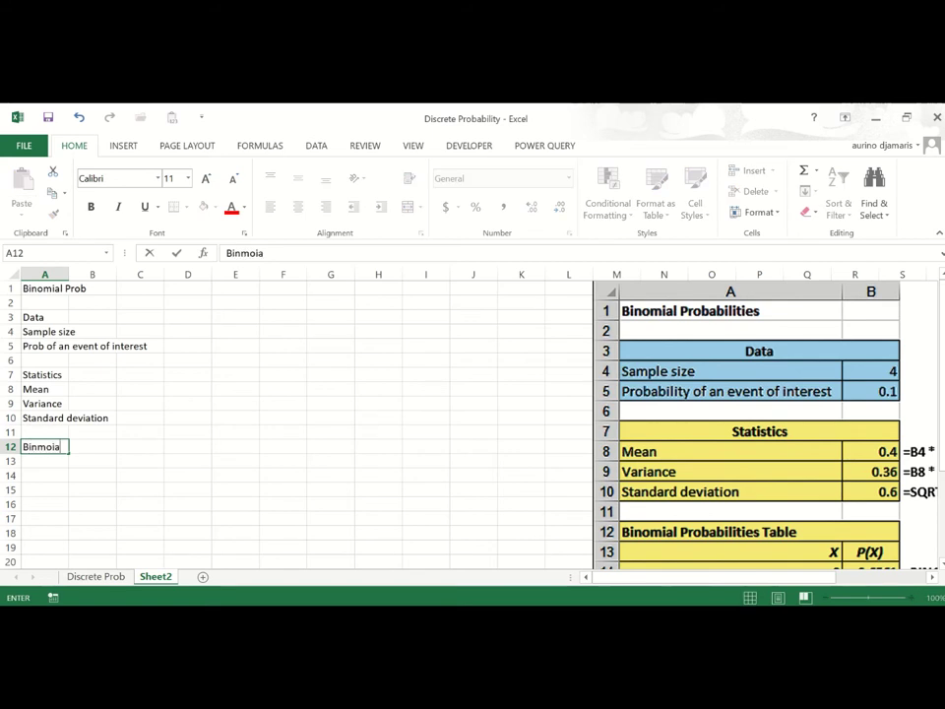
{"action": "type", "text": "l Prob Table"}
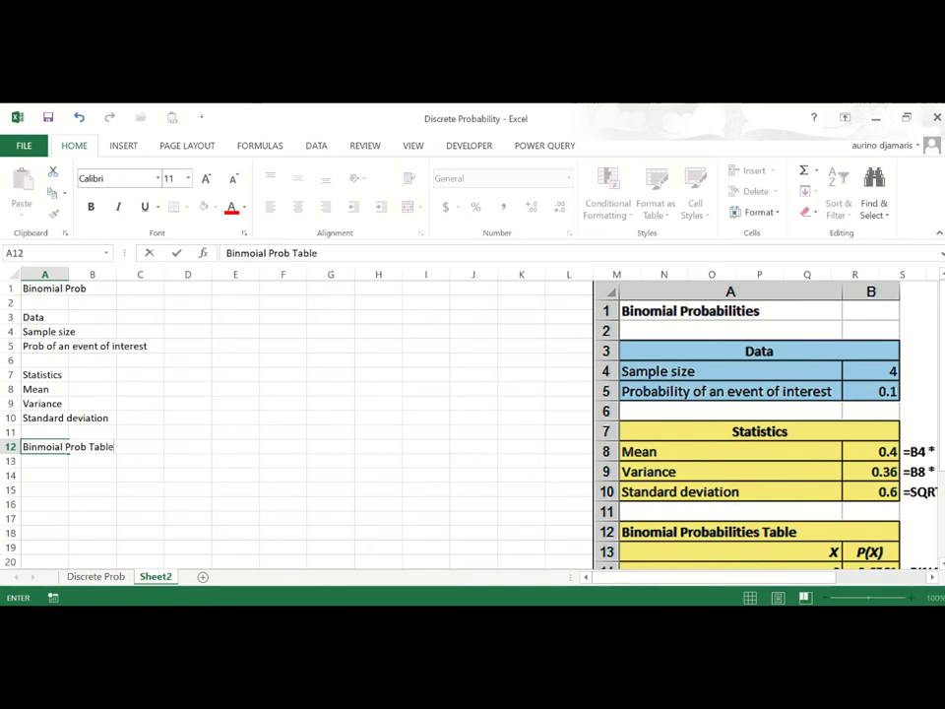
{"action": "key", "text": "Return"}
Examine the X and P(X) rows of the Binomial Probabilities Table in the pasted picture.
{"action": "scroll", "coordinate": [295, 423], "scroll_direction": "down", "scroll_amount": 2}
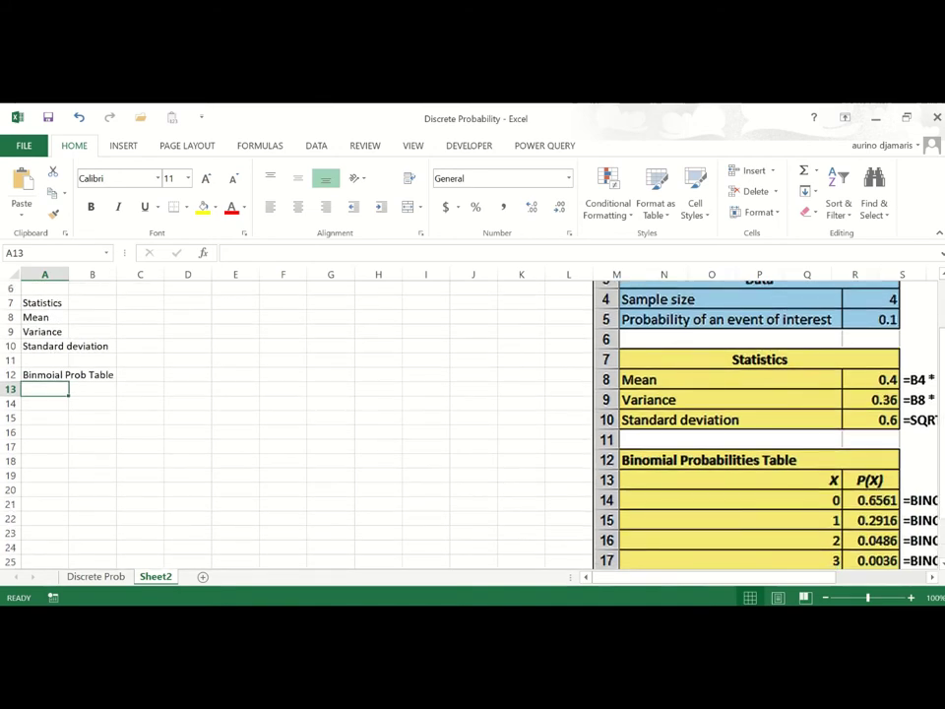
{"action": "scroll", "coordinate": [295, 424], "scroll_direction": "down", "scroll_amount": 2}
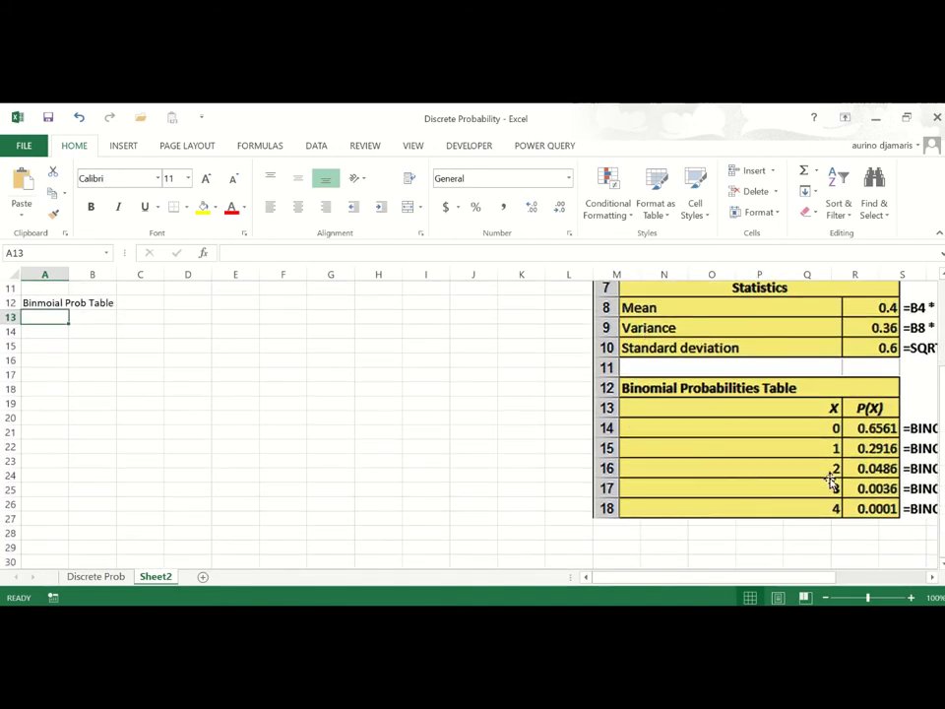
{"action": "scroll", "coordinate": [835, 463], "scroll_direction": "up", "scroll_amount": 3}
{"action": "scroll", "coordinate": [734, 424], "scroll_direction": "down", "scroll_amount": 5}
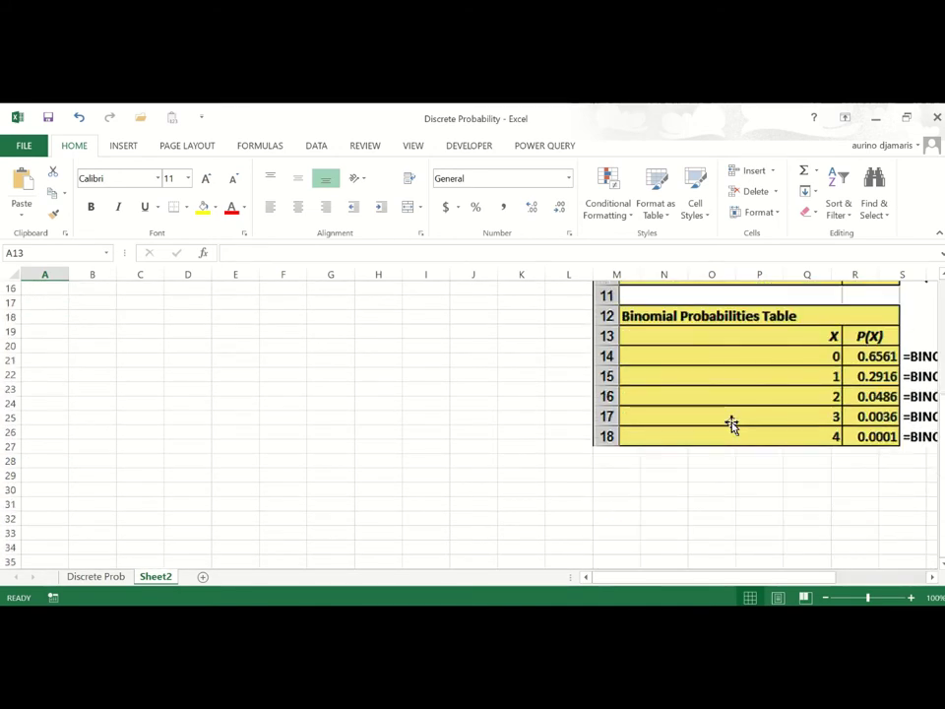
{"action": "scroll", "coordinate": [844, 404], "scroll_direction": "up", "scroll_amount": 3}
{"action": "scroll", "coordinate": [776, 447], "scroll_direction": "down", "scroll_amount": 2}
{"action": "scroll", "coordinate": [780, 445], "scroll_direction": "up", "scroll_amount": 2}
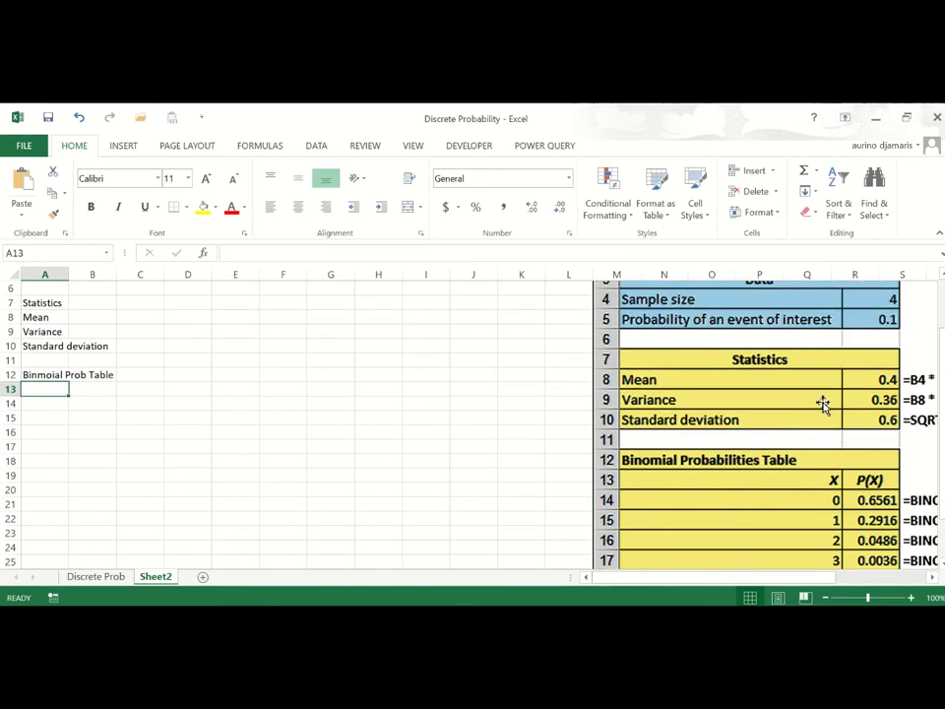
{"action": "scroll", "coordinate": [800, 504], "scroll_direction": "down", "scroll_amount": 2}
{"action": "scroll", "coordinate": [800, 506], "scroll_direction": "down", "scroll_amount": 1}
{"action": "scroll", "coordinate": [139, 360], "scroll_direction": "up", "scroll_amount": 2}
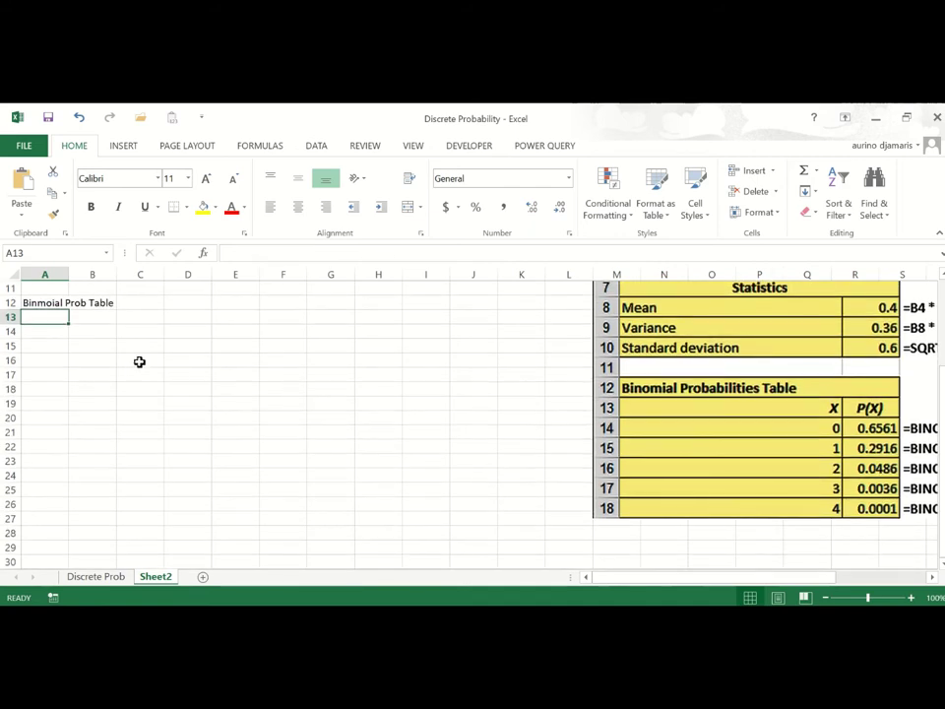
Widen column A to fit its longest label and move the table picture closer, so it starts at about column H.
{"action": "scroll", "coordinate": [293, 443], "scroll_direction": "up", "scroll_amount": 4}
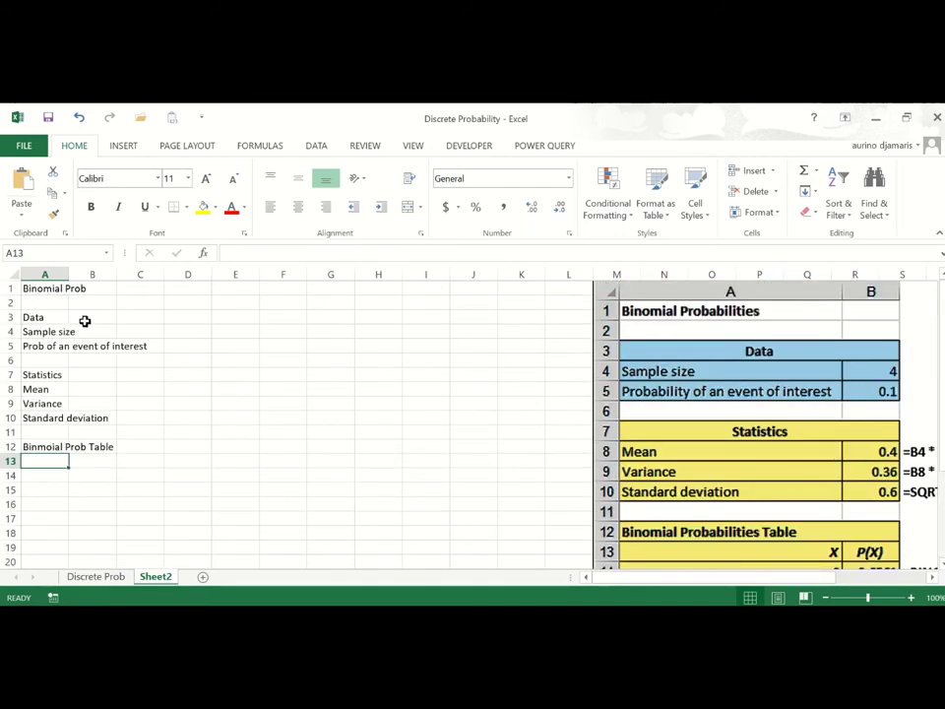
{"action": "left_click_drag", "start_coordinate": [70, 275], "coordinate": [152, 274]}
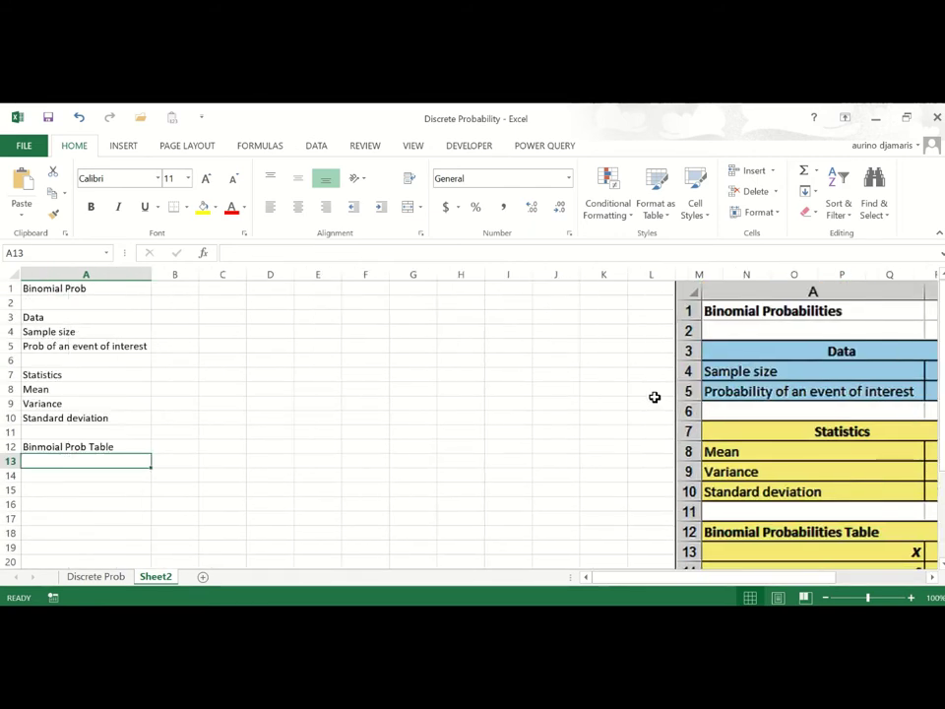
{"action": "left_click", "coordinate": [852, 293]}
{"action": "left_click_drag", "start_coordinate": [852, 294], "coordinate": [628, 296]}
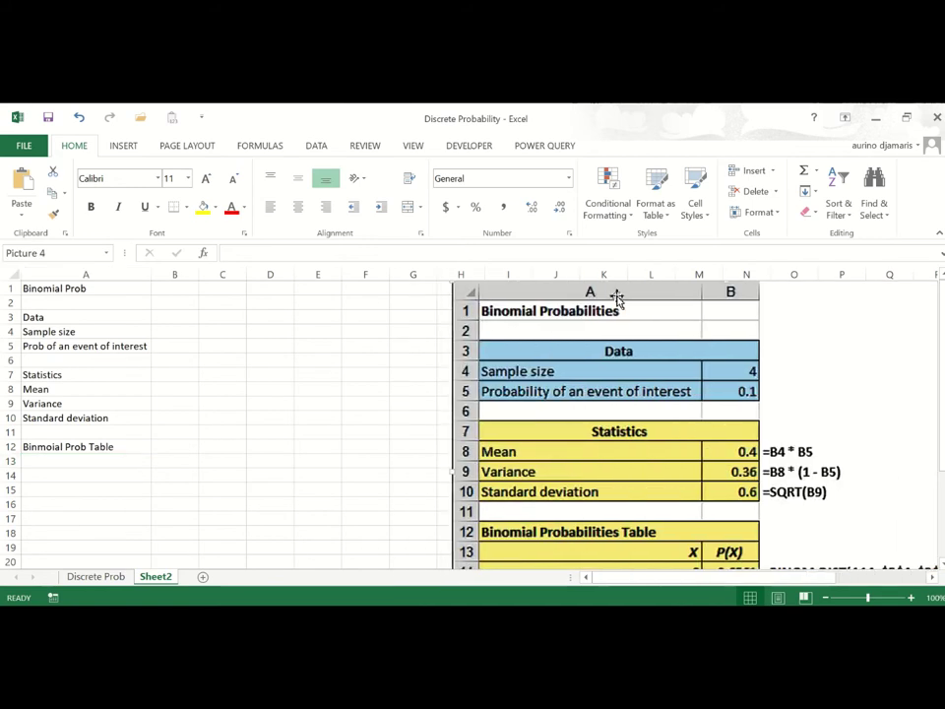
{"action": "left_click", "coordinate": [63, 287]}
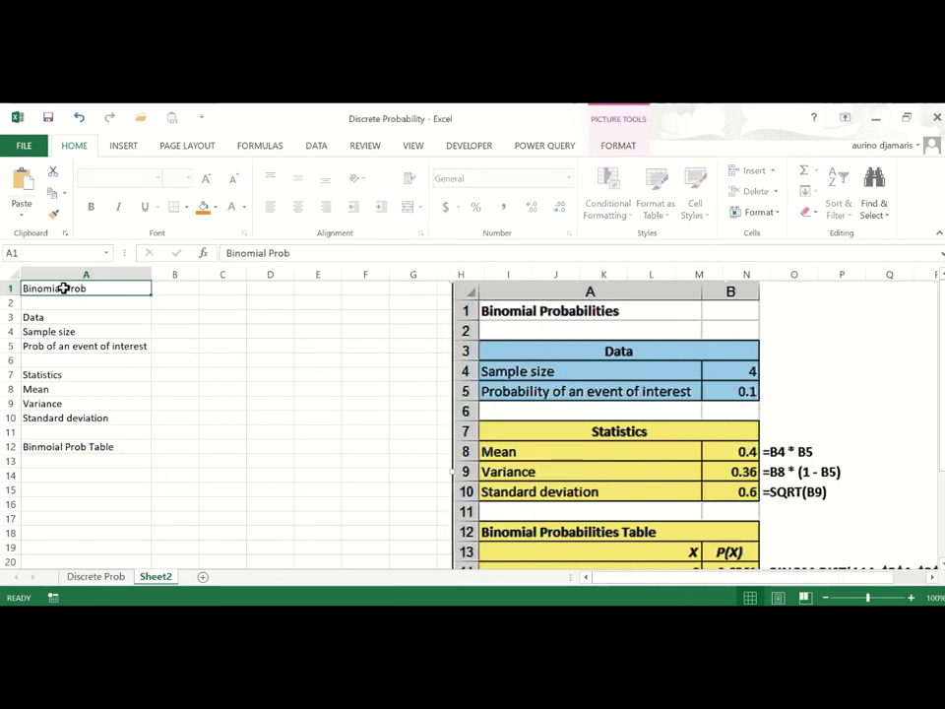
{"action": "left_click", "coordinate": [286, 253]}
{"action": "double_click", "coordinate": [281, 253]}
{"action": "right_click", "coordinate": [280, 253]}
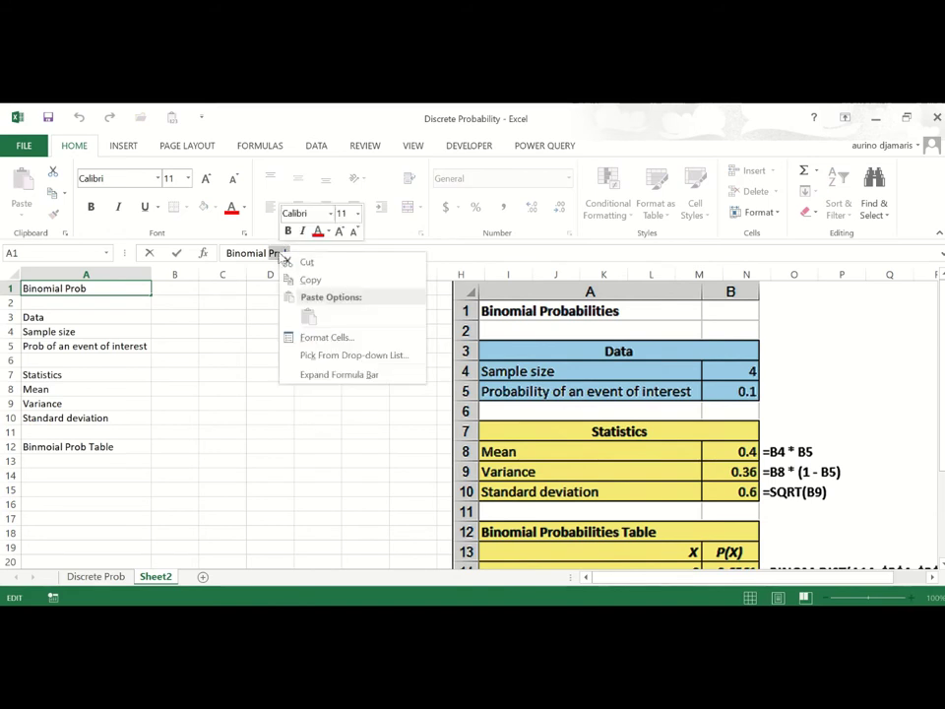
{"action": "left_click", "coordinate": [157, 391]}
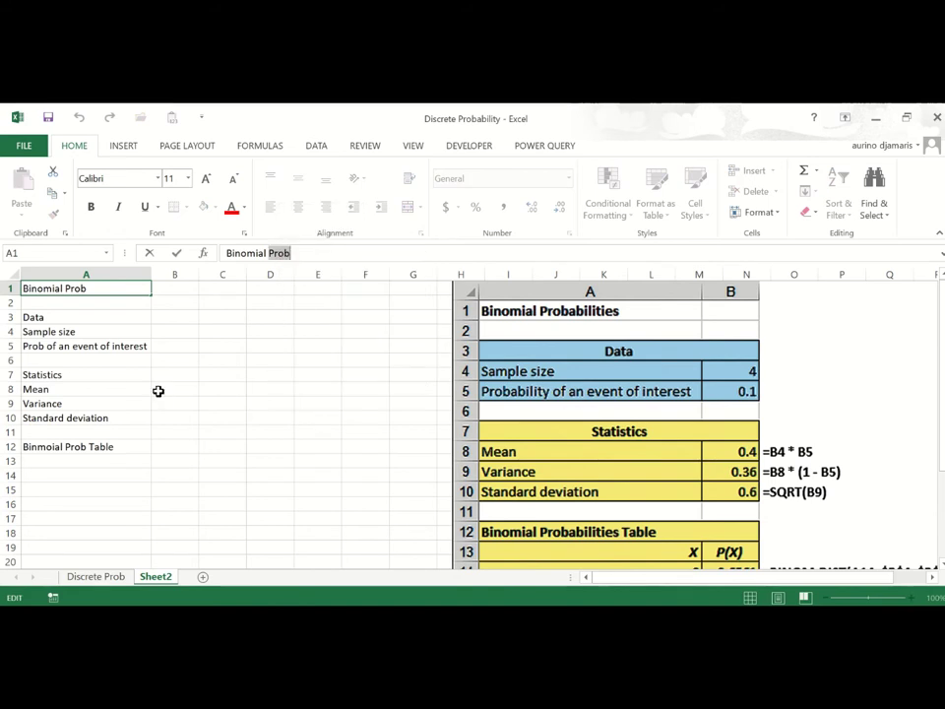
Merge and center the title across A1:B1, and merge and center the Data heading across A3:B3 with a yellow fill.
{"action": "left_click", "coordinate": [184, 291], "text": "shift"}
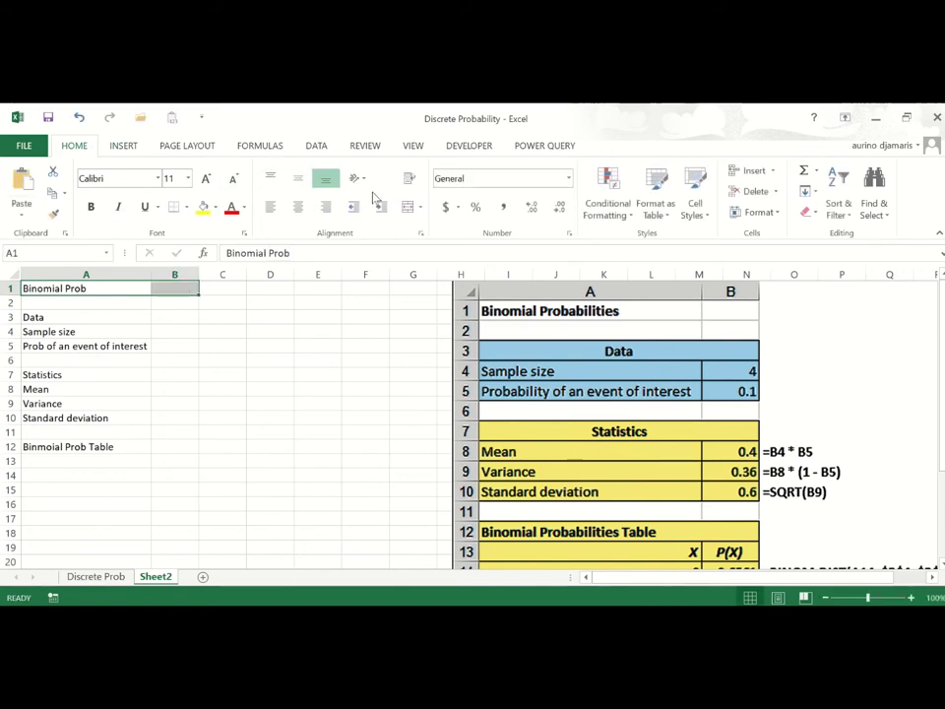
{"action": "left_click", "coordinate": [407, 207]}
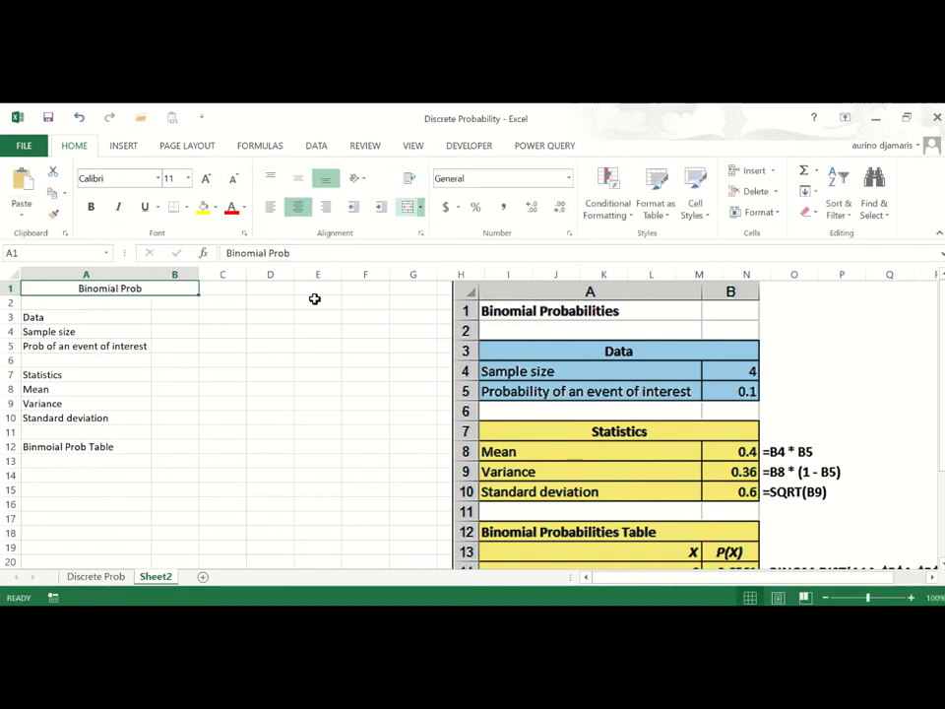
{"action": "left_click_drag", "start_coordinate": [72, 317], "coordinate": [166, 319]}
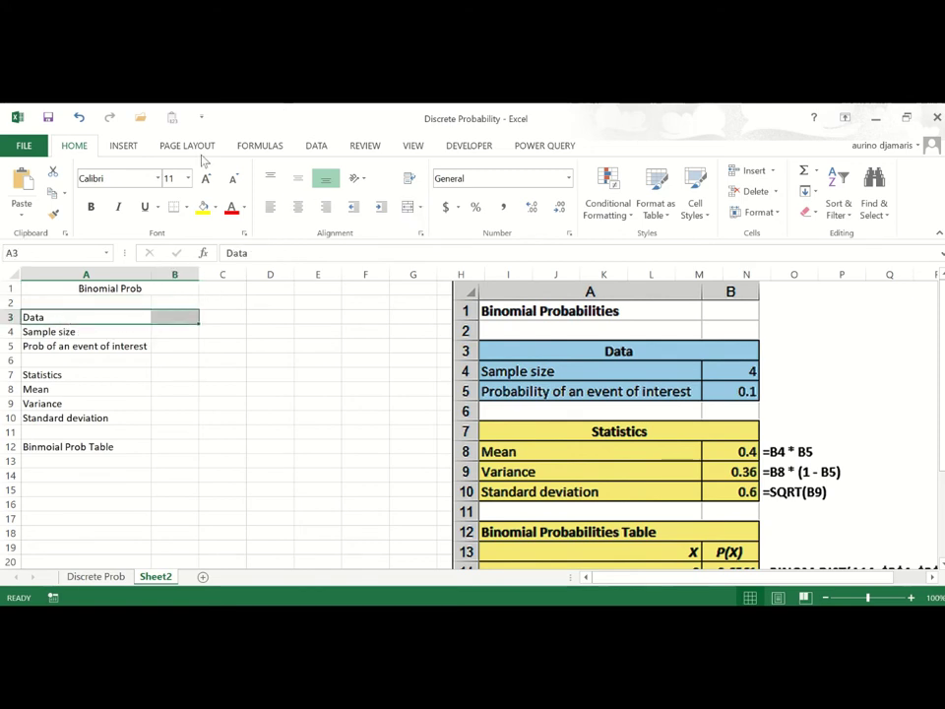
{"action": "left_click", "coordinate": [204, 208]}
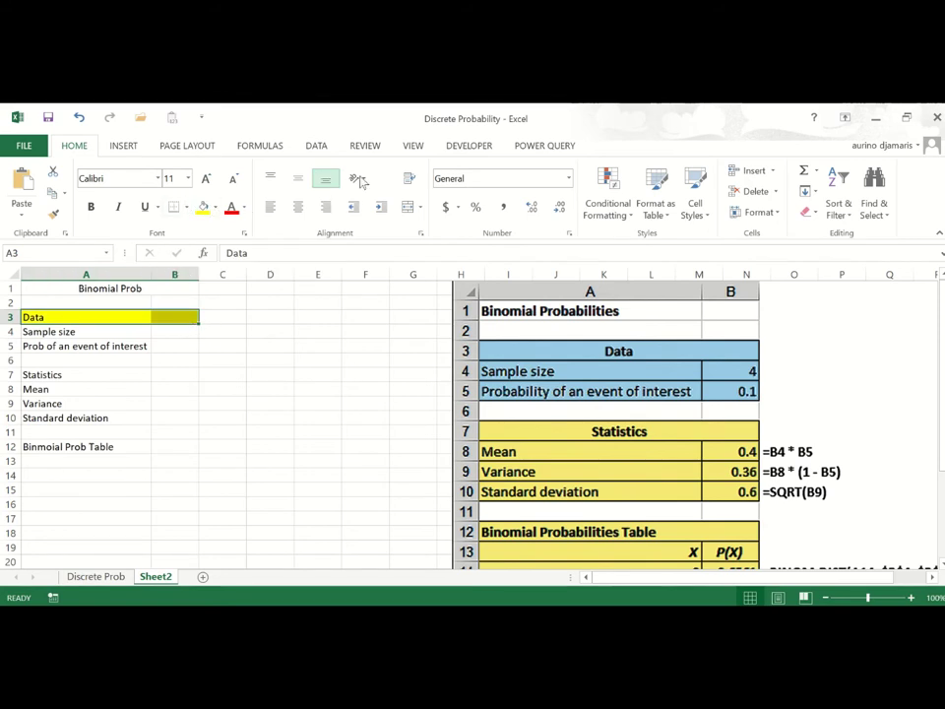
{"action": "left_click", "coordinate": [409, 208]}
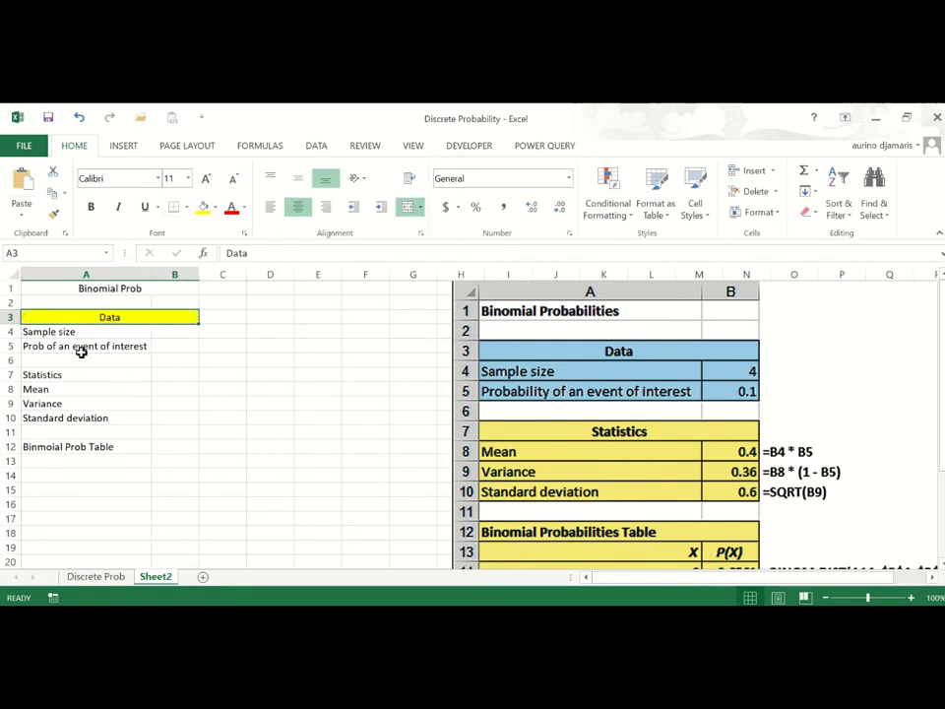
Enter the sample size 4 in B4 and the event probability 0.1 in B5.
{"action": "left_click", "coordinate": [182, 333]}
{"action": "type", "text": "4"}
{"action": "key", "text": "Return"}
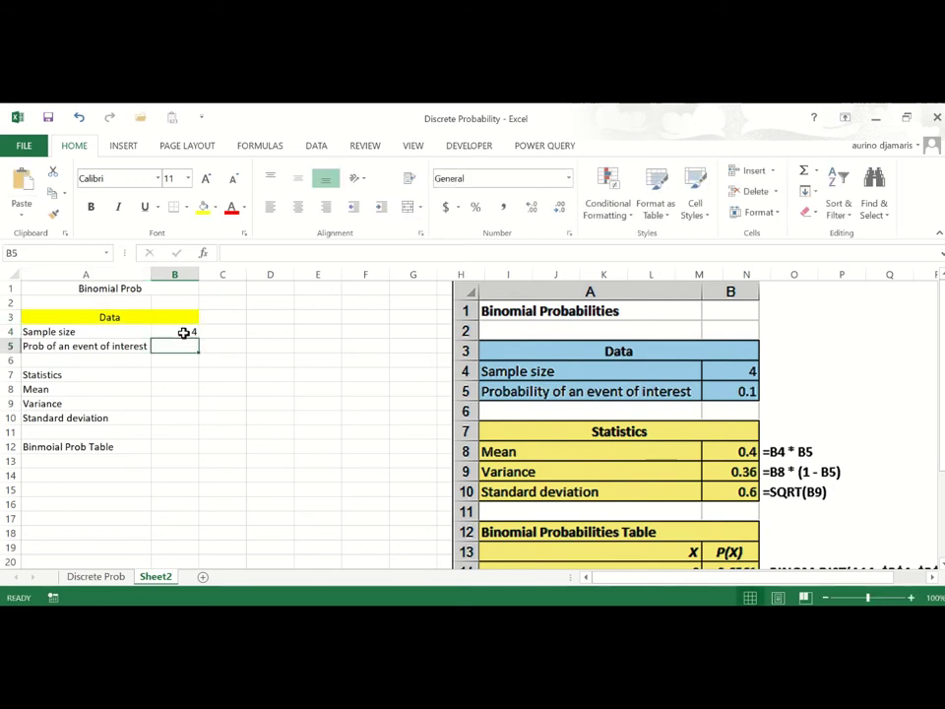
{"action": "type", "text": "0.1"}
{"action": "key", "text": "Return"}
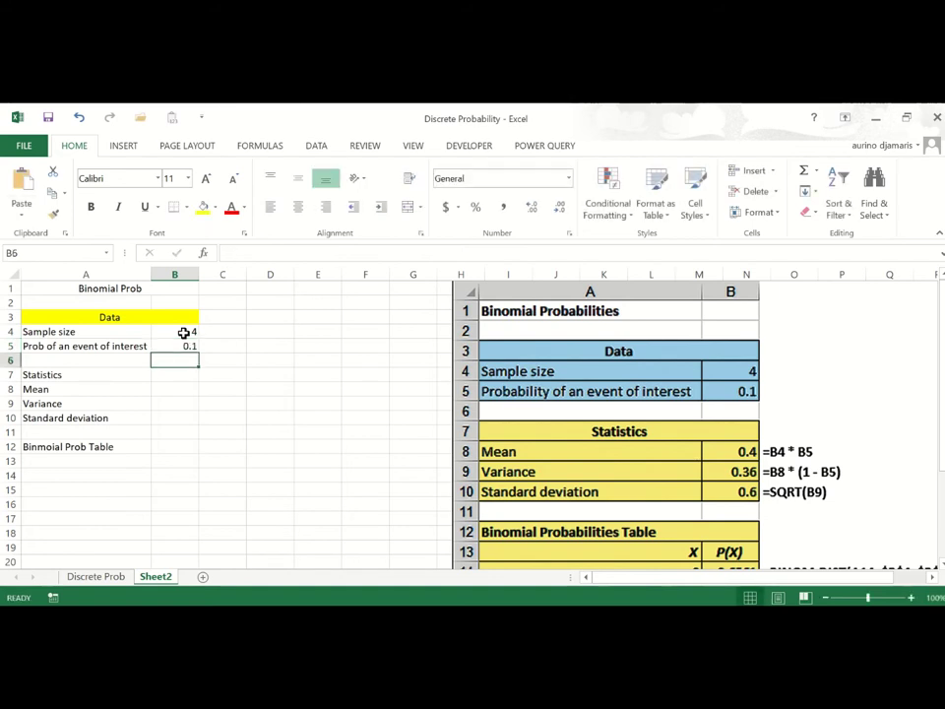
Merge and center the Statistics heading across A7:B7 and fill it yellow.
{"action": "left_click_drag", "start_coordinate": [55, 375], "coordinate": [158, 377]}
{"action": "left_click", "coordinate": [407, 207]}
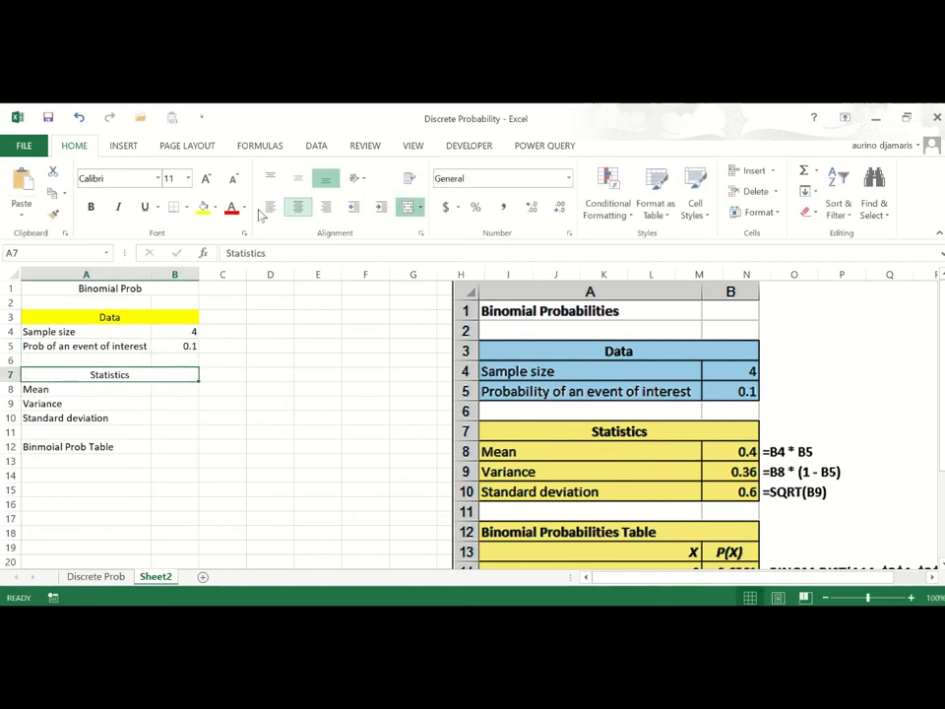
{"action": "left_click", "coordinate": [204, 207]}
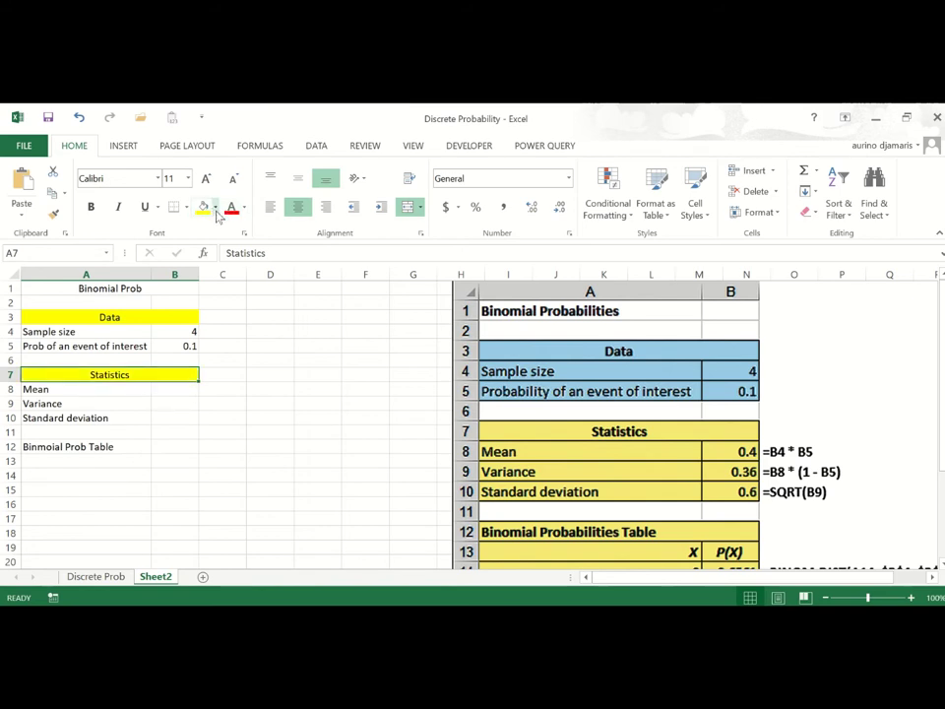
Change the Statistics heading in A7:B7 to a dark blue theme fill with white text.
{"action": "left_click", "coordinate": [215, 209]}
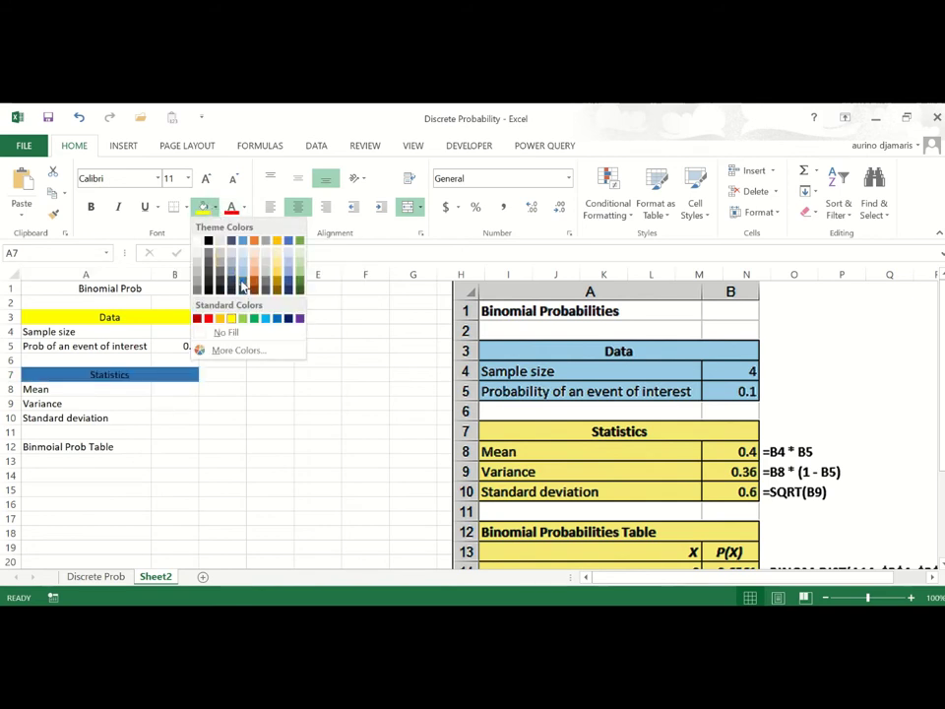
{"action": "left_click", "coordinate": [242, 284]}
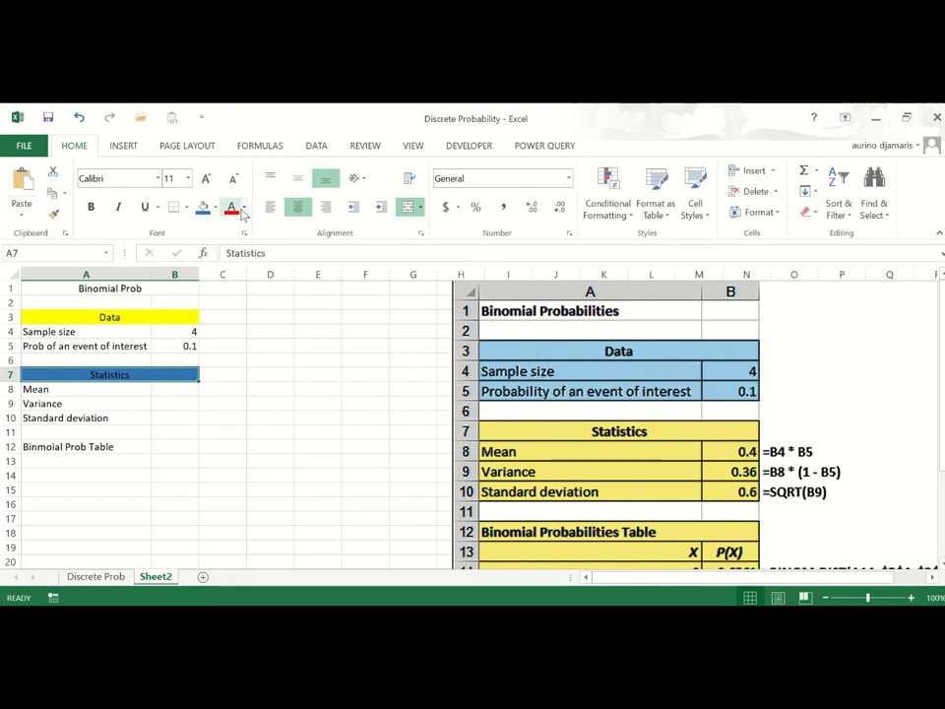
{"action": "left_click", "coordinate": [244, 208]}
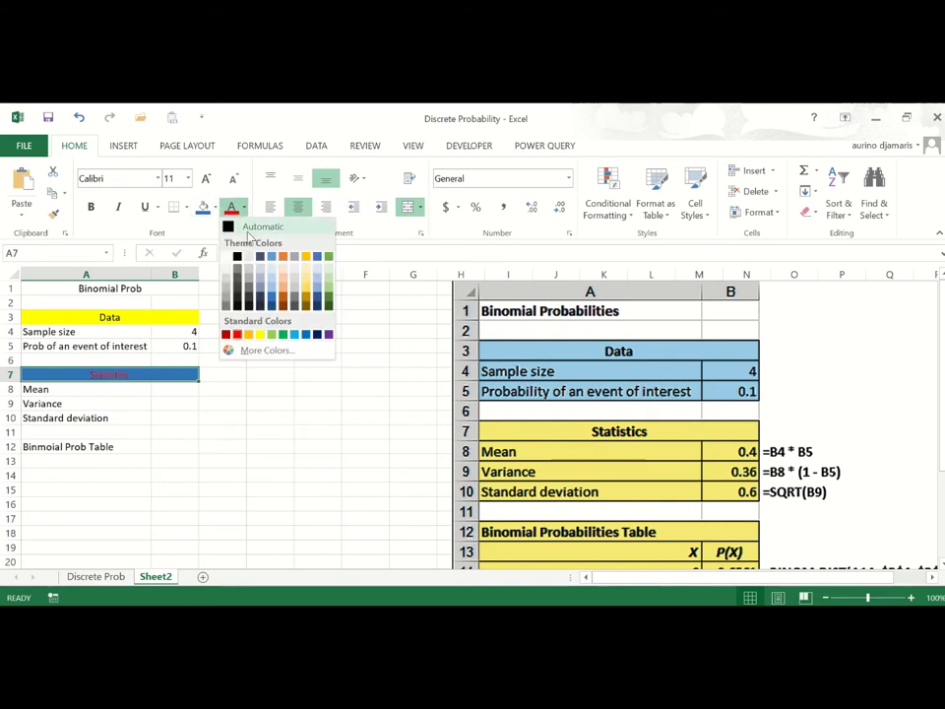
{"action": "left_click", "coordinate": [225, 256]}
Fill the Mean, Variance and Standard deviation labels in A8:A10 with a lighter blue theme color.
{"action": "left_click", "coordinate": [78, 390]}
{"action": "left_click_drag", "start_coordinate": [78, 390], "coordinate": [102, 421]}
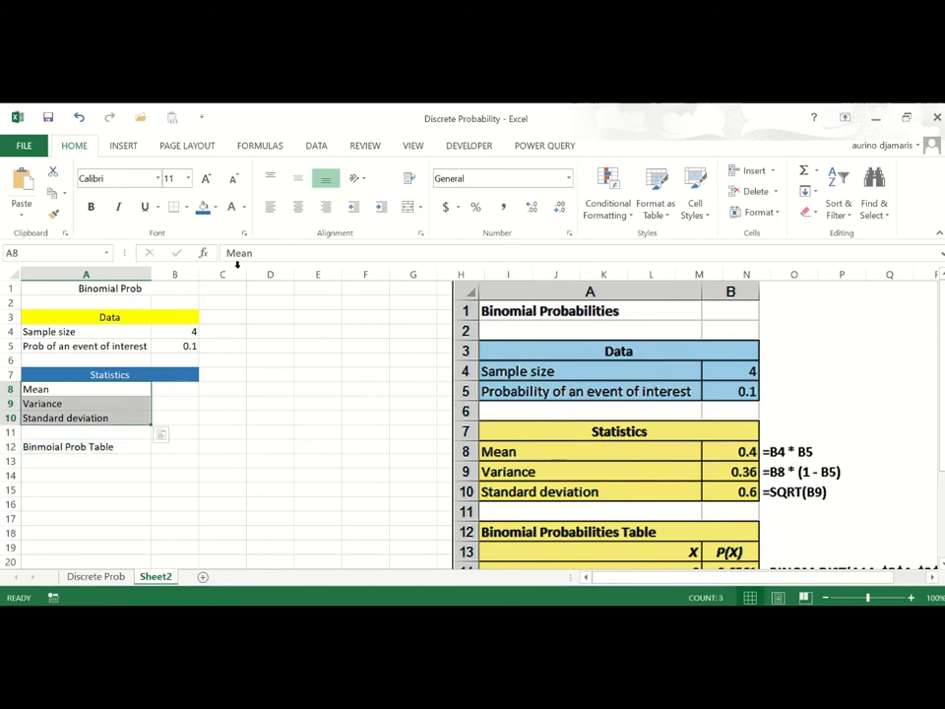
{"action": "left_click", "coordinate": [215, 208]}
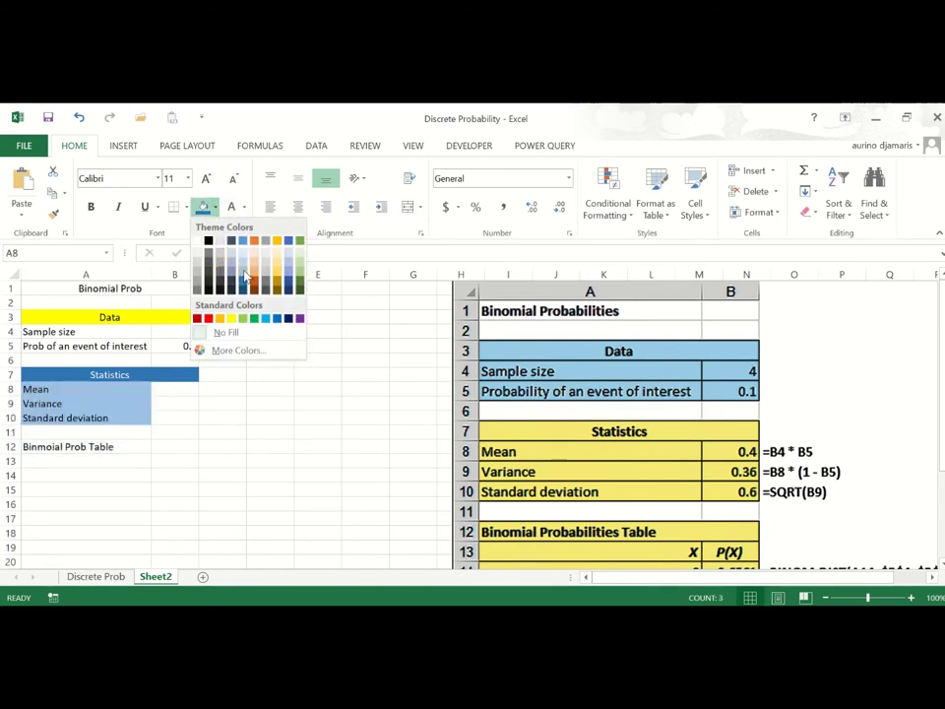
{"action": "left_click", "coordinate": [244, 275]}
Calculate the mean in B8 with the formula =B4*B5.
{"action": "left_click", "coordinate": [183, 388]}
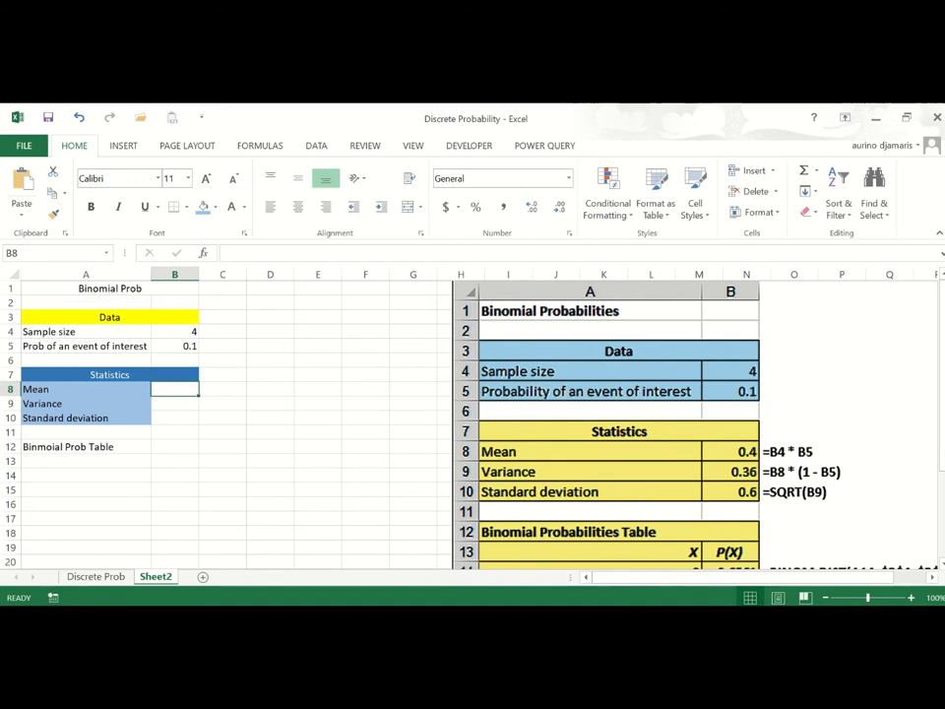
{"action": "type", "text": "="}
{"action": "left_click", "coordinate": [194, 332]}
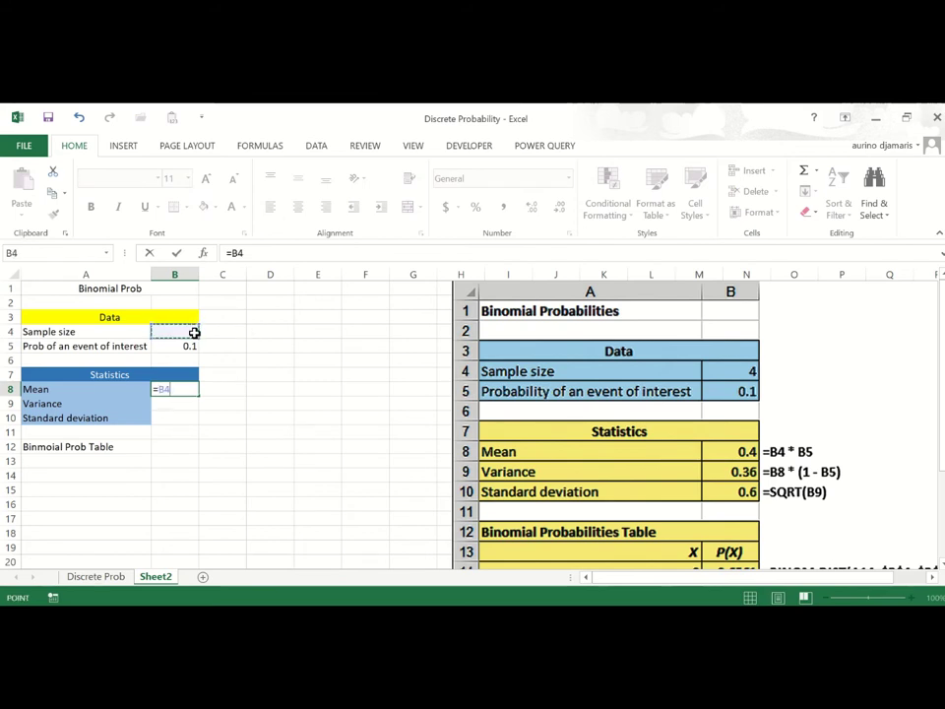
{"action": "type", "text": "*"}
{"action": "left_click", "coordinate": [190, 347]}
{"action": "key", "text": "Return"}
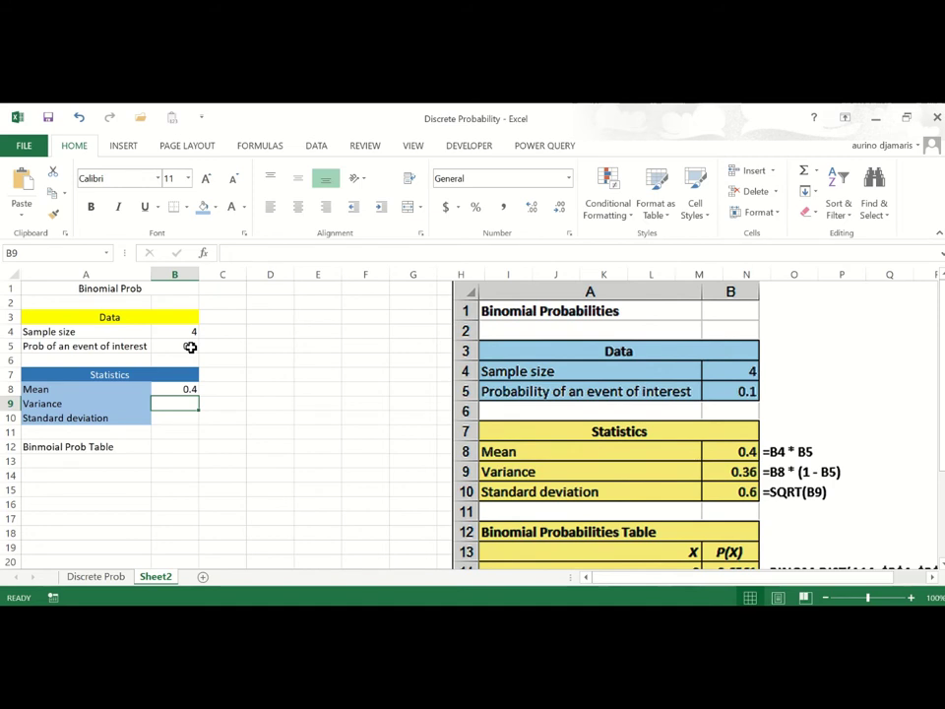
Calculate the variance in B9 with the formula =B8*(1-B5).
{"action": "type", "text": "="}
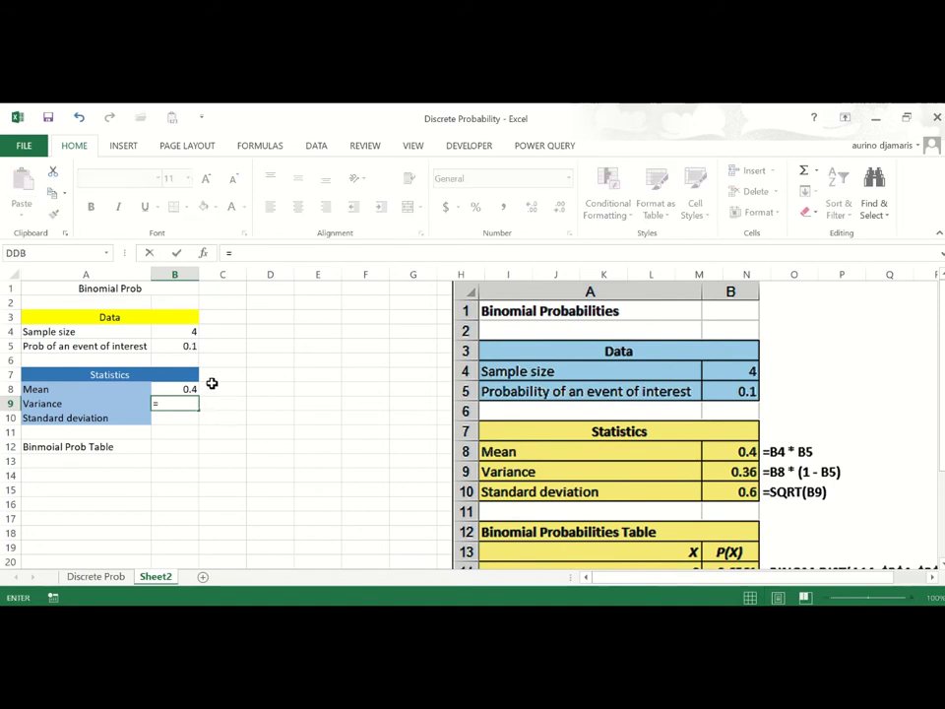
{"action": "left_click", "coordinate": [189, 390]}
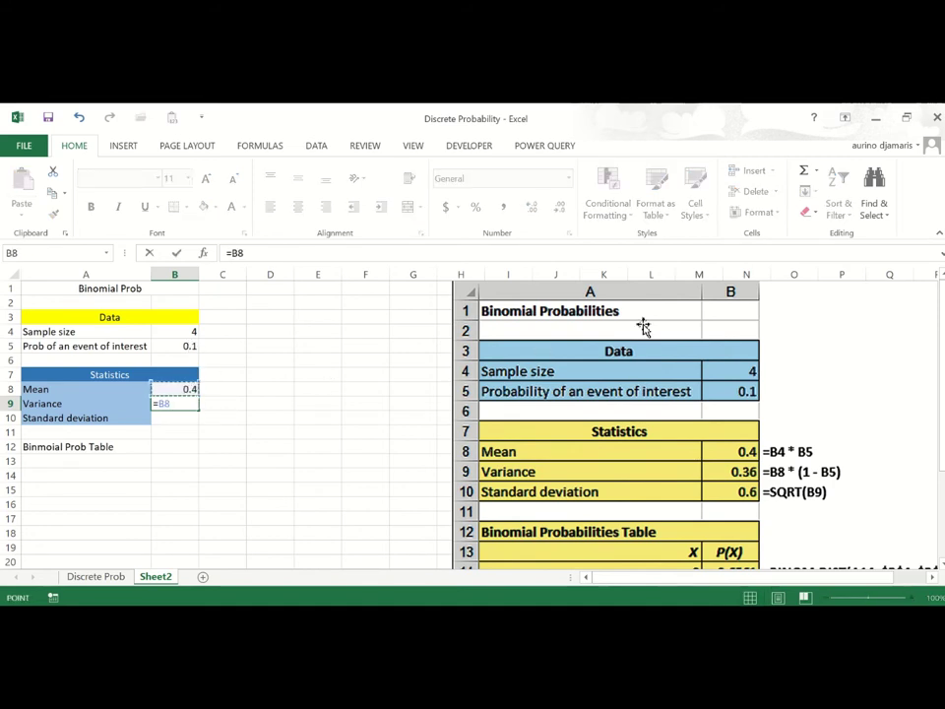
{"action": "type", "text": "*"}
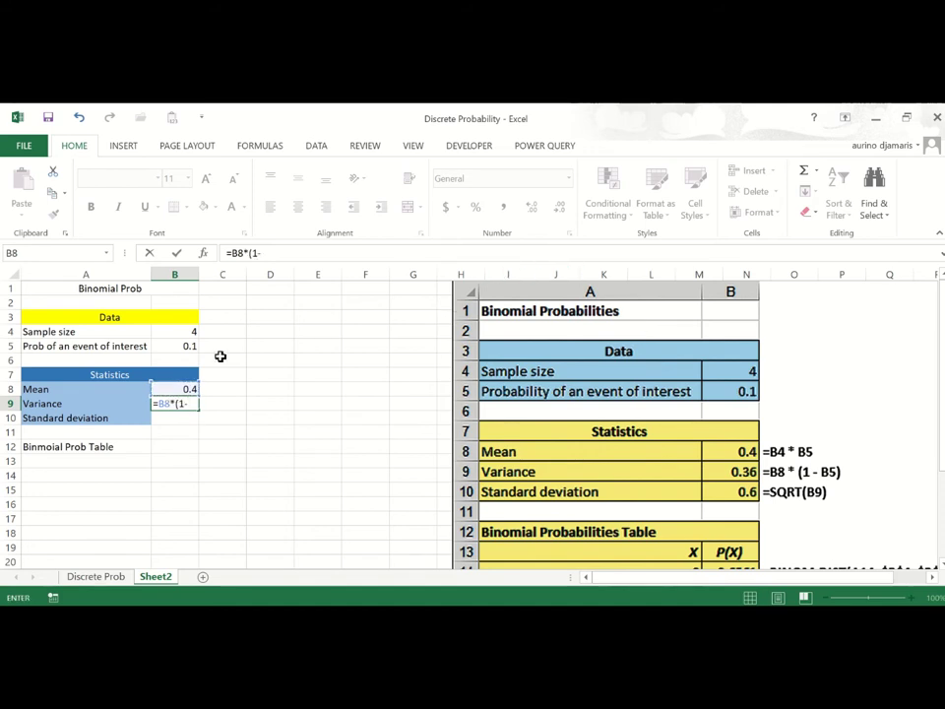
{"action": "left_click", "coordinate": [190, 346]}
{"action": "type", "text": ")"}
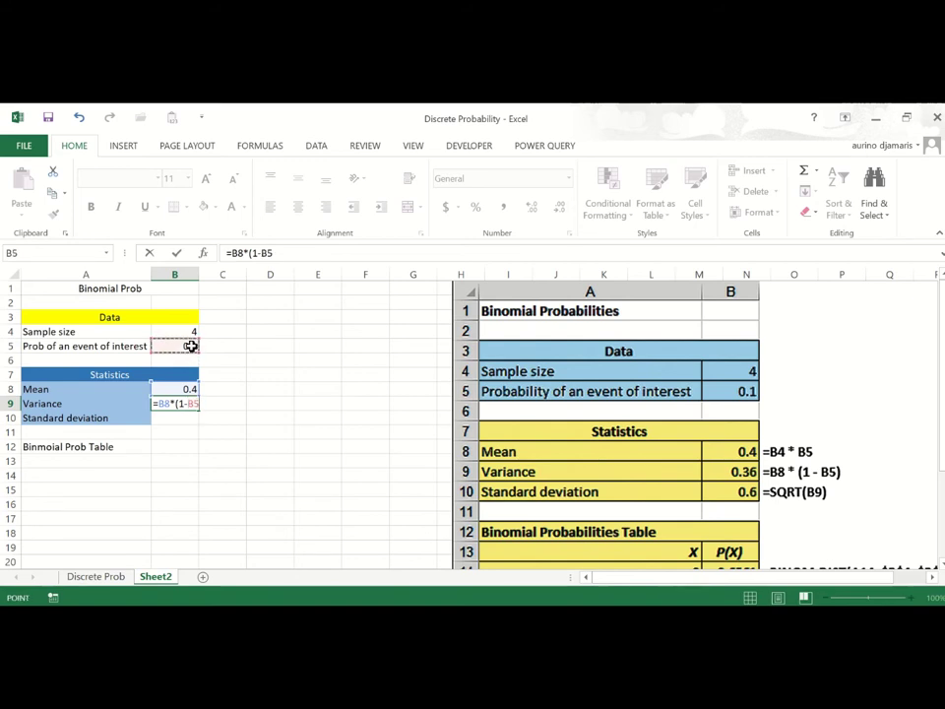
{"action": "key", "text": "Return"}
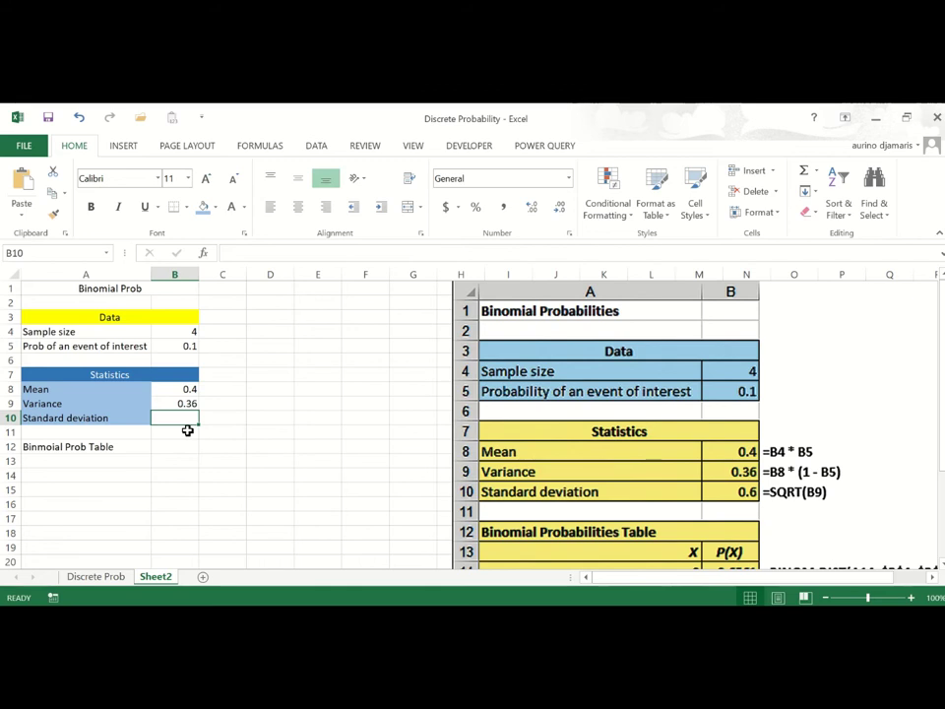
Calculate the standard deviation in B10 with the formula =SQRT(B9).
{"action": "type", "text": "="}
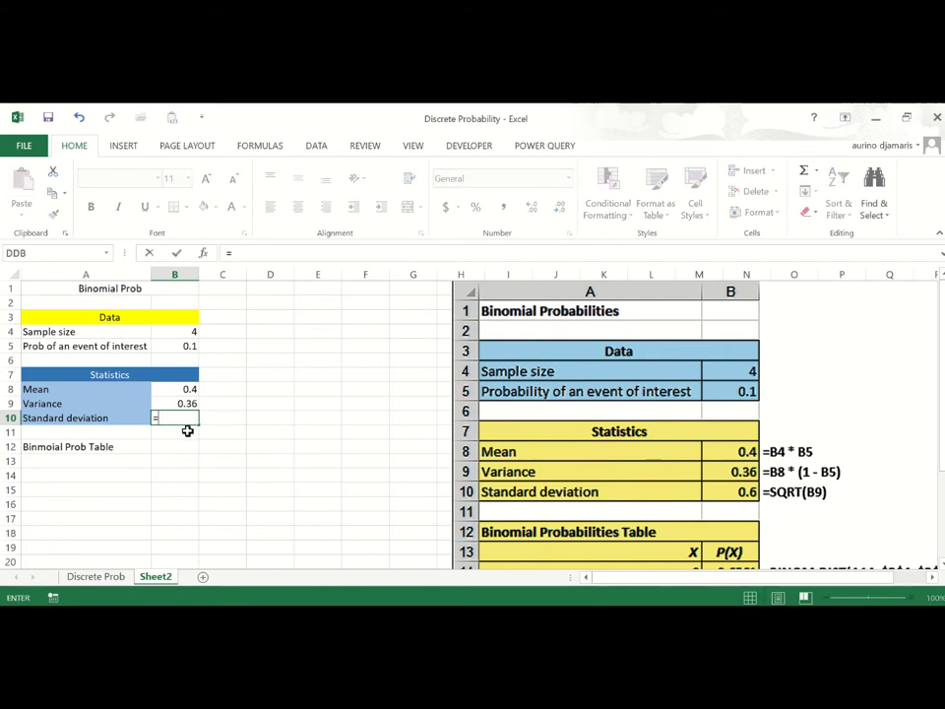
{"action": "type", "text": "sqrt("}
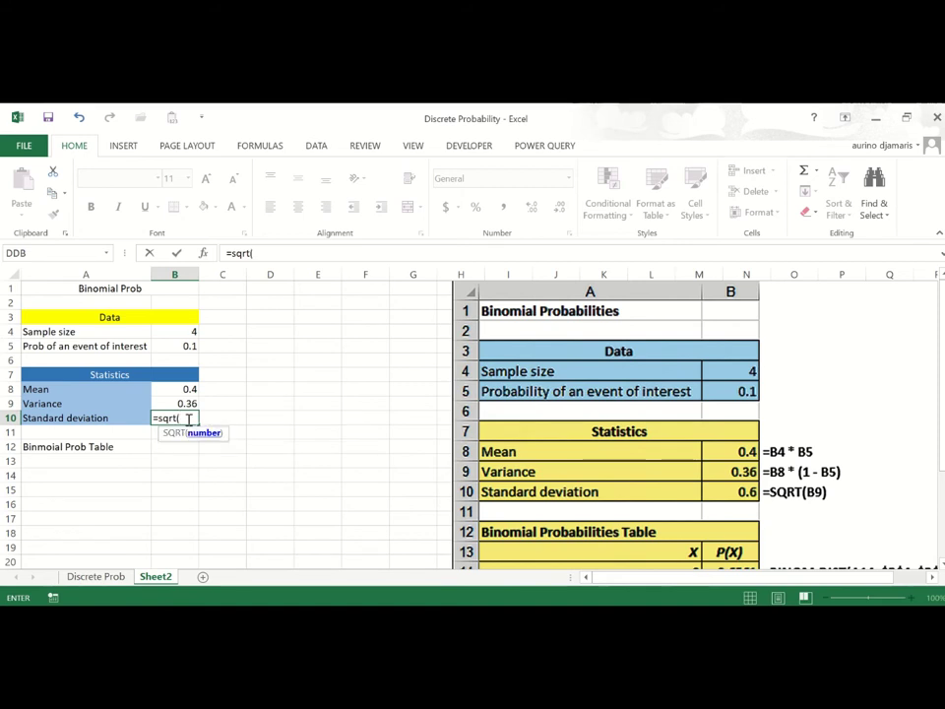
{"action": "left_click", "coordinate": [184, 404]}
{"action": "type", "text": ")"}
{"action": "key", "text": "Return"}
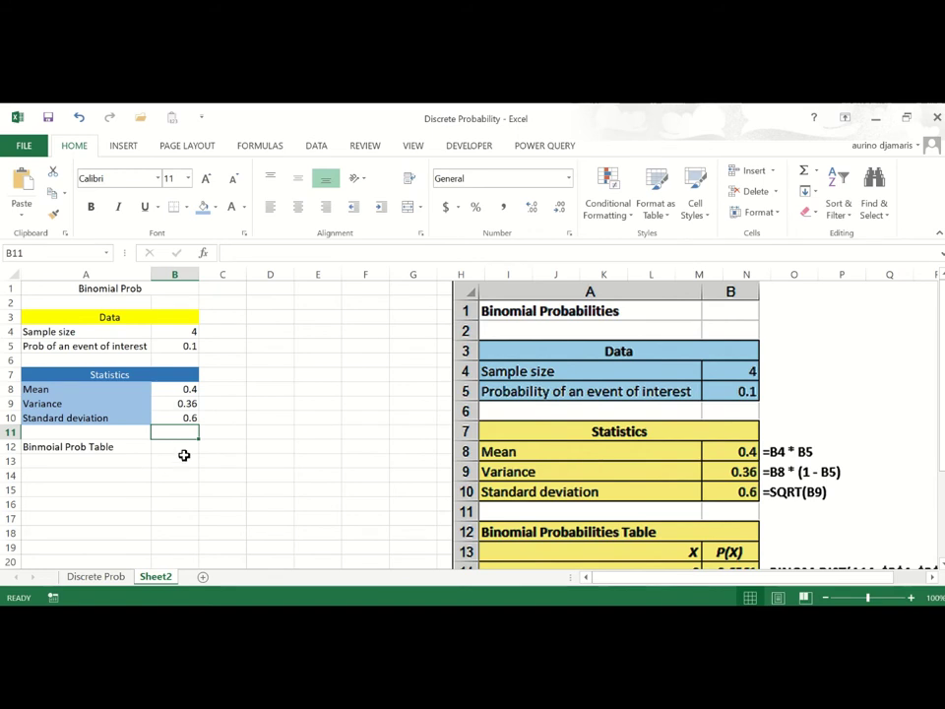
Enter the column heading x in A13, with a light blue fill and right alignment.
{"action": "key", "text": "Down"}
{"action": "key", "text": "Down"}
{"action": "key", "text": "Left"}
{"action": "type", "text": "x"}
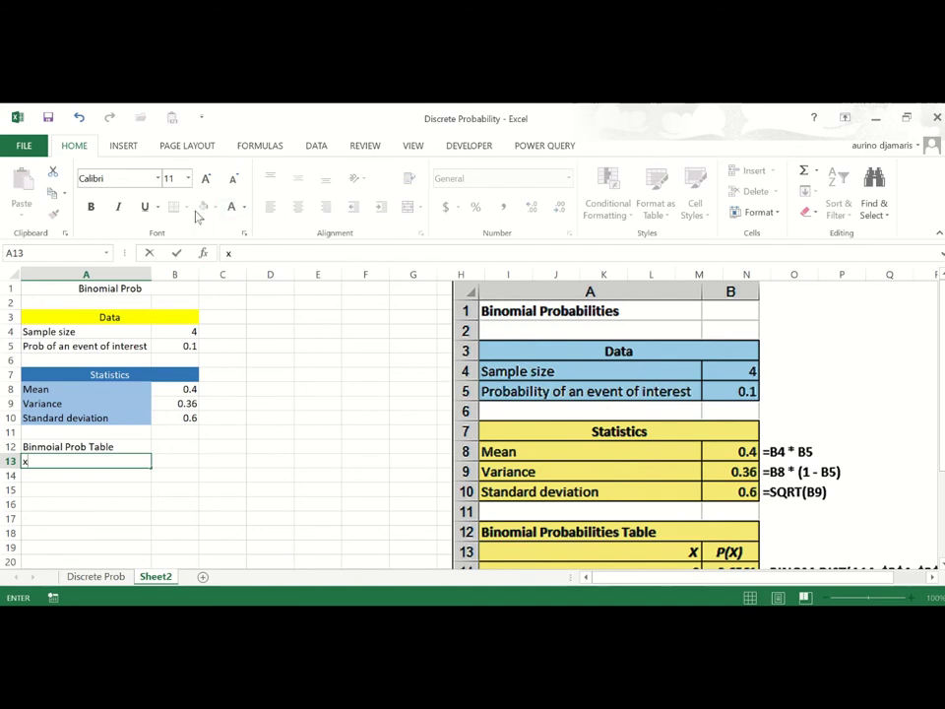
{"action": "left_click", "coordinate": [333, 348]}
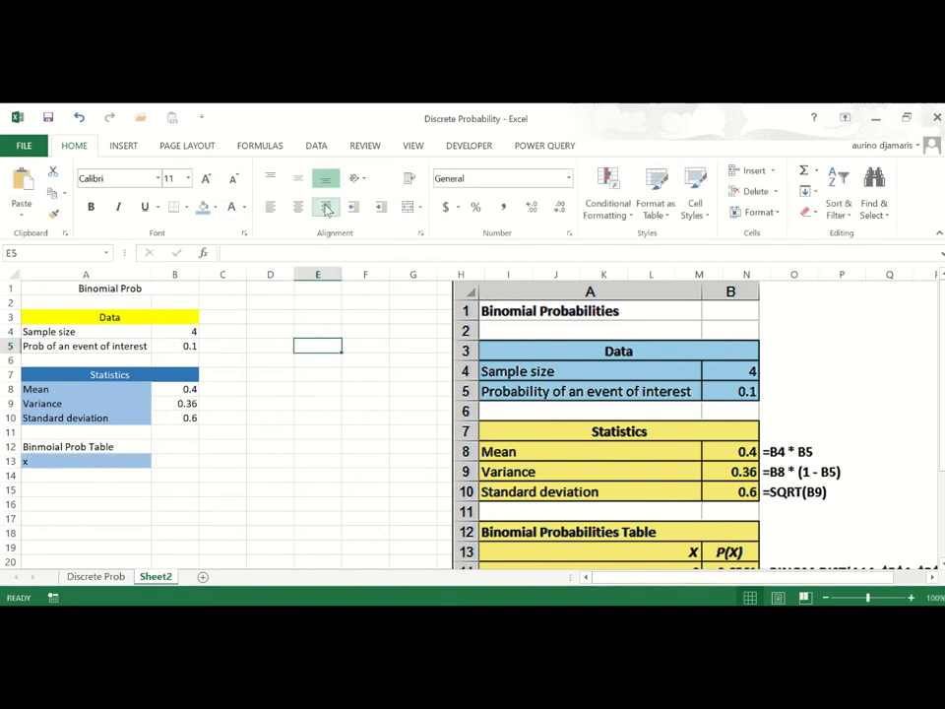
{"action": "left_click", "coordinate": [138, 458]}
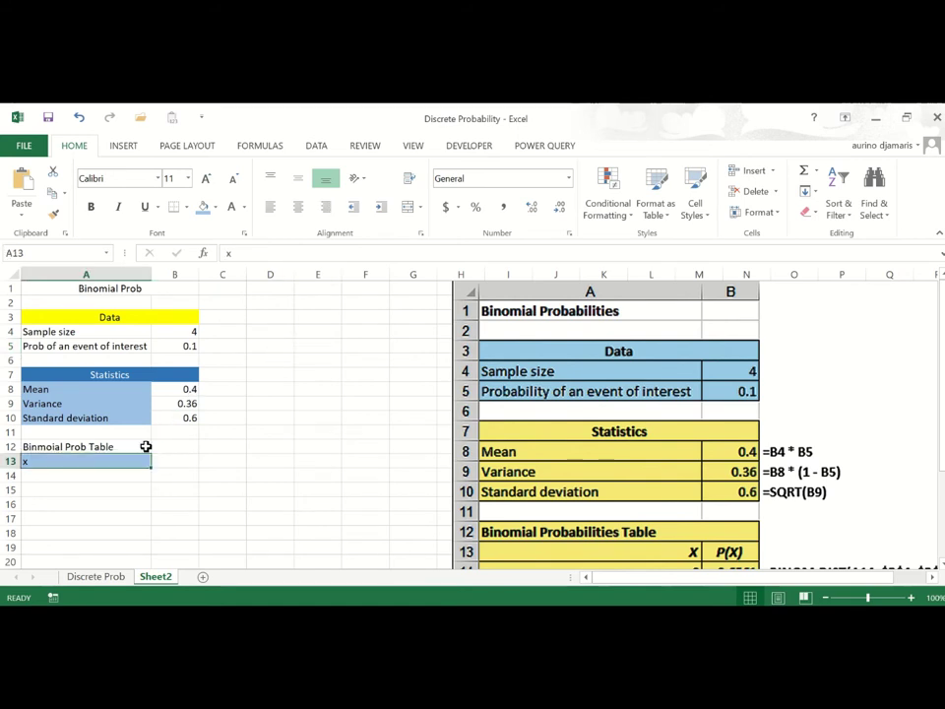
{"action": "left_click", "coordinate": [326, 207]}
Enter 0 in A14 and extend it down to A18 as a series from 0 to 4.
{"action": "scroll", "coordinate": [453, 449], "scroll_direction": "down", "scroll_amount": 3}
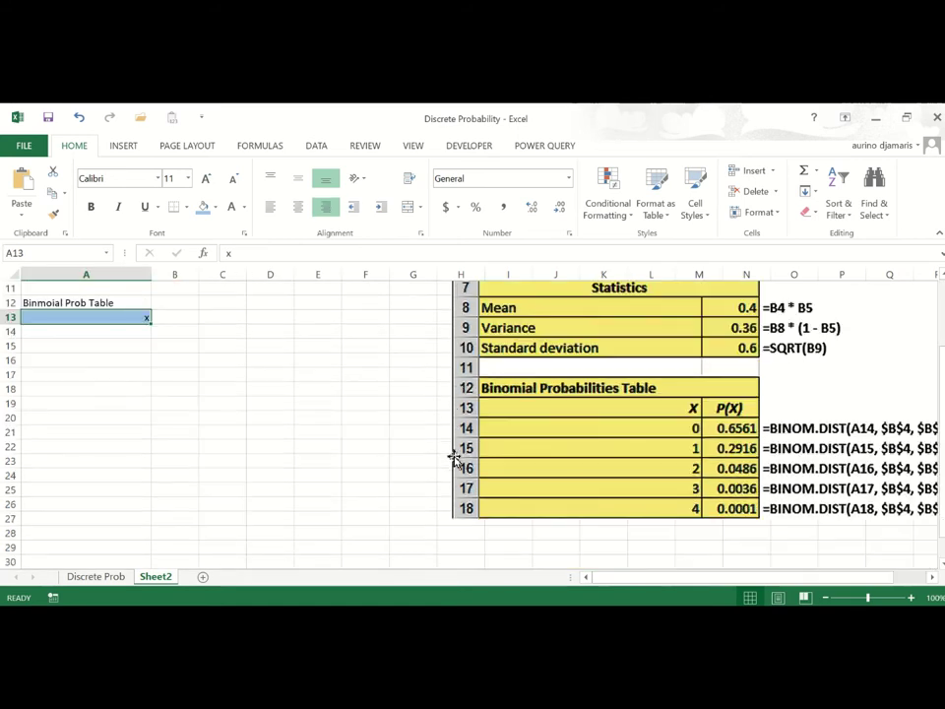
{"action": "left_click", "coordinate": [135, 331]}
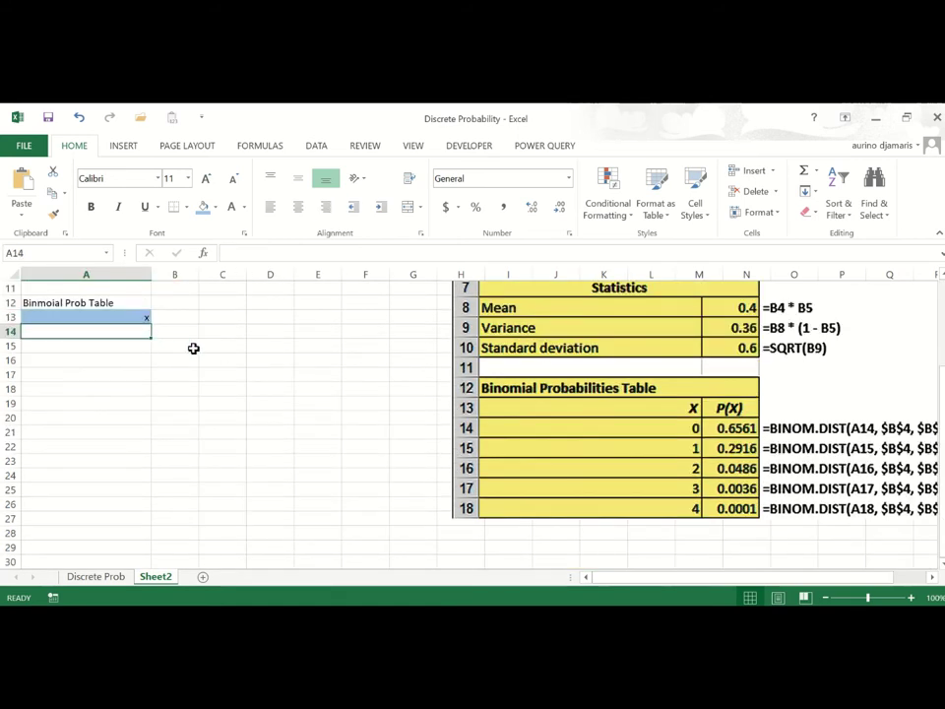
{"action": "type", "text": "0"}
{"action": "left_click", "coordinate": [120, 375]}
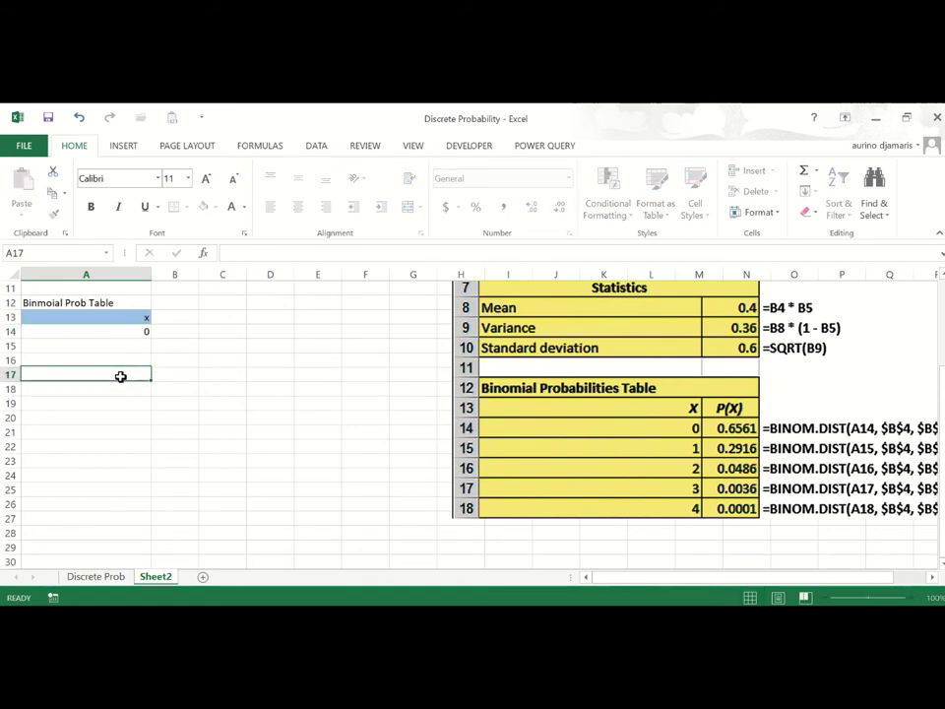
{"action": "left_click", "coordinate": [133, 335]}
{"action": "left_click_drag", "start_coordinate": [152, 340], "coordinate": [152, 393]}
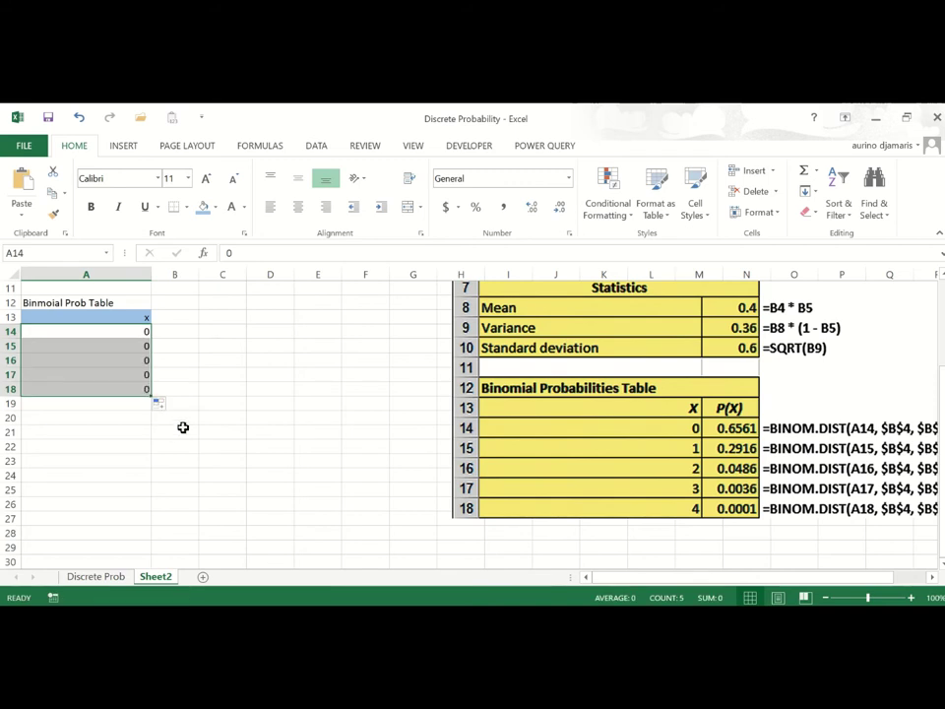
{"action": "left_click", "coordinate": [162, 405]}
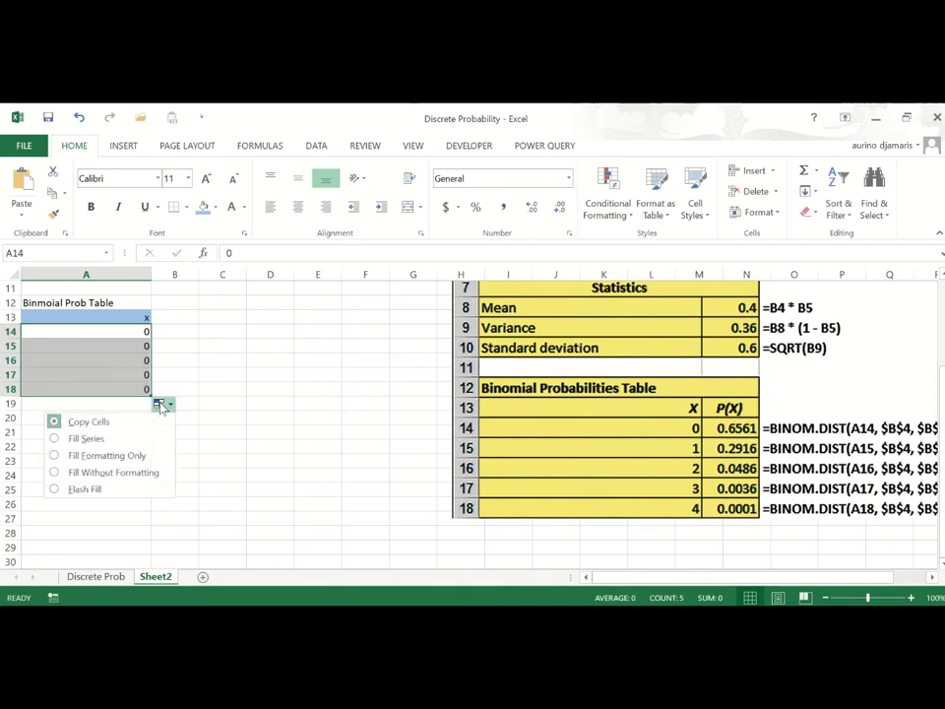
{"action": "left_click", "coordinate": [110, 439]}
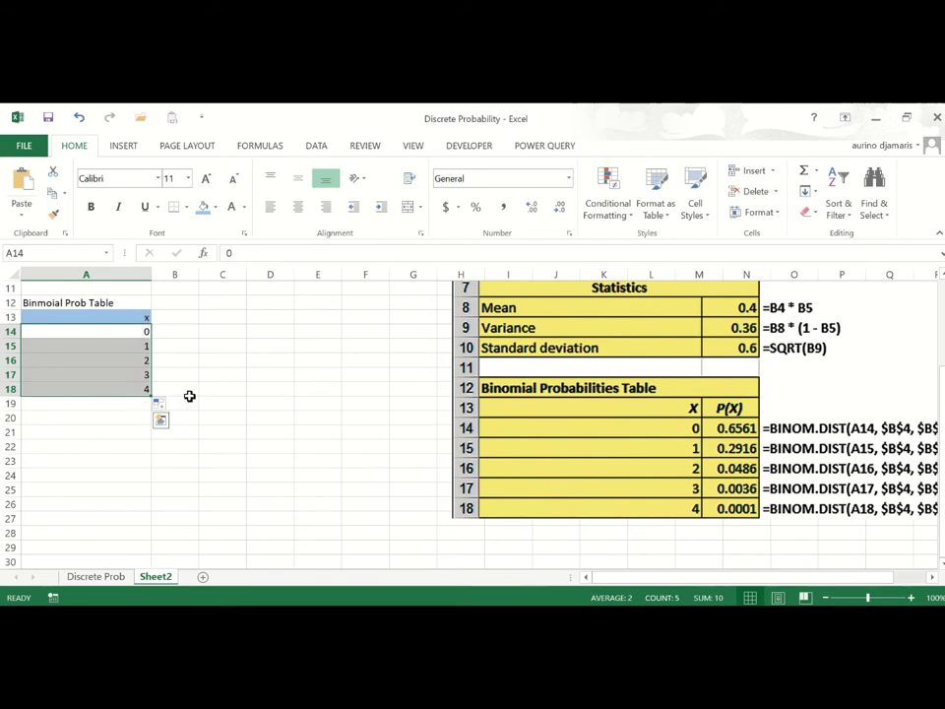
Enter the column heading P(X) in B13.
{"action": "left_click", "coordinate": [170, 333]}
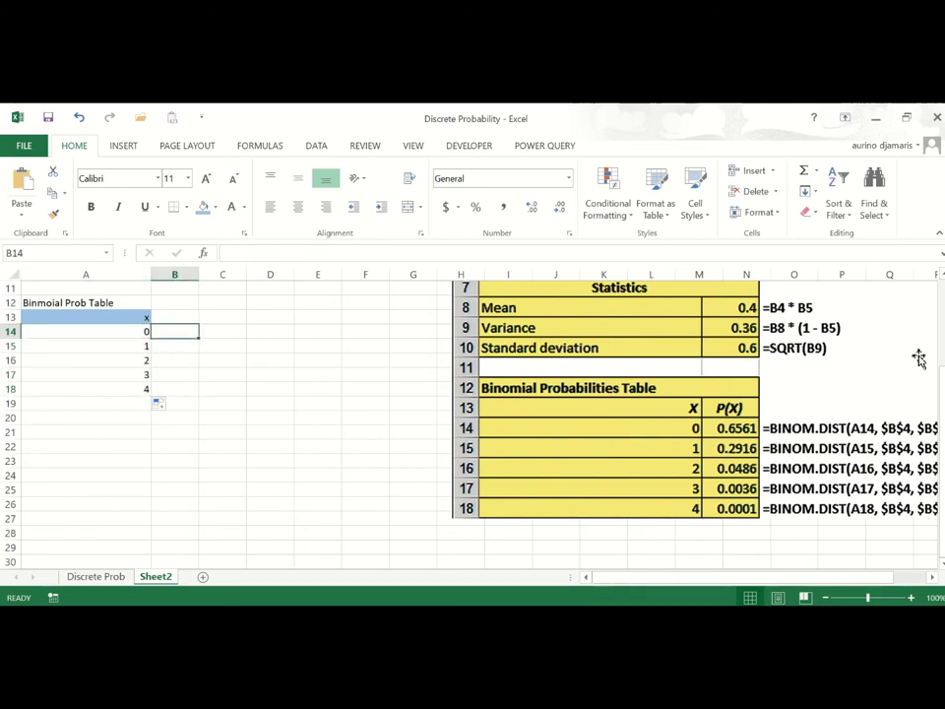
{"action": "key", "text": "Up"}
{"action": "type", "text": "P)x)"}
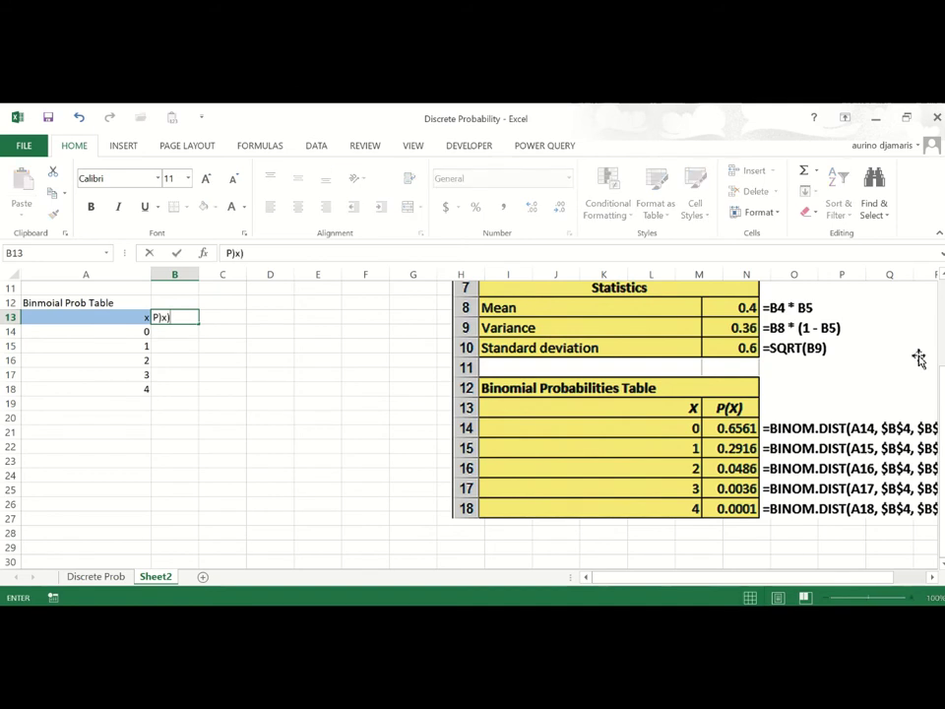
{"action": "key", "text": "BackSpace"}
{"action": "type", "text": "(X)"}
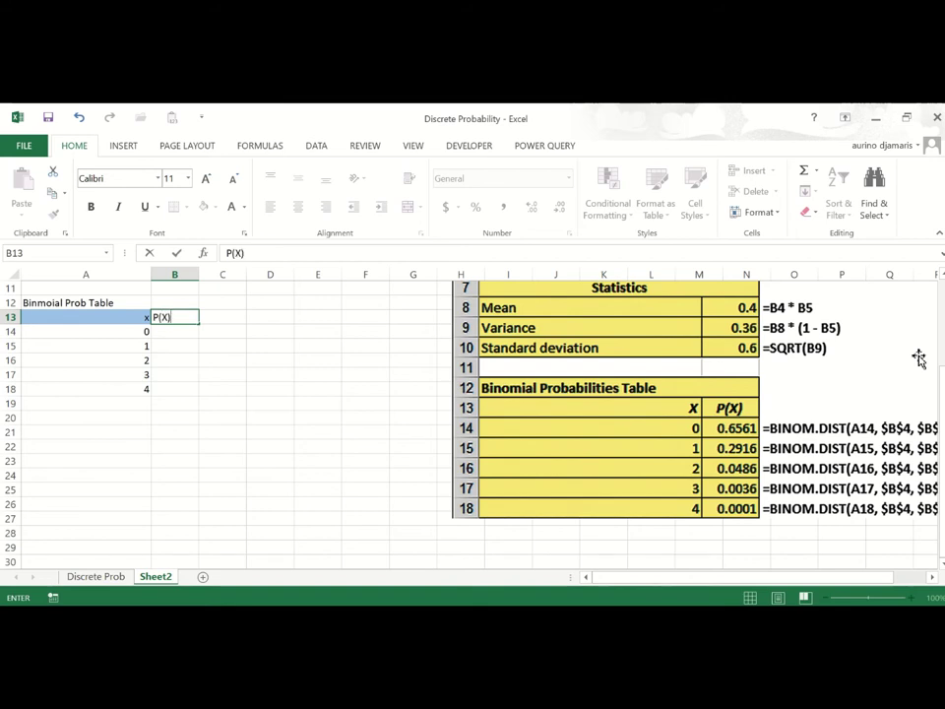
{"action": "key", "text": "Return"}
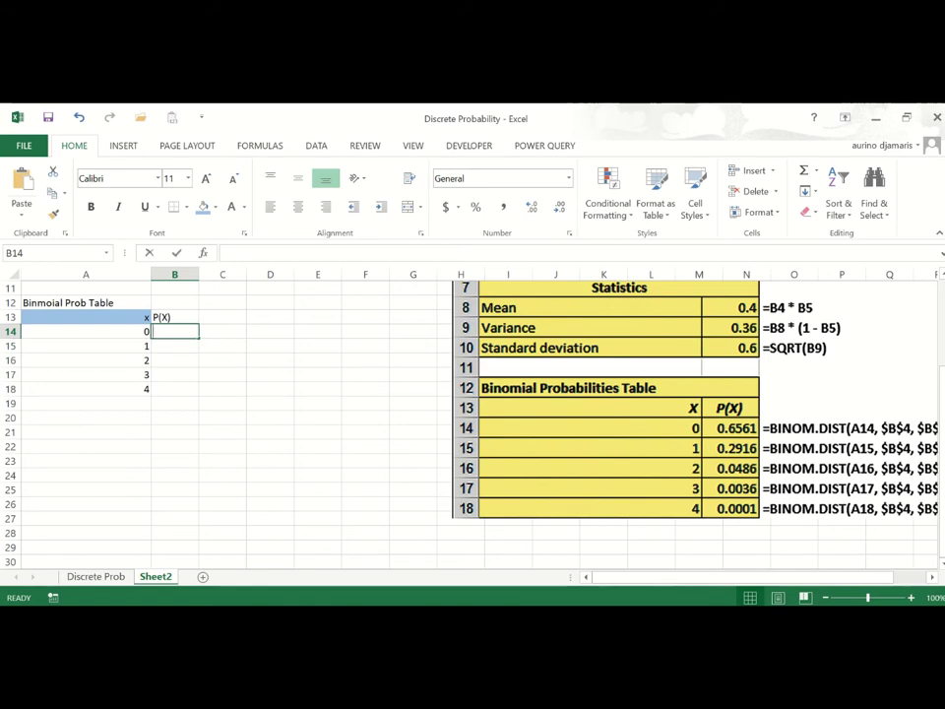
Start a BINOM.DIST formula in B14 with A14 as the number of successes and the absolute reference $B$4 as the trials.
{"action": "type", "text": "=bu"}
{"action": "key", "text": "BackSpace"}
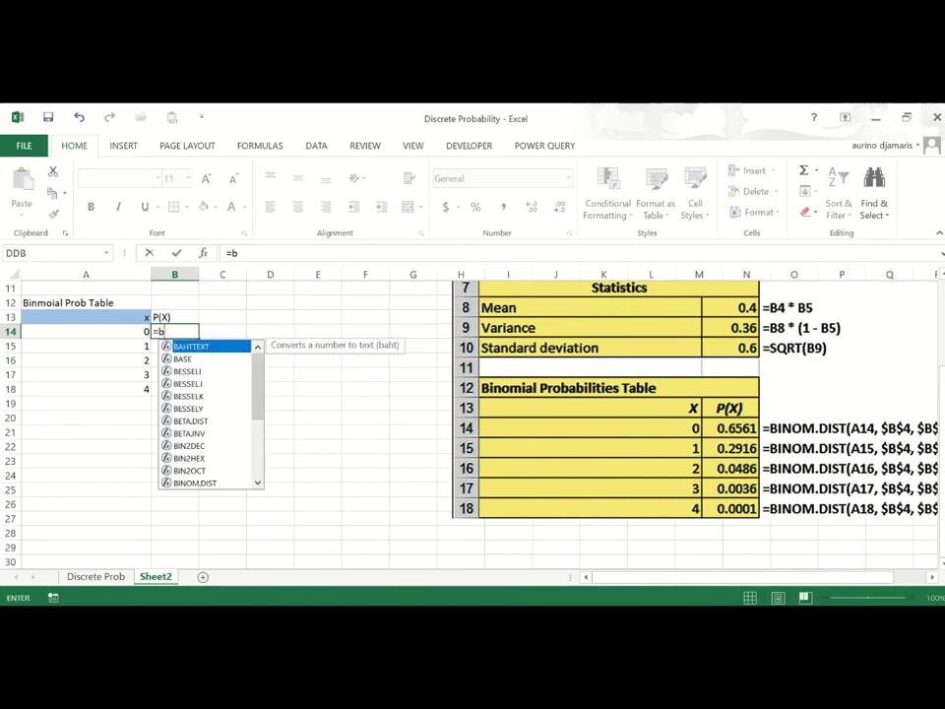
{"action": "type", "text": "in"}
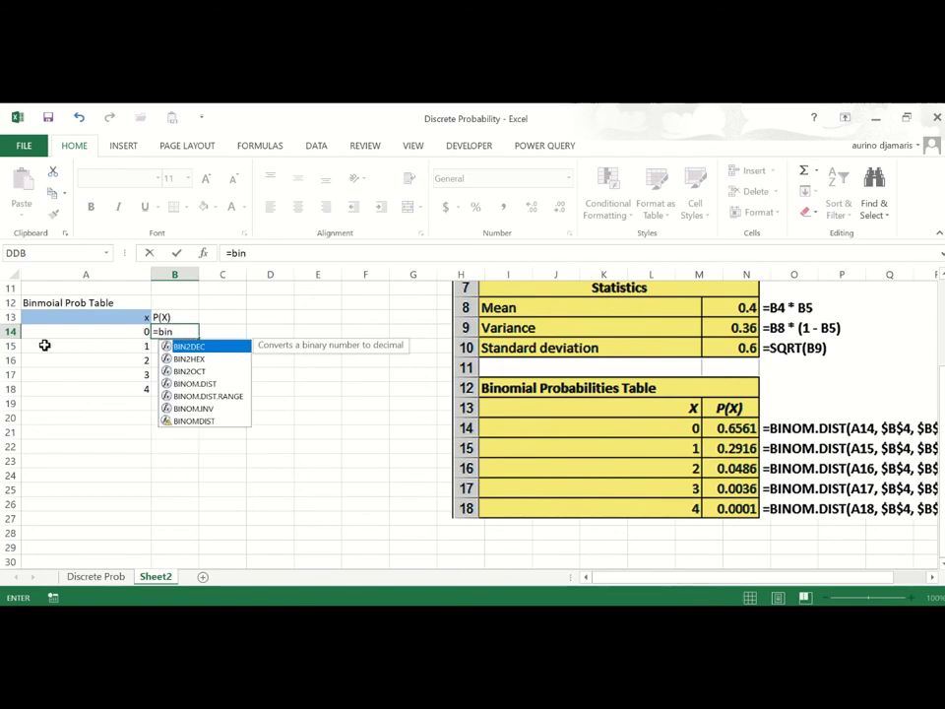
{"action": "left_click", "coordinate": [201, 386]}
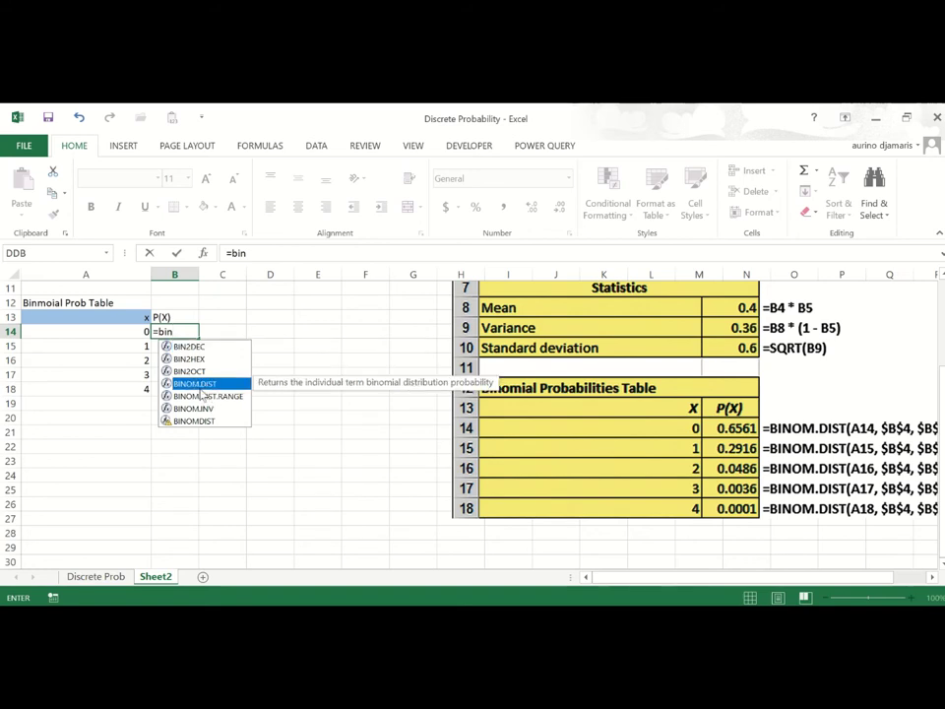
{"action": "double_click", "coordinate": [209, 384]}
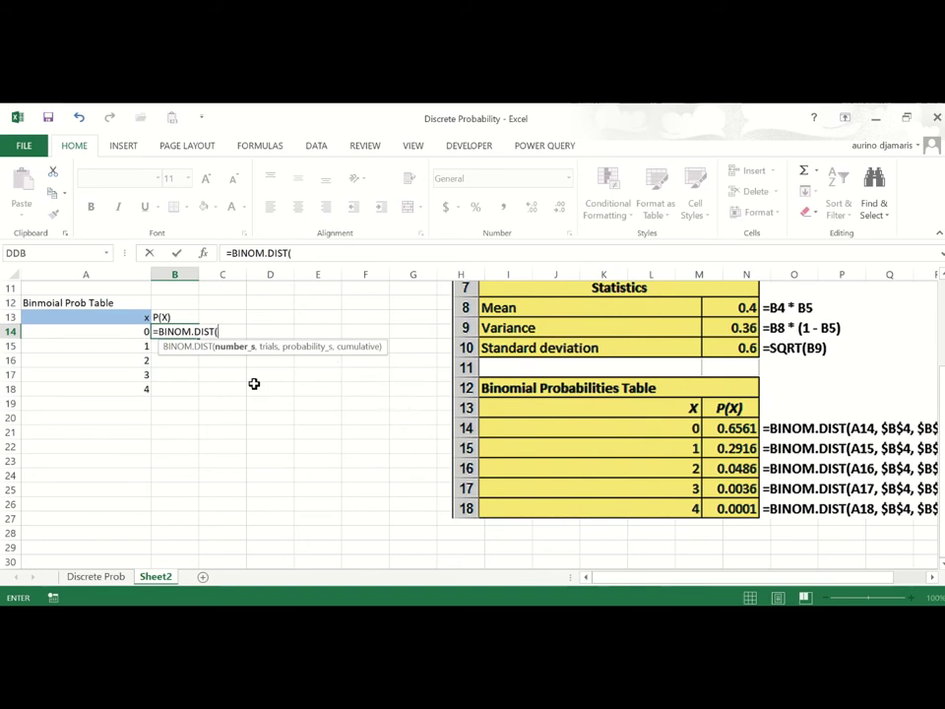
{"action": "scroll", "coordinate": [217, 389], "scroll_direction": "up", "scroll_amount": 3}
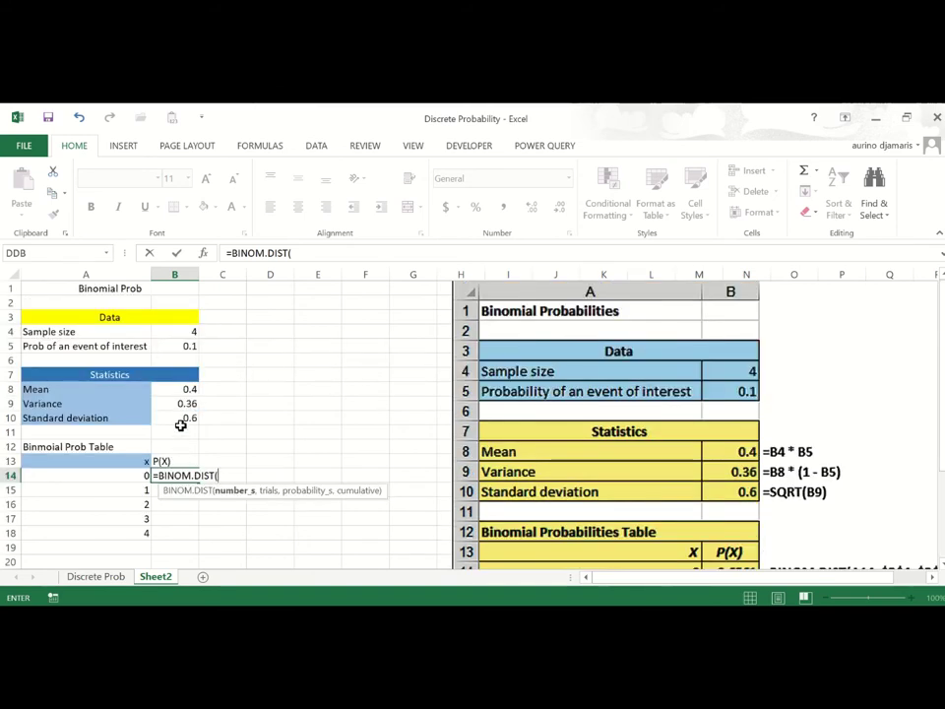
{"action": "left_click", "coordinate": [140, 475]}
{"action": "type", "text": ","}
{"action": "scroll", "coordinate": [403, 442], "scroll_direction": "down", "scroll_amount": 2}
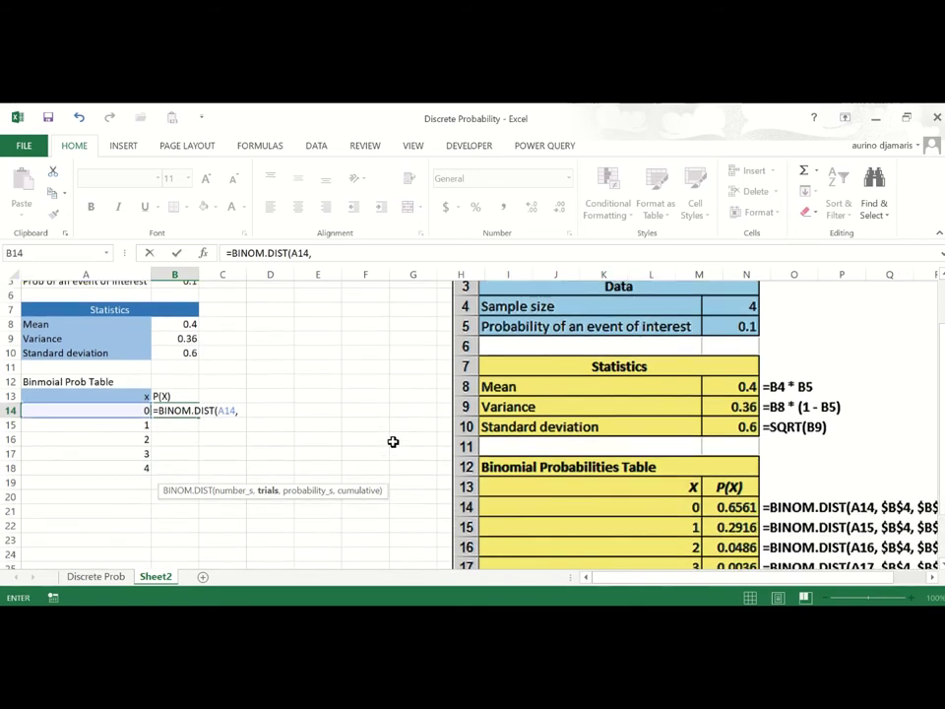
{"action": "scroll", "coordinate": [382, 450], "scroll_direction": "up", "scroll_amount": 2}
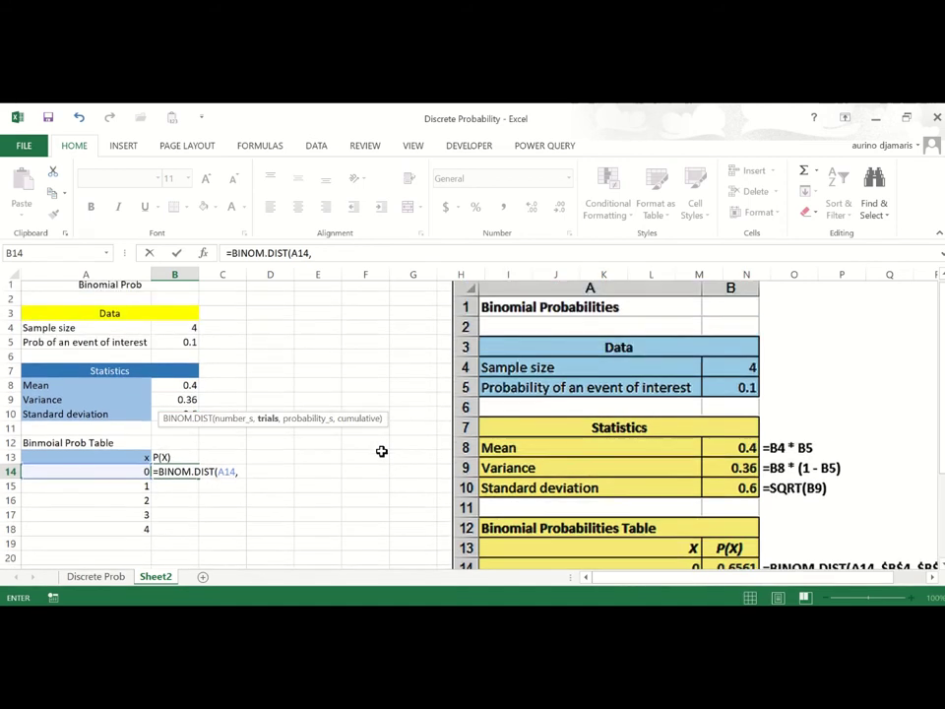
{"action": "left_click", "coordinate": [184, 333]}
{"action": "key", "text": "F4"}
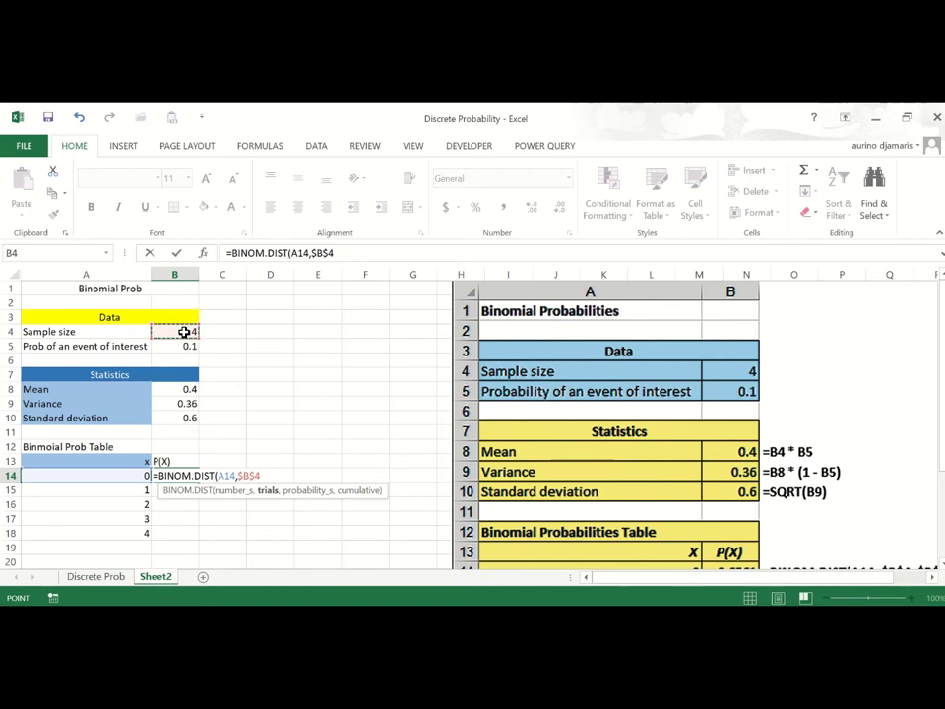
{"action": "type", "text": ","}
Complete the B14 formula with $B$5 as the probability and FALSE for cumulative, consulting the formula in the reference picture.
{"action": "scroll", "coordinate": [187, 332], "scroll_direction": "down", "scroll_amount": 2}
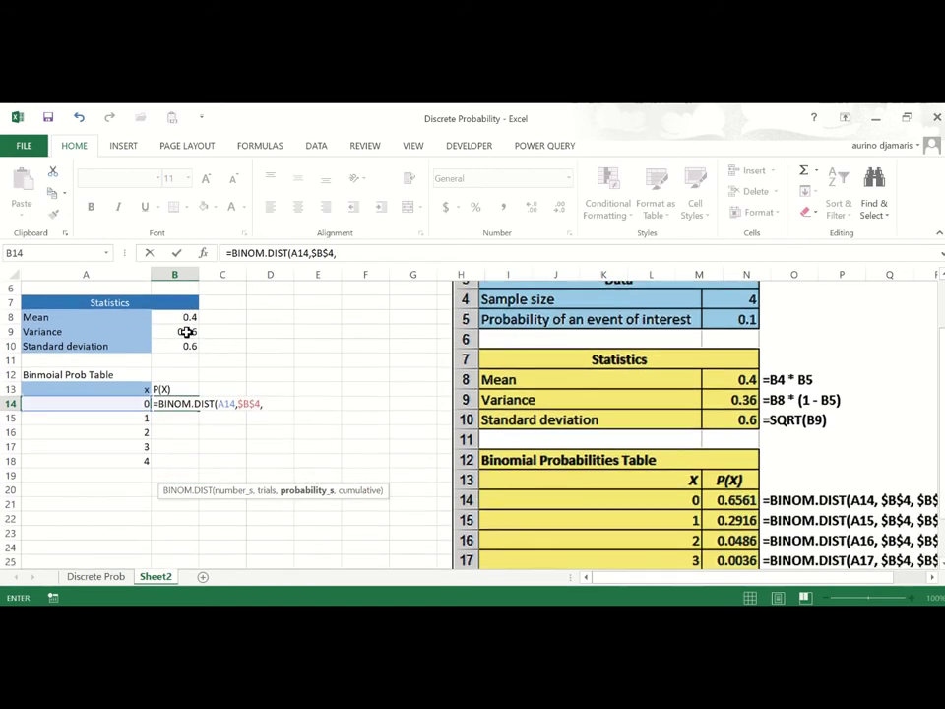
{"action": "left_click", "coordinate": [932, 578]}
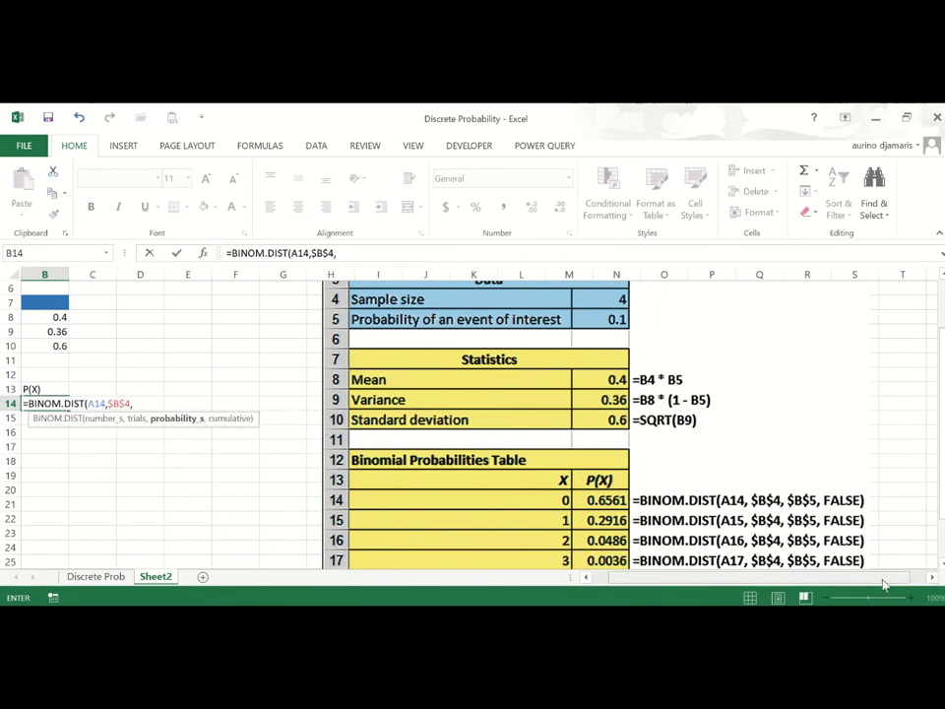
{"action": "left_click_drag", "start_coordinate": [837, 581], "coordinate": [585, 543]}
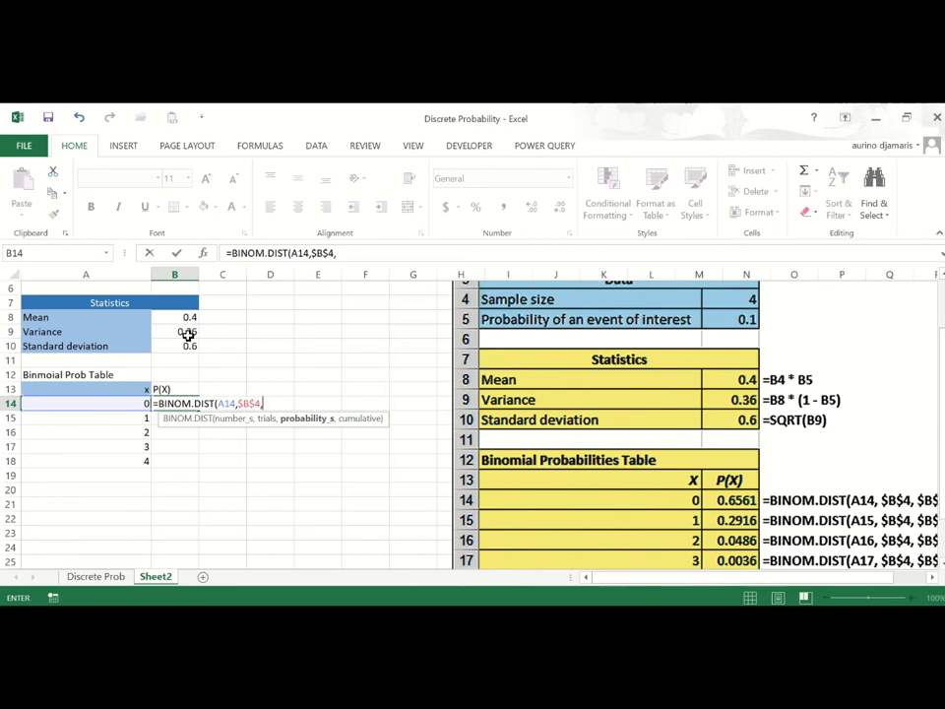
{"action": "scroll", "coordinate": [190, 338], "scroll_direction": "up", "scroll_amount": 2}
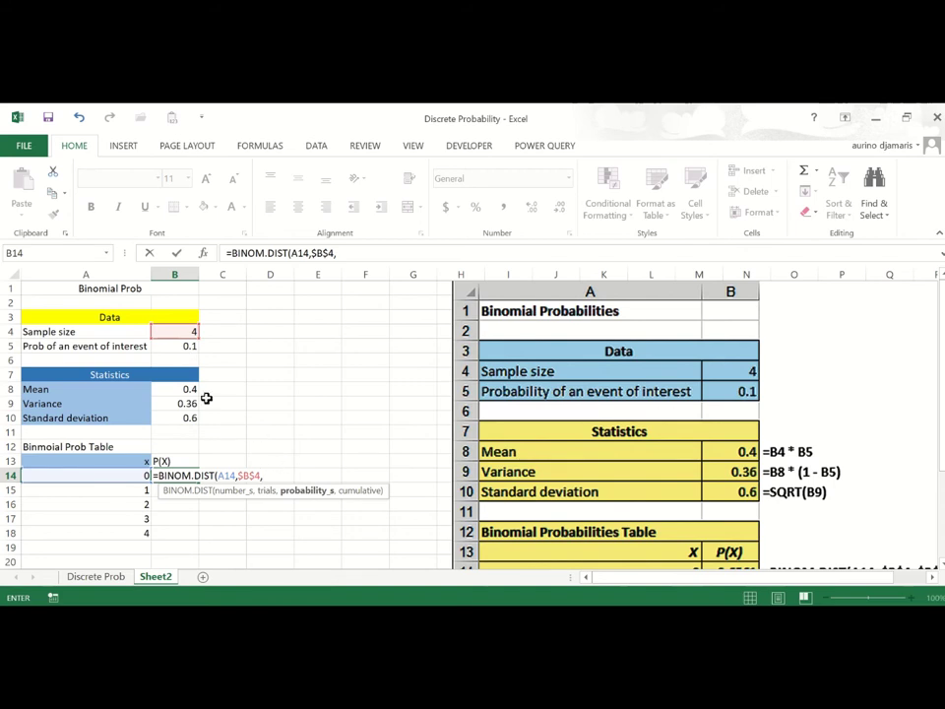
{"action": "left_click", "coordinate": [185, 347]}
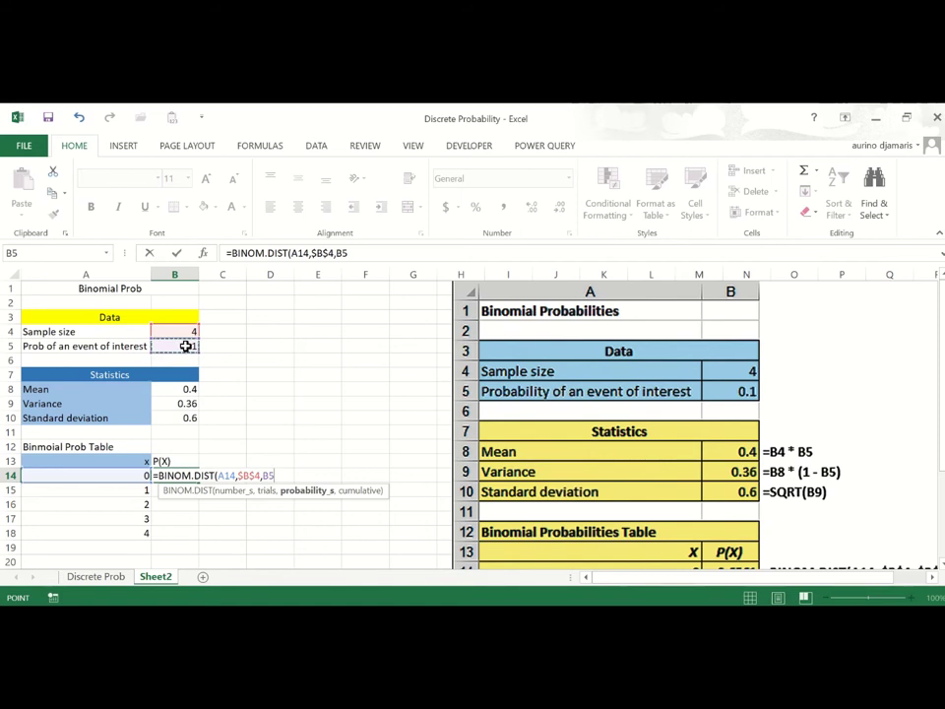
{"action": "key", "text": "F4"}
{"action": "type", "text": ","}
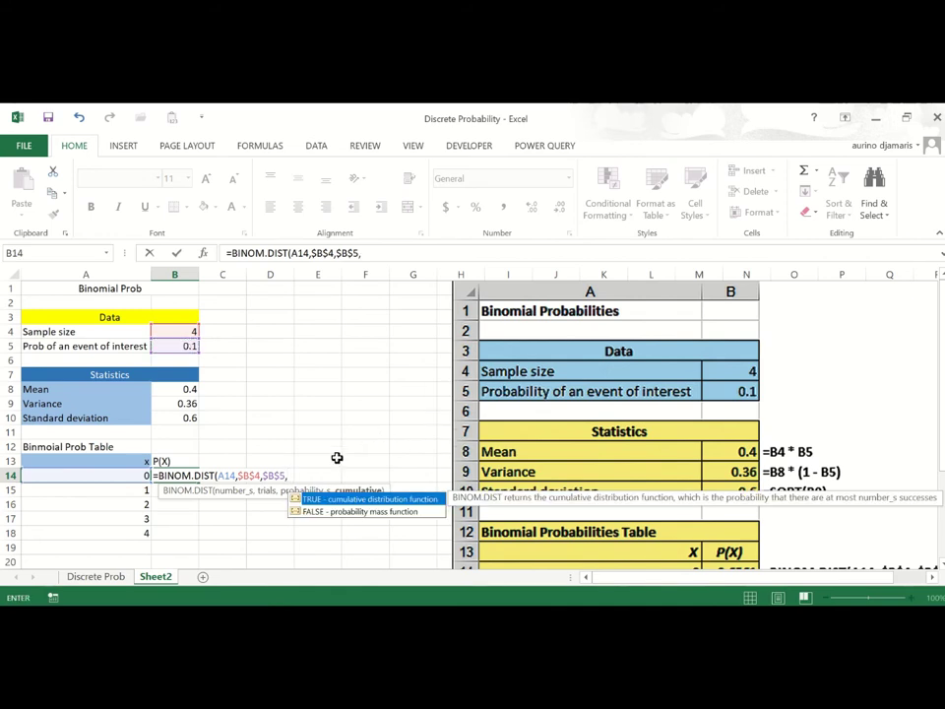
{"action": "double_click", "coordinate": [328, 512]}
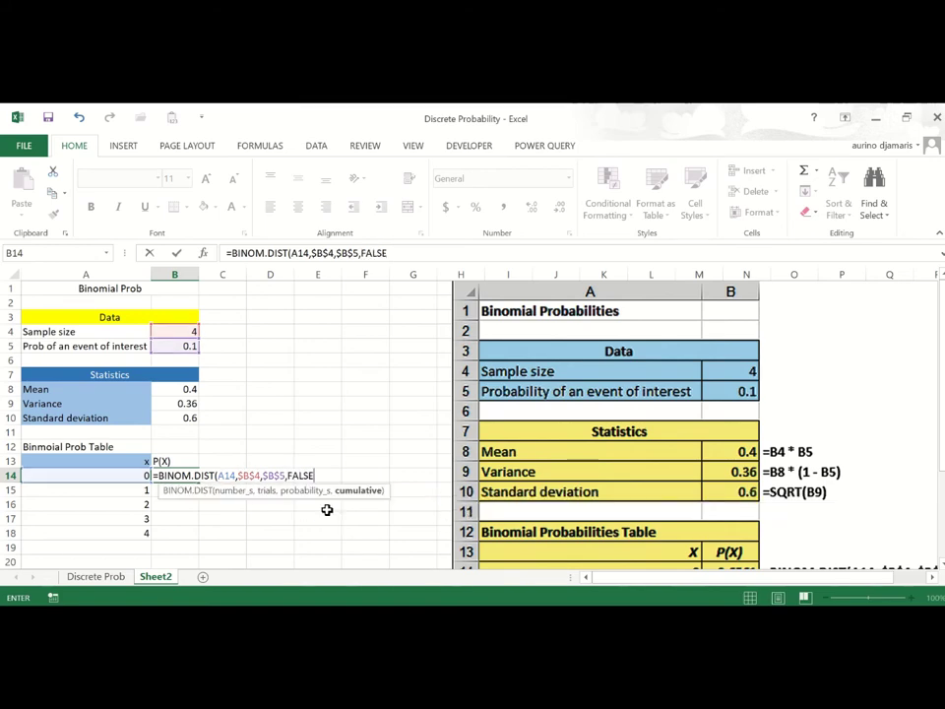
{"action": "key", "text": "Return"}
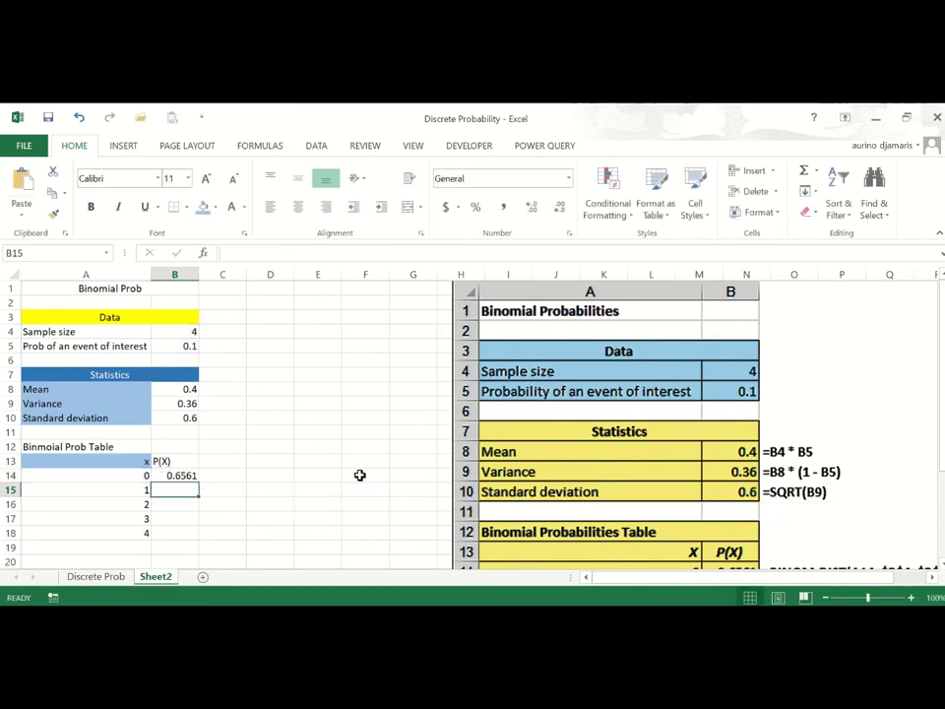
Fill the BINOM.DIST formula from B14 down to B18.
{"action": "scroll", "coordinate": [672, 493], "scroll_direction": "down", "scroll_amount": 4}
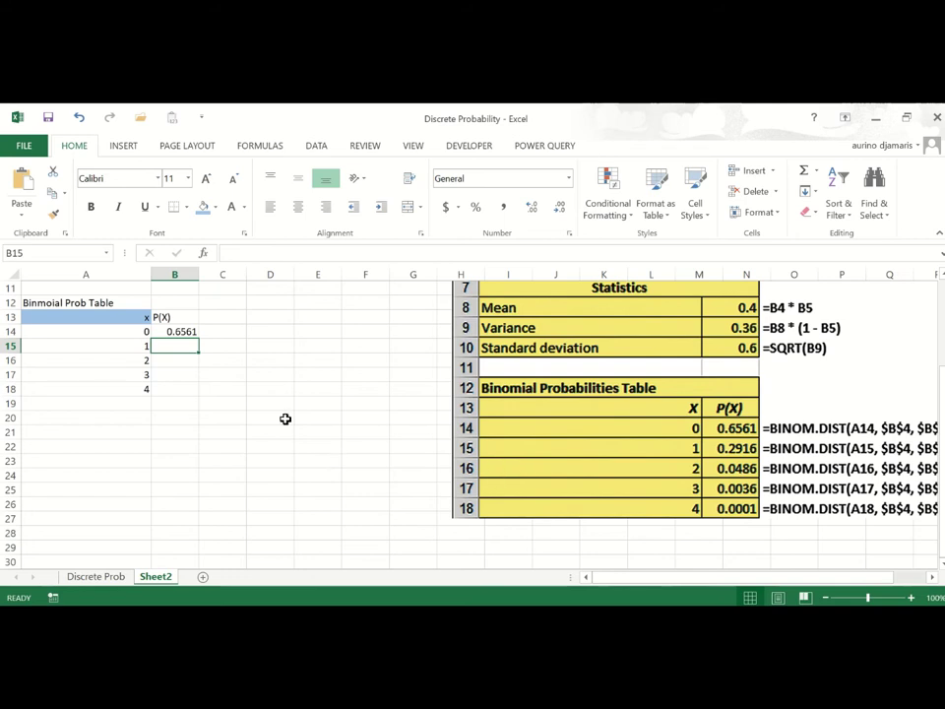
{"action": "left_click", "coordinate": [185, 334]}
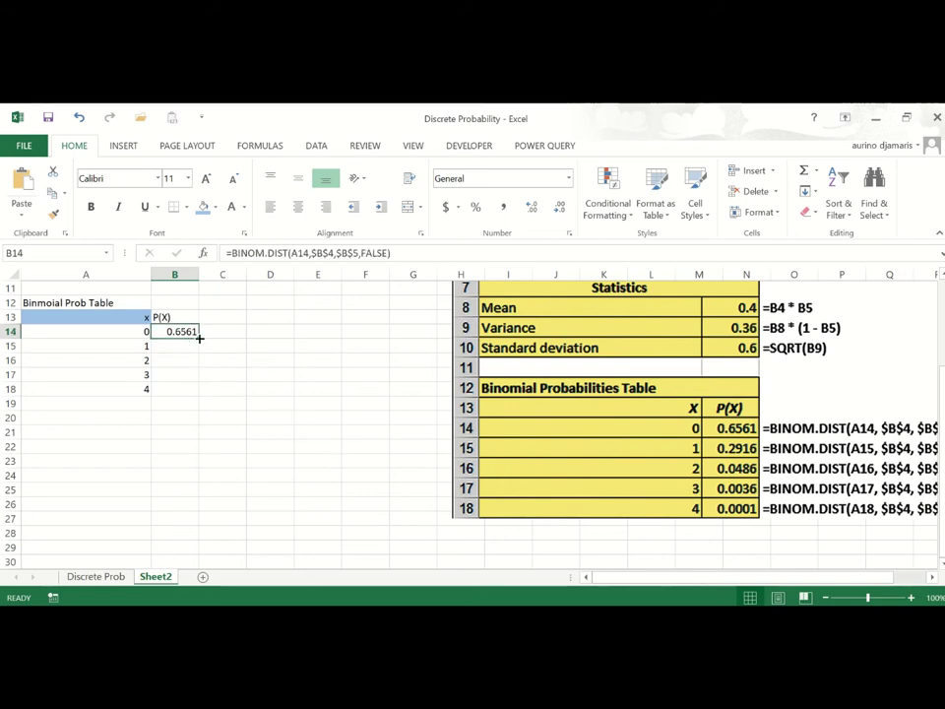
{"action": "double_click", "coordinate": [199, 338]}
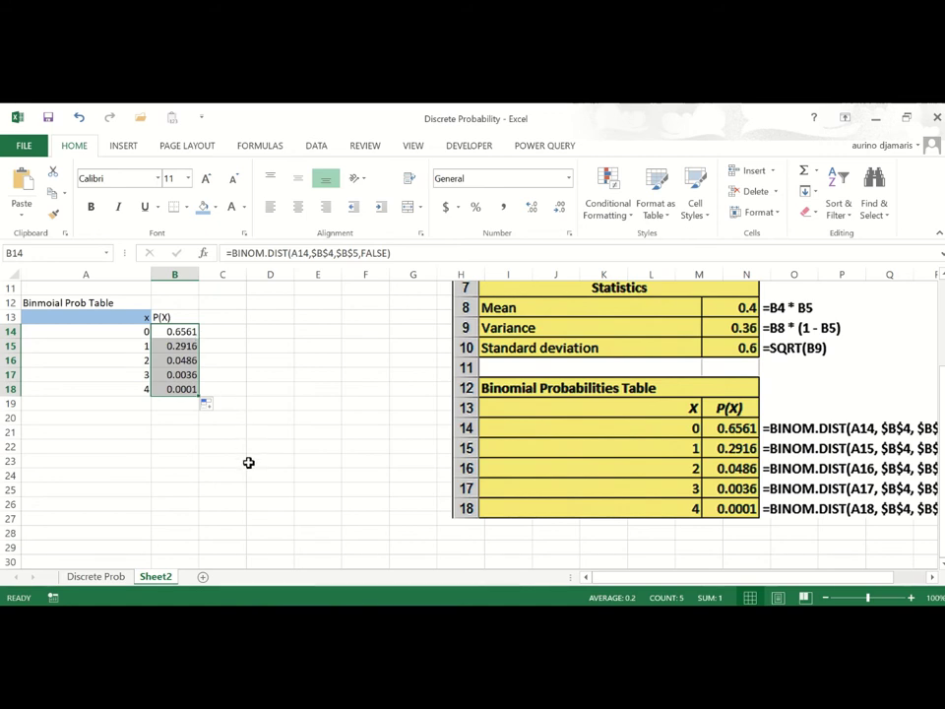
{"action": "scroll", "coordinate": [331, 456], "scroll_direction": "up", "scroll_amount": 2}
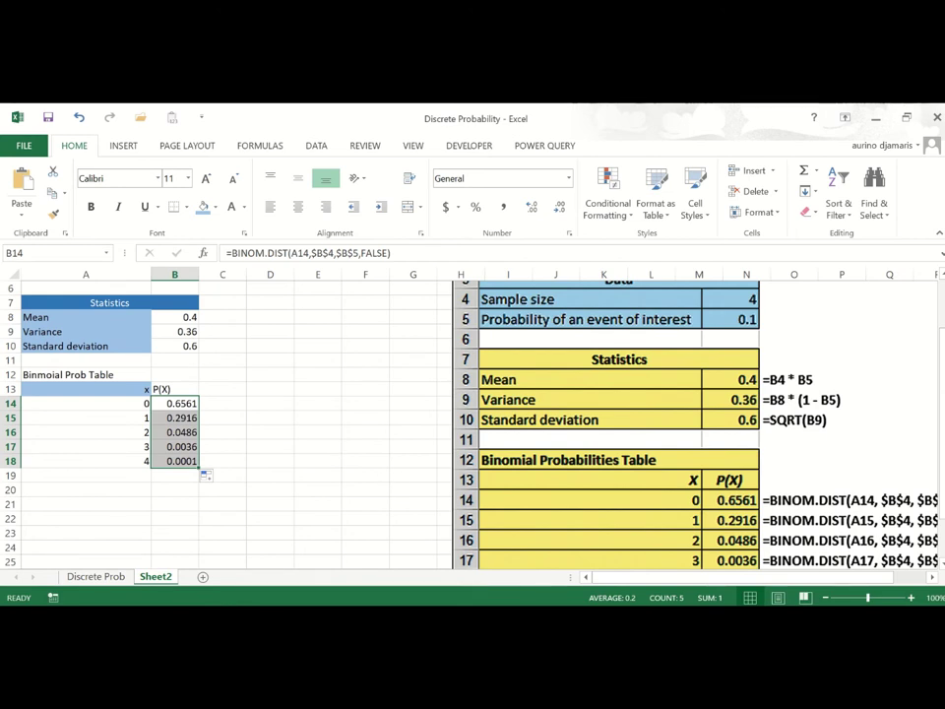
Dismiss the Google Drive sync warning about photos that can't be converted and return to the workbook.
{"action": "key", "text": "alt+Tab"}
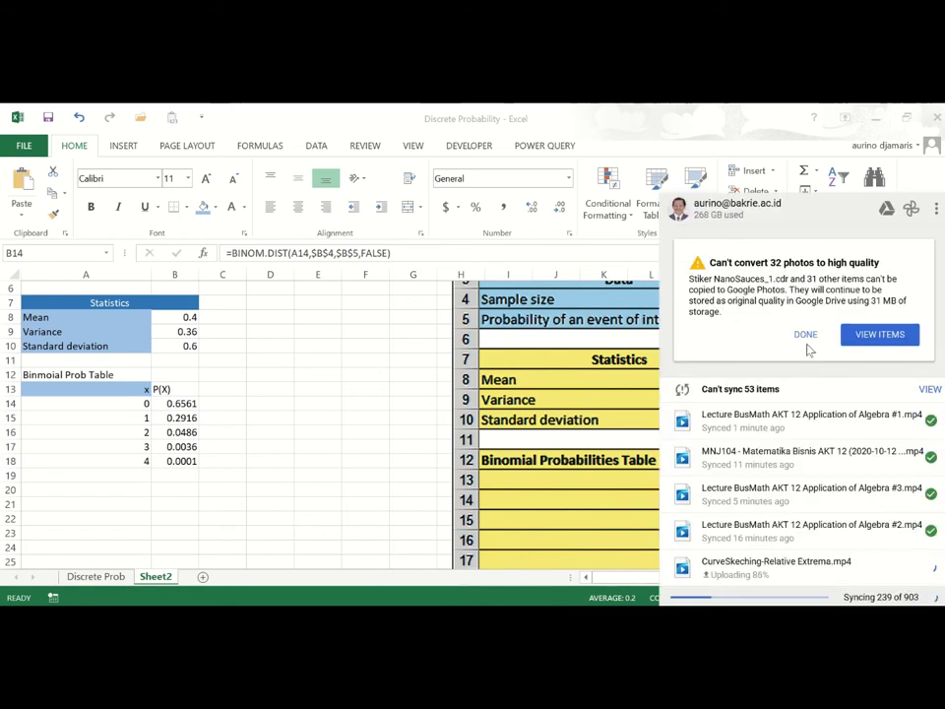
{"action": "left_click", "coordinate": [806, 335]}
{"action": "left_click", "coordinate": [935, 365]}
{"action": "left_click", "coordinate": [847, 429]}
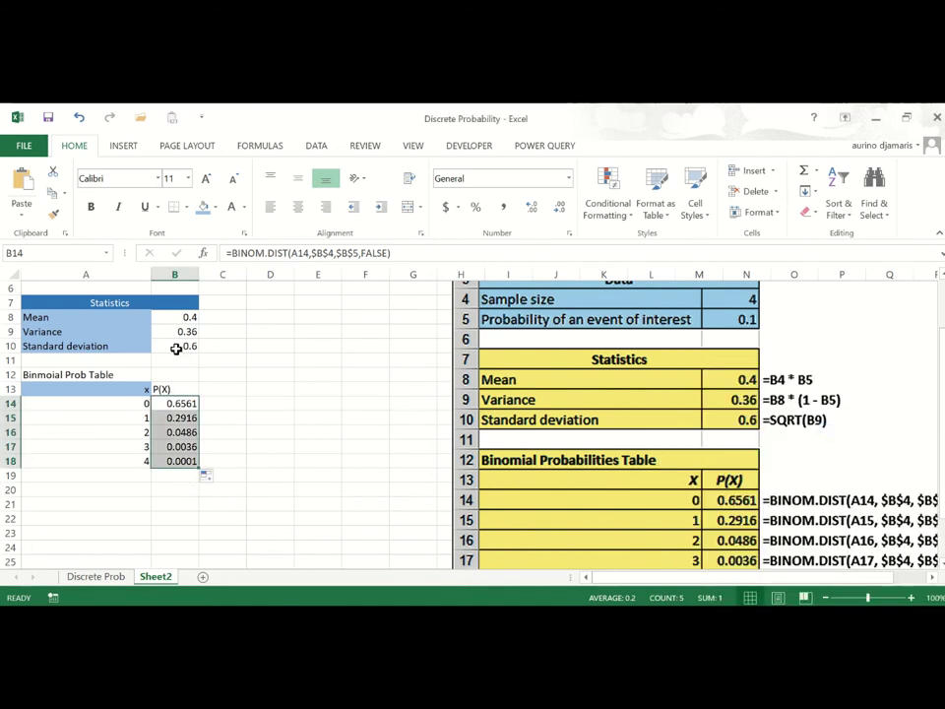
Review the x values and their binomial probabilities in A14:B18.
{"action": "left_click", "coordinate": [135, 407]}
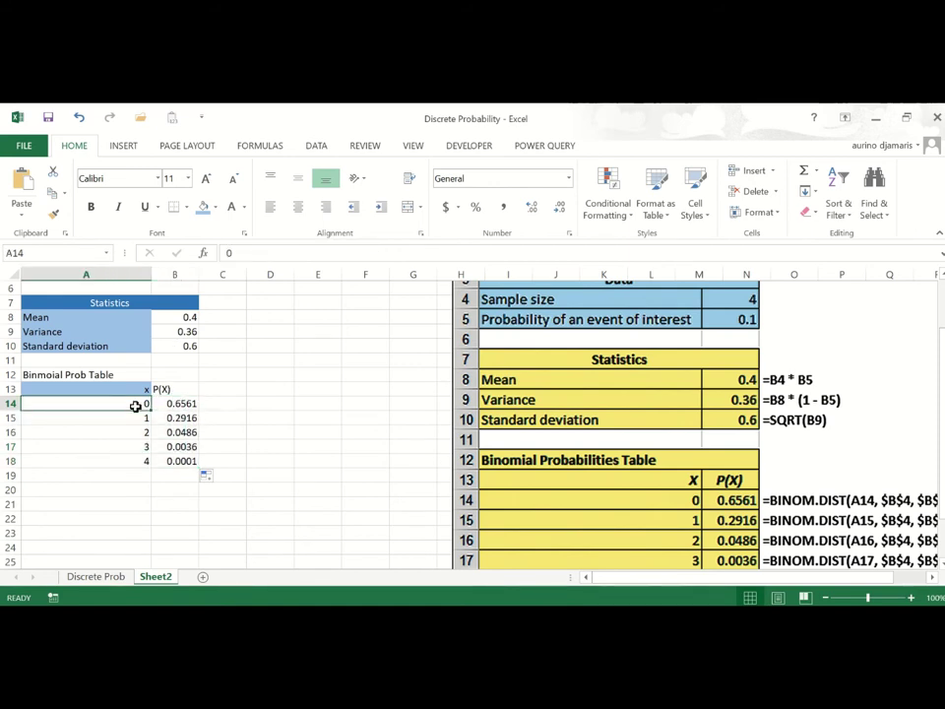
{"action": "left_click", "coordinate": [187, 404]}
{"action": "left_click", "coordinate": [169, 429]}
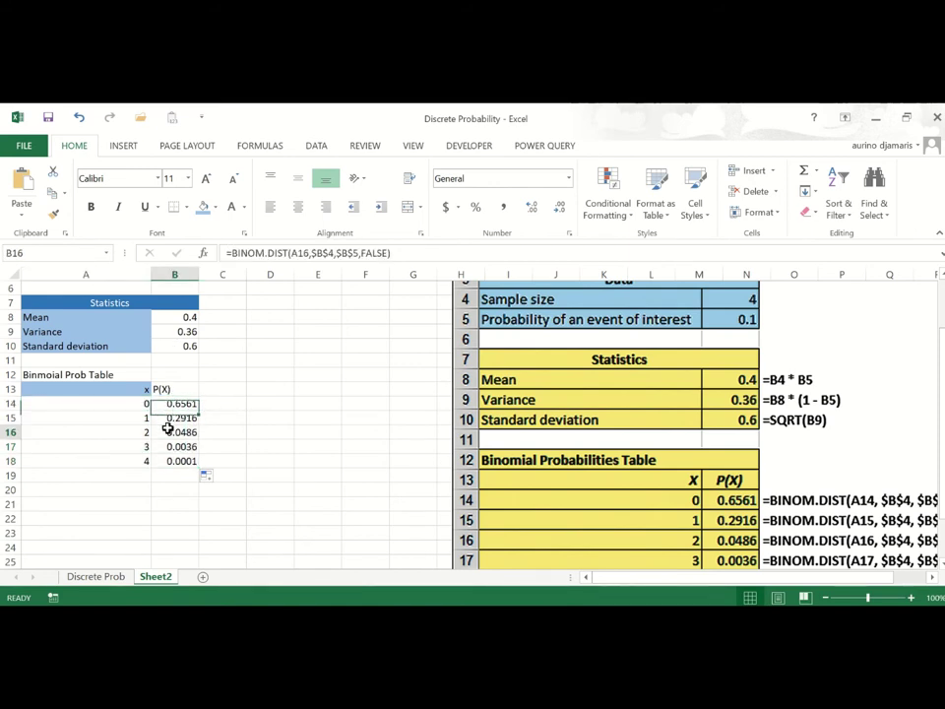
{"action": "left_click", "coordinate": [142, 419]}
{"action": "left_click", "coordinate": [165, 432]}
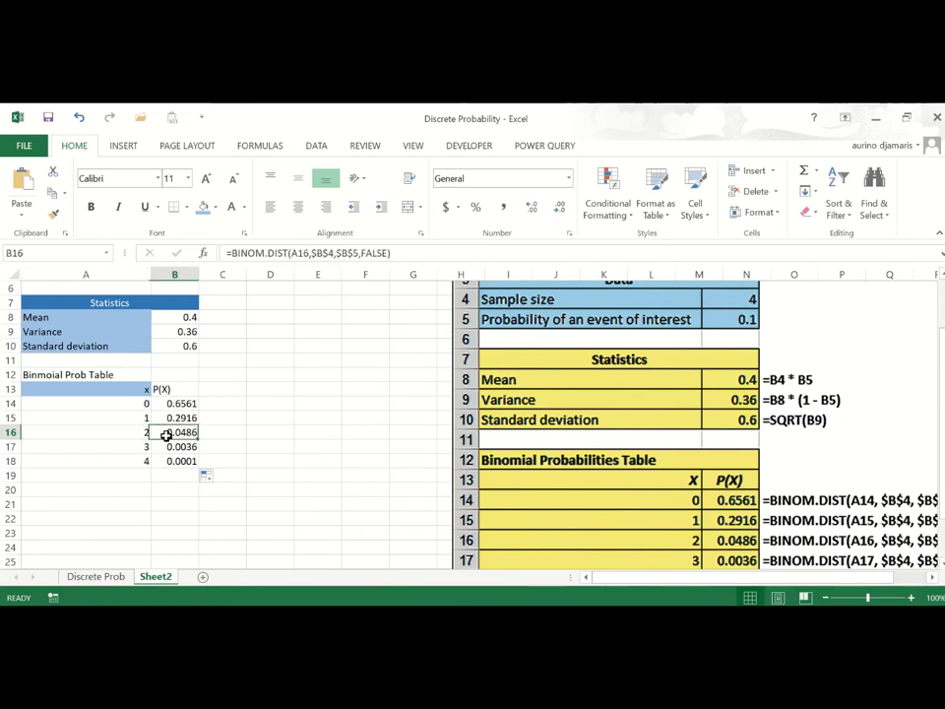
{"action": "left_click", "coordinate": [157, 462]}
{"action": "left_click", "coordinate": [105, 459]}
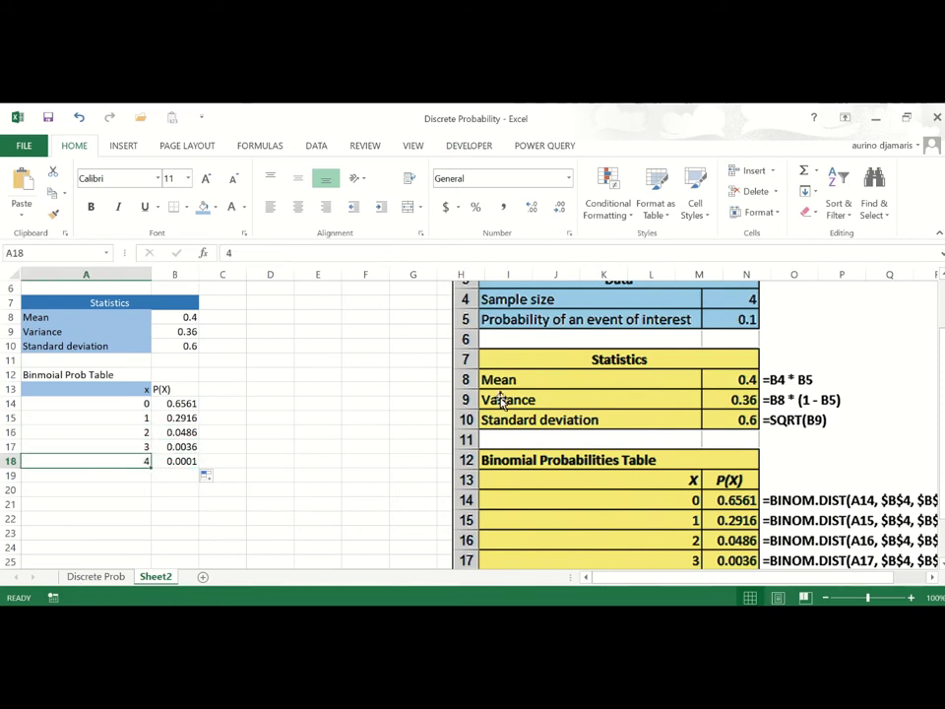
{"action": "mouse_move", "coordinate": [414, 128]}
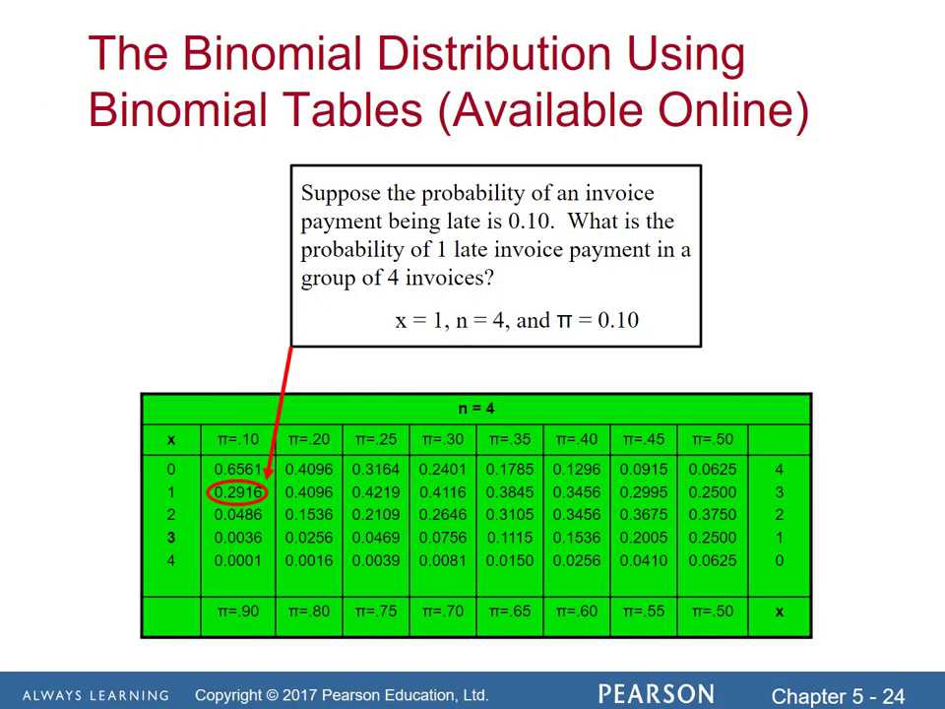
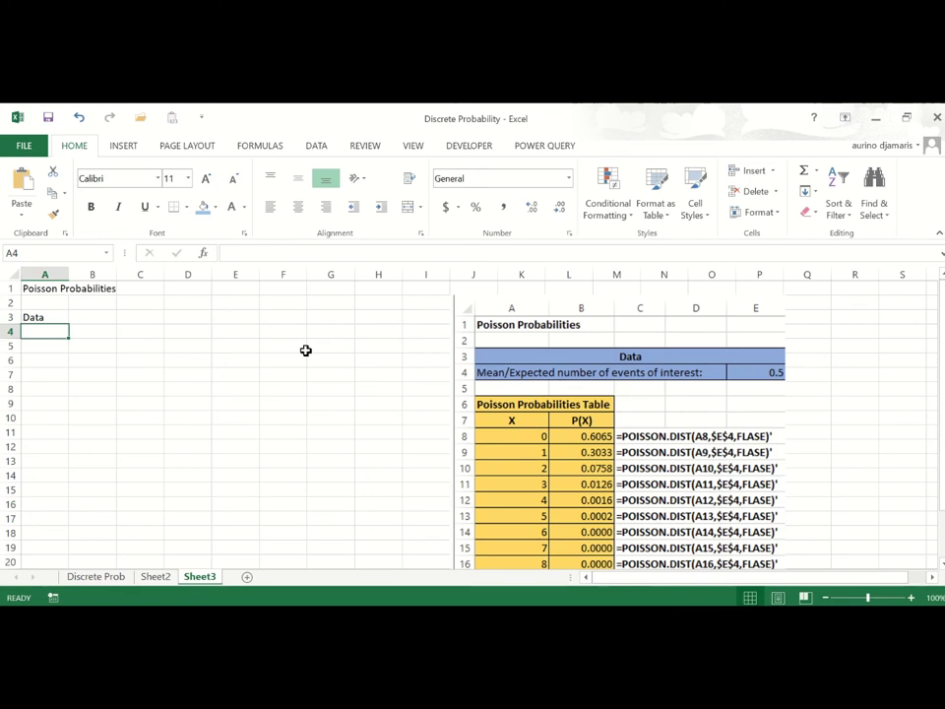
Enter the label Mean/Expected number of events of interest in A4 of Sheet3 and the value 0.5 in E4.
{"action": "type", "text": "Mean"}
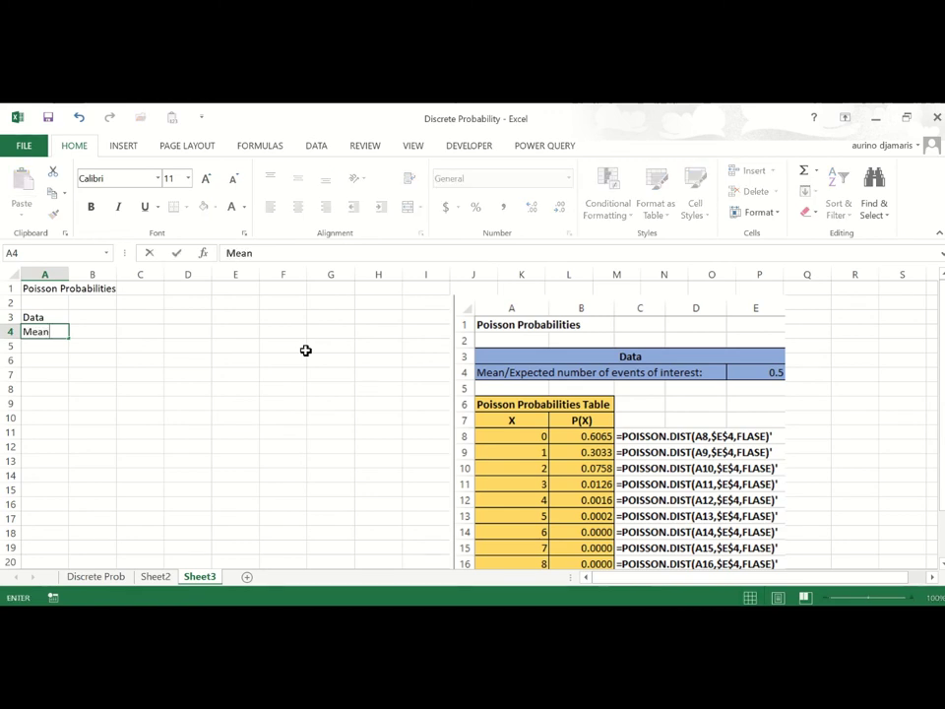
{"action": "type", "text": "/Expected number of even"}
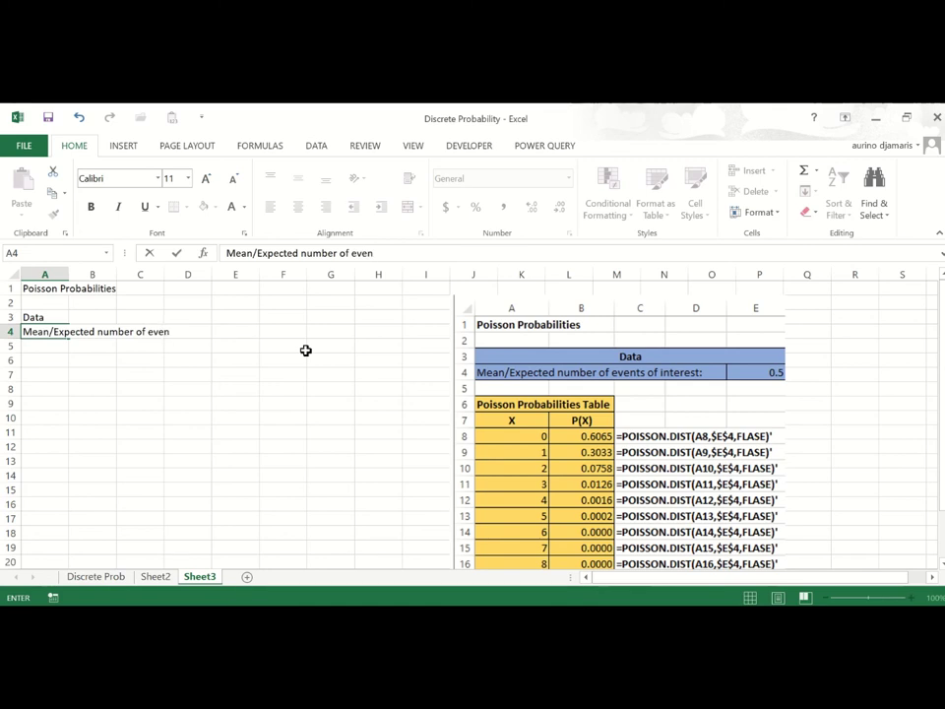
{"action": "type", "text": "ts of"}
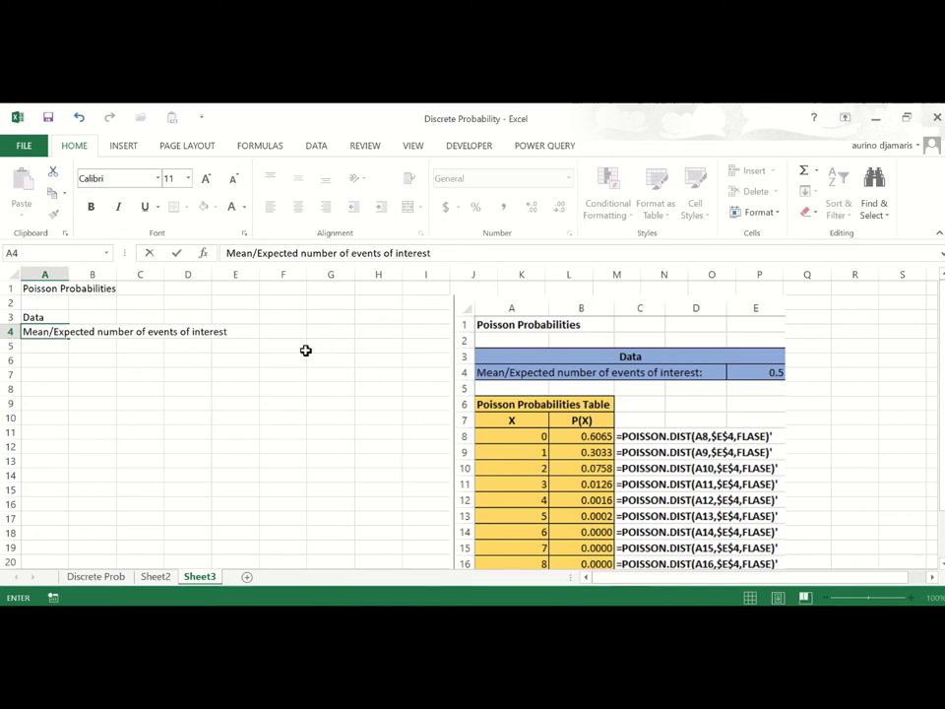
{"action": "type", "text": " interest"}
{"action": "key", "text": "Right"}
{"action": "key", "text": "Right"}
{"action": "key", "text": "Right"}
{"action": "key", "text": "Right"}
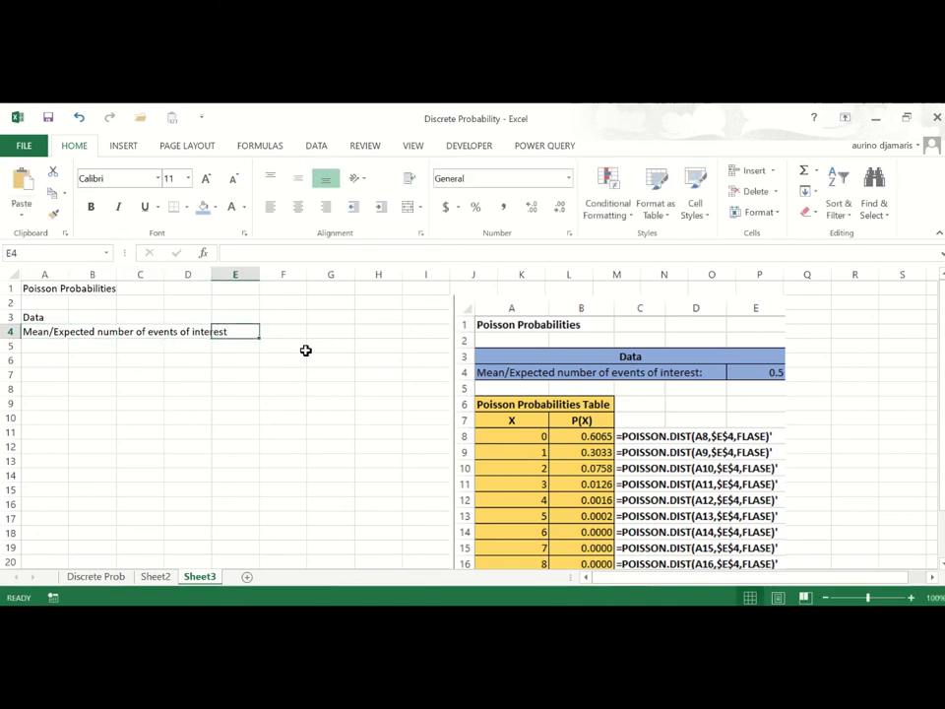
{"action": "type", "text": ".5"}
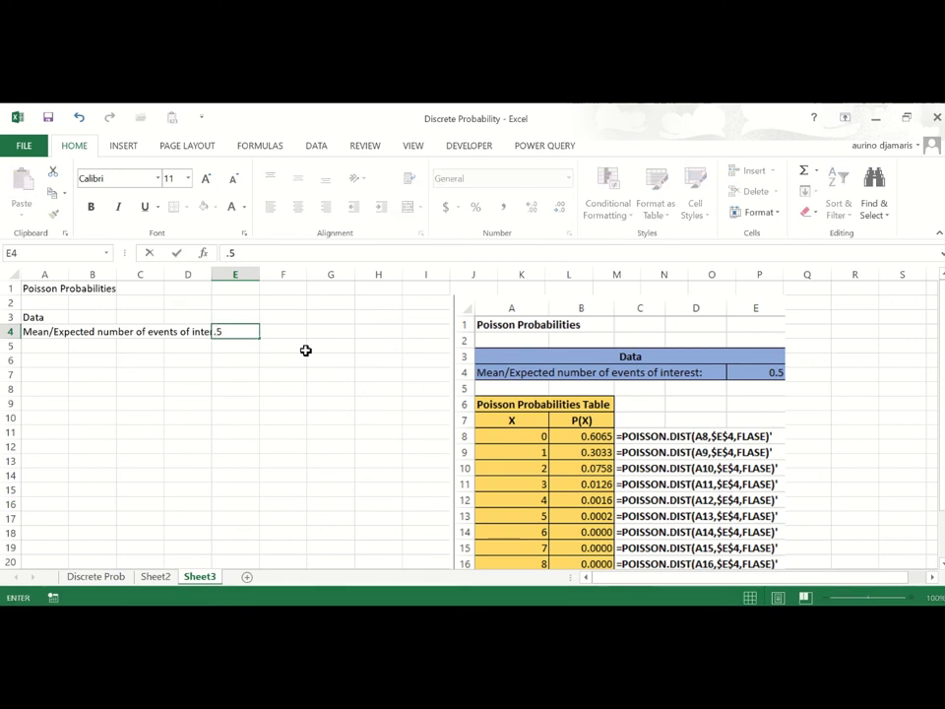
{"action": "key", "text": "Return"}
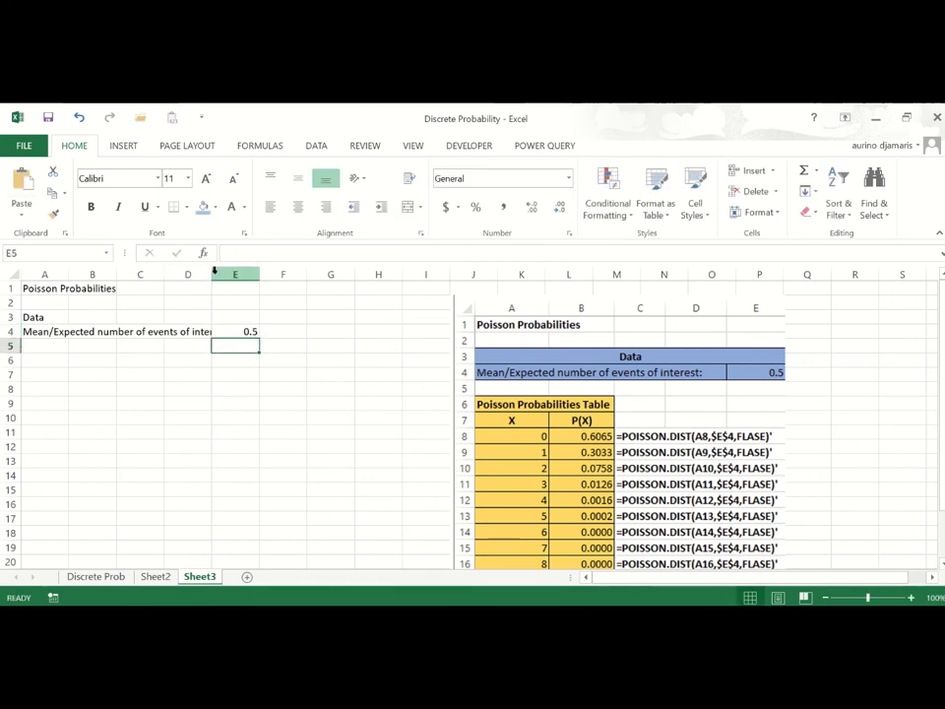
{"action": "left_click", "coordinate": [45, 362]}
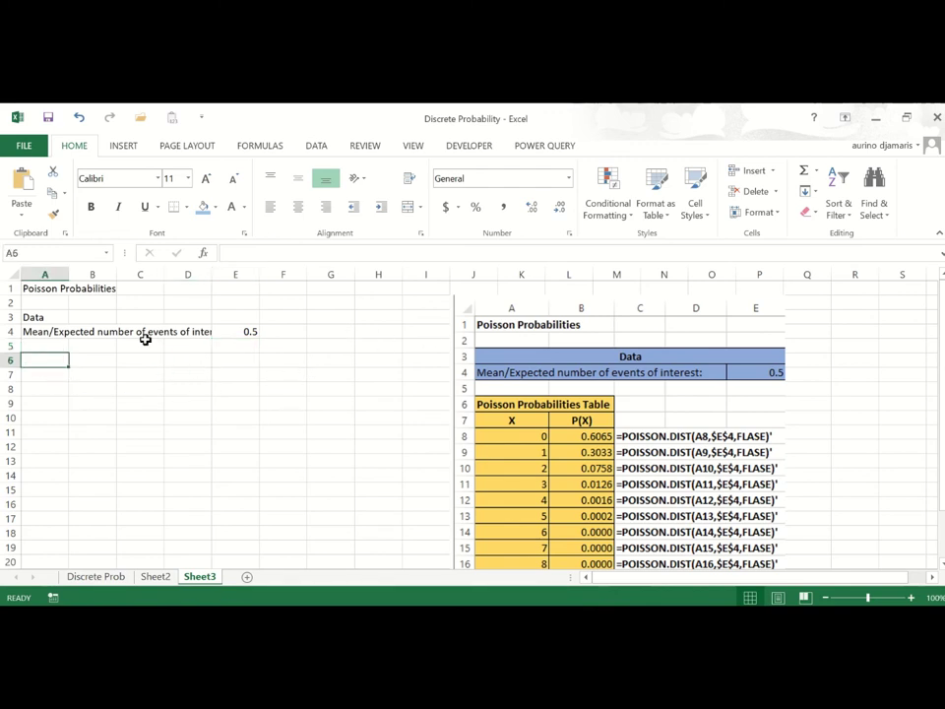
Copy the Poisson Probabilities title from A1 to A6 and extend it to Poisson Probabilities Table.
{"action": "left_click", "coordinate": [76, 291]}
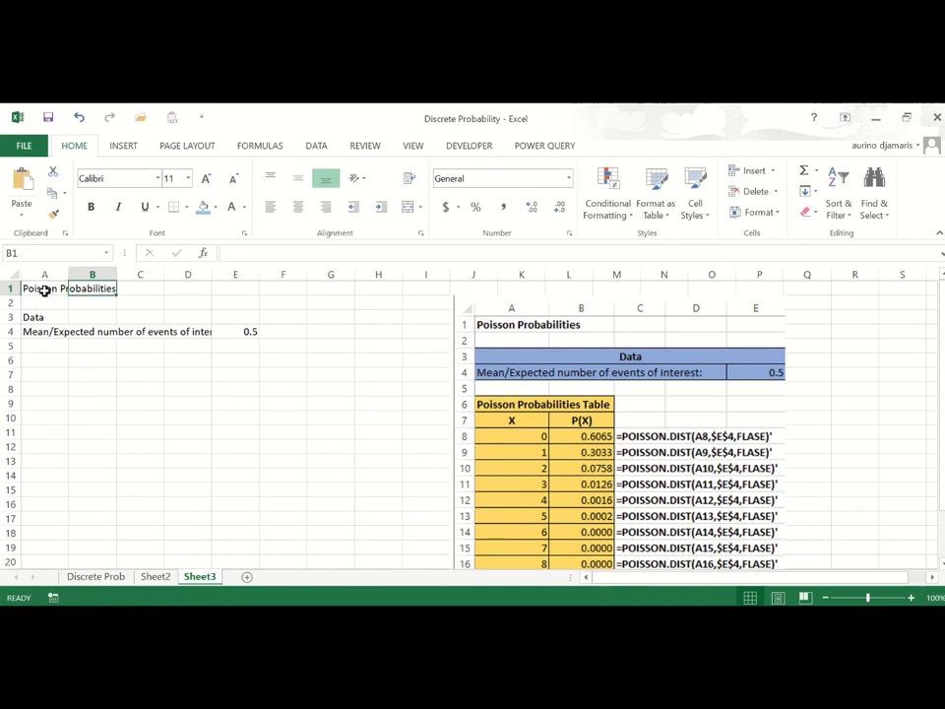
{"action": "left_click", "coordinate": [46, 289]}
{"action": "key", "text": "ctrl+c"}
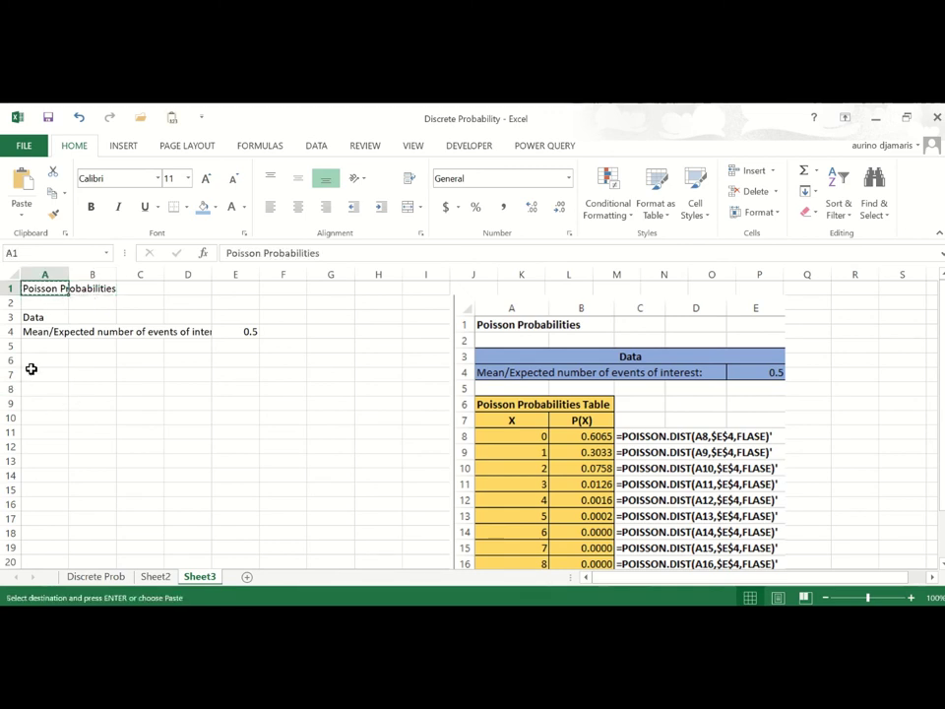
{"action": "left_click", "coordinate": [50, 360]}
{"action": "key", "text": "ctrl+v"}
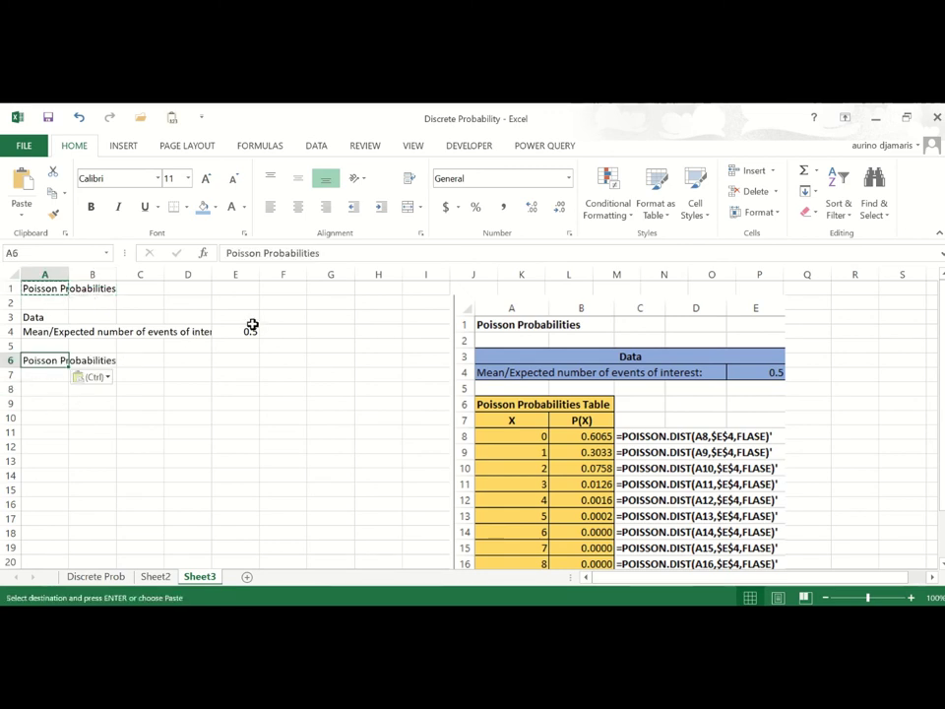
{"action": "left_click", "coordinate": [337, 256]}
{"action": "type", "text": "Ta"}
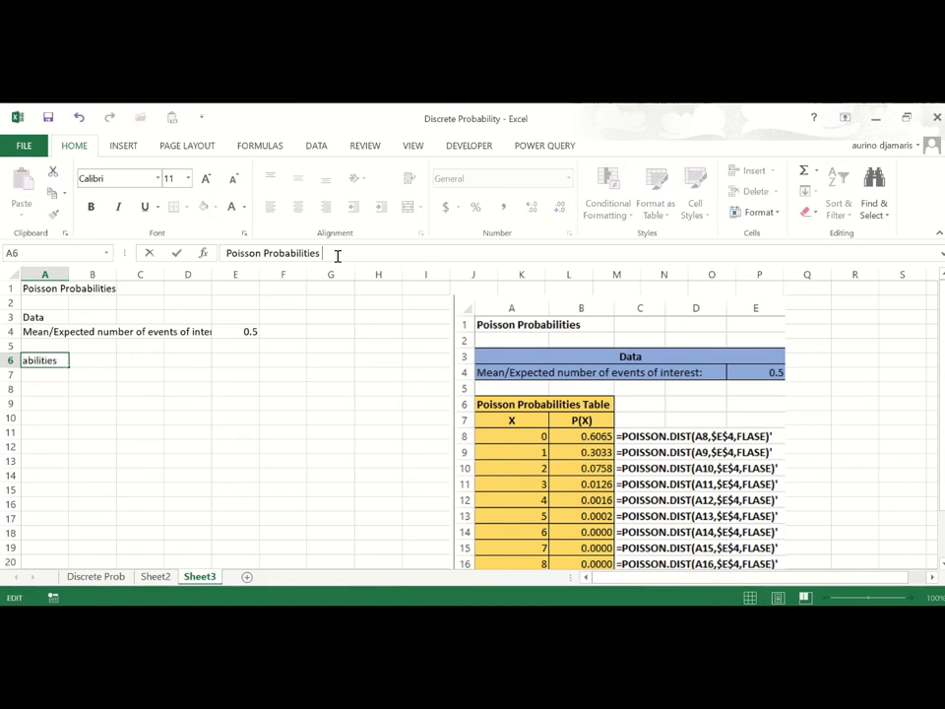
{"action": "type", "text": "bles"}
{"action": "key", "text": "Return"}
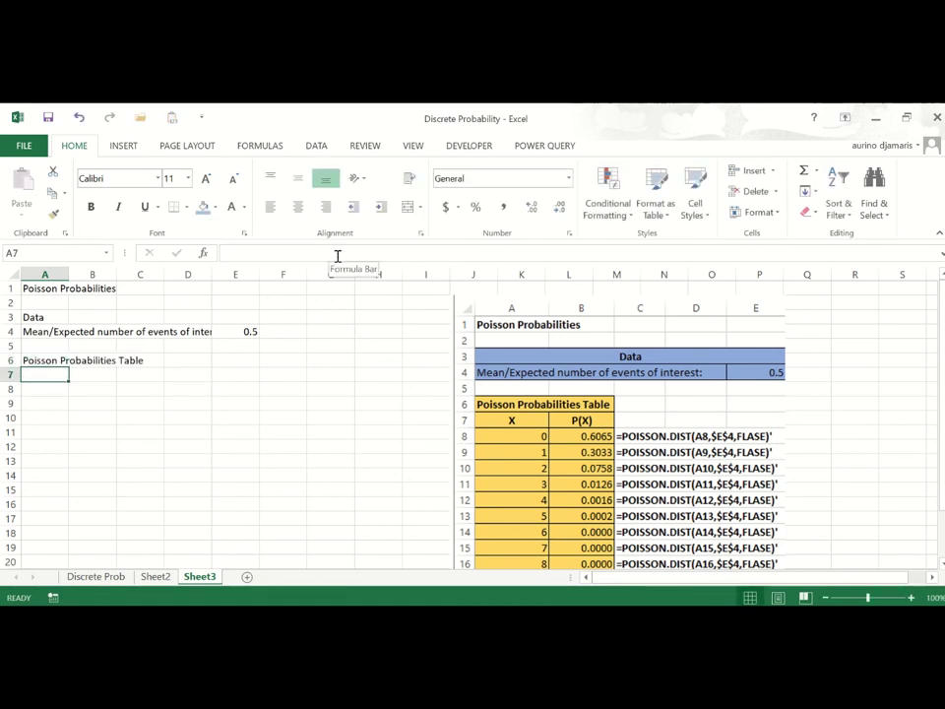
Enter the column headings X in A7 and P(X) in B7.
{"action": "type", "text": "X"}
{"action": "key", "text": "Tab"}
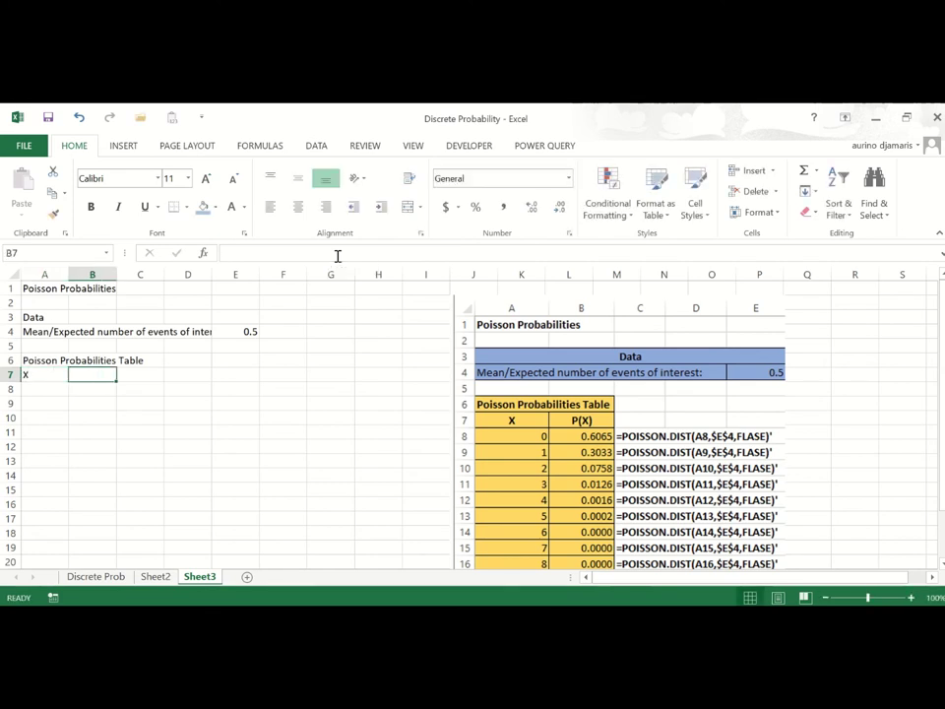
{"action": "type", "text": "P(X)"}
{"action": "key", "text": "Down"}
{"action": "key", "text": "Down"}
{"action": "key", "text": "Left"}
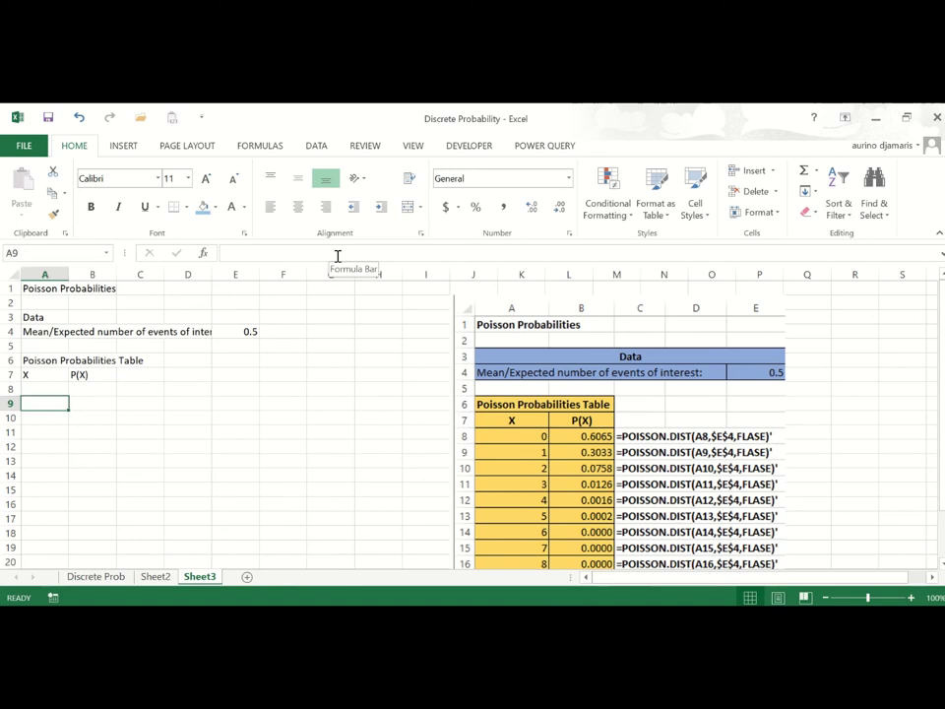
Enter 0 in A8 and fill it down to A18 as a series from 0 to 10.
{"action": "key", "text": "Up"}
{"action": "type", "text": "0"}
{"action": "key", "text": "ctrl+Return"}
{"action": "scroll", "coordinate": [582, 421], "scroll_direction": "down", "scroll_amount": 2}
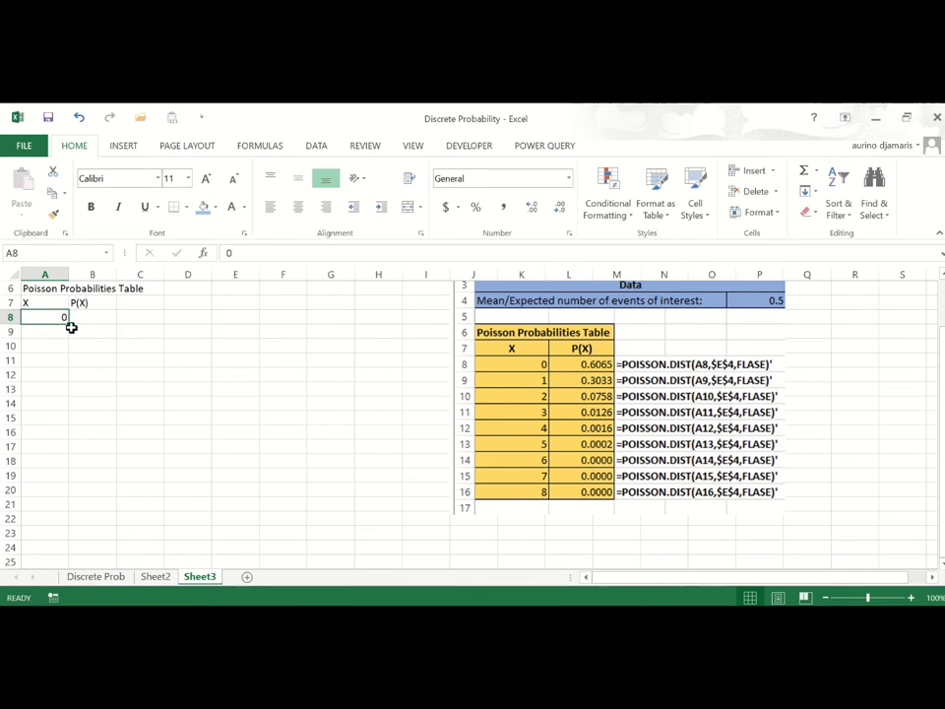
{"action": "left_click_drag", "start_coordinate": [67, 322], "coordinate": [71, 461]}
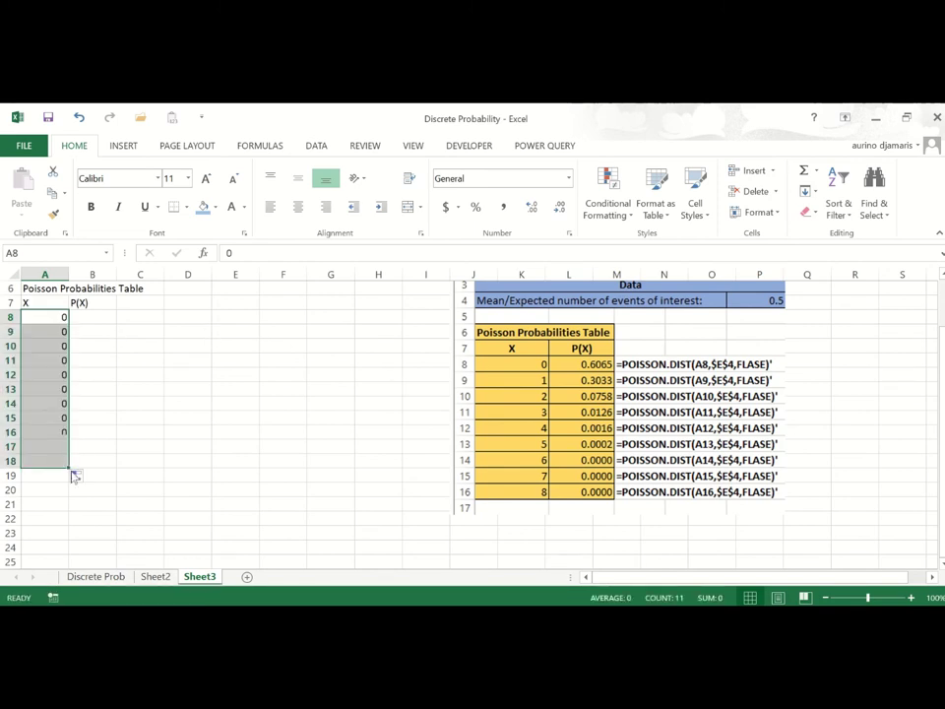
{"action": "left_click", "coordinate": [85, 481]}
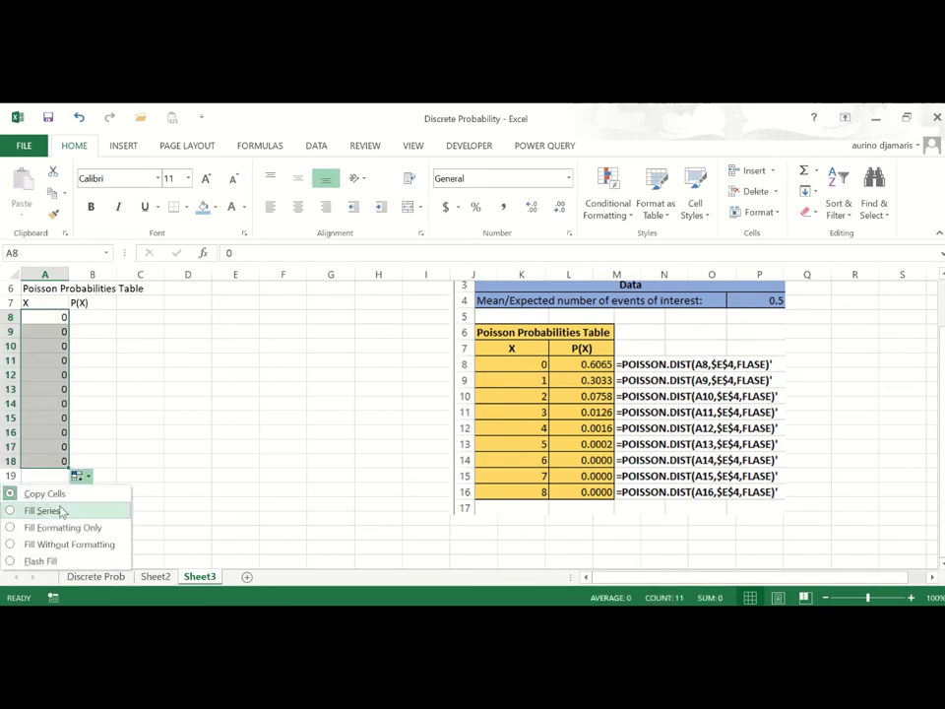
{"action": "left_click", "coordinate": [61, 510]}
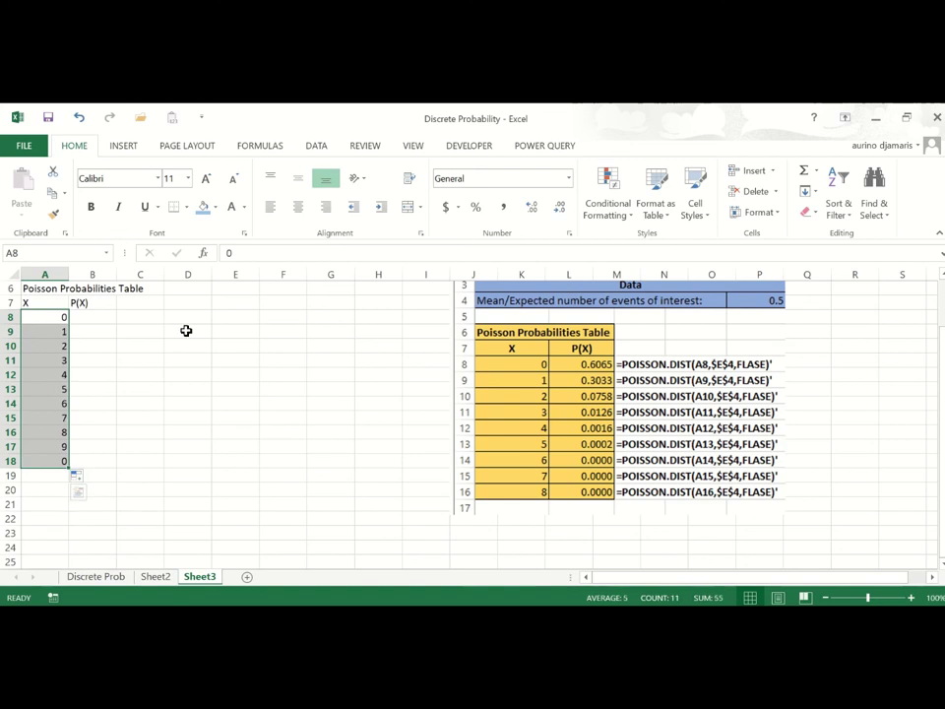
Write the formula =POISSON.DIST(A8,$E$4,FALSE) in B8, with an absolute reference to the mean in E4.
{"action": "left_click", "coordinate": [94, 318]}
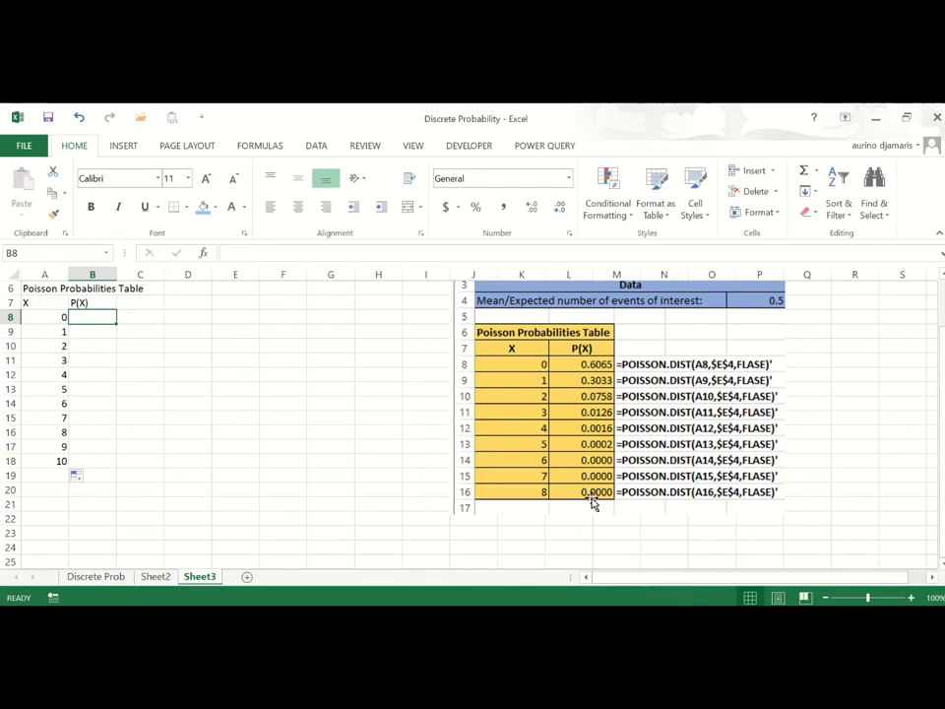
{"action": "type", "text": "="}
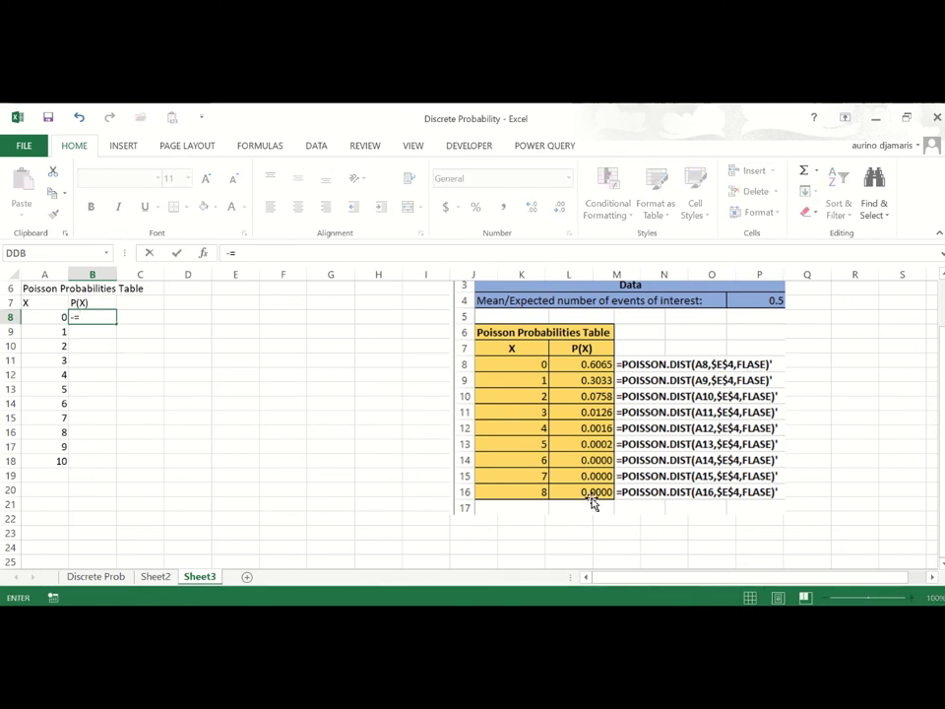
{"action": "key", "text": "Escape"}
{"action": "type", "text": "=po"}
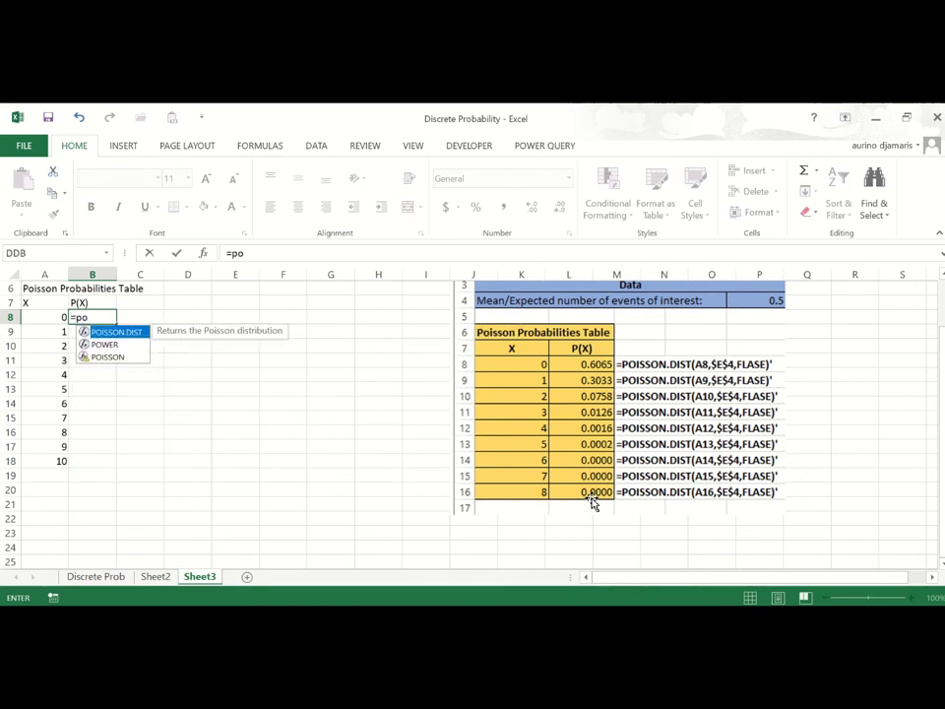
{"action": "double_click", "coordinate": [108, 335]}
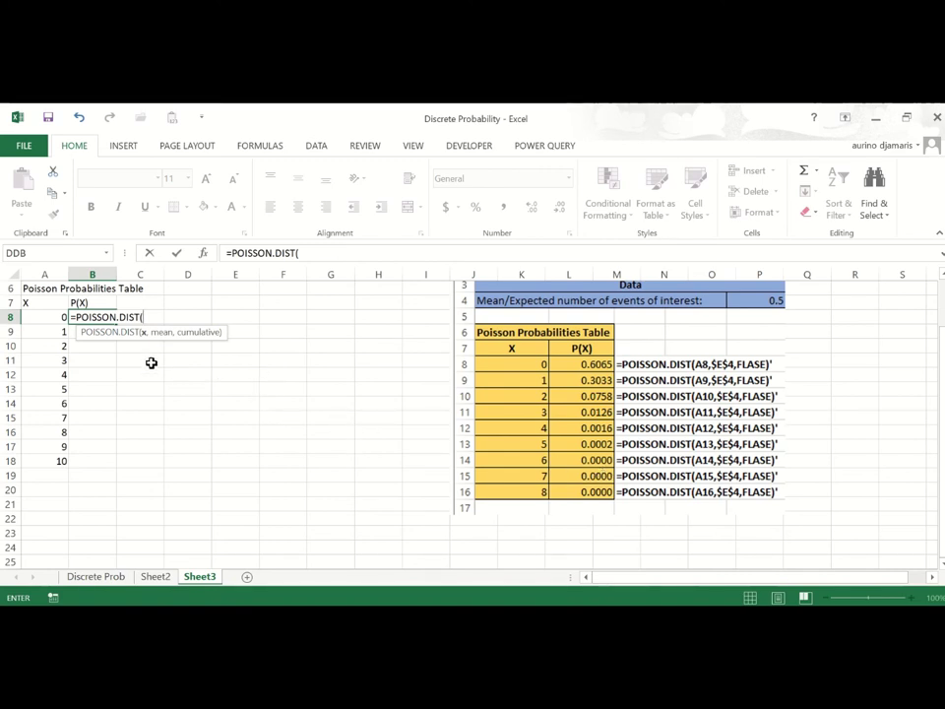
{"action": "left_click", "coordinate": [46, 317]}
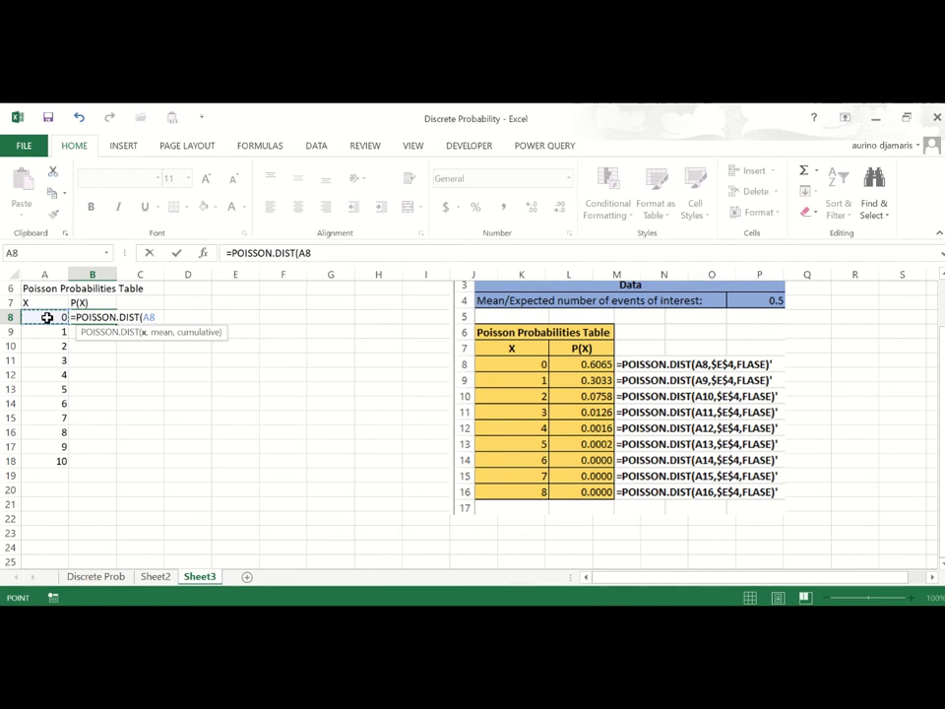
{"action": "type", "text": ","}
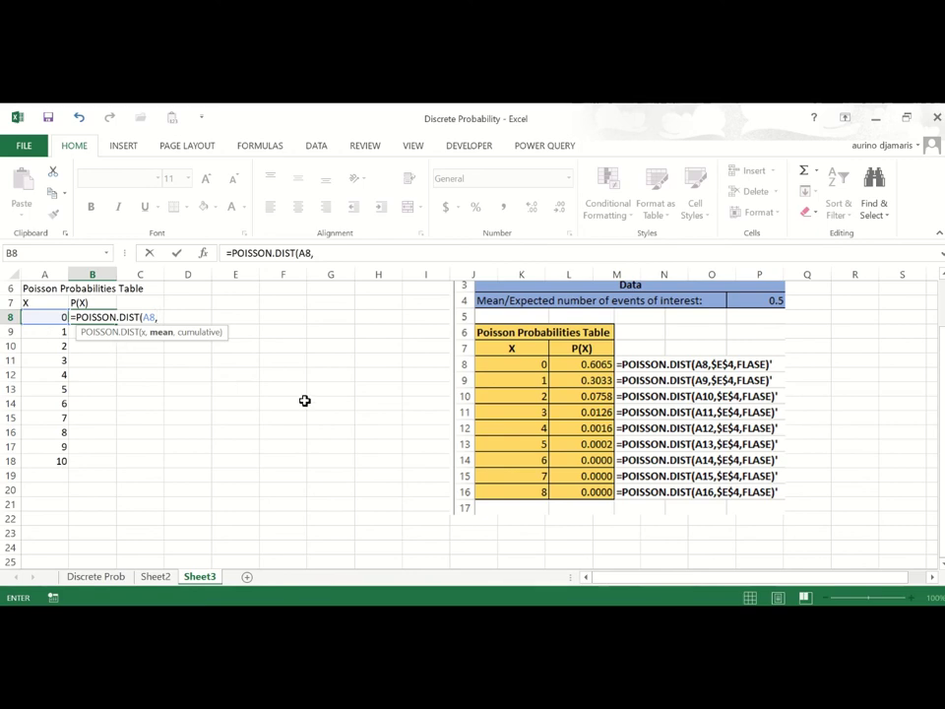
{"action": "scroll", "coordinate": [127, 348], "scroll_direction": "up", "scroll_amount": 2}
{"action": "left_click", "coordinate": [247, 330]}
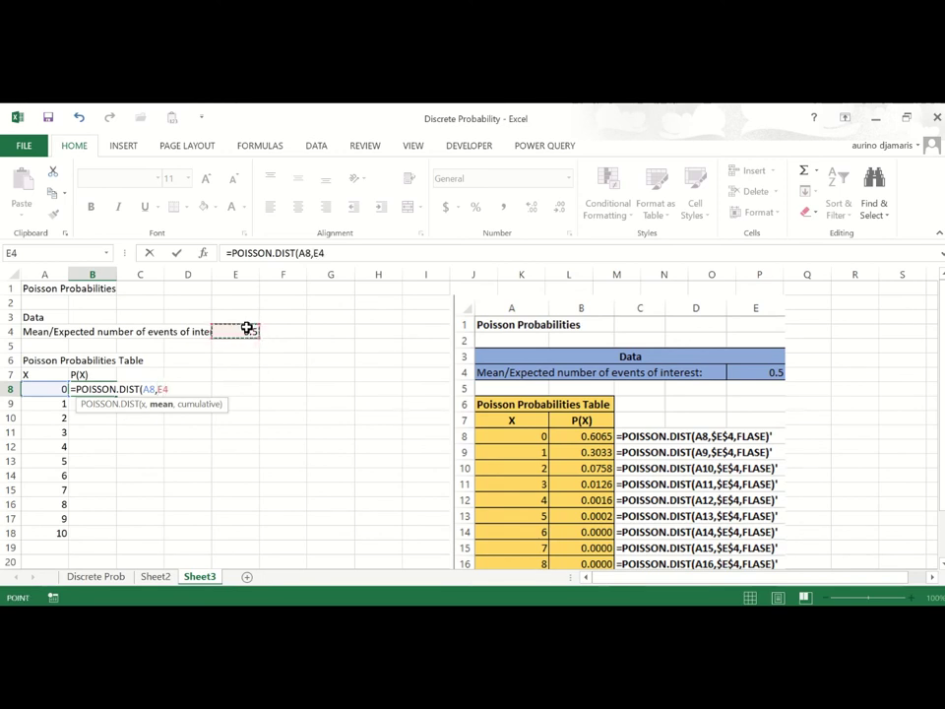
{"action": "key", "text": "F4"}
{"action": "type", "text": ","}
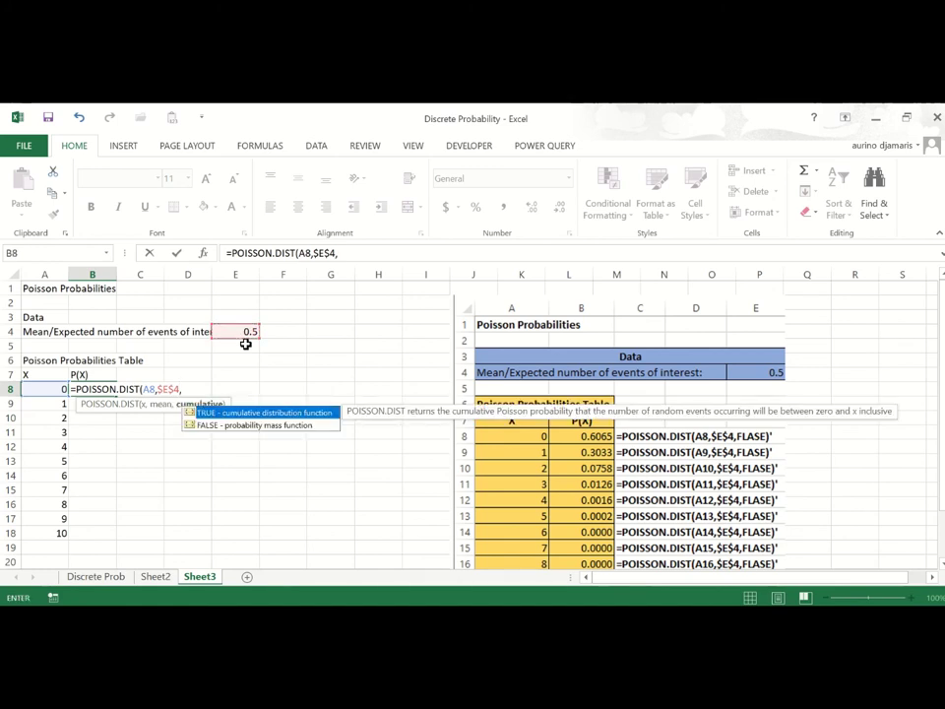
{"action": "double_click", "coordinate": [260, 427]}
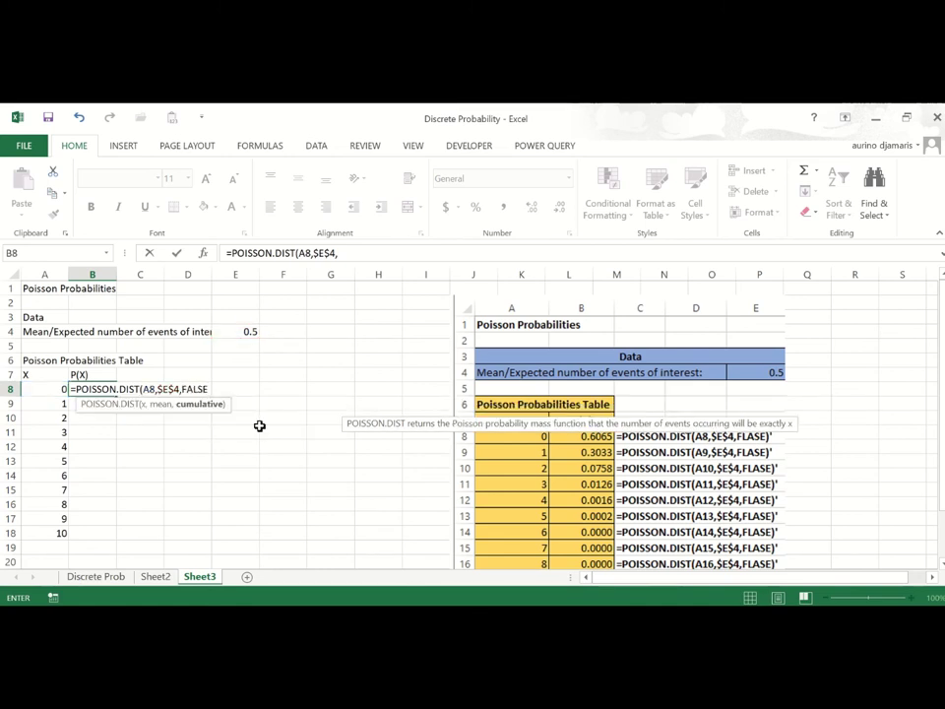
Cycle the mean reference in the B8 formula through its relative and mixed forms back to $E$4.
{"action": "double_click", "coordinate": [161, 390]}
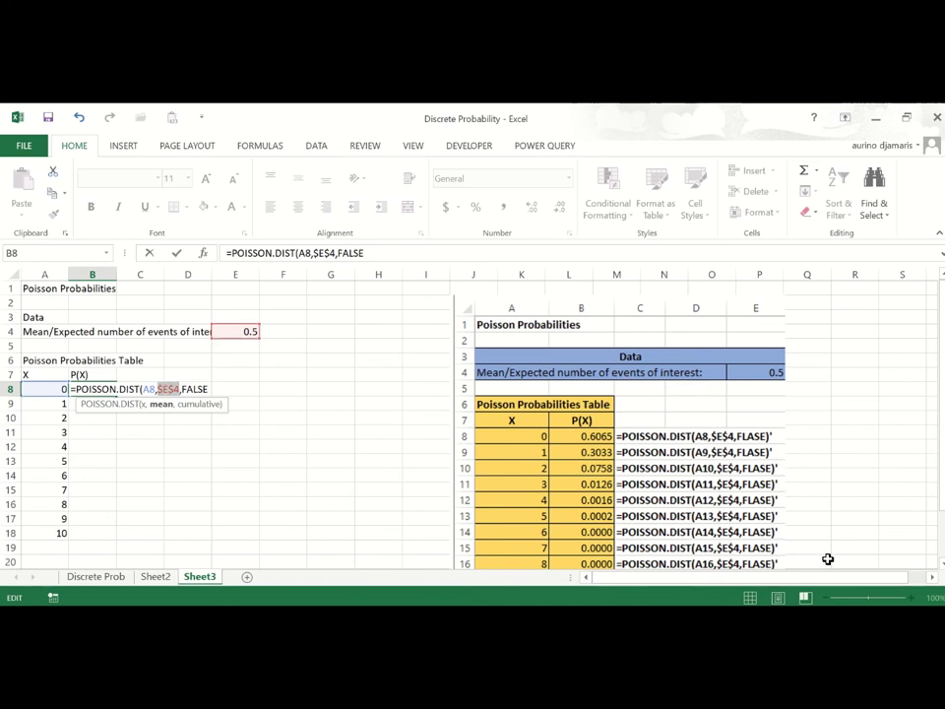
{"action": "key", "text": "F4"}
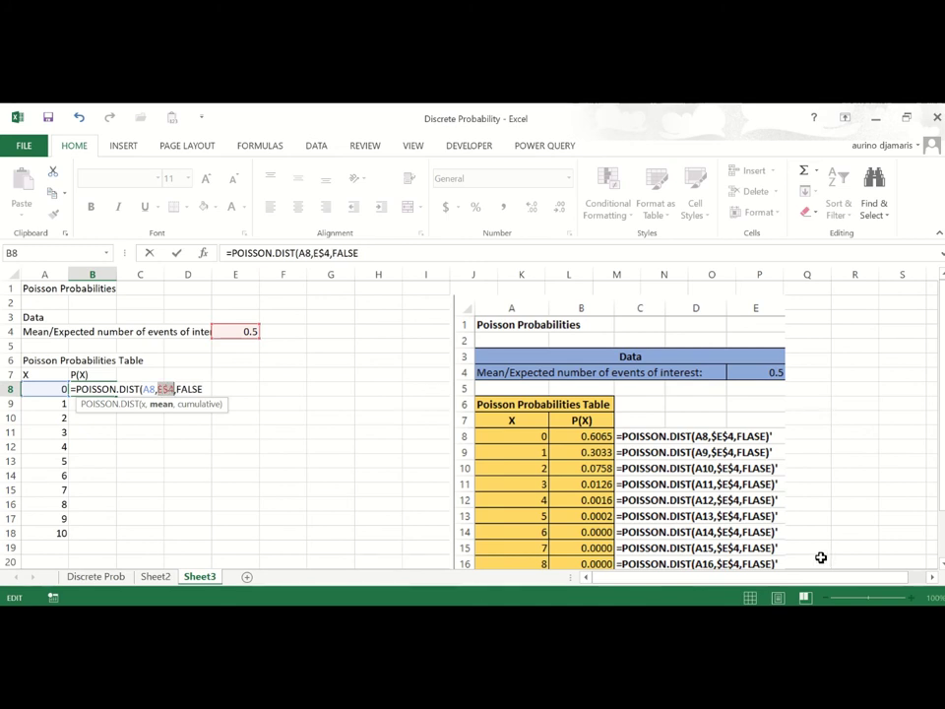
{"action": "key", "text": "F4"}
{"action": "key", "text": "F4"}
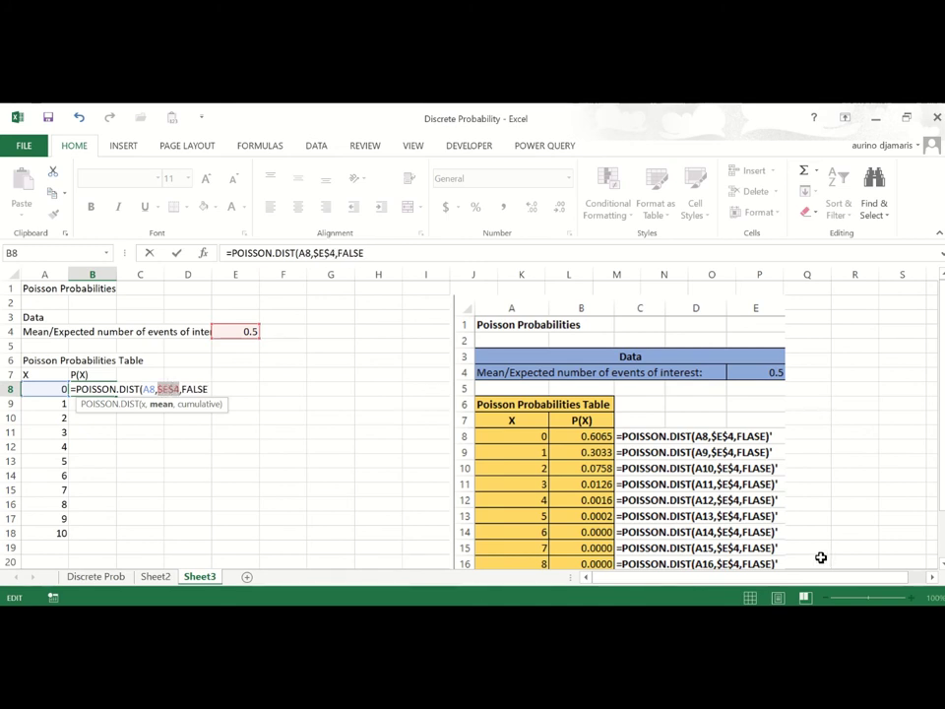
{"action": "key", "text": "F4"}
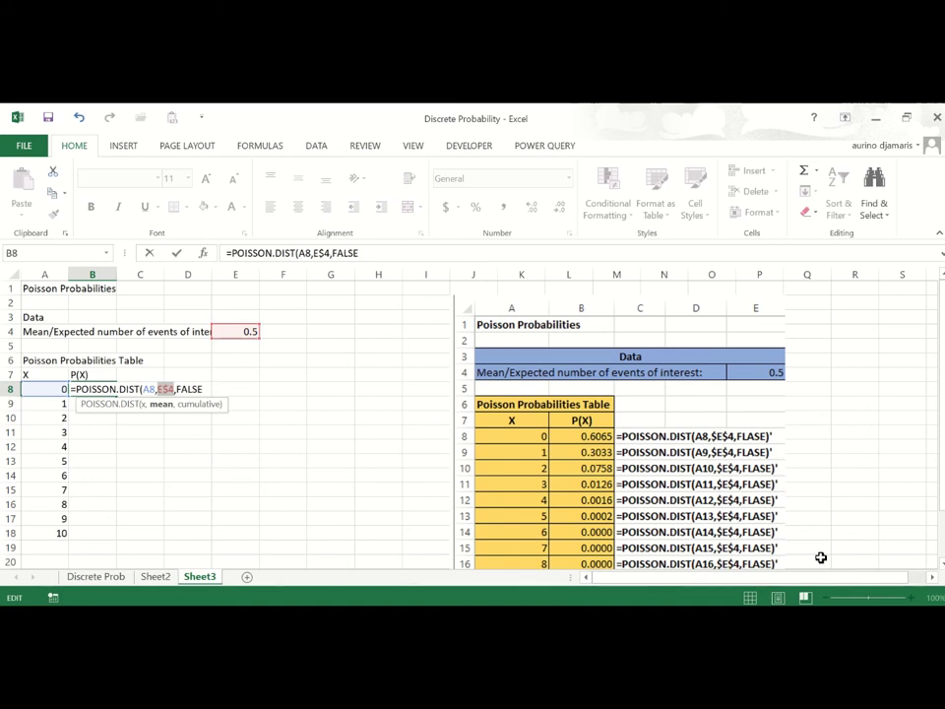
{"action": "key", "text": "F4"}
{"action": "key", "text": "F4"}
{"action": "key", "text": "F4"}
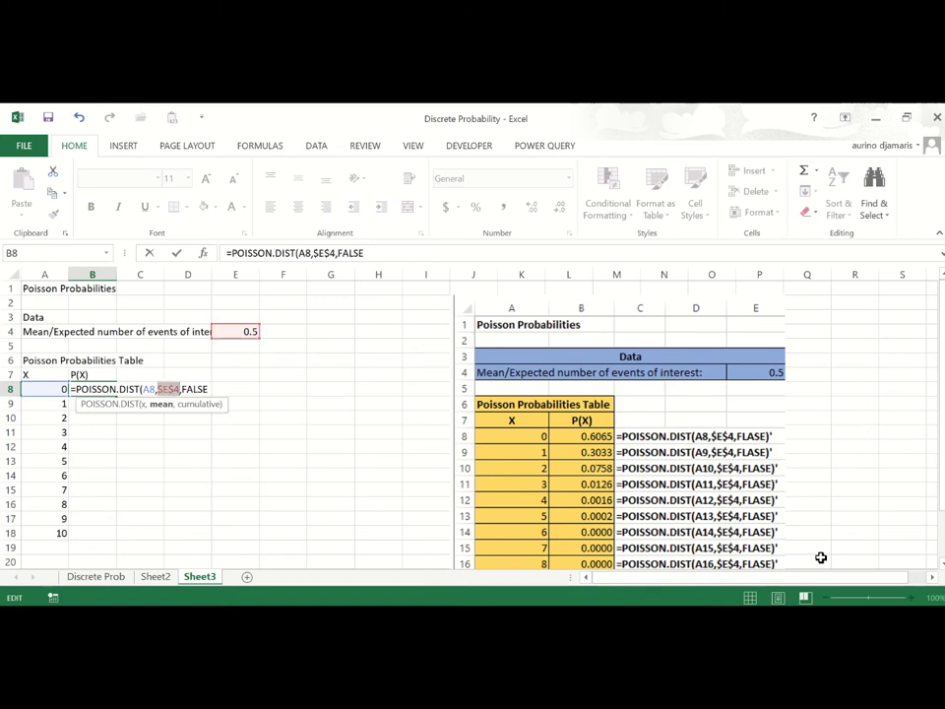
Fill the POISSON.DIST formula from B8 down to B18 and autofit the width of column B.
{"action": "key", "text": "Return"}
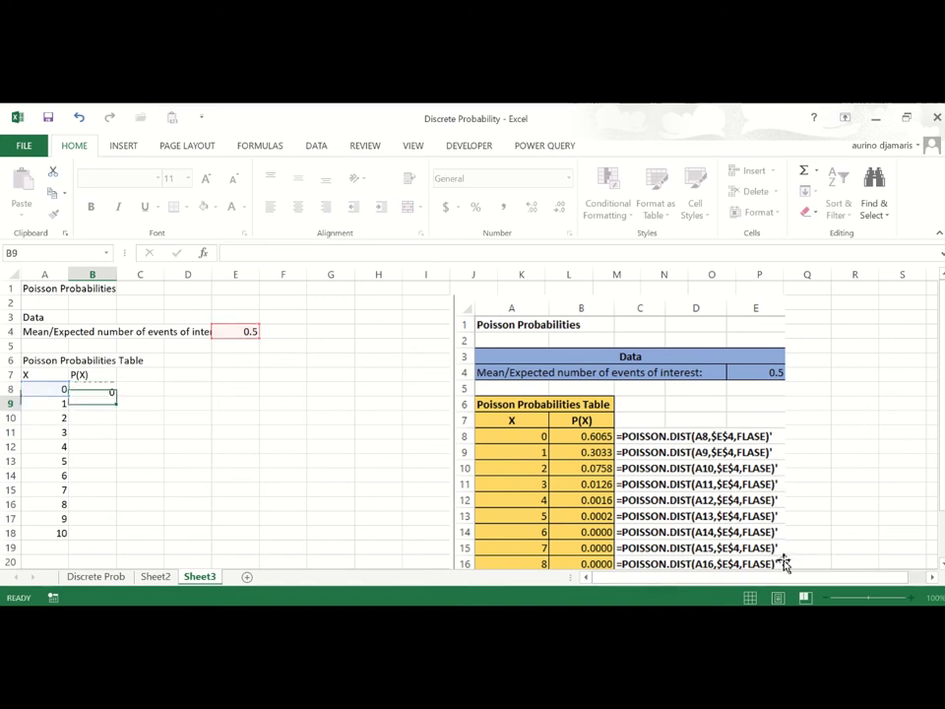
{"action": "left_click", "coordinate": [103, 390]}
{"action": "double_click", "coordinate": [115, 394]}
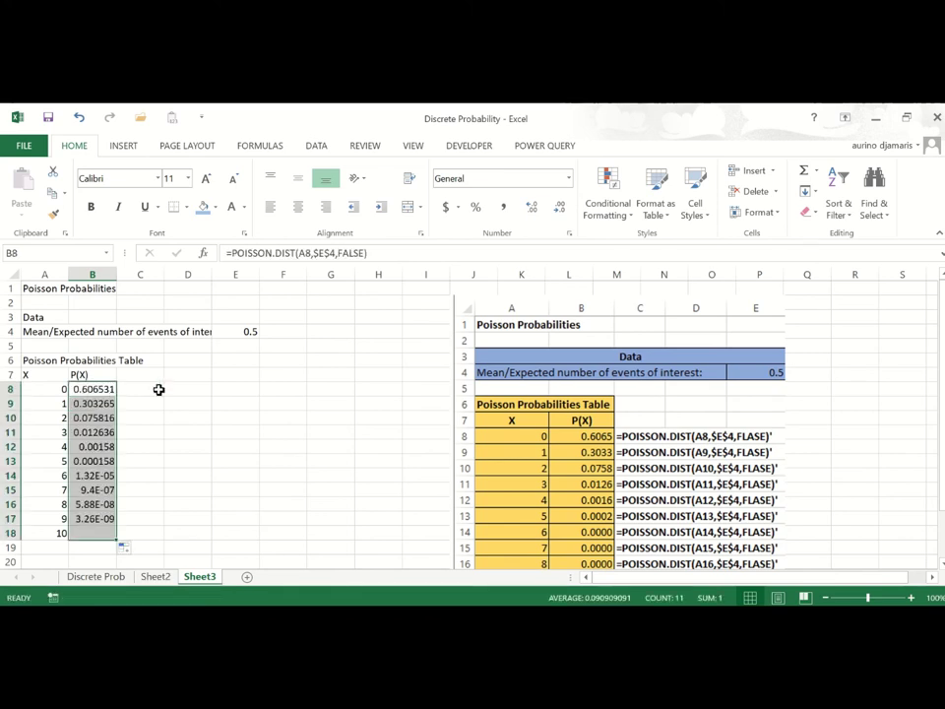
{"action": "double_click", "coordinate": [116, 277]}
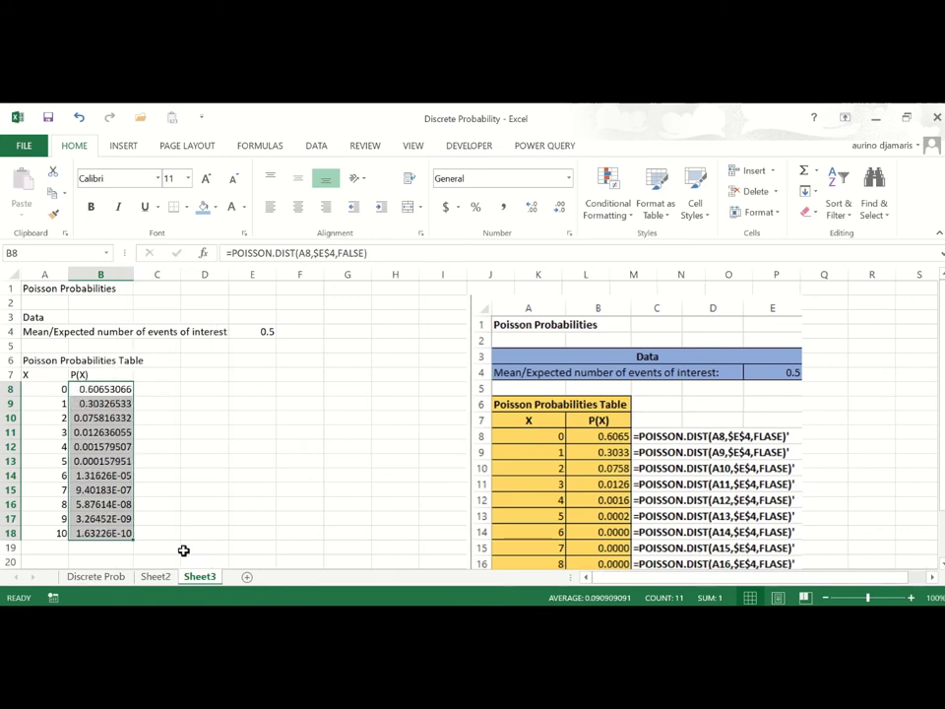
Format the Poisson probabilities in B8:B18 in comma style with ten decimal places.
{"action": "left_click", "coordinate": [110, 403]}
{"action": "left_click_drag", "start_coordinate": [110, 391], "coordinate": [126, 534]}
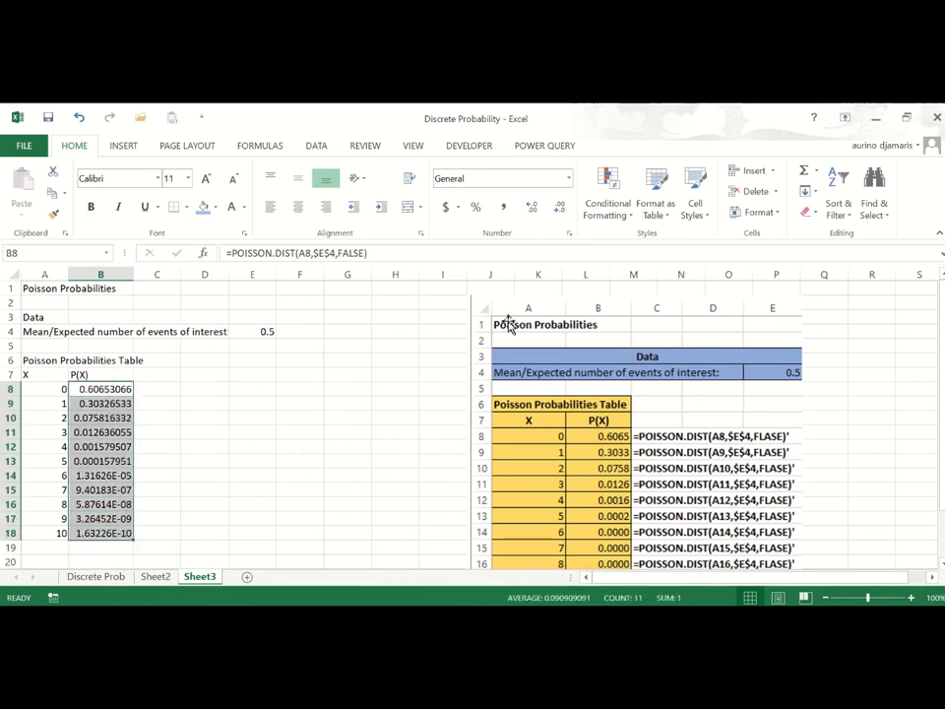
{"action": "left_click", "coordinate": [507, 211]}
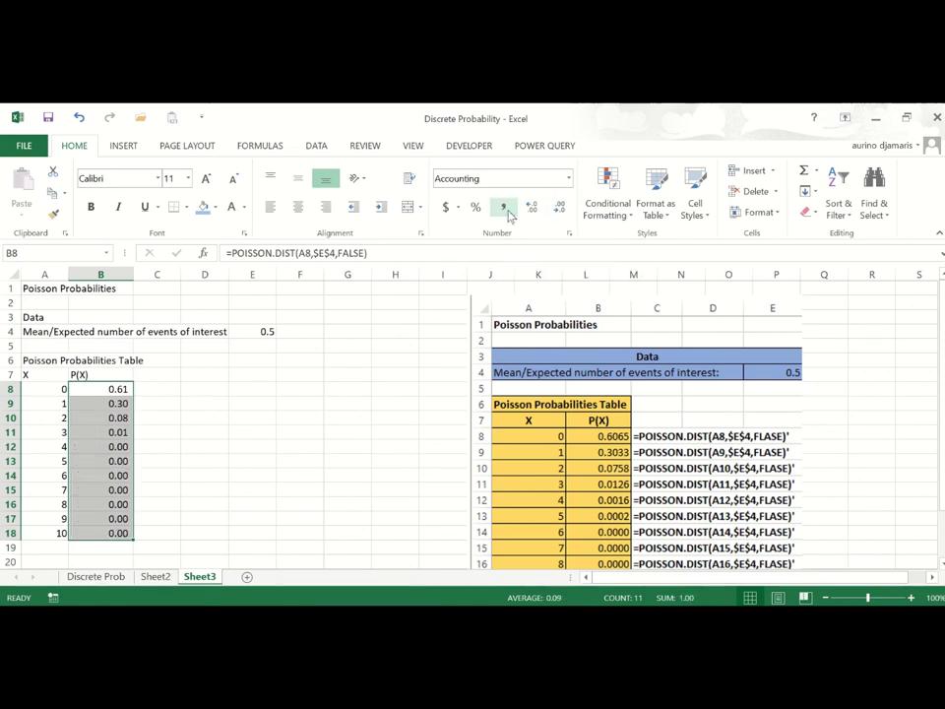
{"action": "left_click", "coordinate": [557, 210]}
{"action": "left_click", "coordinate": [557, 210]}
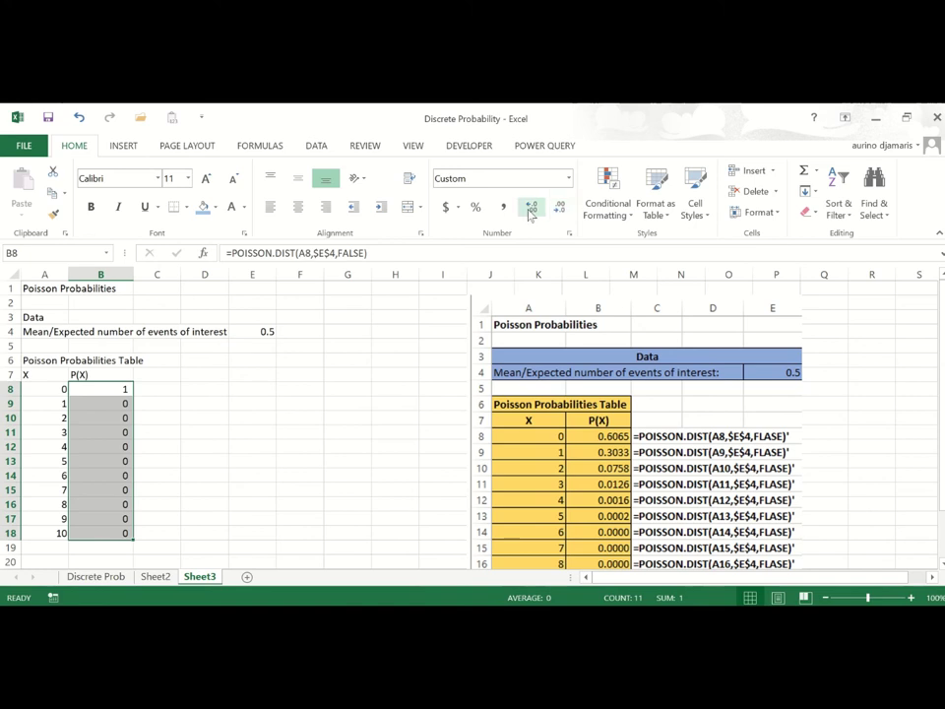
{"action": "left_click", "coordinate": [531, 208]}
{"action": "left_click", "coordinate": [531, 208]}
{"action": "left_click", "coordinate": [529, 210]}
{"action": "left_click", "coordinate": [530, 211]}
{"action": "left_click", "coordinate": [530, 211]}
{"action": "left_click", "coordinate": [530, 211]}
{"action": "left_click", "coordinate": [530, 211]}
{"action": "left_click", "coordinate": [530, 211]}
{"action": "left_click", "coordinate": [529, 211]}
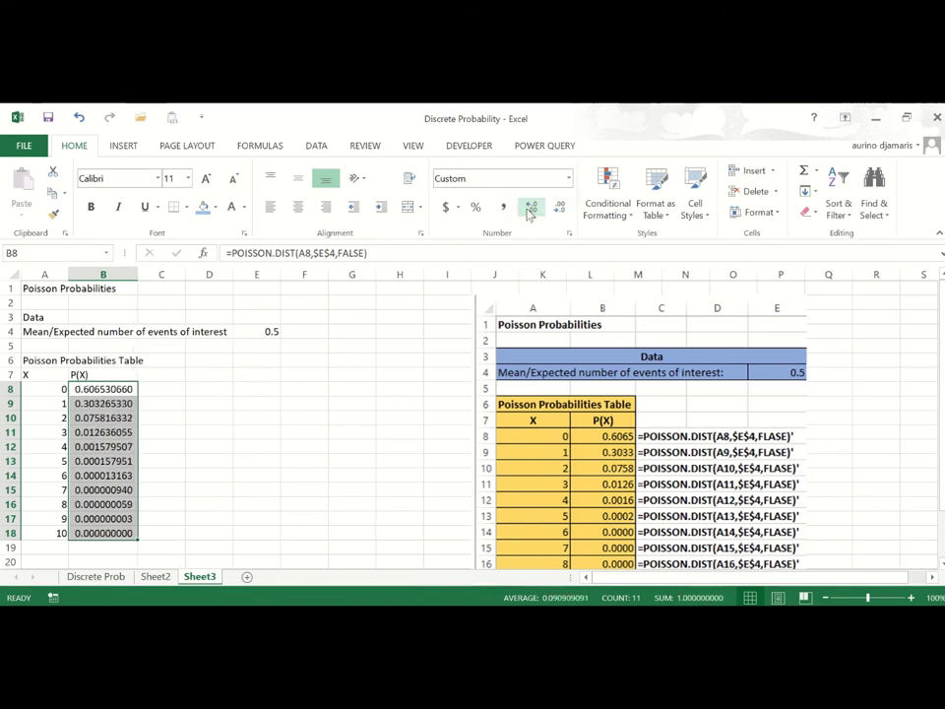
{"action": "left_click", "coordinate": [529, 209]}
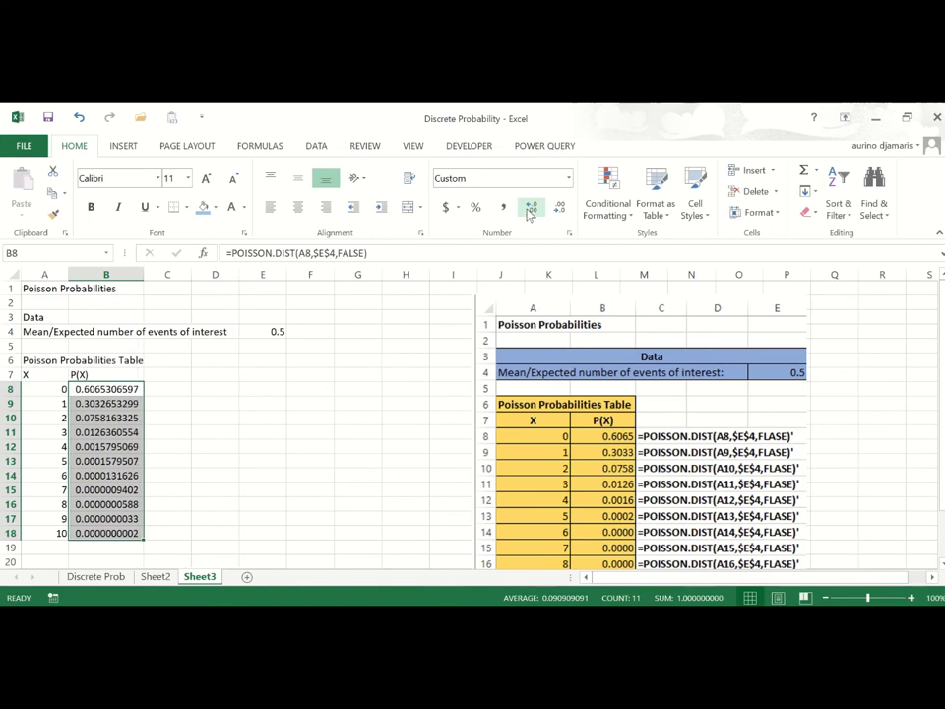
{"action": "left_click", "coordinate": [294, 499]}
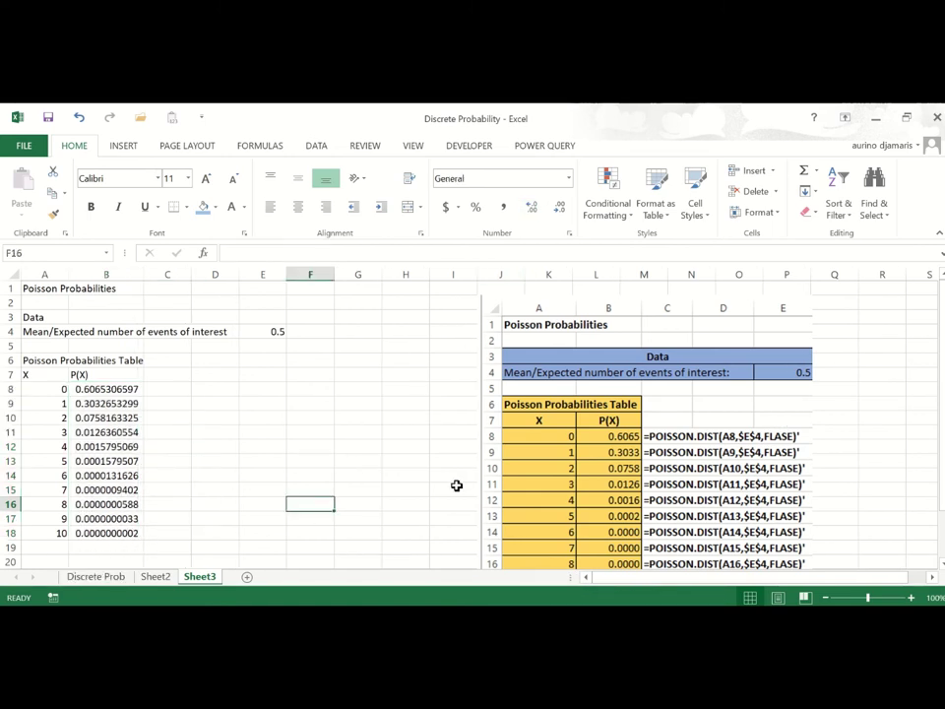
{"action": "scroll", "coordinate": [763, 430], "scroll_direction": "down", "scroll_amount": 2}
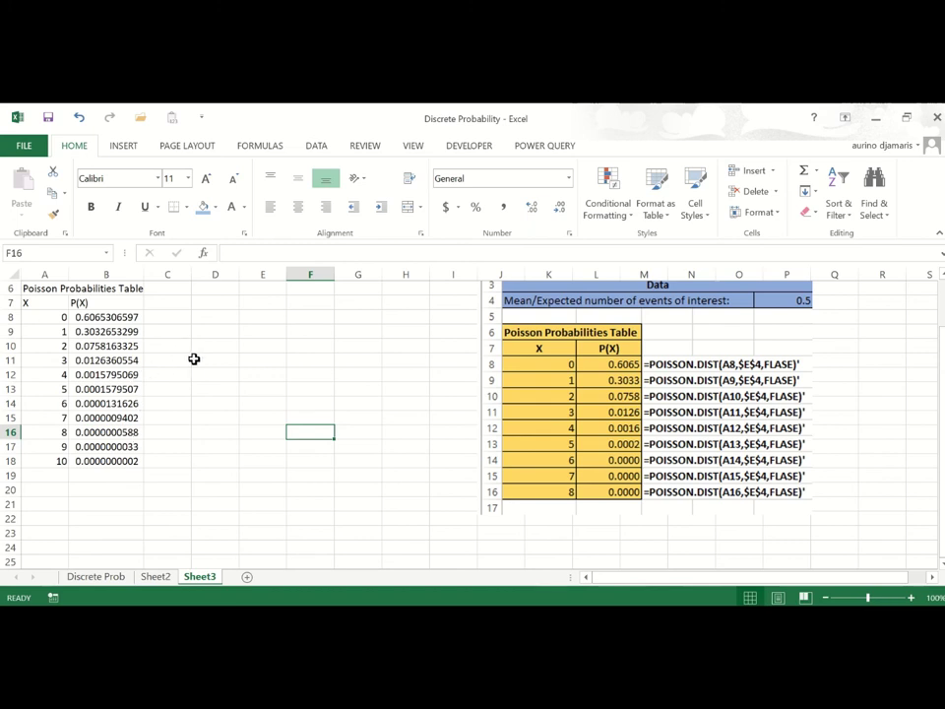
Copy the POISSON.DIST formula from B8 into C8 as displayed text, preceded by an apostrophe.
{"action": "left_click", "coordinate": [106, 317]}
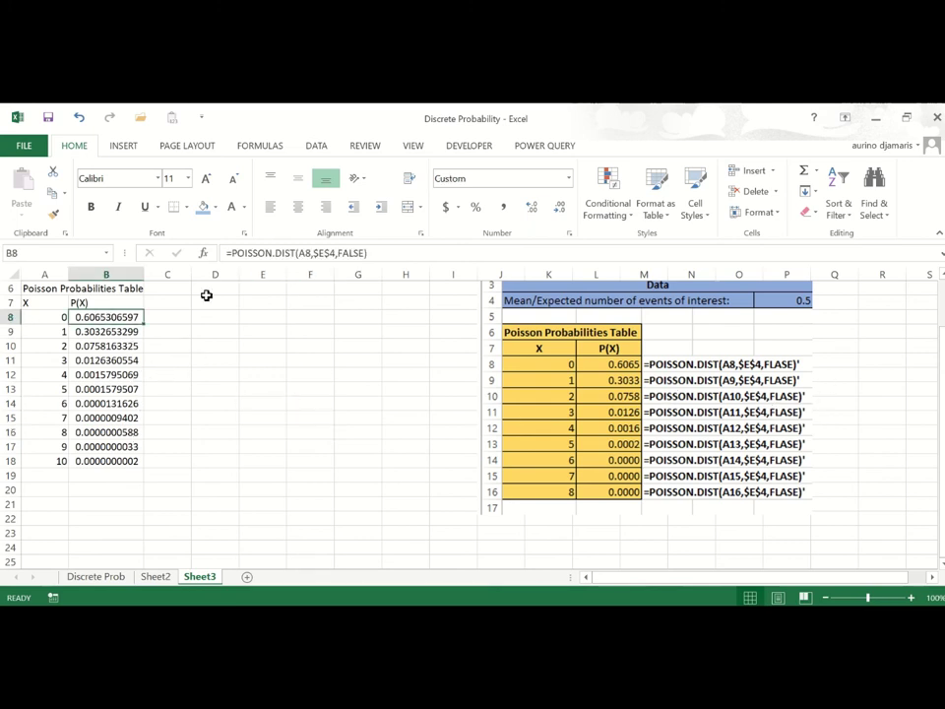
{"action": "left_click", "coordinate": [395, 252]}
{"action": "left_click_drag", "start_coordinate": [227, 253], "coordinate": [368, 253]}
{"action": "key", "text": "Escape"}
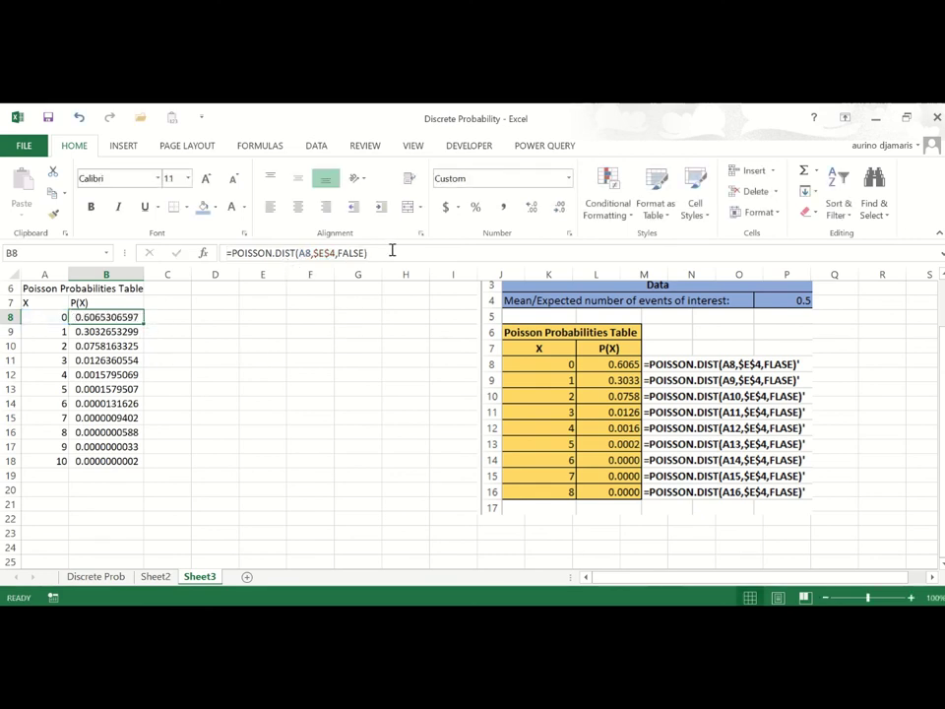
{"action": "left_click_drag", "start_coordinate": [393, 254], "coordinate": [228, 253]}
{"action": "key", "text": "ctrl+c"}
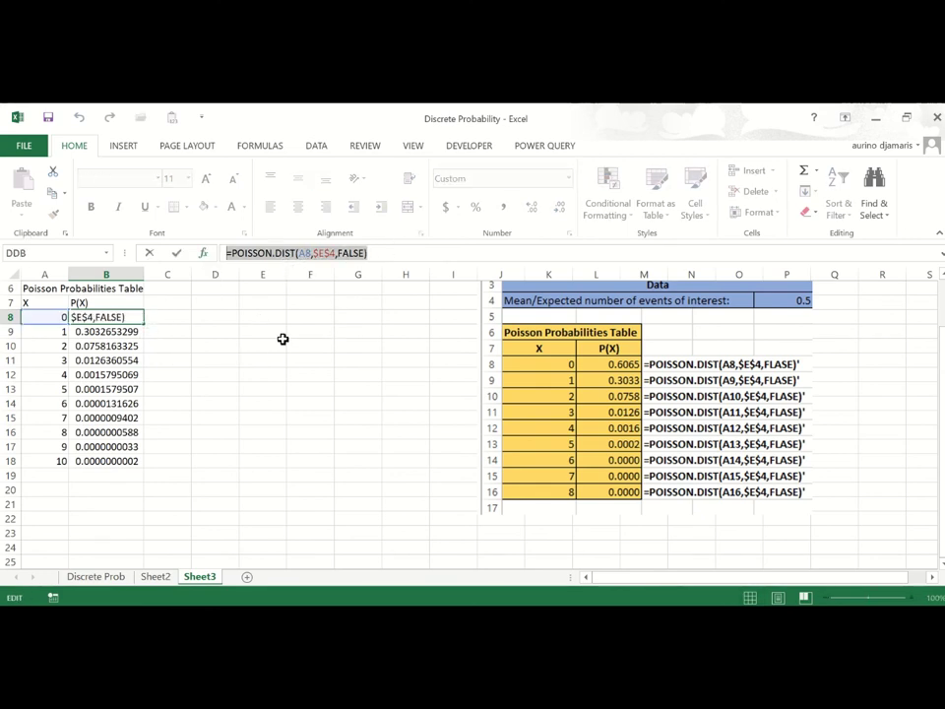
{"action": "key", "text": "Escape"}
{"action": "left_click", "coordinate": [192, 315]}
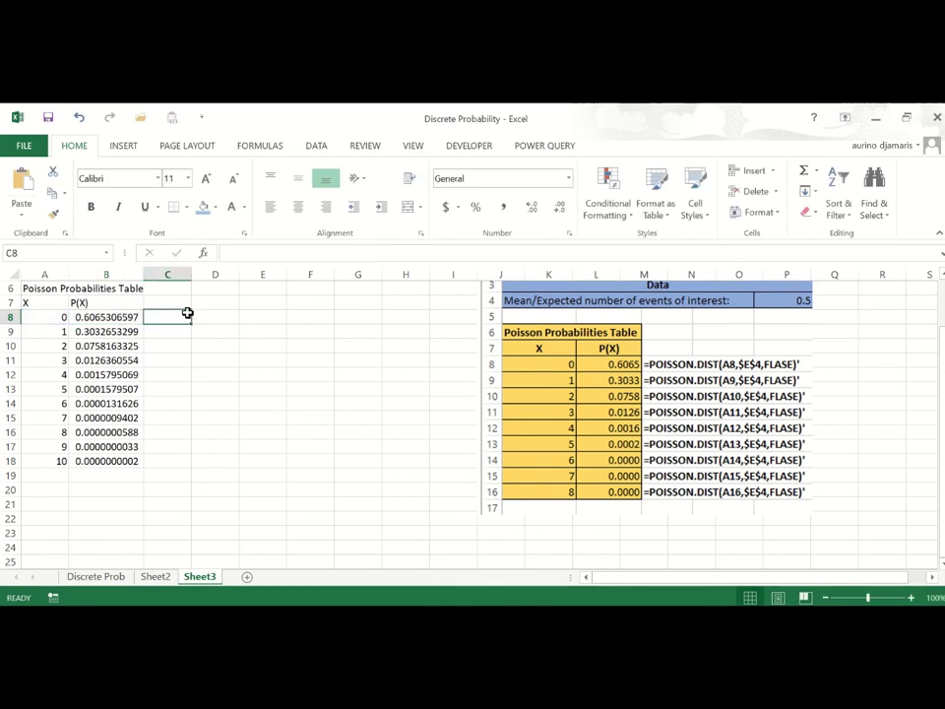
{"action": "left_click", "coordinate": [247, 254]}
{"action": "type", "text": "'"}
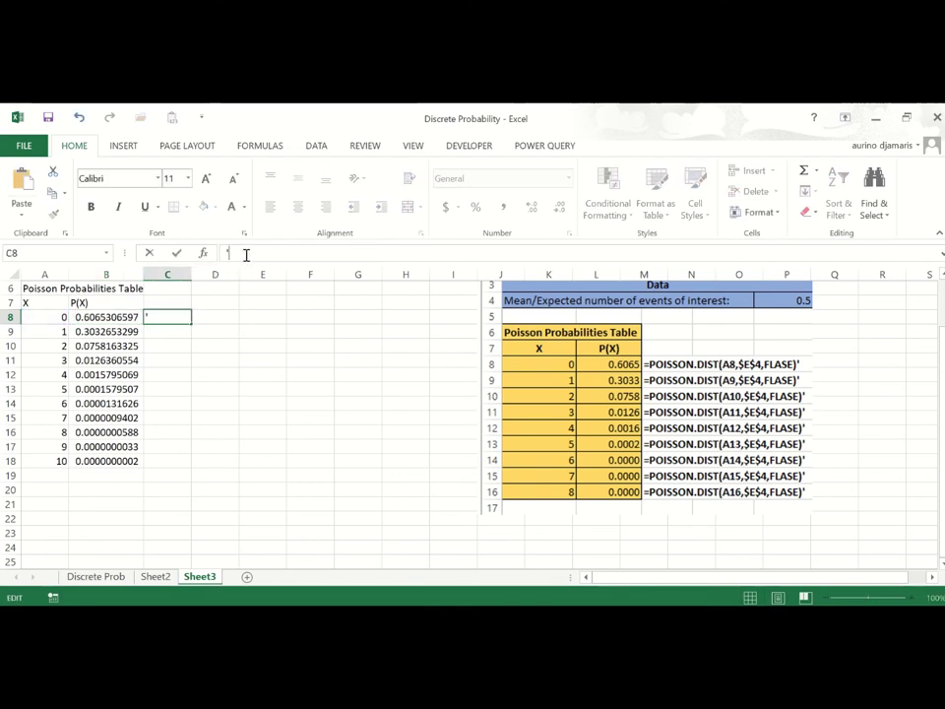
{"action": "key", "text": "ctrl+v"}
{"action": "key", "text": "Return"}
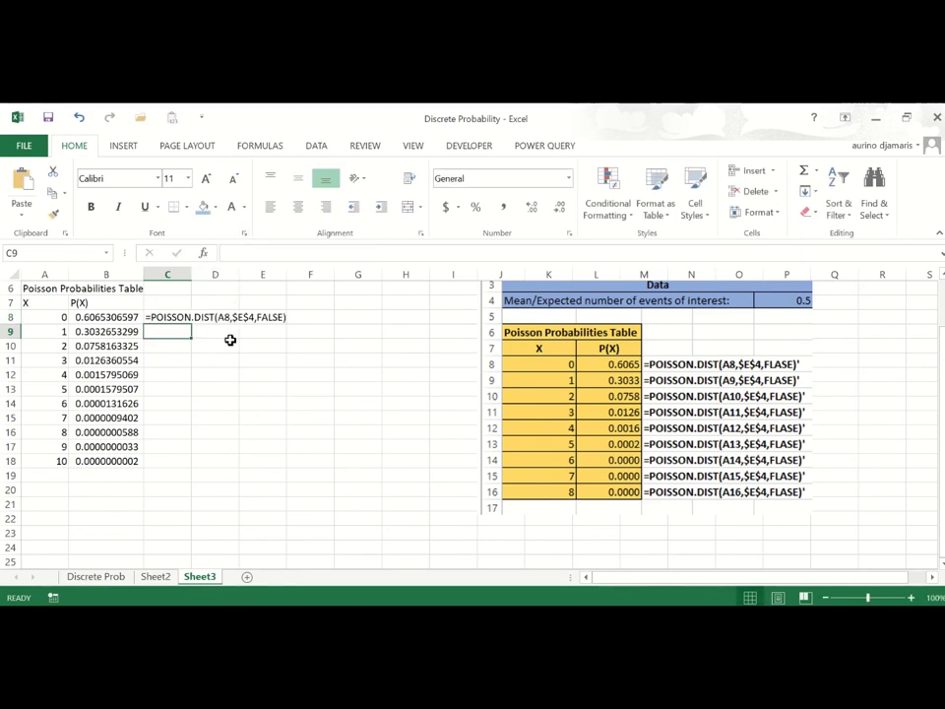
Give the Data header in A3:E3 a light blue fill and white font, and merge and center it across the range.
{"action": "scroll", "coordinate": [246, 364], "scroll_direction": "up", "scroll_amount": 2}
{"action": "left_click", "coordinate": [171, 389]}
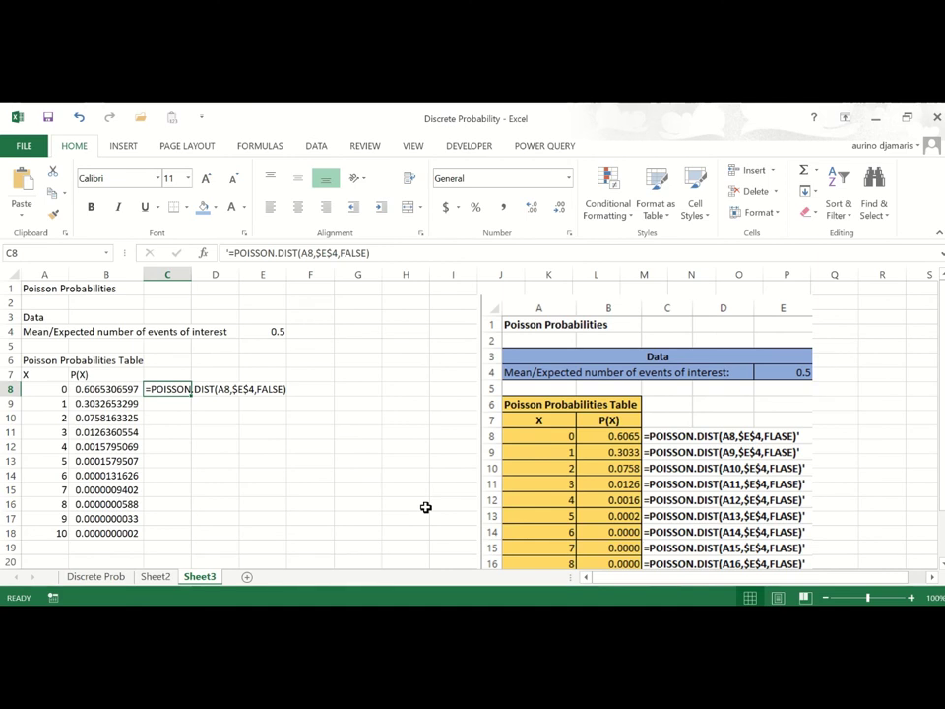
{"action": "scroll", "coordinate": [425, 507], "scroll_direction": "down", "scroll_amount": 2}
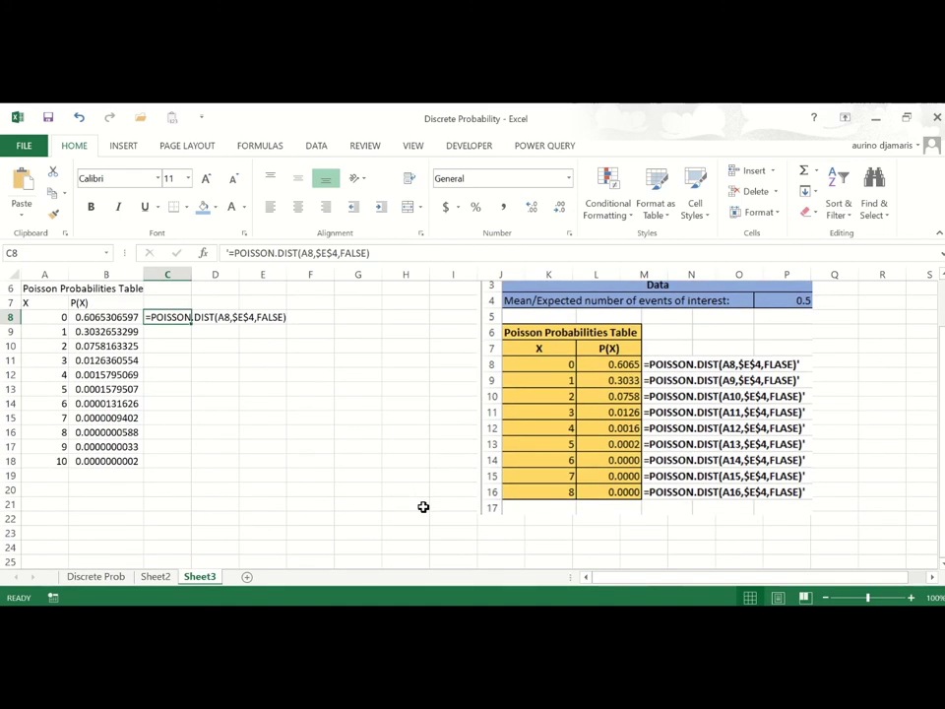
{"action": "scroll", "coordinate": [424, 507], "scroll_direction": "up", "scroll_amount": 2}
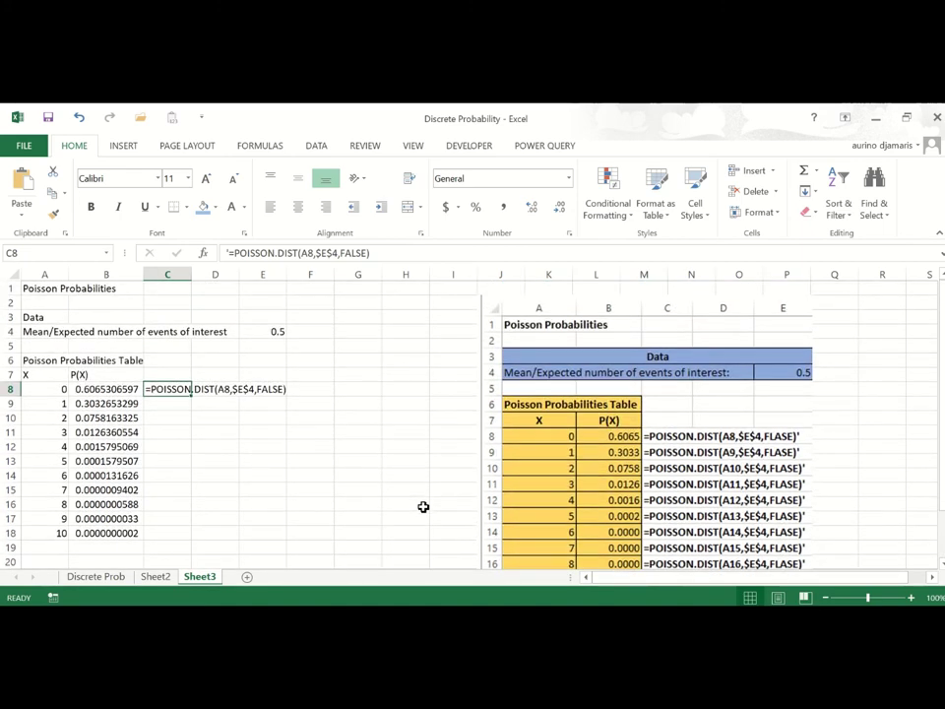
{"action": "left_click_drag", "start_coordinate": [28, 319], "coordinate": [249, 319]}
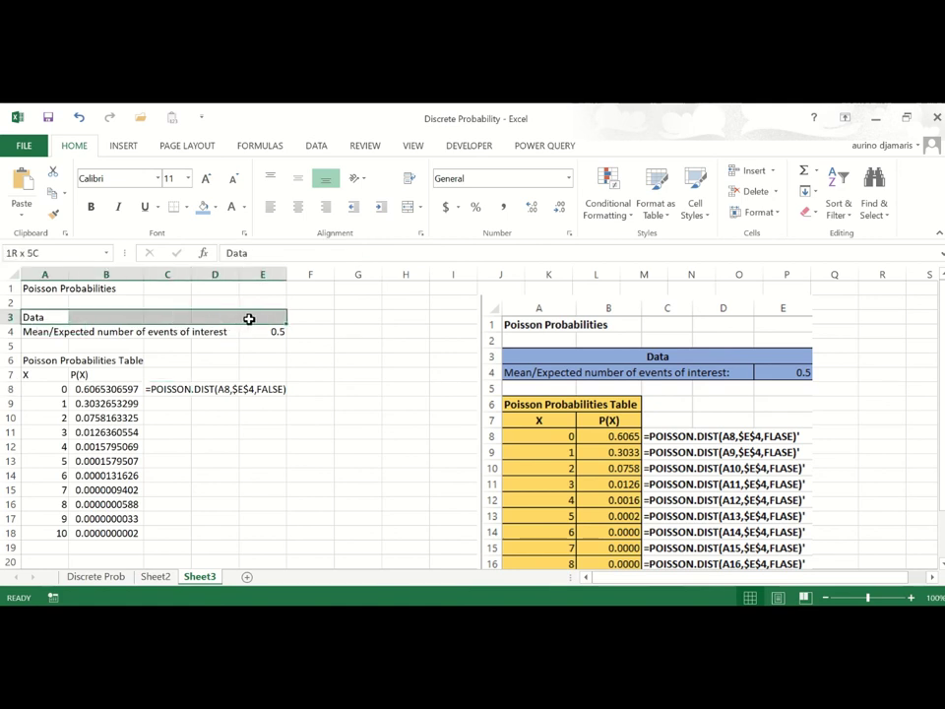
{"action": "left_click", "coordinate": [202, 207]}
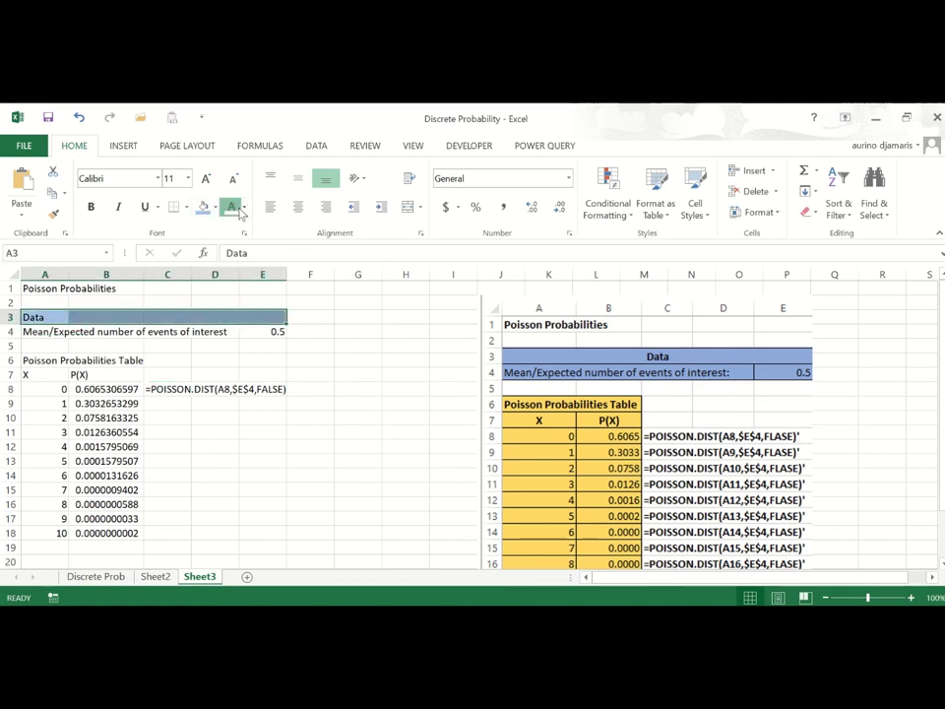
{"action": "left_click", "coordinate": [298, 209]}
{"action": "left_click", "coordinate": [297, 208]}
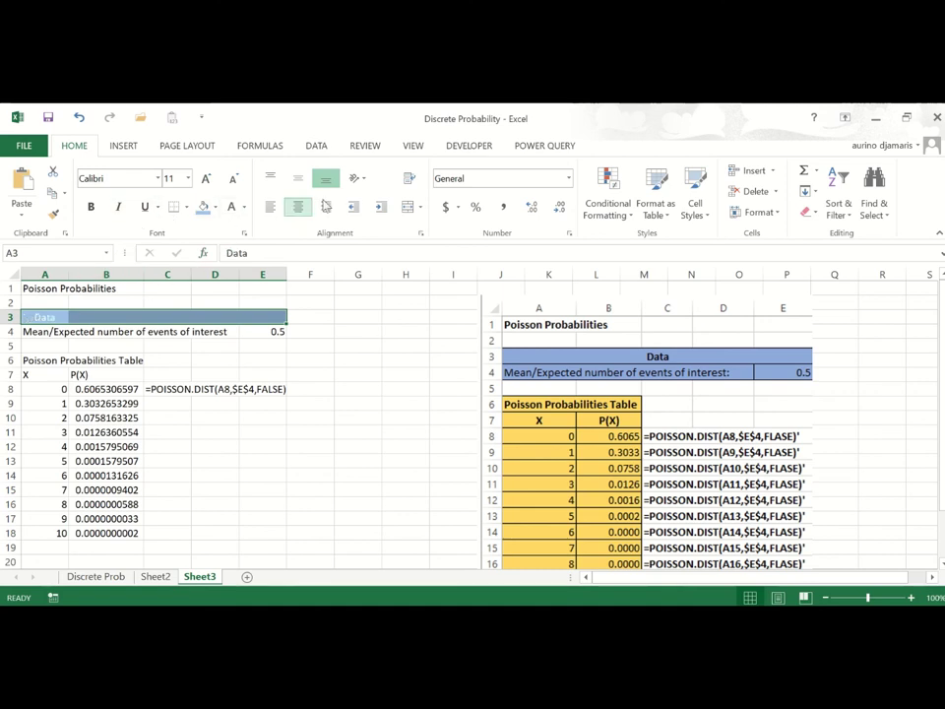
{"action": "left_click", "coordinate": [410, 208]}
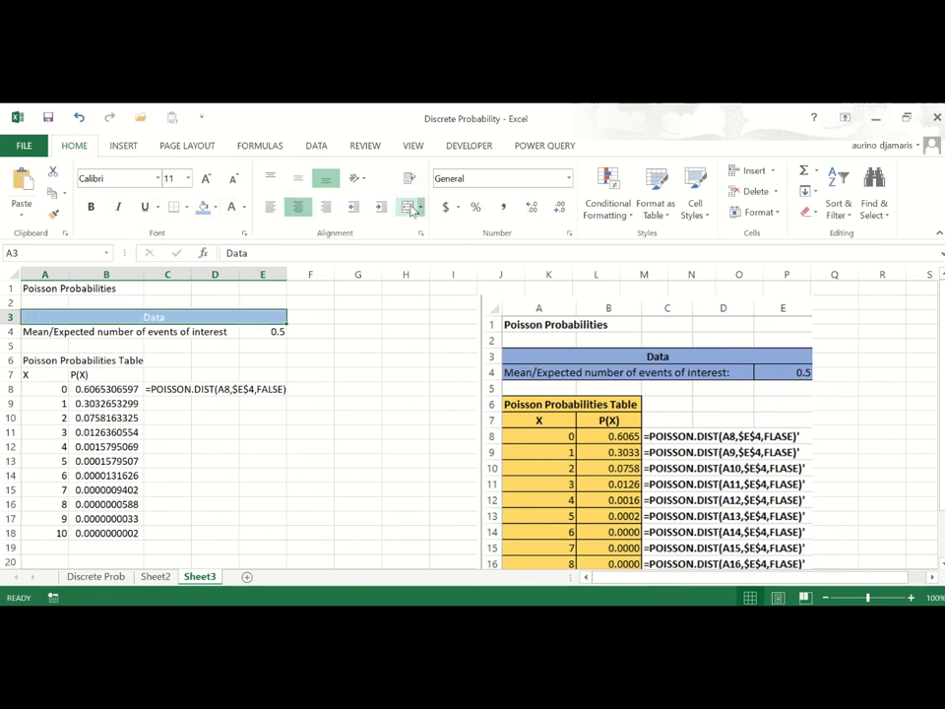
Make the label Mean/Expected number of events of interest in row 4 bold.
{"action": "left_click", "coordinate": [42, 328]}
{"action": "left_click_drag", "start_coordinate": [53, 332], "coordinate": [218, 328]}
{"action": "left_click", "coordinate": [94, 207]}
Make the Poisson Probabilities Table title in A6 bold and set its font to Bahnschrift.
{"action": "left_click", "coordinate": [54, 360]}
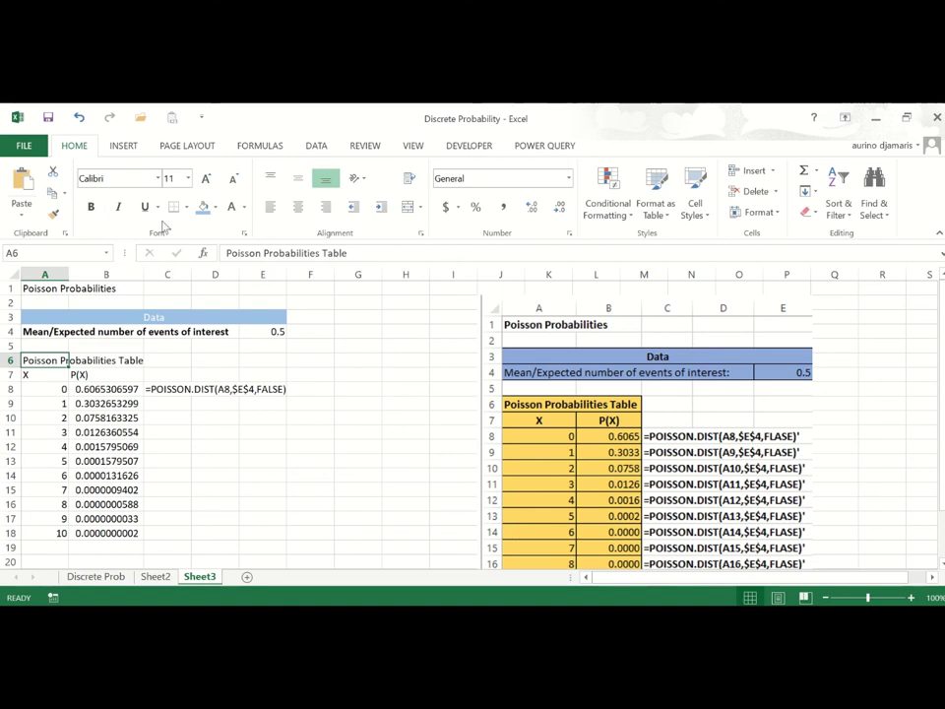
{"action": "left_click", "coordinate": [91, 207]}
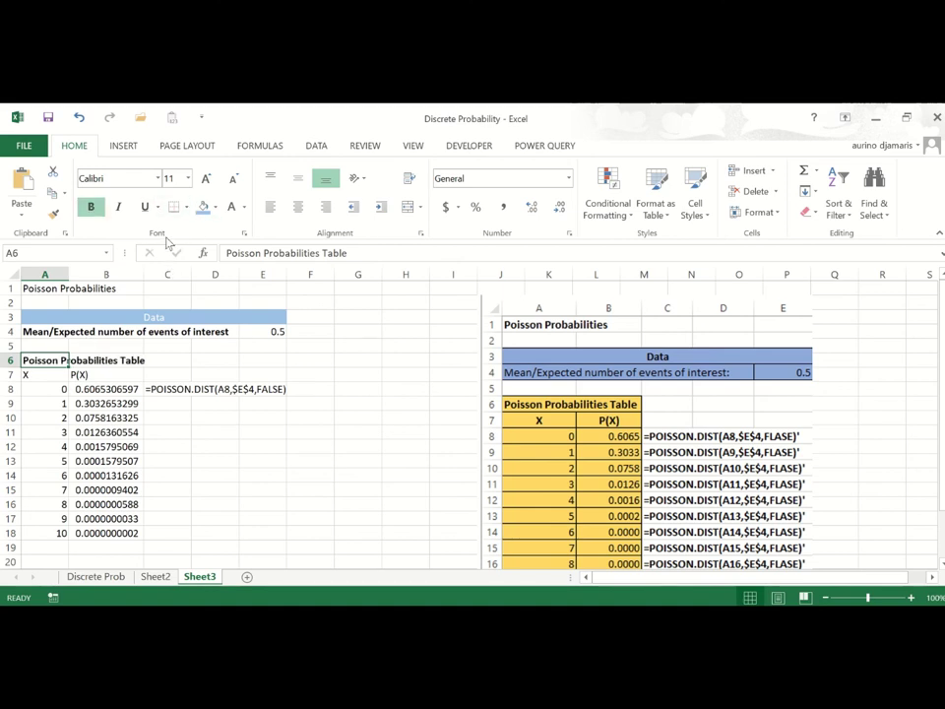
{"action": "left_click", "coordinate": [215, 207]}
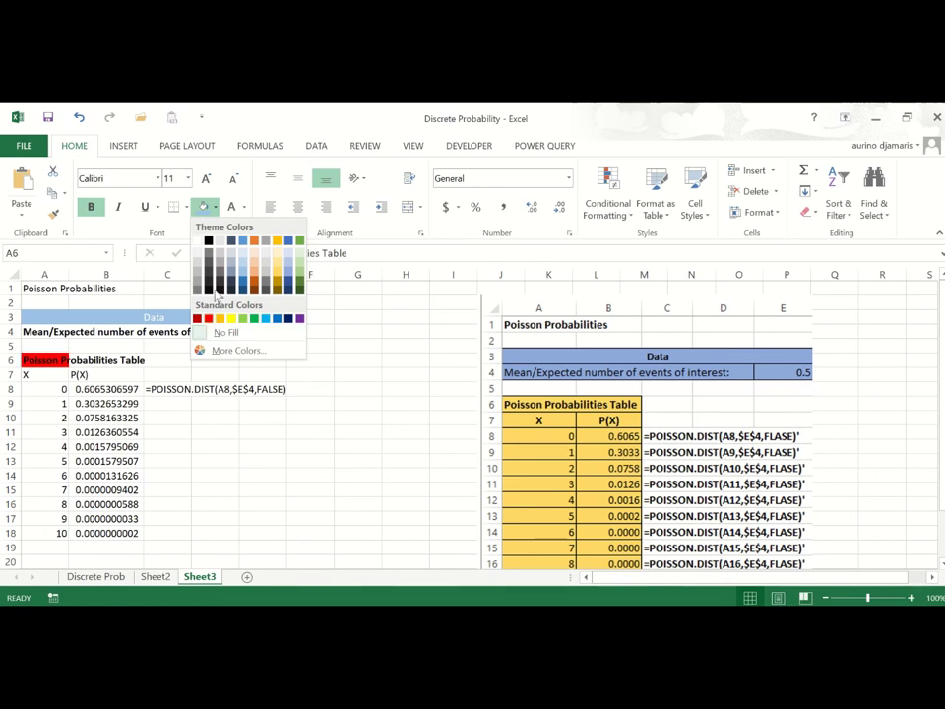
{"action": "left_click", "coordinate": [160, 180]}
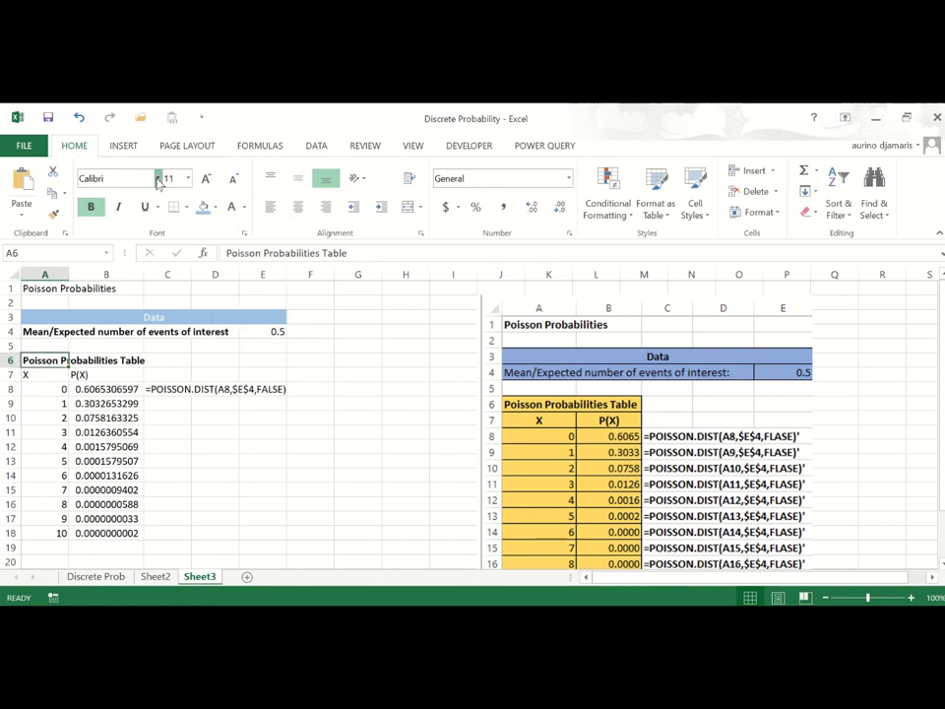
{"action": "left_click", "coordinate": [158, 178]}
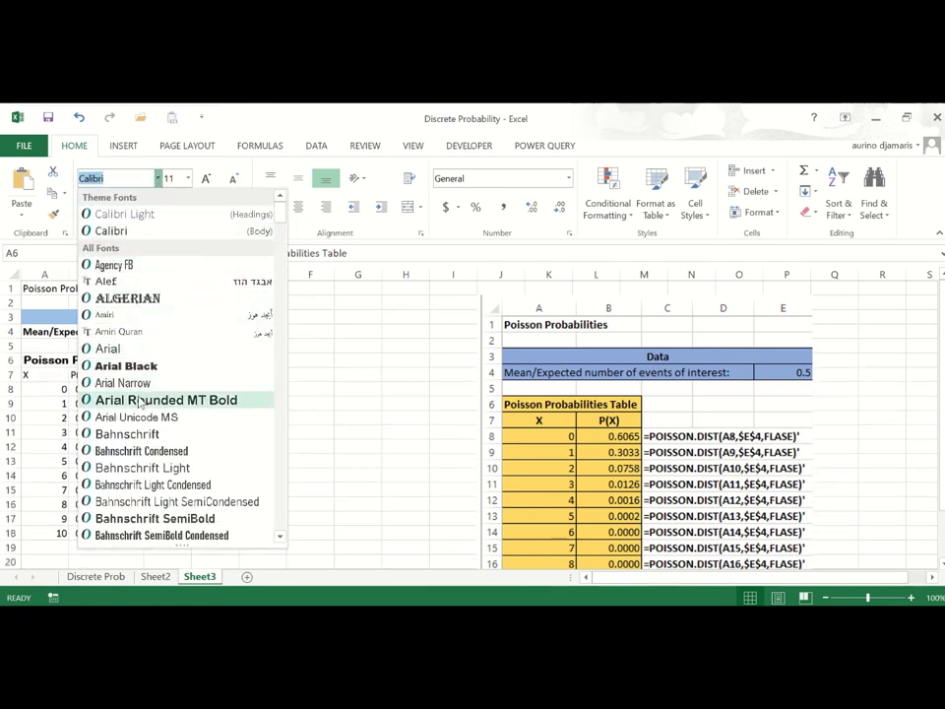
{"action": "left_click", "coordinate": [143, 437]}
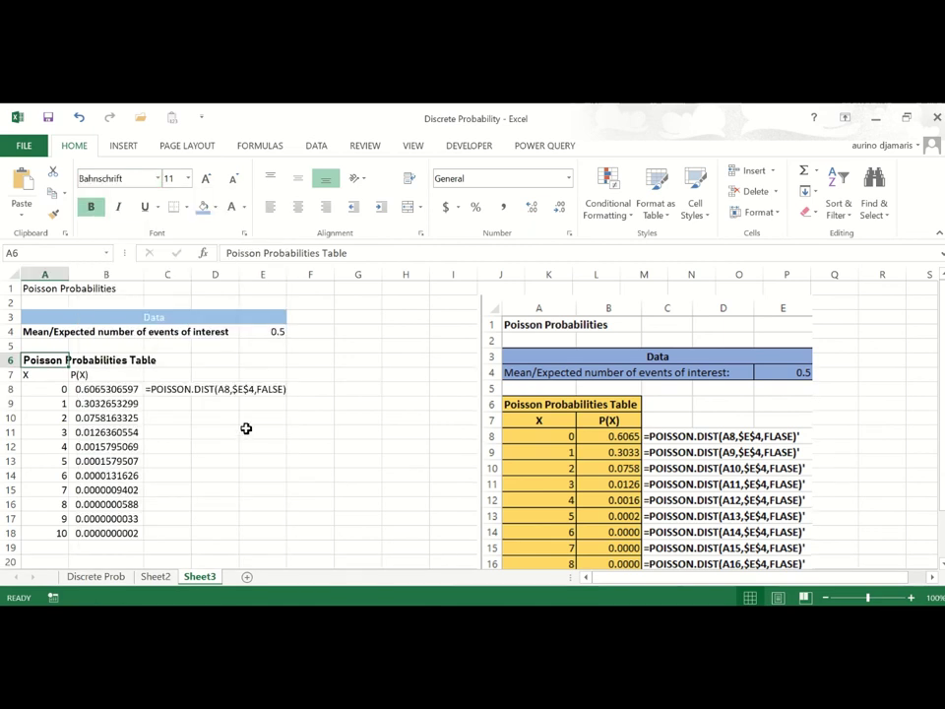
{"action": "left_click", "coordinate": [337, 431]}
{"action": "left_click", "coordinate": [45, 376]}
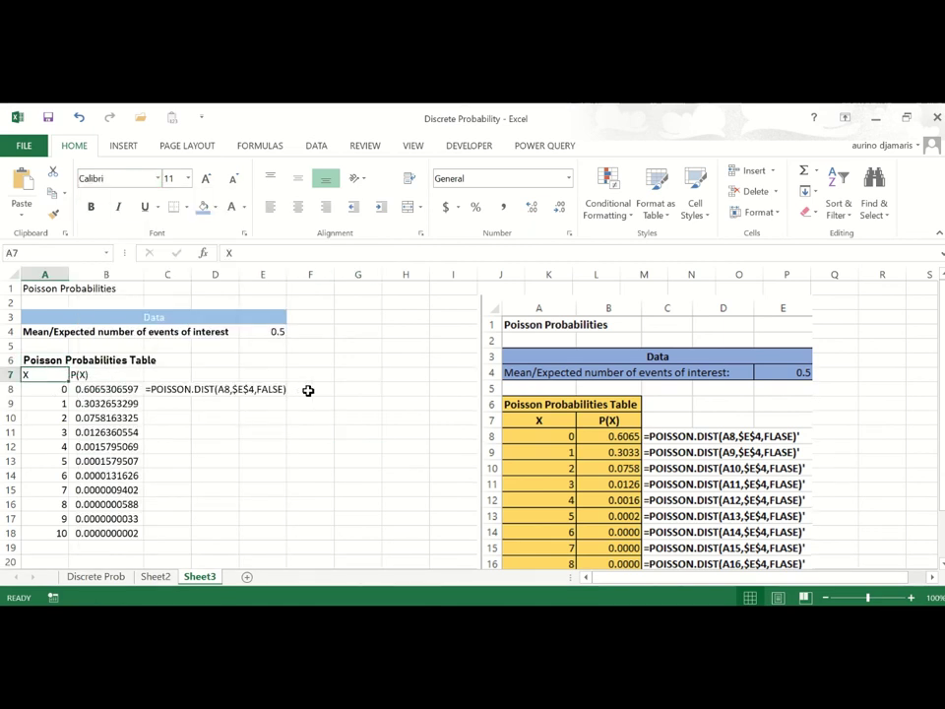
Copy A1:E18 from Sheet3 to A1 of a new sheet and autofit column B there.
{"action": "left_click", "coordinate": [430, 123]}
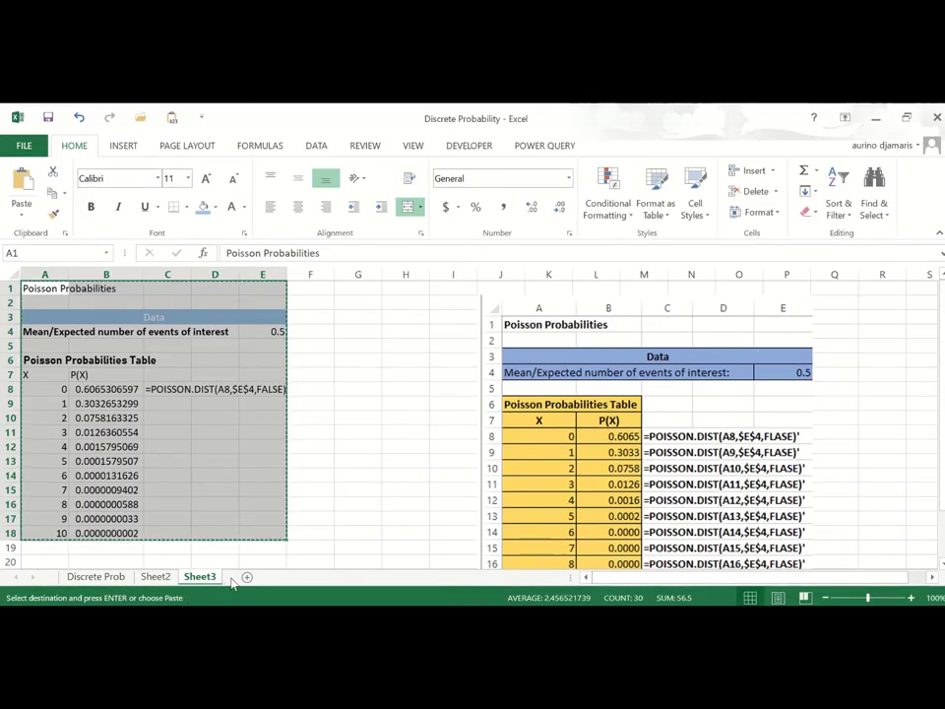
{"action": "left_click", "coordinate": [247, 576]}
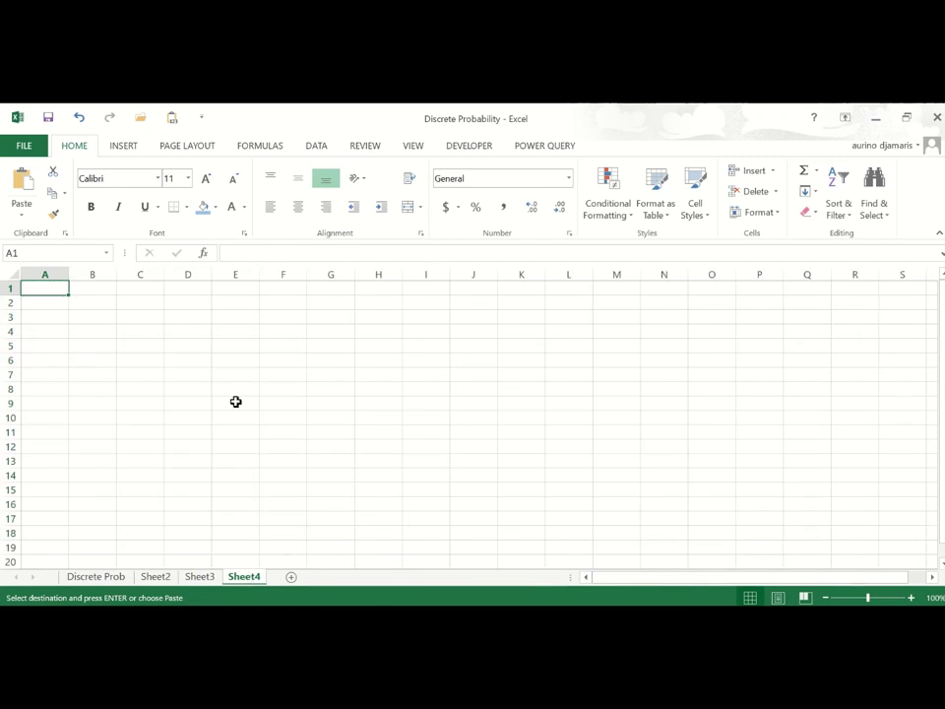
{"action": "key", "text": "ctrl+v"}
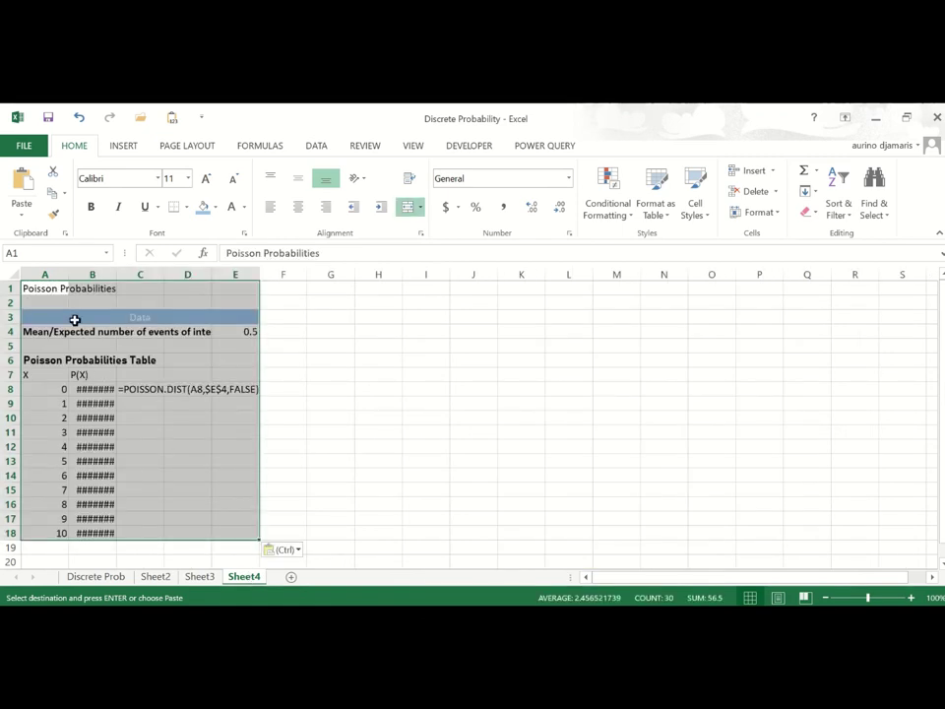
{"action": "left_click", "coordinate": [111, 273]}
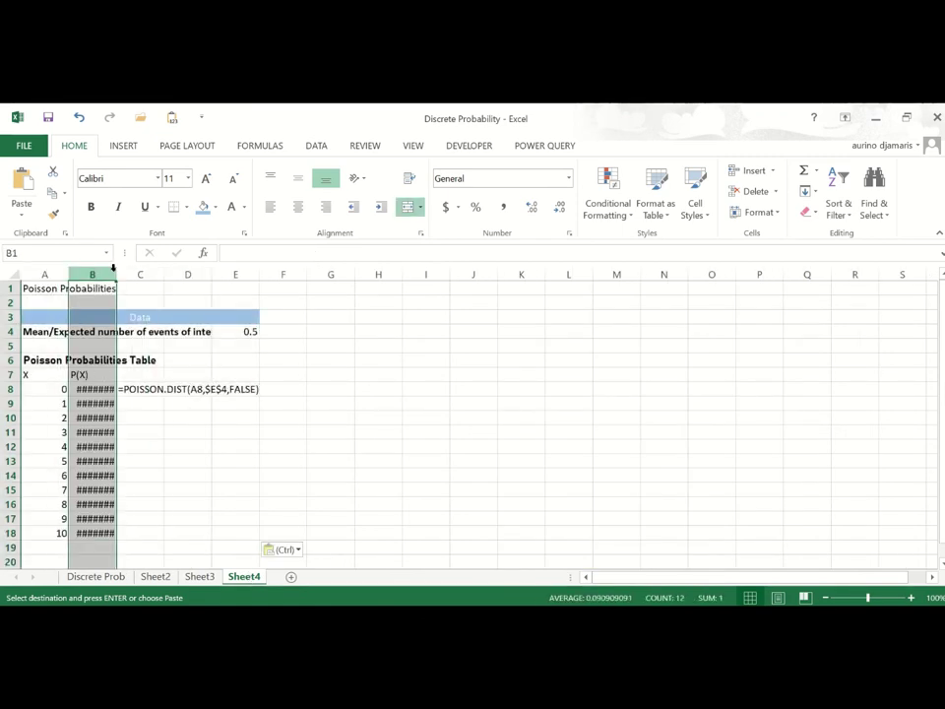
{"action": "double_click", "coordinate": [116, 274]}
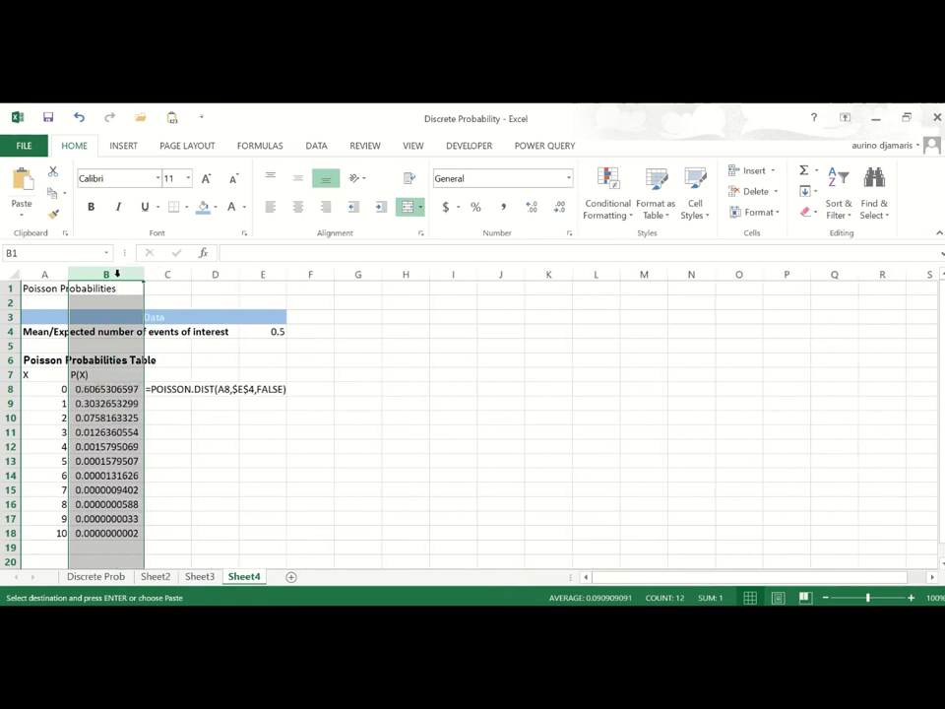
Move the mean value on Sheet4 from E4 to C7, above the formula column.
{"action": "left_click", "coordinate": [276, 332]}
{"action": "key", "text": "Escape"}
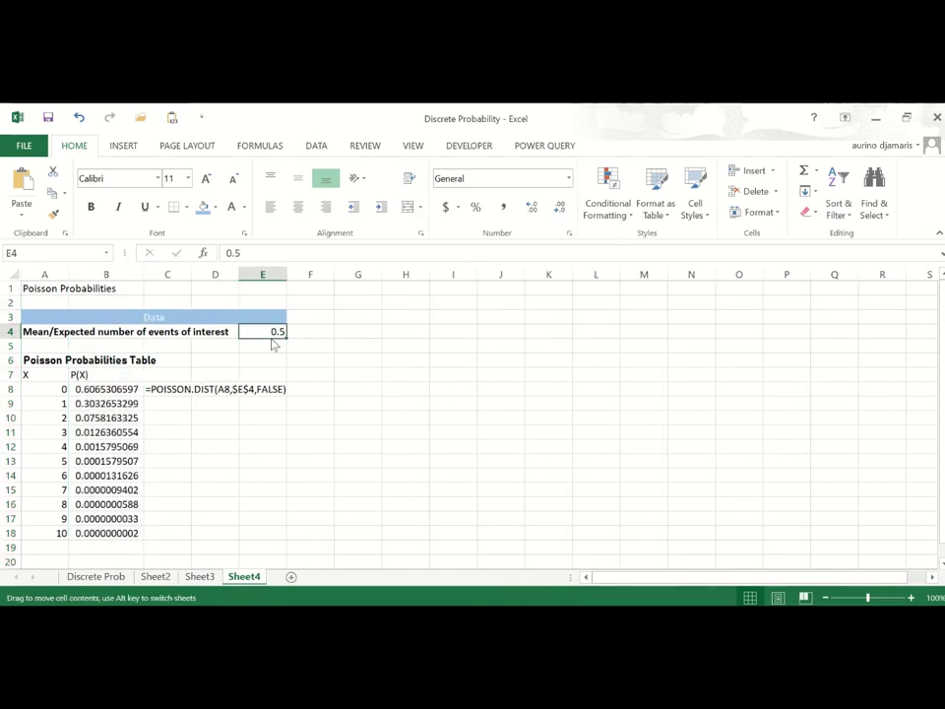
{"action": "left_click_drag", "start_coordinate": [274, 343], "coordinate": [191, 386]}
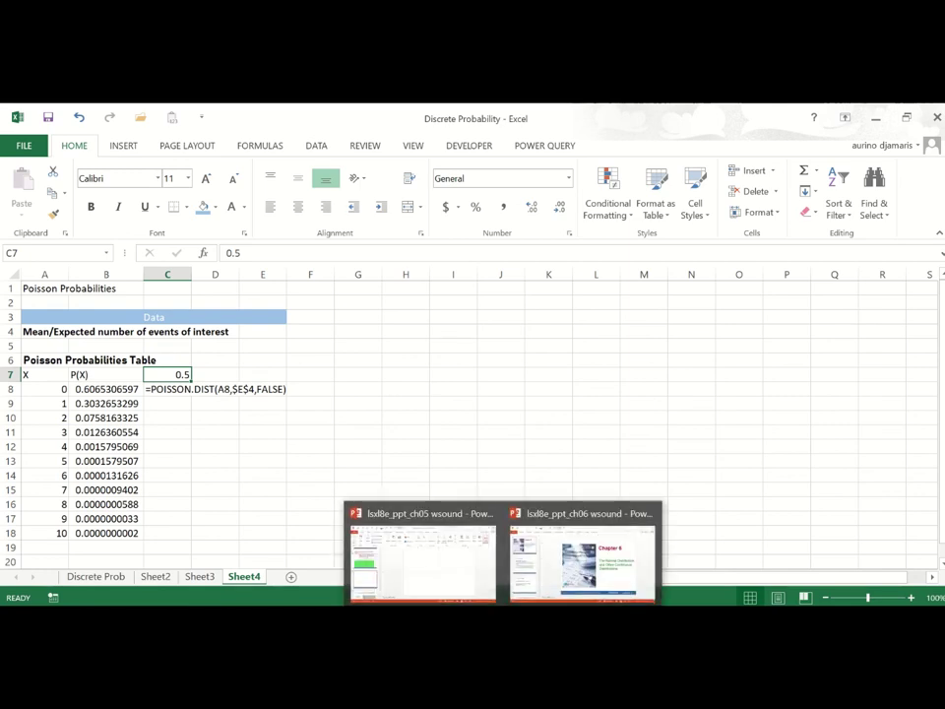
Consult the Poisson table on slide 35 in PowerPoint, return to Excel and set the mean in C7 to 0.1.
{"action": "left_click", "coordinate": [392, 559]}
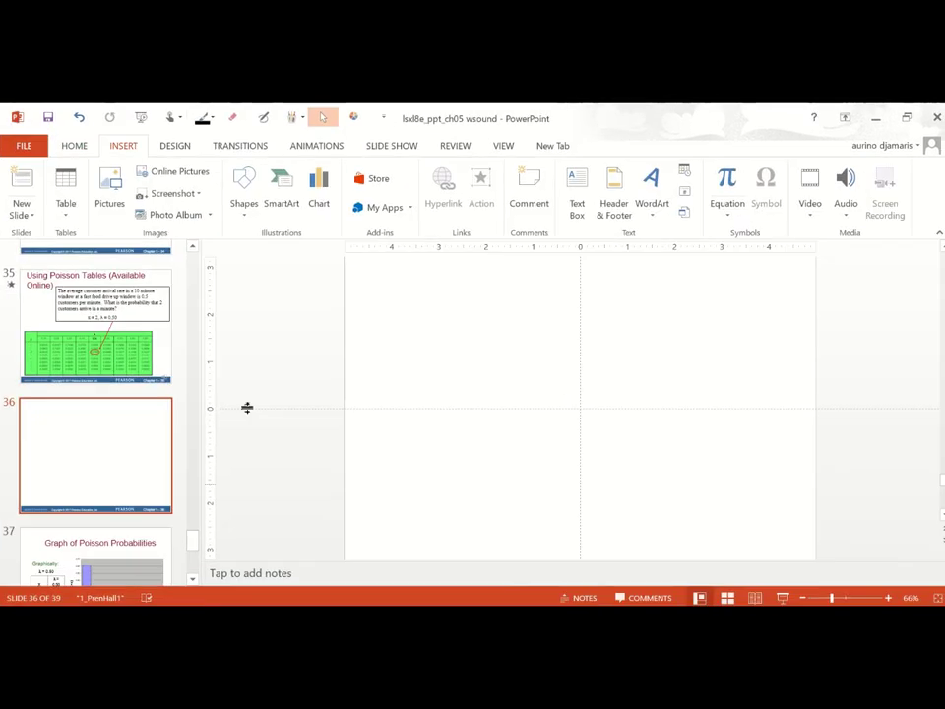
{"action": "left_click", "coordinate": [131, 346]}
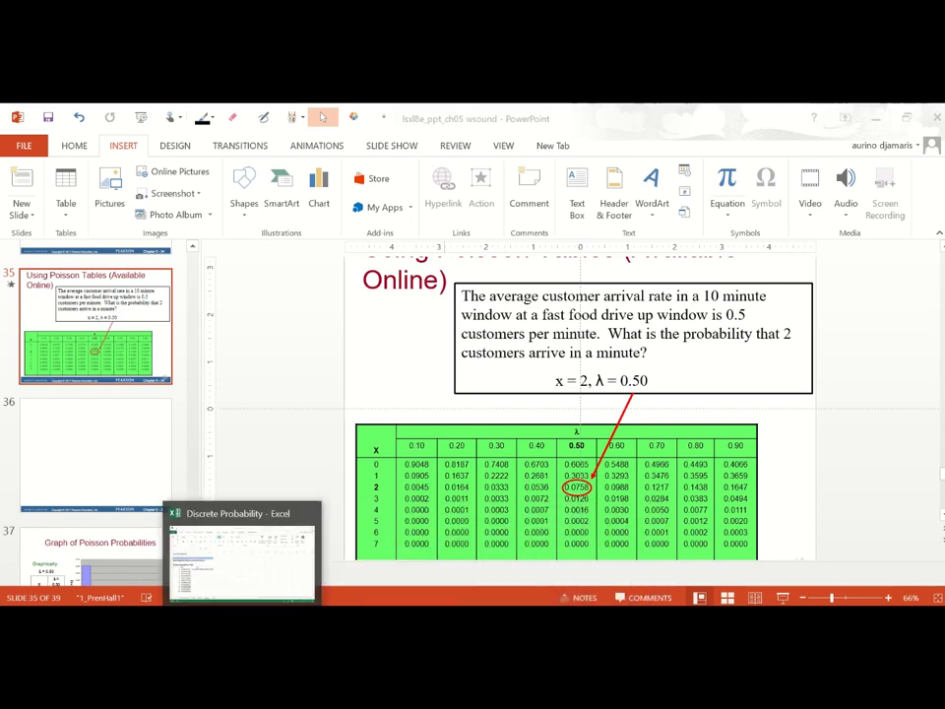
{"action": "left_click", "coordinate": [277, 565]}
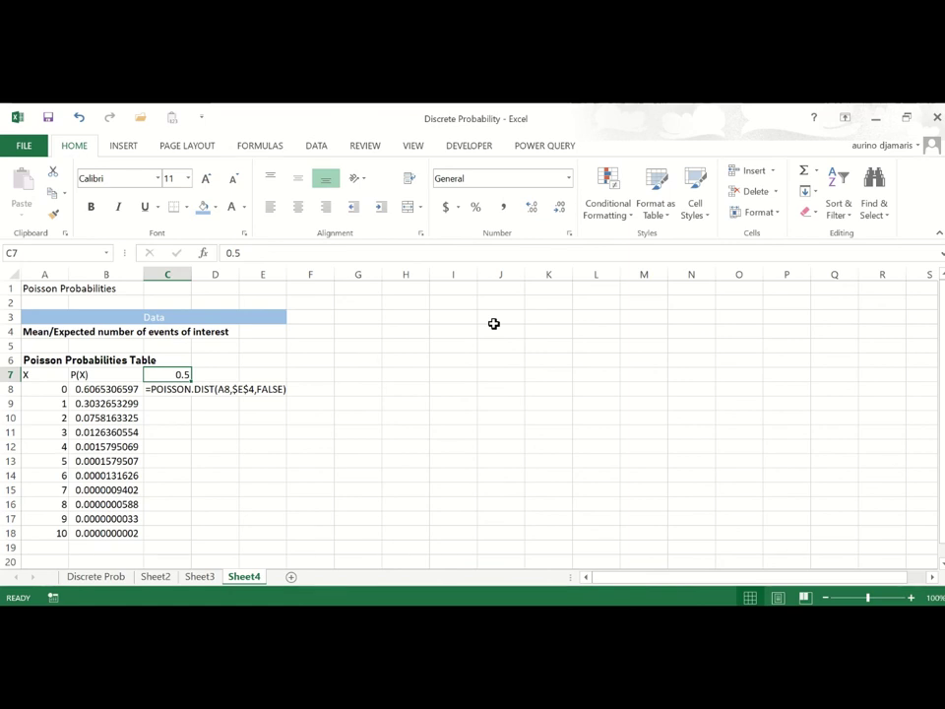
{"action": "type", "text": "0"}
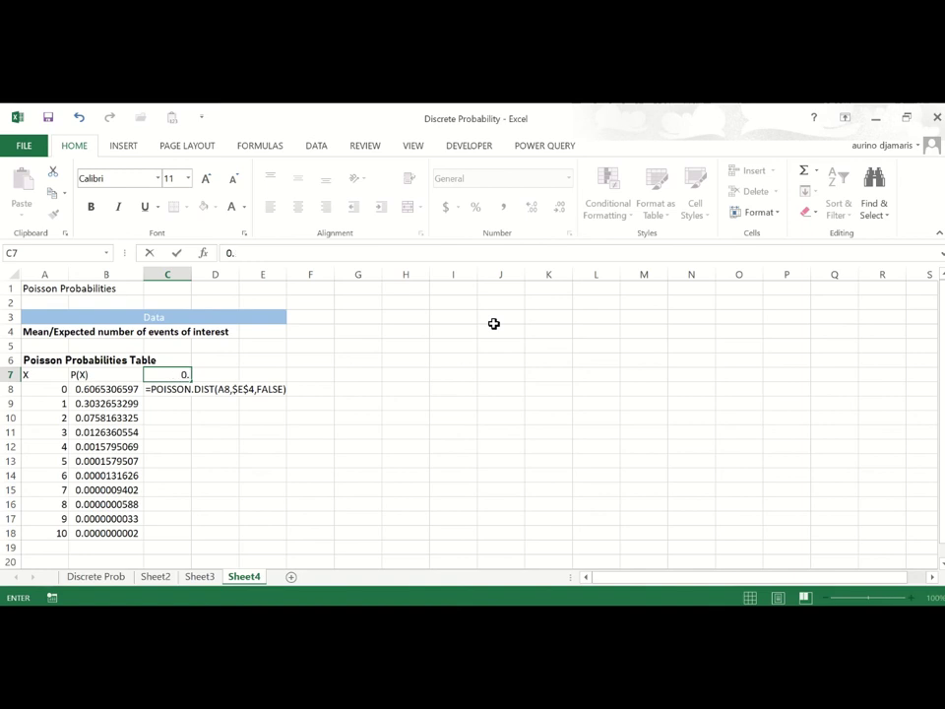
{"action": "key", "text": "Return"}
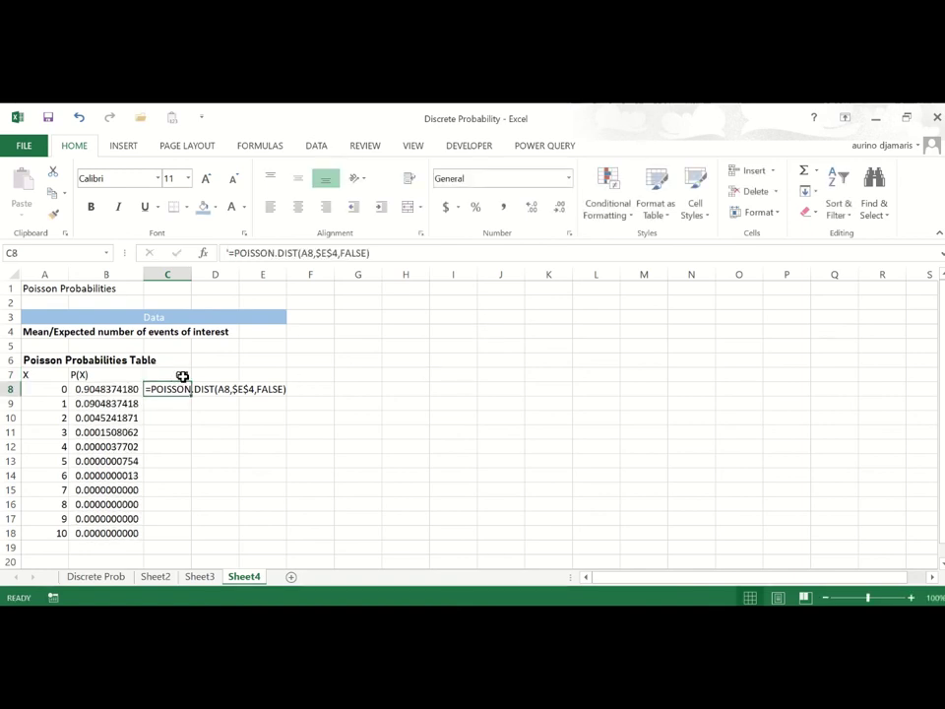
Move the Poisson probabilities from B8:B18 to C8:C18, replacing the formula text in C8.
{"action": "left_click", "coordinate": [114, 390]}
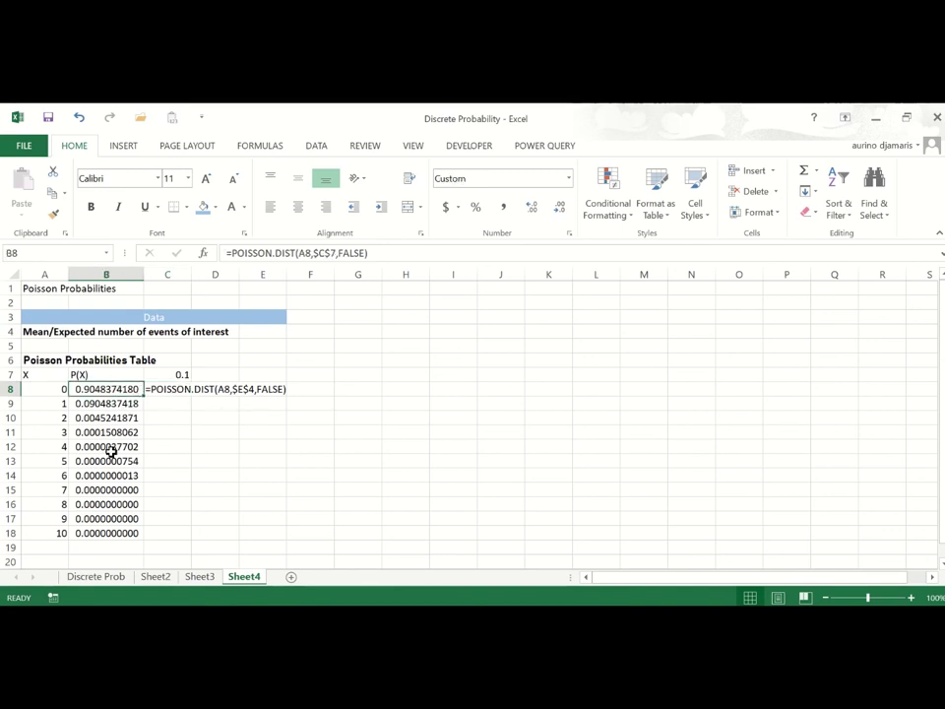
{"action": "left_click", "coordinate": [114, 530], "text": "shift"}
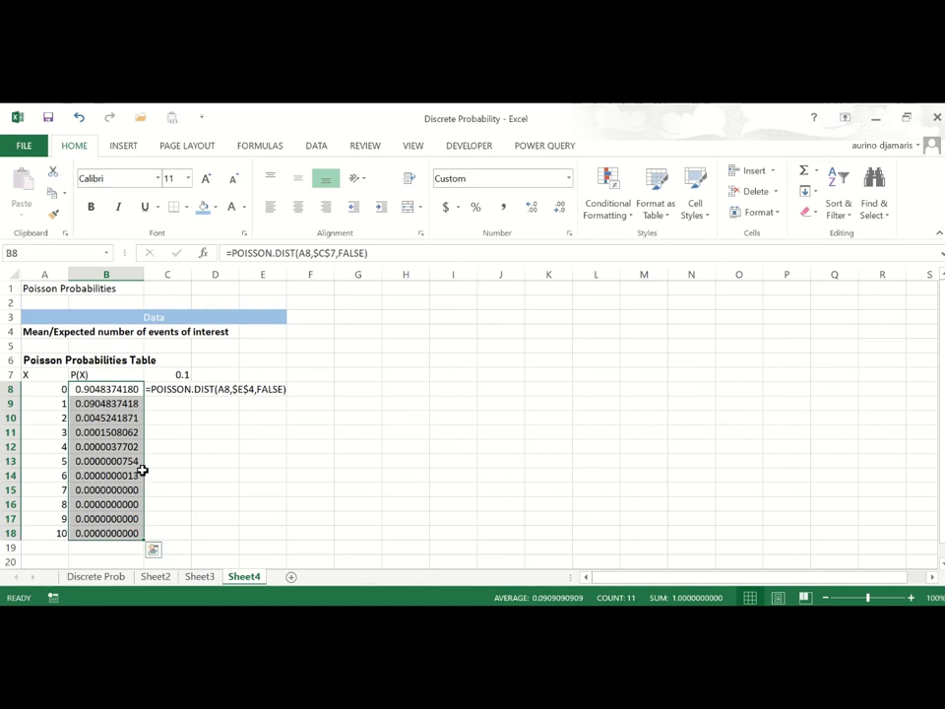
{"action": "left_click_drag", "start_coordinate": [144, 465], "coordinate": [205, 460]}
{"action": "left_click", "coordinate": [450, 402]}
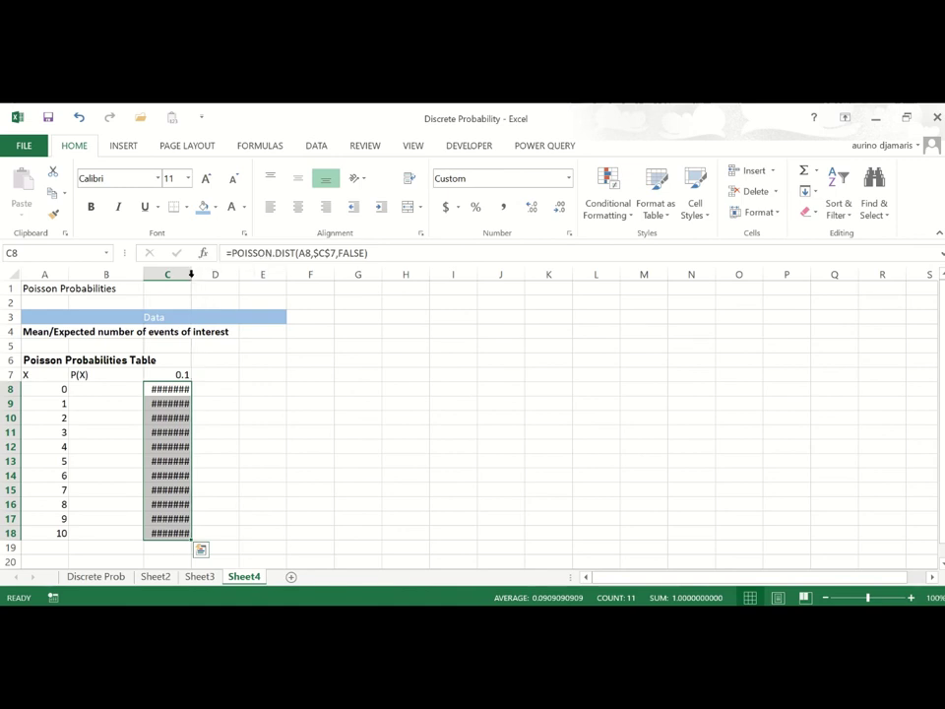
Autofit column C on Sheet4 and change the mean reference in C8's Poisson formula to C$7, locking only the row.
{"action": "double_click", "coordinate": [191, 275]}
{"action": "left_click", "coordinate": [246, 375]}
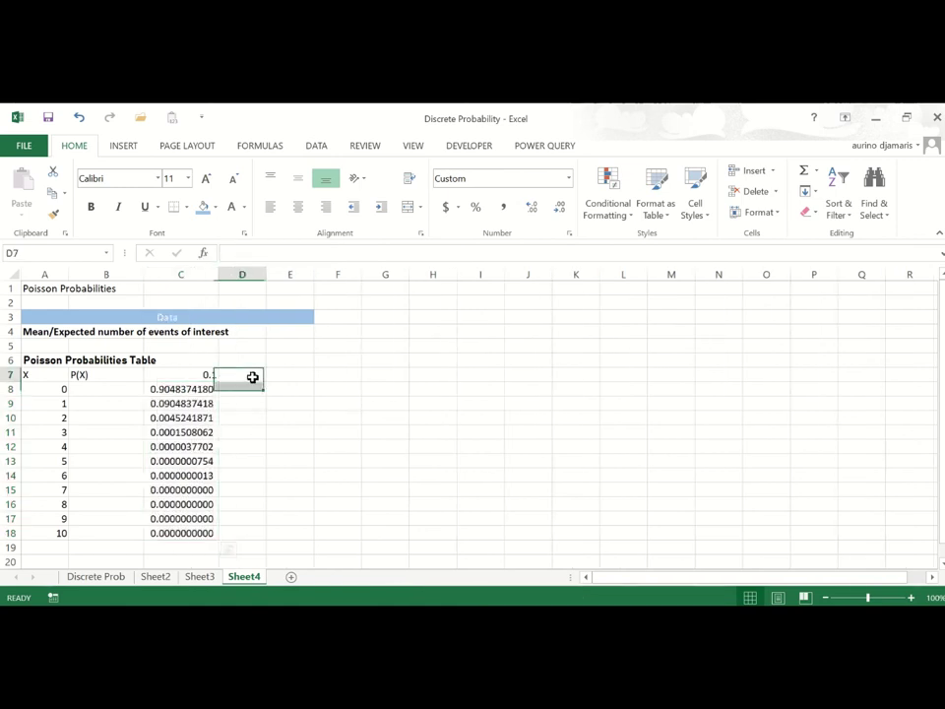
{"action": "left_click", "coordinate": [200, 374]}
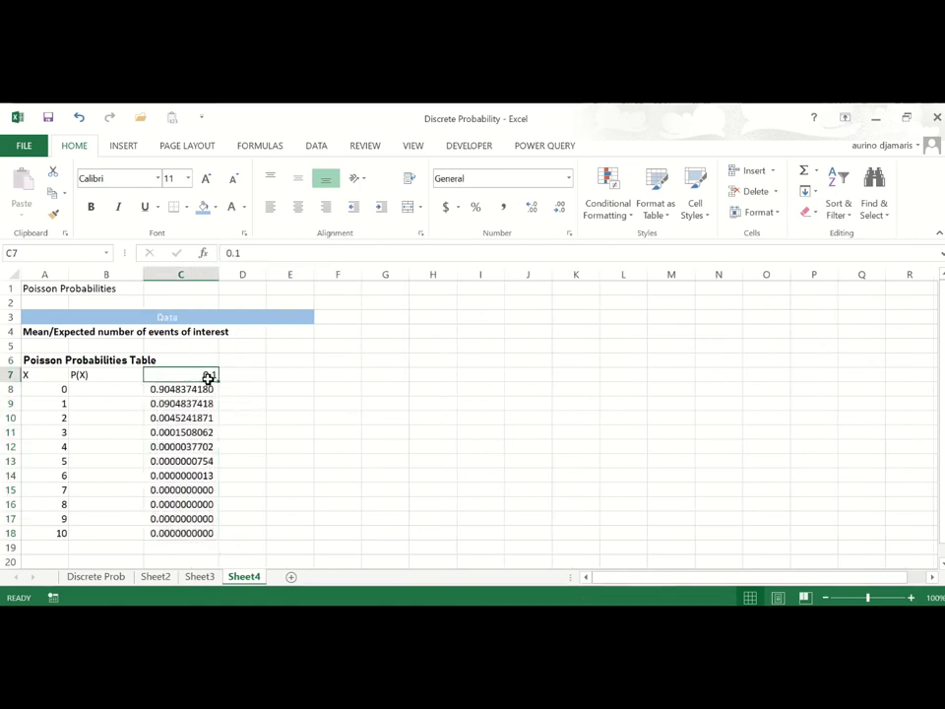
{"action": "left_click", "coordinate": [194, 388]}
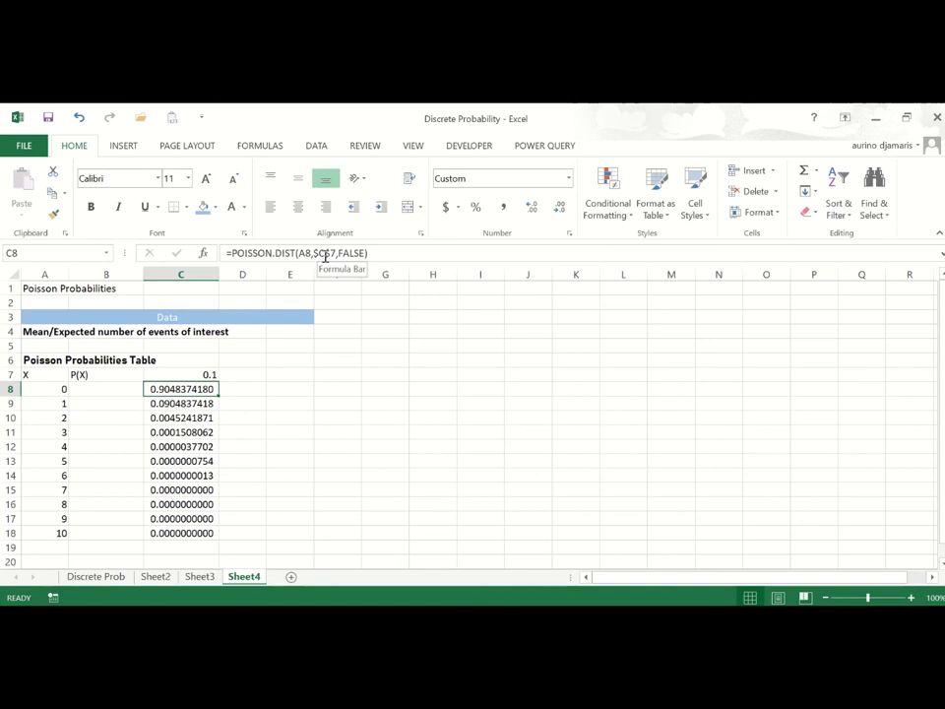
{"action": "left_click", "coordinate": [320, 258]}
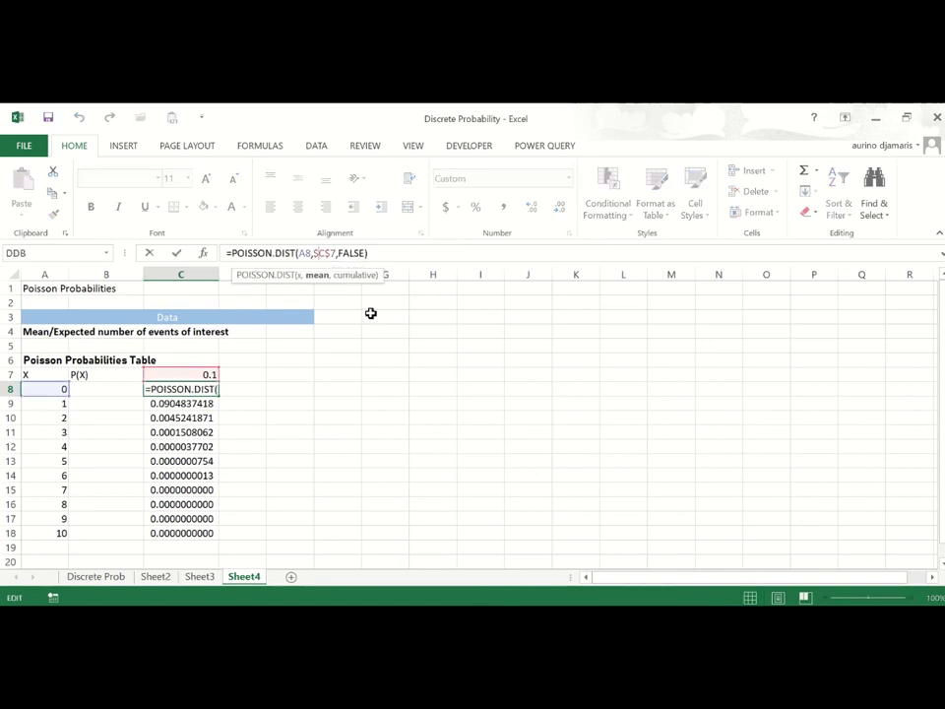
{"action": "key", "text": "BackSpace"}
{"action": "key", "text": "Return"}
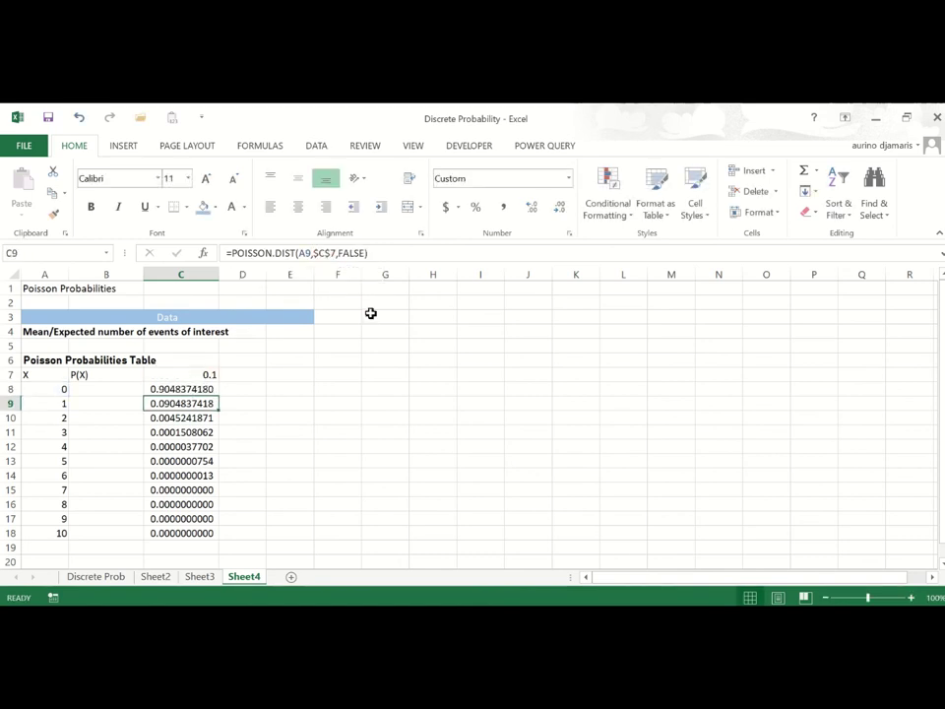
Lock the column of the X reference in C8, making the formula =POISSON.DIST($A8,C$7,FALSE).
{"action": "left_click_drag", "start_coordinate": [178, 378], "coordinate": [190, 532]}
{"action": "left_click", "coordinate": [148, 390]}
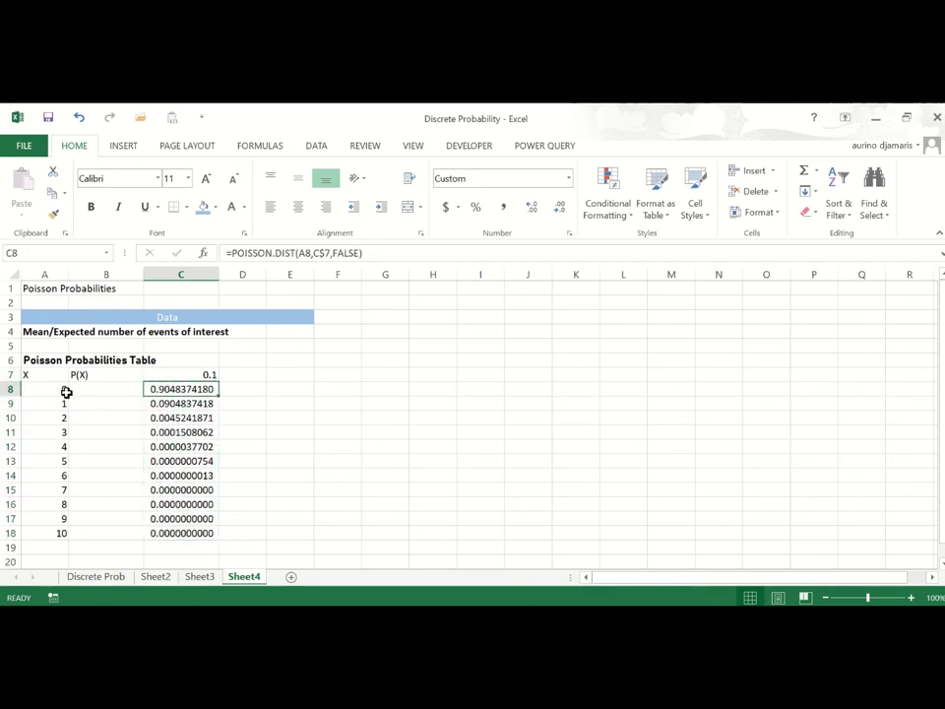
{"action": "left_click", "coordinate": [63, 391]}
{"action": "left_click", "coordinate": [185, 388]}
{"action": "left_click", "coordinate": [300, 254]}
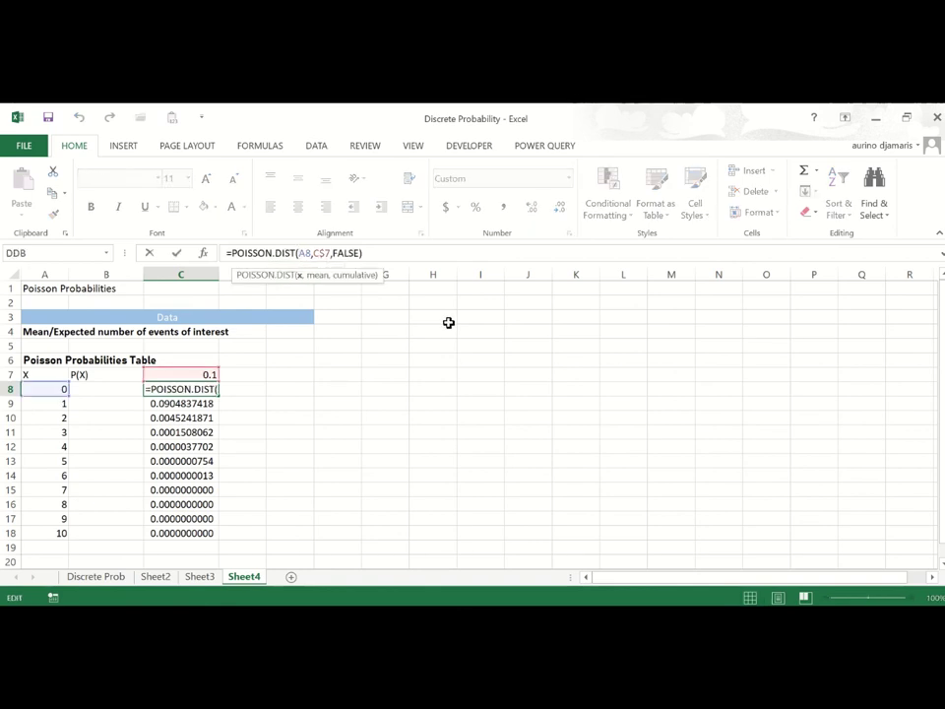
{"action": "type", "text": "$"}
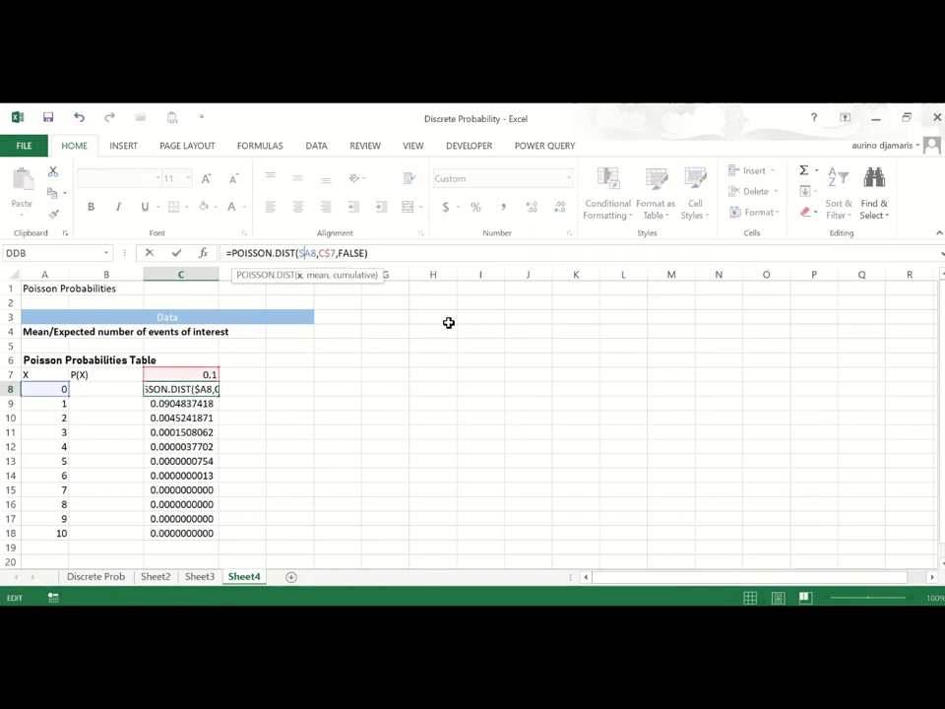
{"action": "key", "text": "Return"}
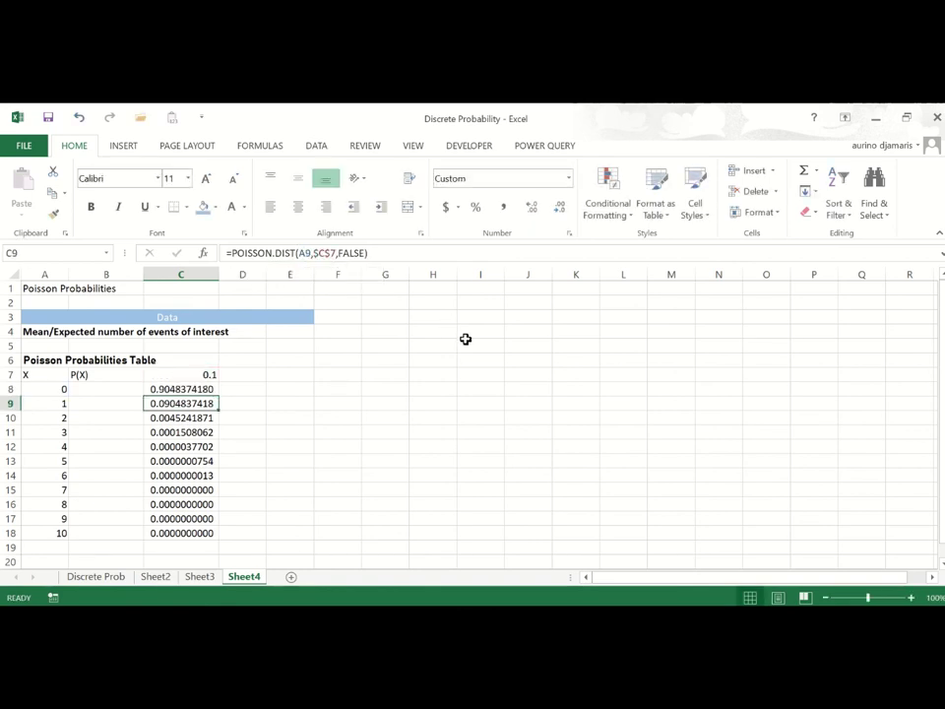
Fill the C8 formula down to C18, and extend C7:C18 across to column O.
{"action": "left_click", "coordinate": [173, 389]}
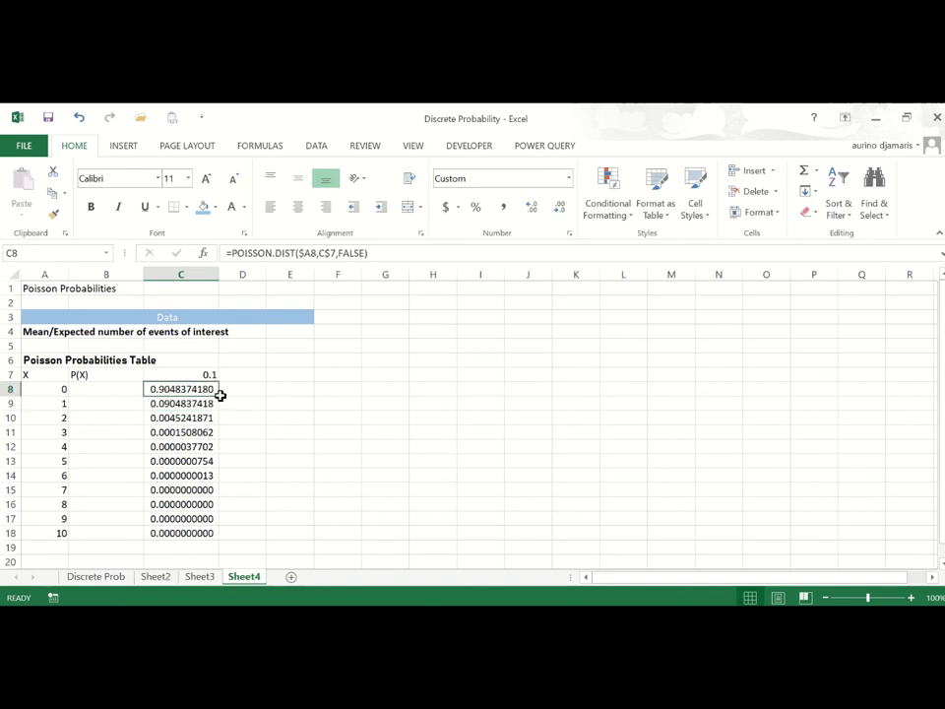
{"action": "double_click", "coordinate": [217, 397]}
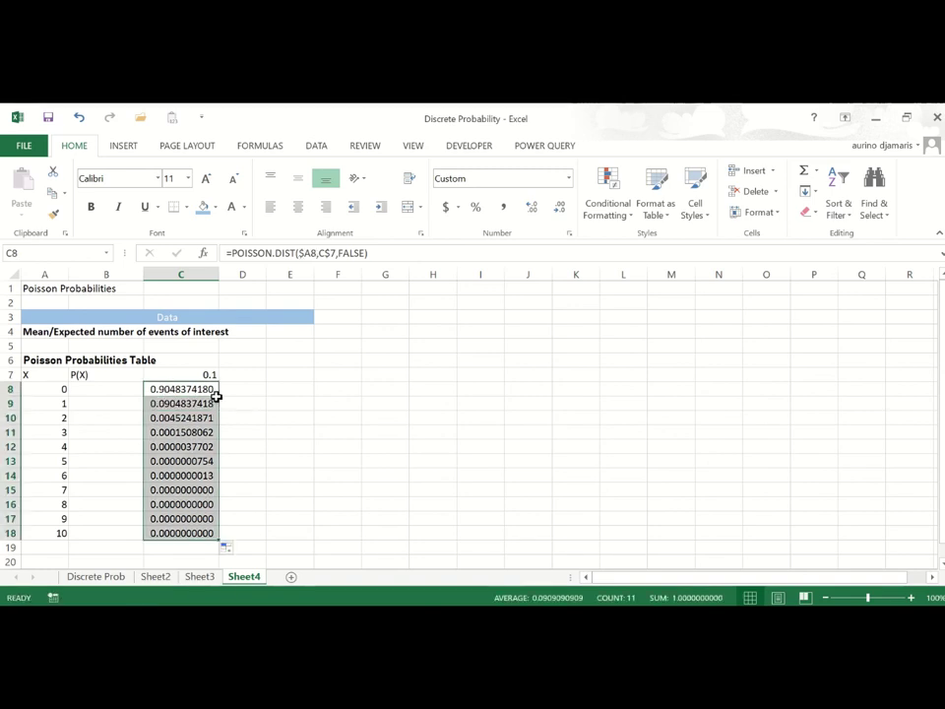
{"action": "left_click_drag", "start_coordinate": [188, 374], "coordinate": [770, 534]}
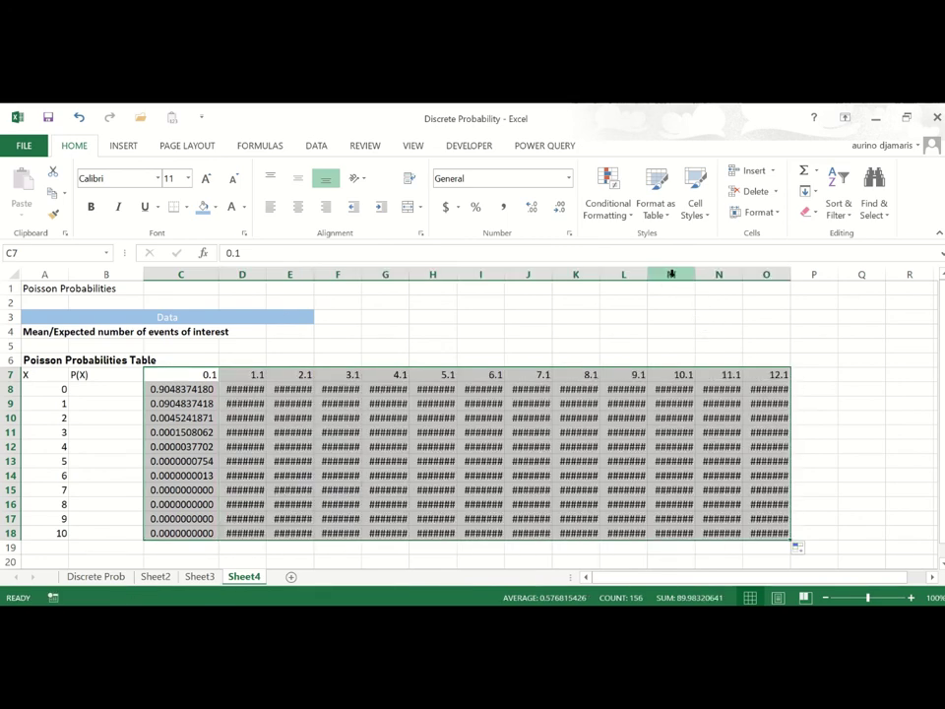
Set the mean in D7 to 0.2 and extend the series from C7:D7 across to M7.
{"action": "left_click", "coordinate": [209, 374]}
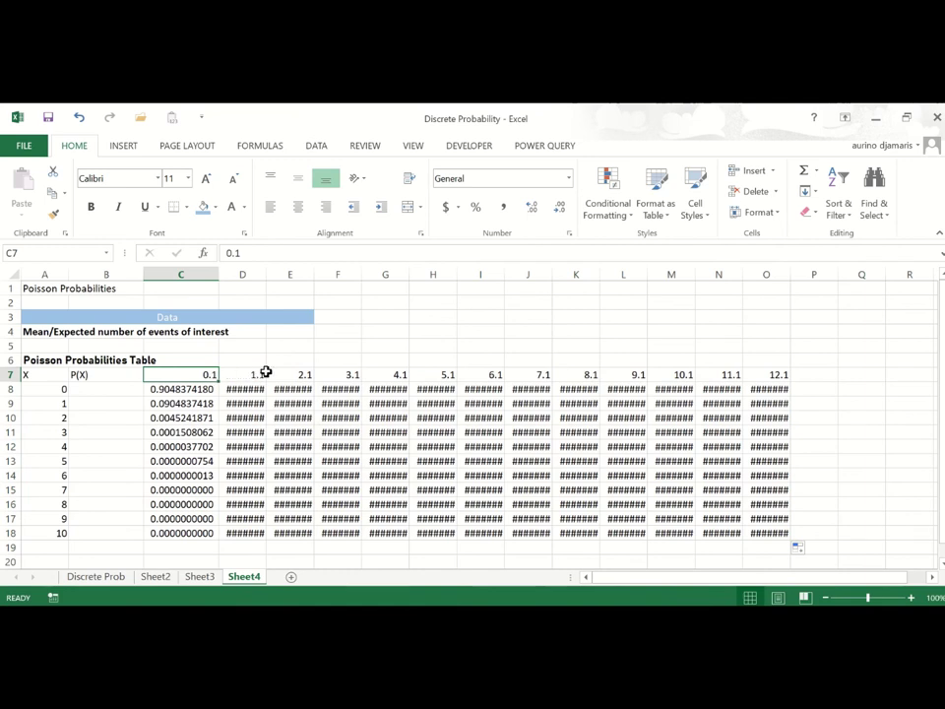
{"action": "left_click", "coordinate": [250, 378]}
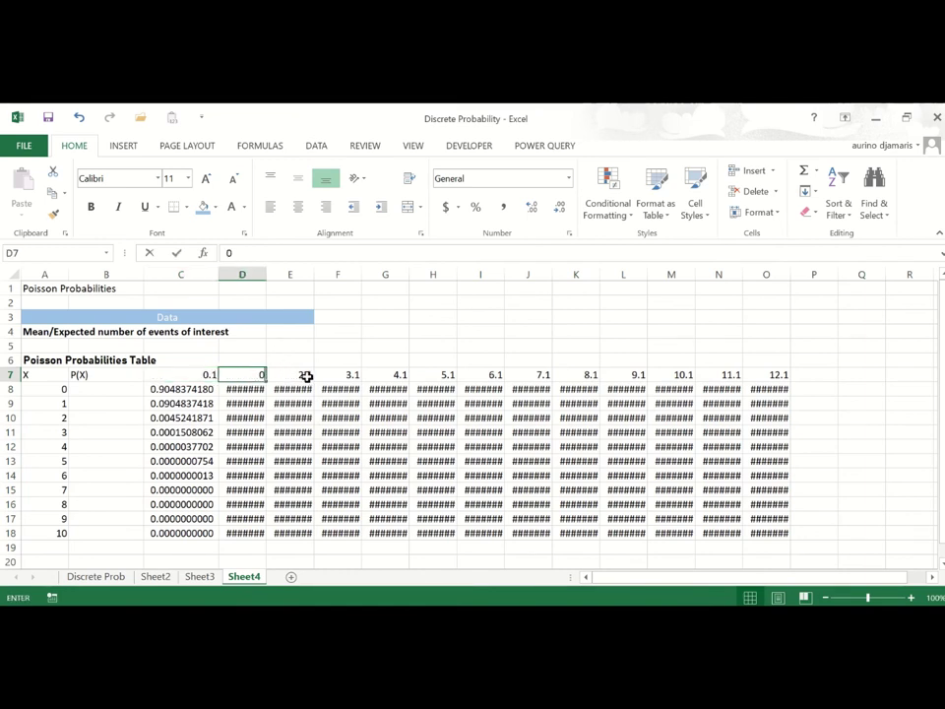
{"action": "type", "text": "0.2"}
{"action": "key", "text": "Return"}
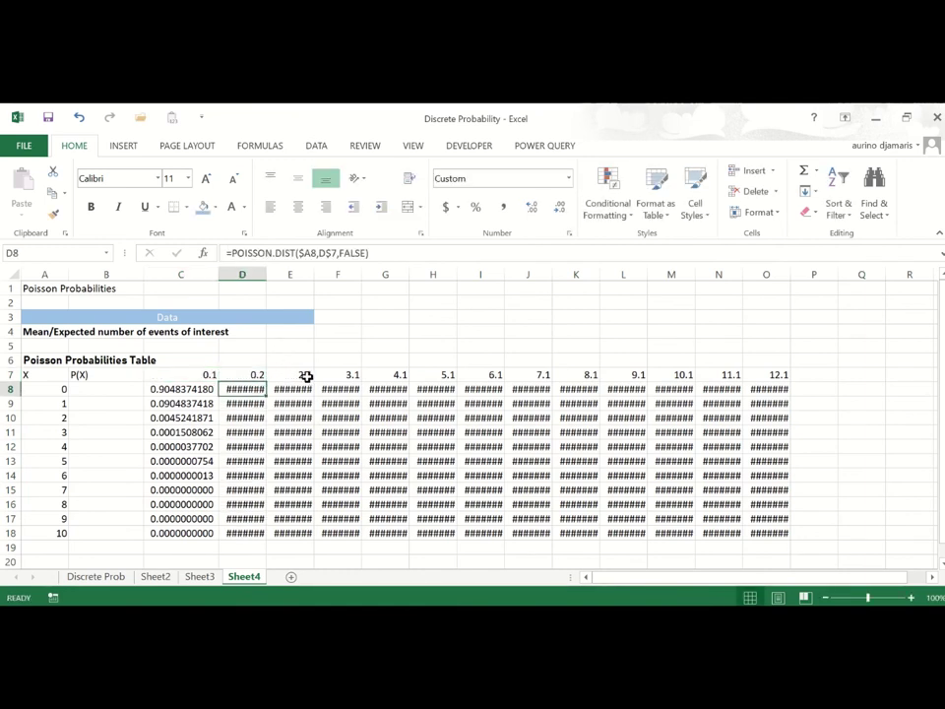
{"action": "key", "text": "Up"}
{"action": "key", "text": "Left"}
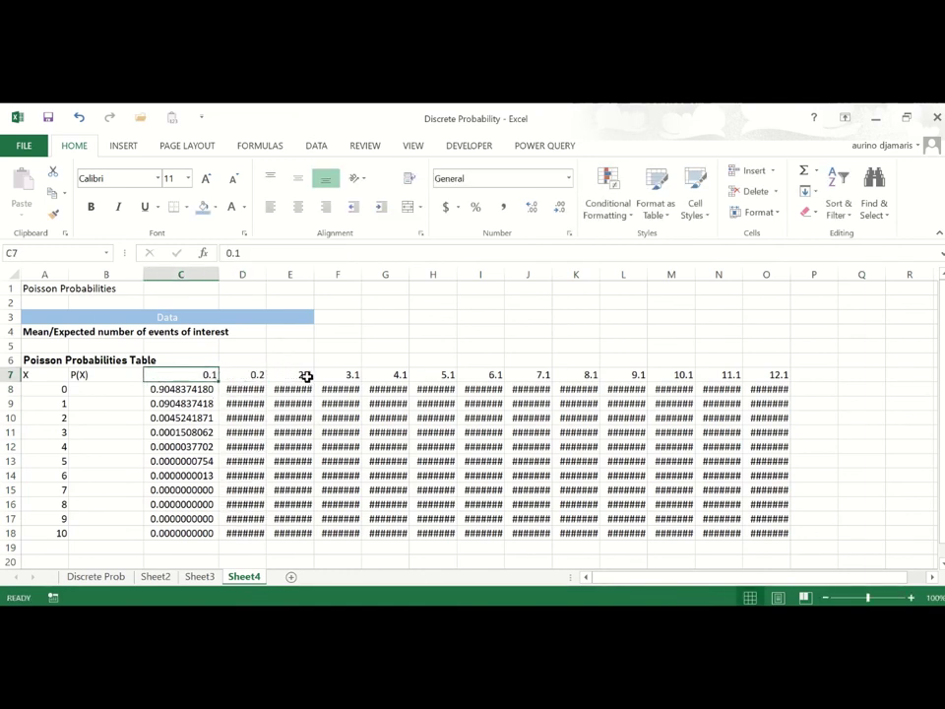
{"action": "left_click", "coordinate": [256, 374], "text": "shift"}
{"action": "left_click_drag", "start_coordinate": [264, 382], "coordinate": [699, 384]}
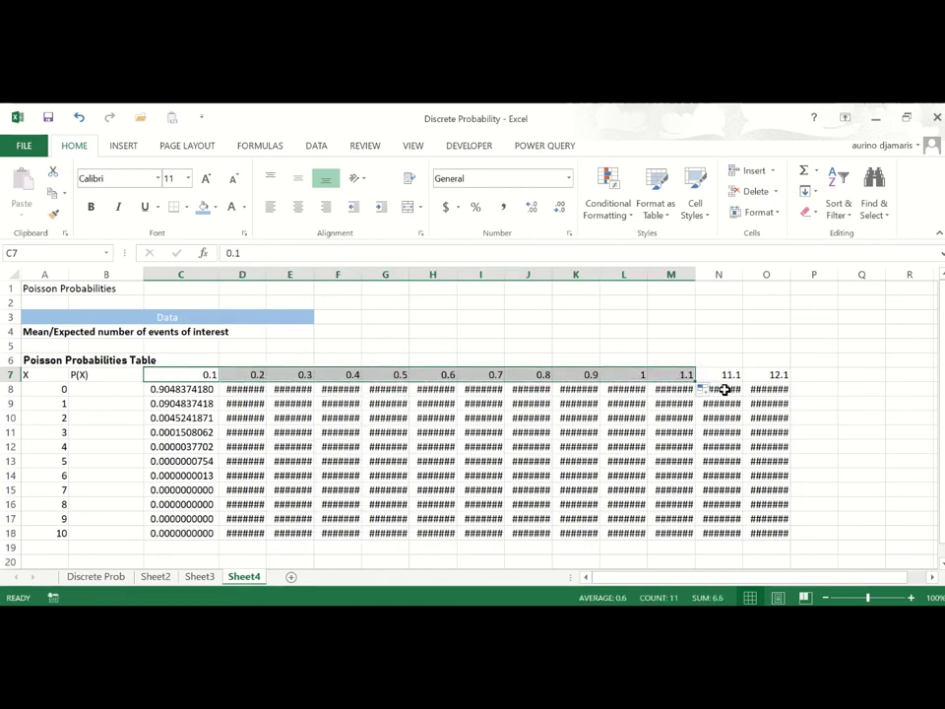
Delete the surplus columns M through Q and autofit columns D through L.
{"action": "left_click_drag", "start_coordinate": [678, 272], "coordinate": [876, 301]}
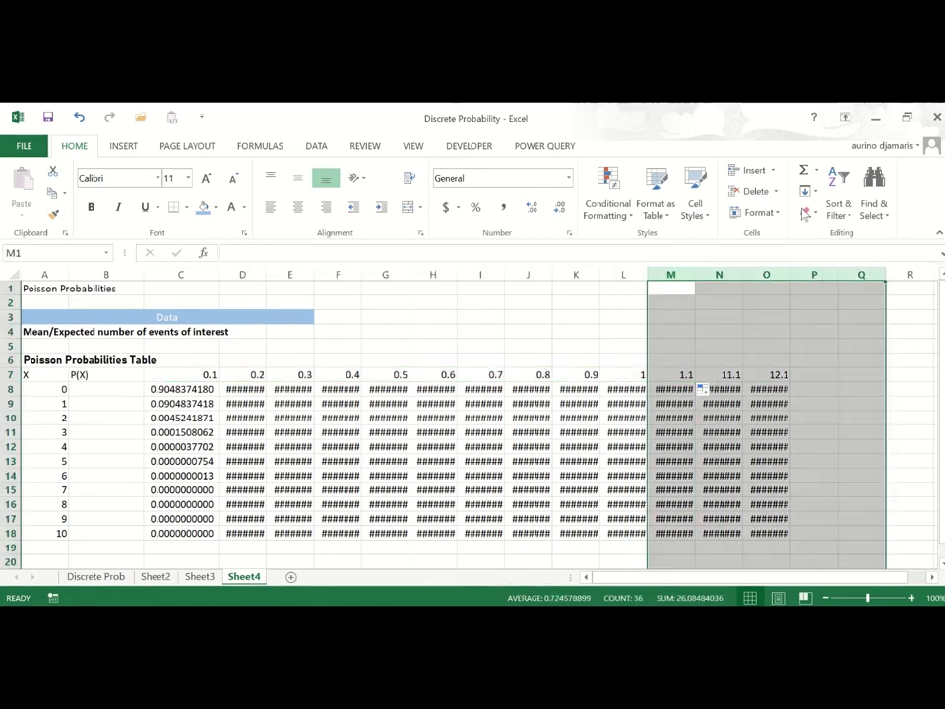
{"action": "left_click", "coordinate": [754, 190]}
{"action": "left_click_drag", "start_coordinate": [240, 273], "coordinate": [649, 278]}
{"action": "double_click", "coordinate": [649, 277]}
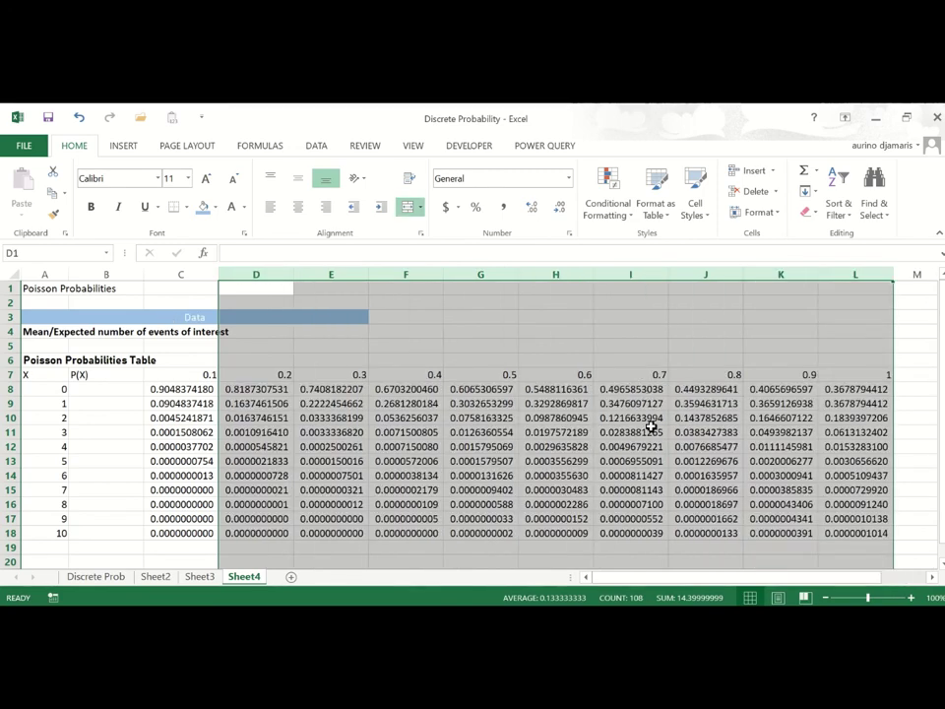
{"action": "left_click", "coordinate": [651, 427]}
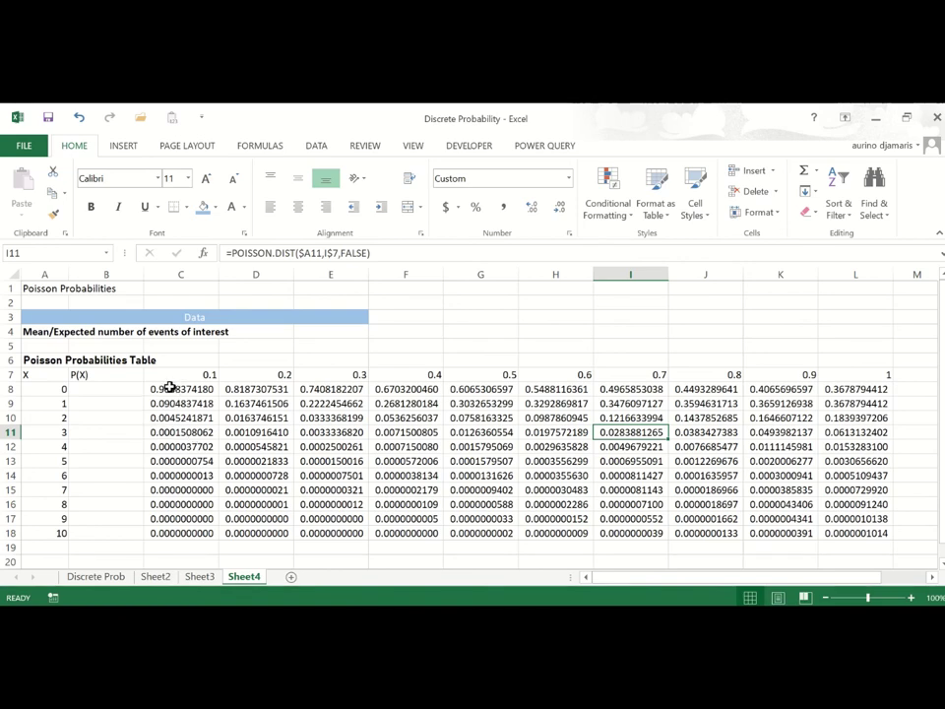
Format the probabilities in C8:L18 in comma style with four decimal places.
{"action": "left_click_drag", "start_coordinate": [170, 389], "coordinate": [868, 529]}
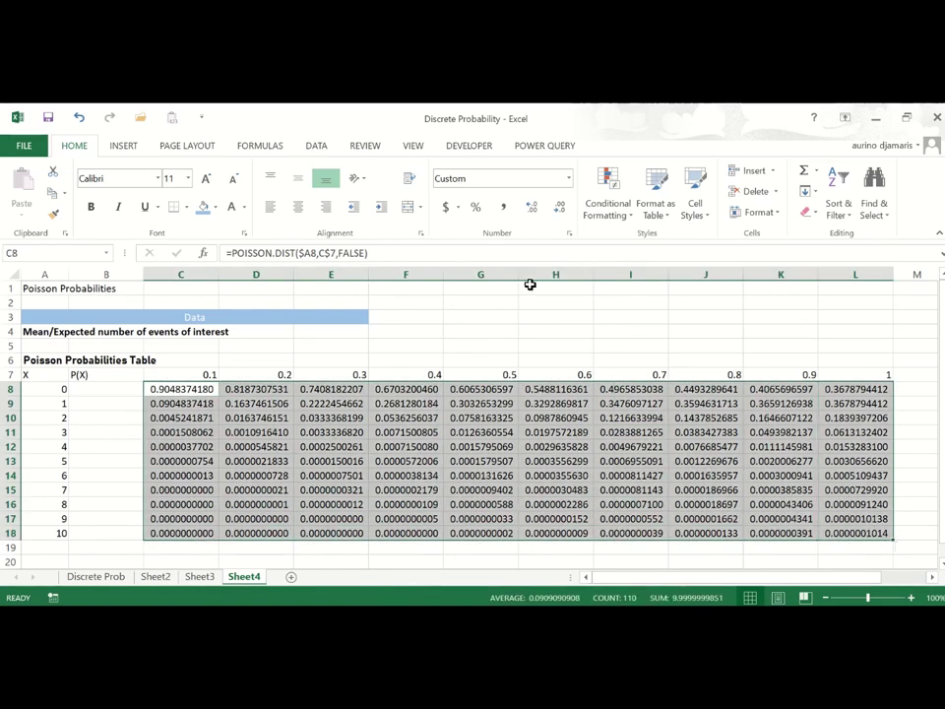
{"action": "left_click", "coordinate": [504, 207]}
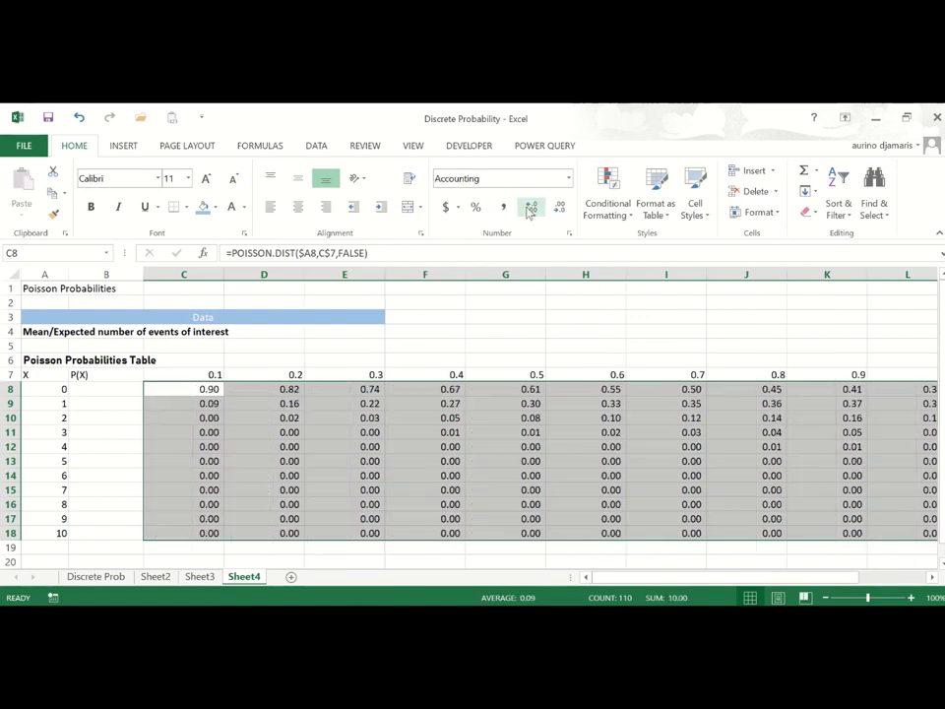
{"action": "left_click", "coordinate": [533, 209]}
{"action": "left_click", "coordinate": [533, 209]}
{"action": "left_click", "coordinate": [522, 543]}
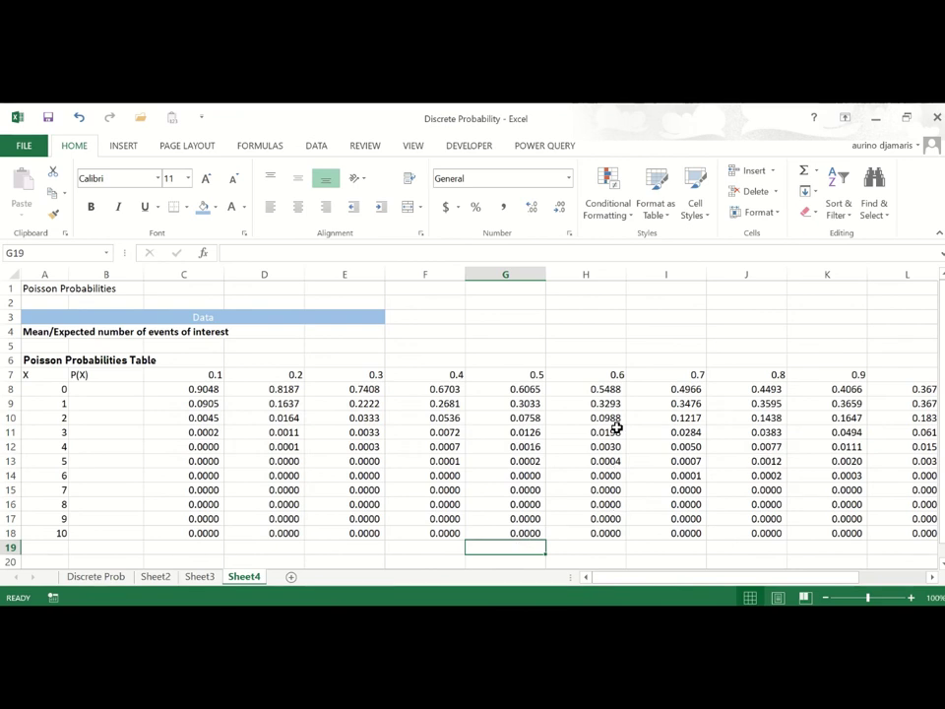
Autofit the width of columns C through L to the shortened probabilities.
{"action": "left_click_drag", "start_coordinate": [186, 274], "coordinate": [707, 275]}
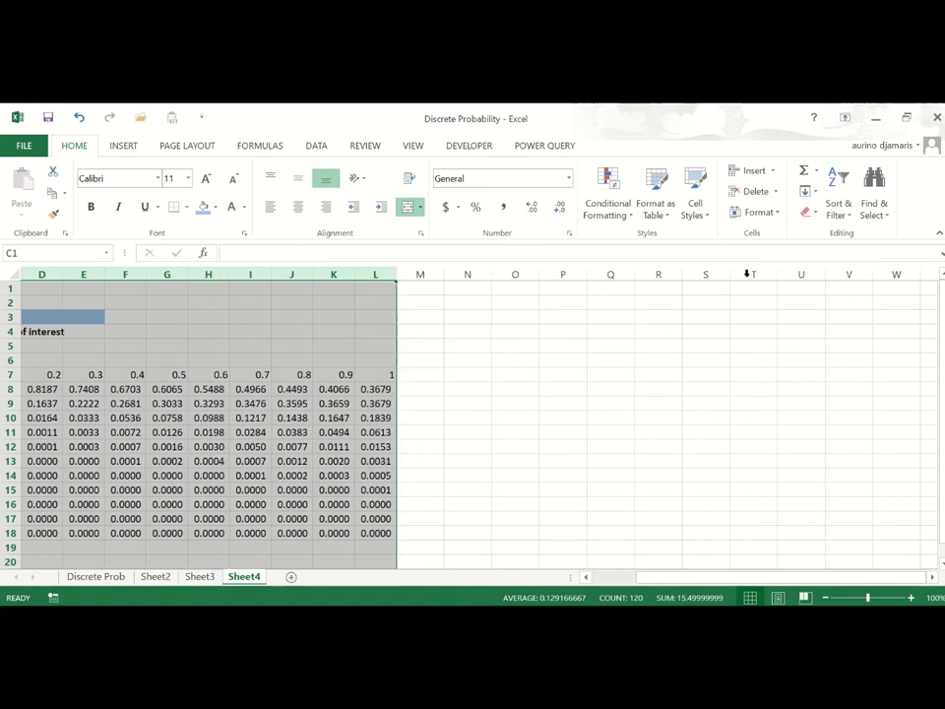
{"action": "left_click", "coordinate": [417, 531]}
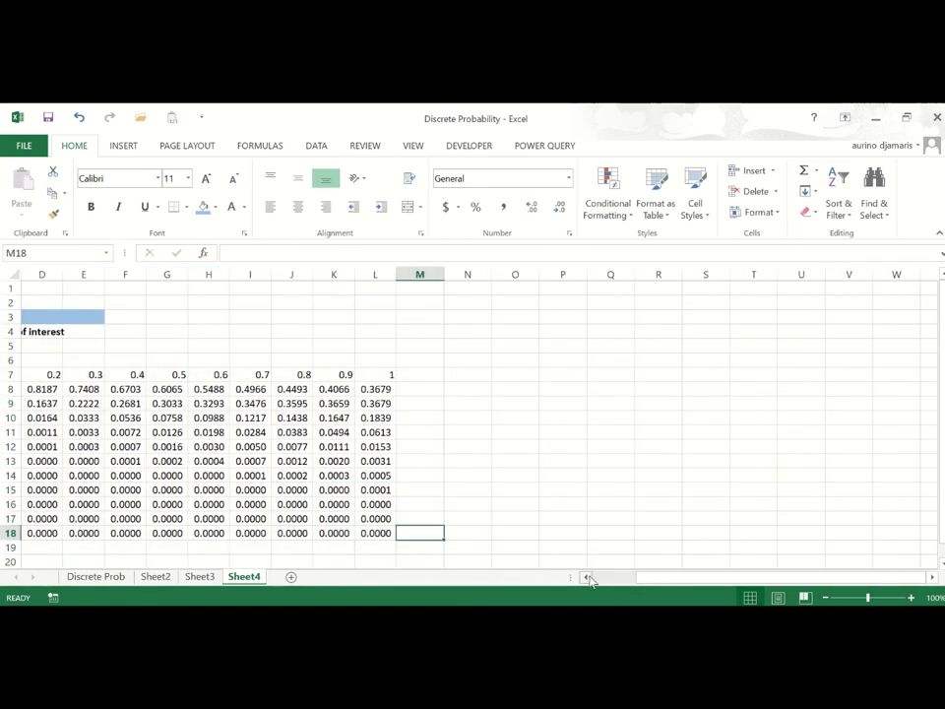
{"action": "left_click", "coordinate": [588, 578]}
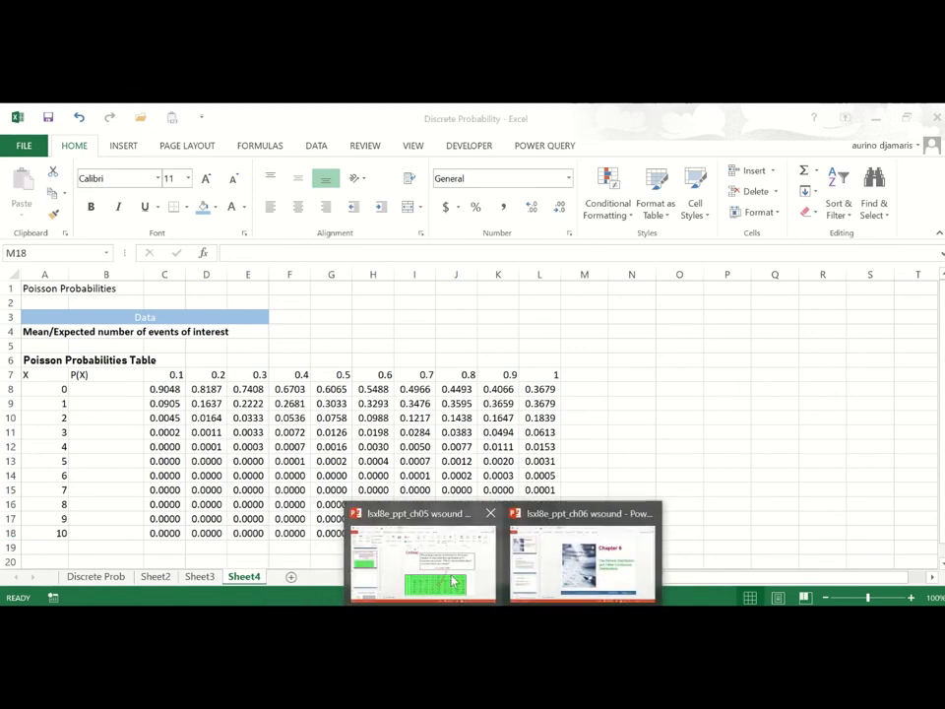
Compare the means with the Poisson table on slide 35 in PowerPoint, return to Excel and delete column L.
{"action": "left_click", "coordinate": [422, 570]}
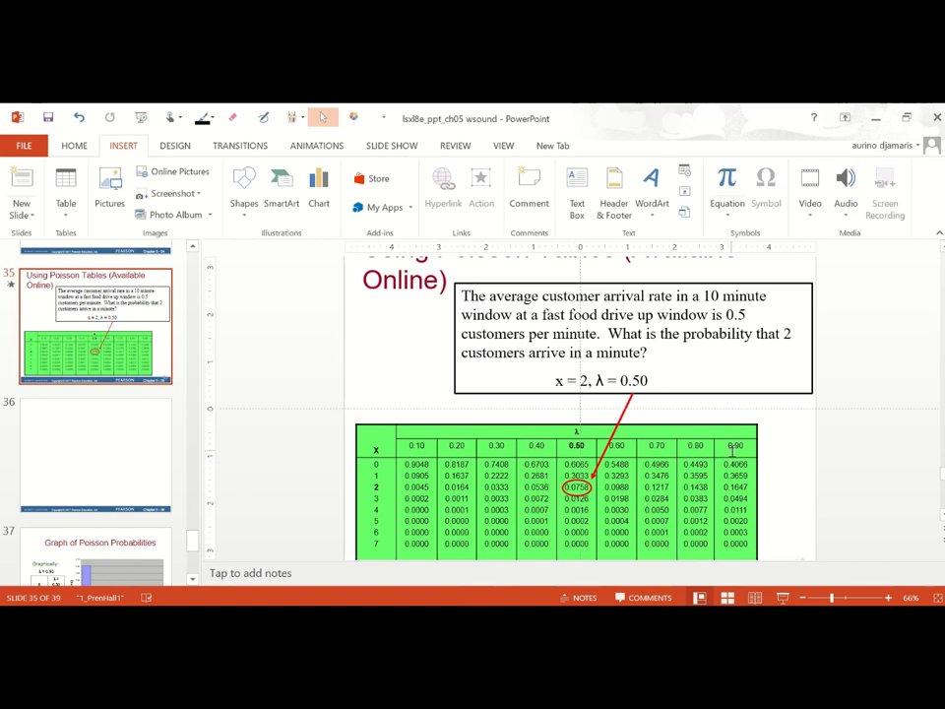
{"action": "left_click", "coordinate": [503, 602]}
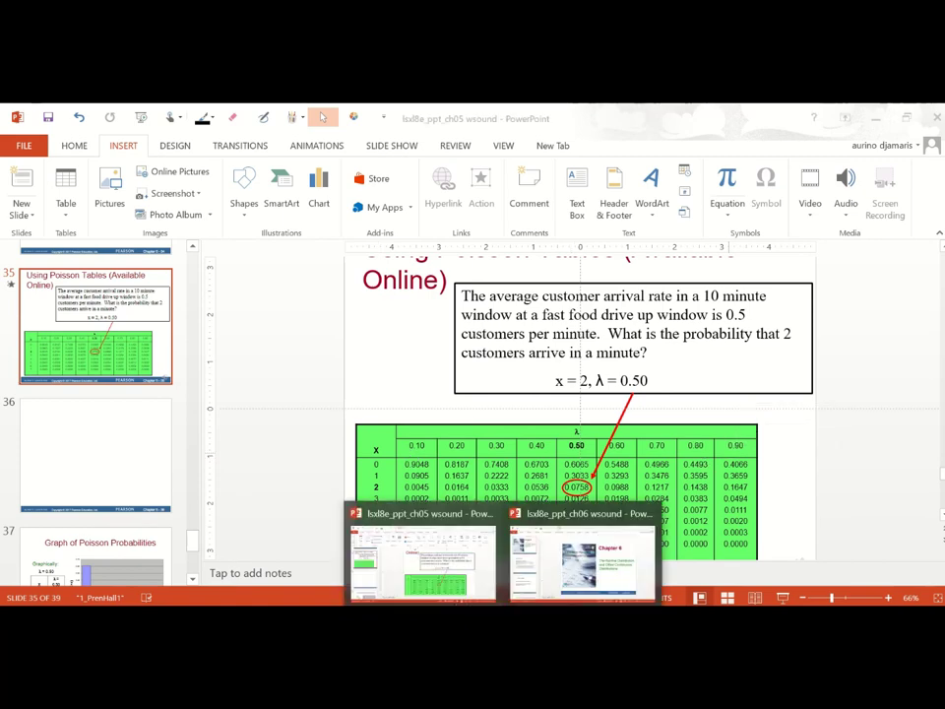
{"action": "key", "text": "alt+Tab"}
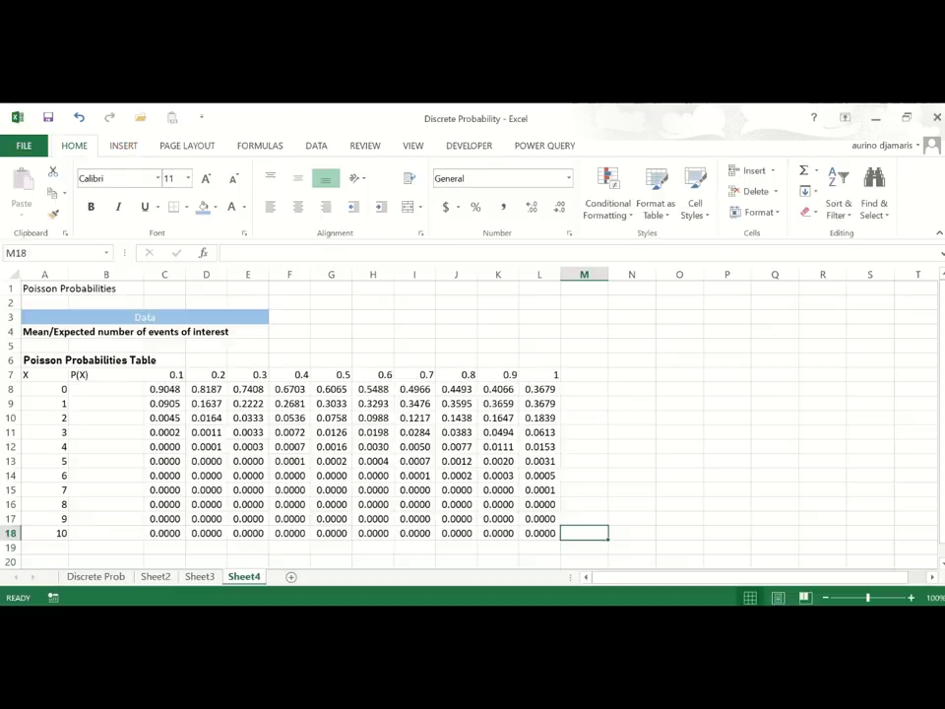
{"action": "left_click", "coordinate": [548, 275]}
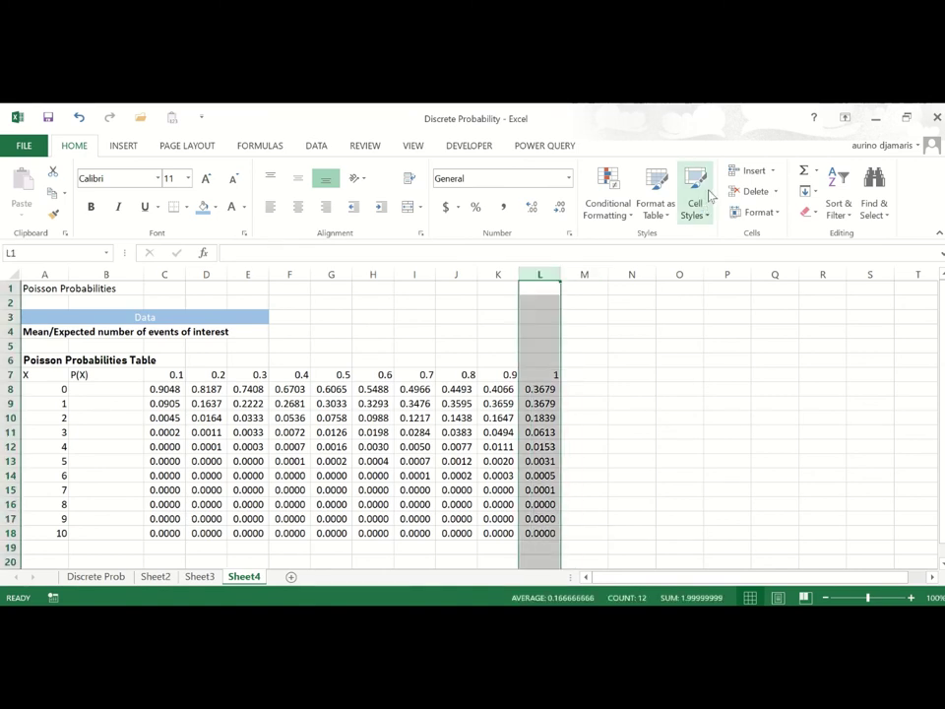
{"action": "left_click", "coordinate": [751, 193]}
{"action": "left_click", "coordinate": [638, 518]}
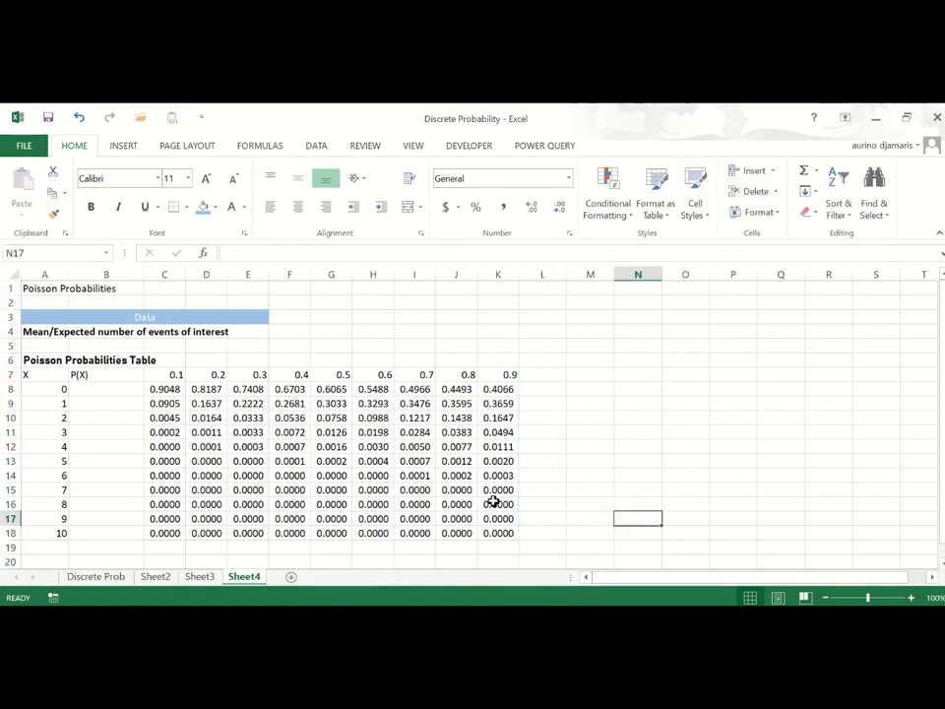
Inspect the cell references in the Poisson formulas of E10 and C8, along with A8 and the P(X) heading.
{"action": "left_click", "coordinate": [241, 417]}
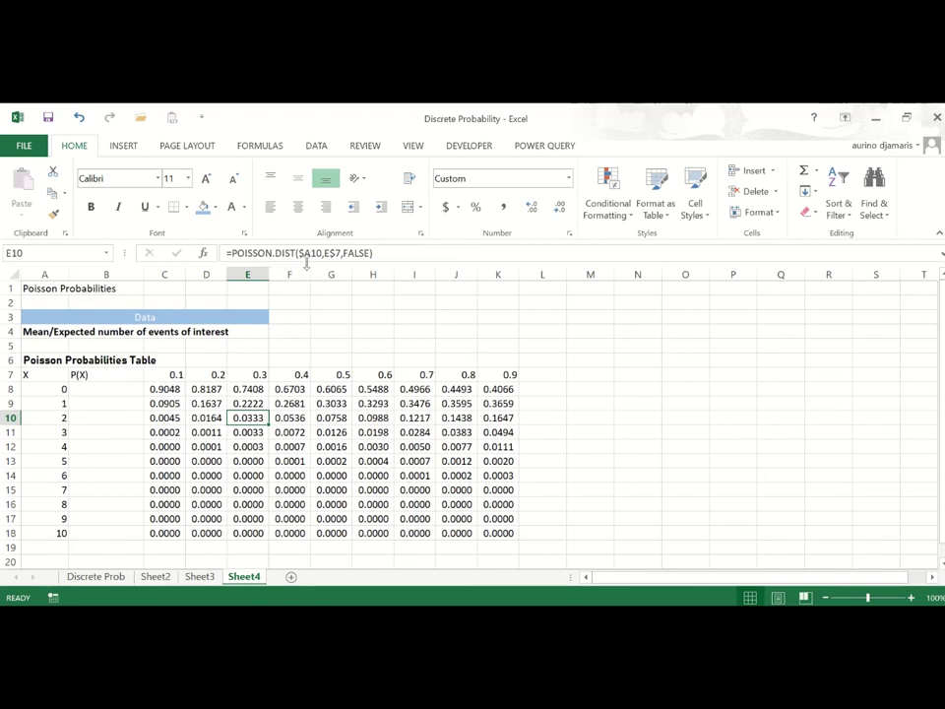
{"action": "left_click", "coordinate": [169, 389]}
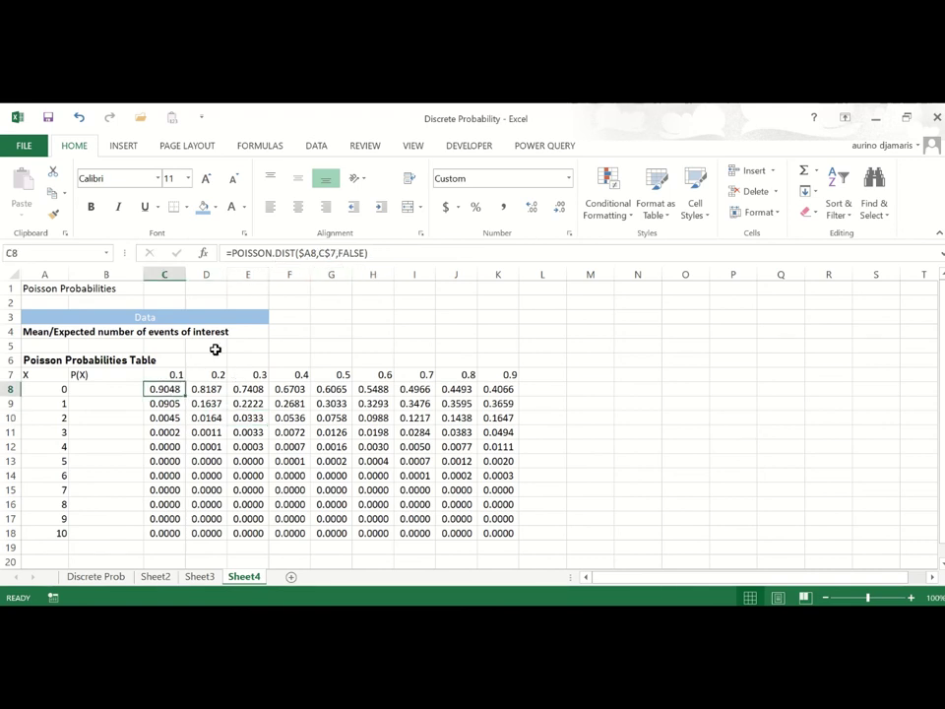
{"action": "left_click", "coordinate": [57, 391]}
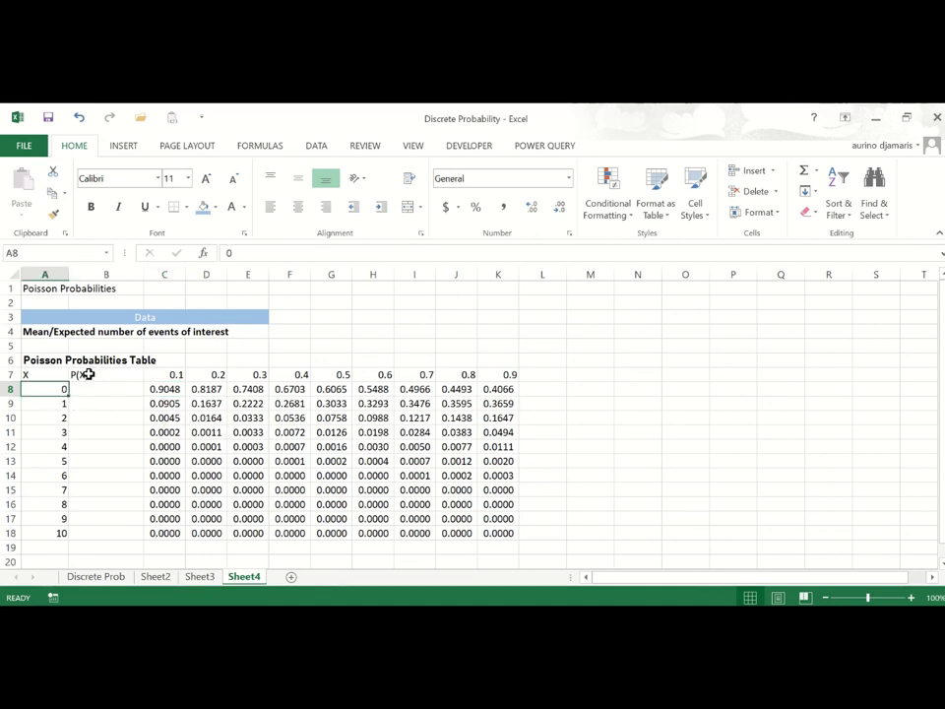
{"action": "left_click", "coordinate": [88, 374]}
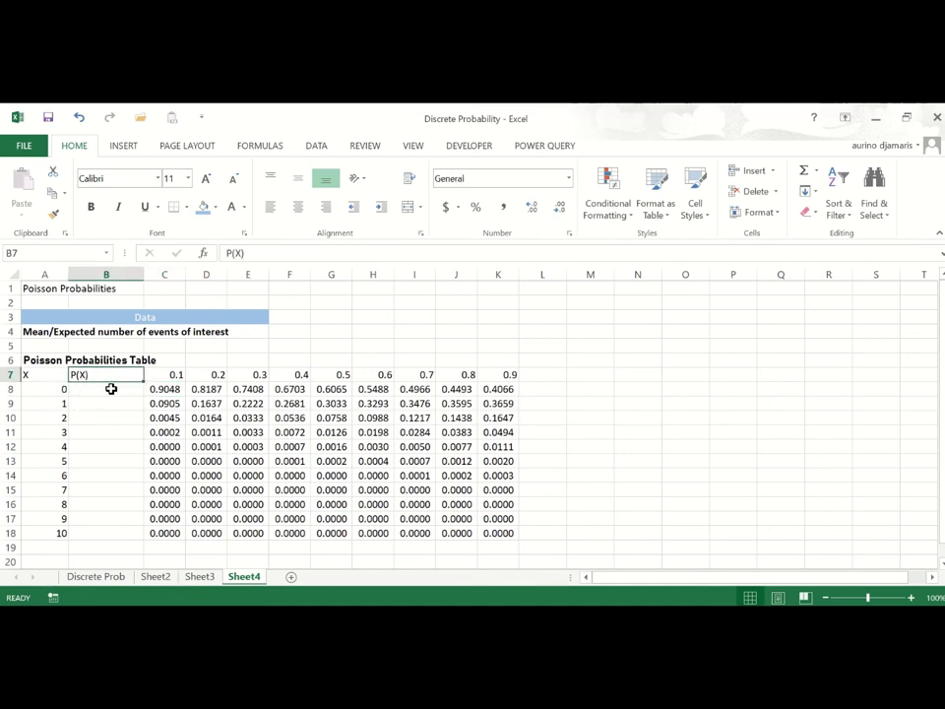
Move the means and Poisson probabilities in C7:K18 one column over to B7:J18, replacing the P(X) heading.
{"action": "left_click_drag", "start_coordinate": [162, 375], "coordinate": [479, 535]}
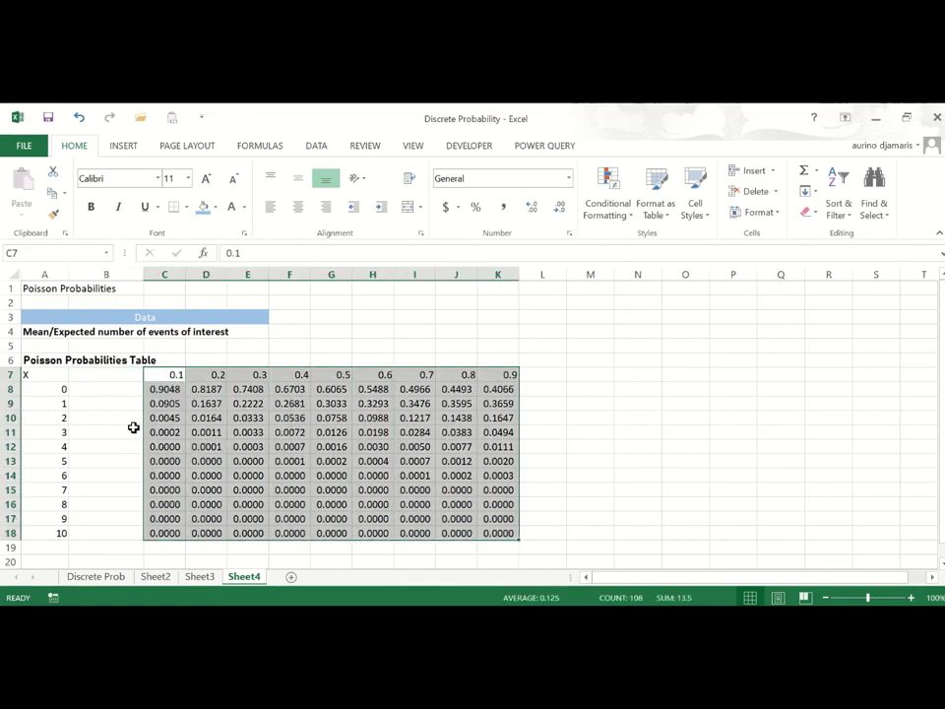
{"action": "left_click_drag", "start_coordinate": [144, 426], "coordinate": [96, 435]}
{"action": "left_click", "coordinate": [504, 504]}
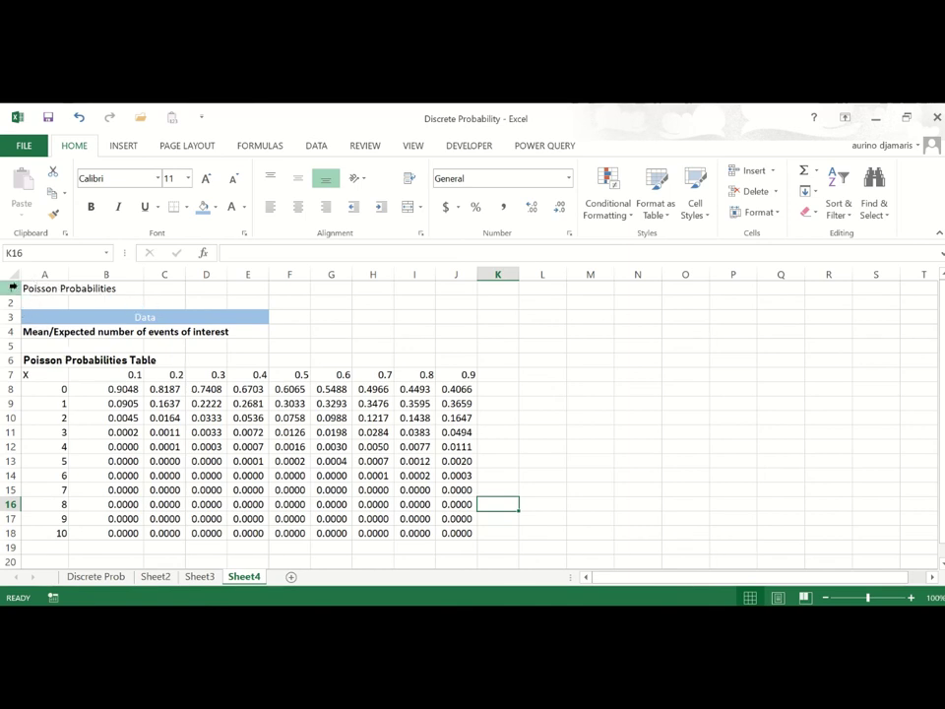
Delete rows 1 to 4 above the table and move the Poisson Probabilities Table title from A2 to A1.
{"action": "left_click_drag", "start_coordinate": [11, 283], "coordinate": [10, 333]}
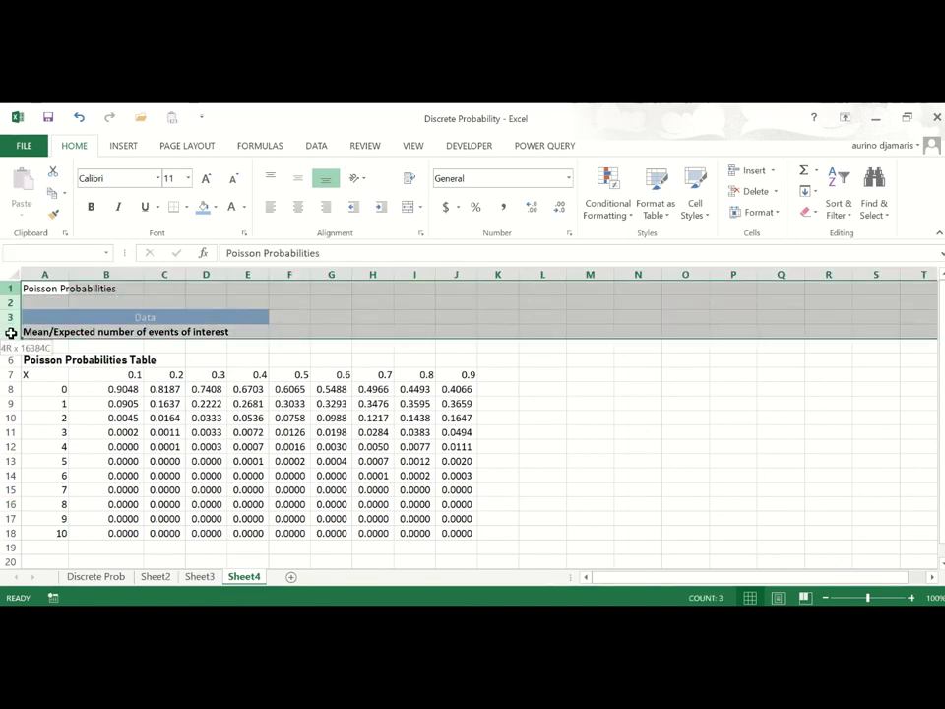
{"action": "left_click", "coordinate": [756, 191]}
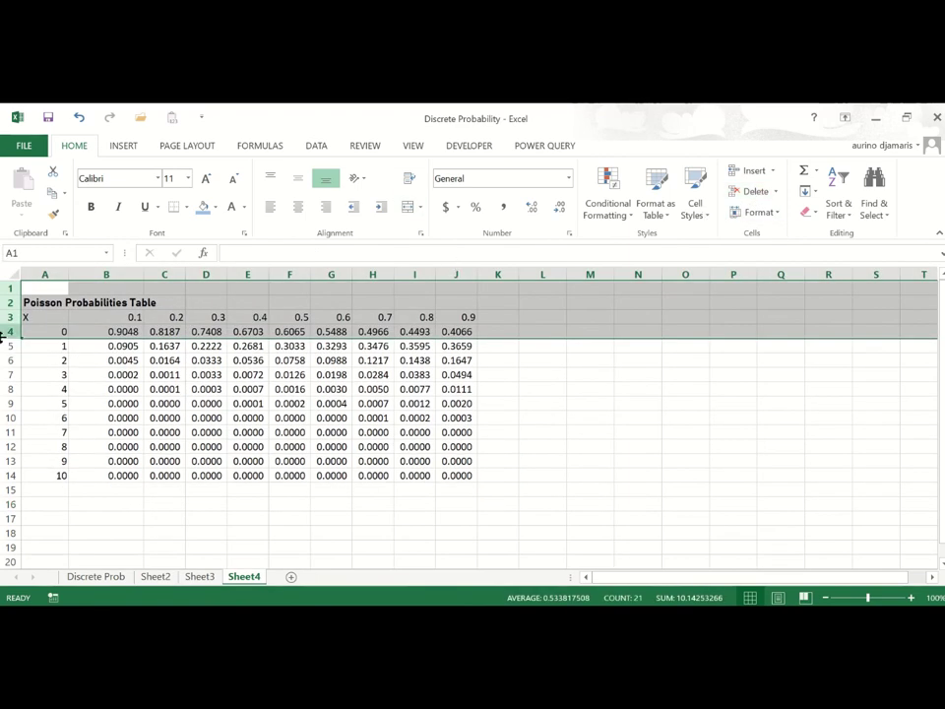
{"action": "left_click", "coordinate": [67, 300]}
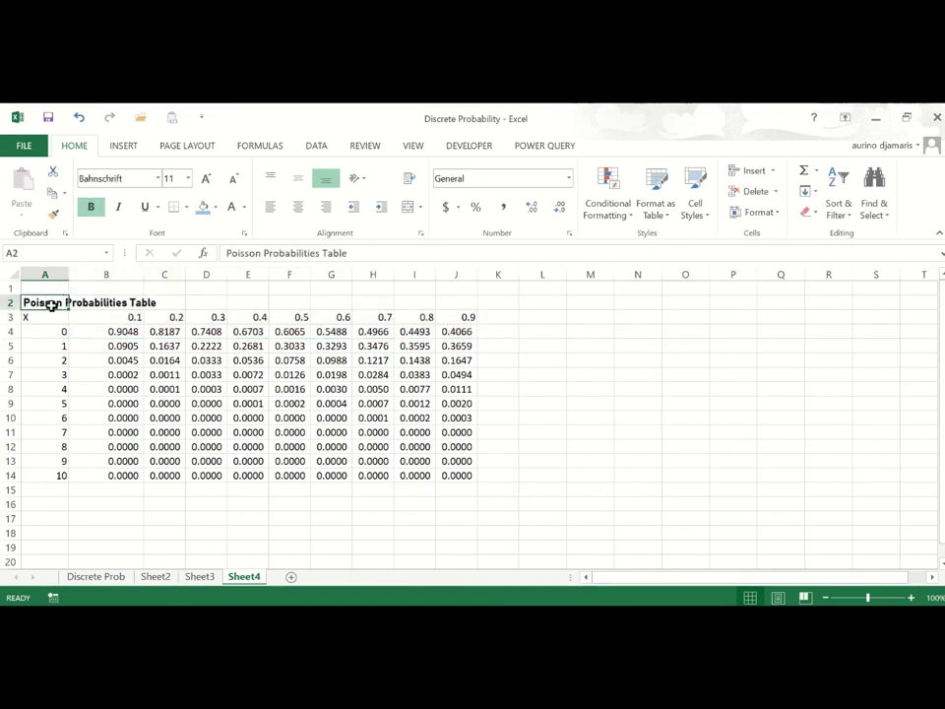
{"action": "left_click_drag", "start_coordinate": [58, 296], "coordinate": [59, 294]}
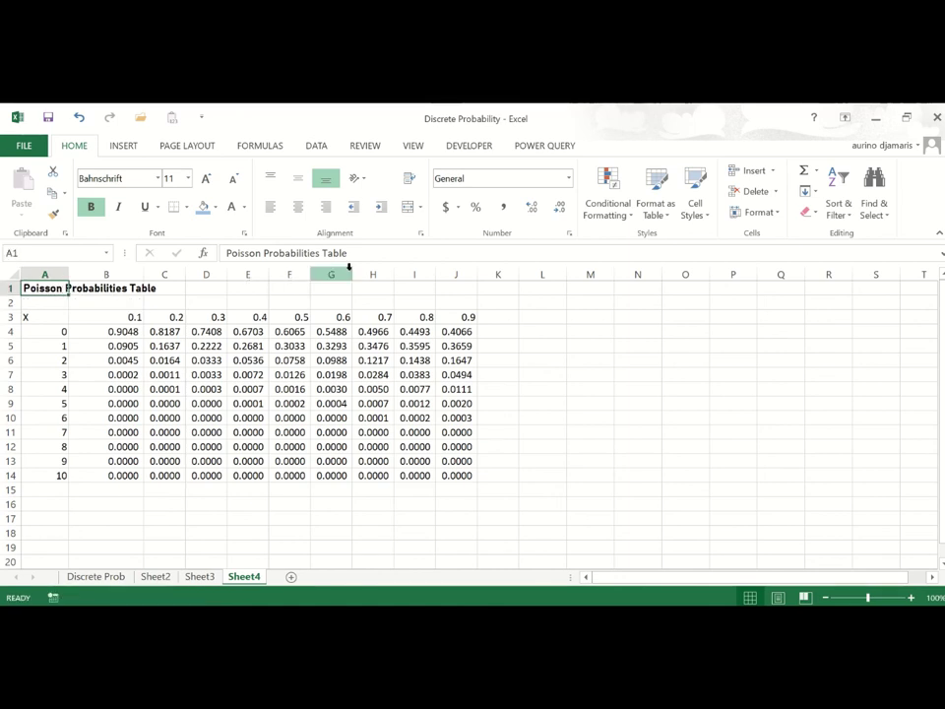
Fill the title cells A1:C1 with light blue.
{"action": "left_click", "coordinate": [202, 210]}
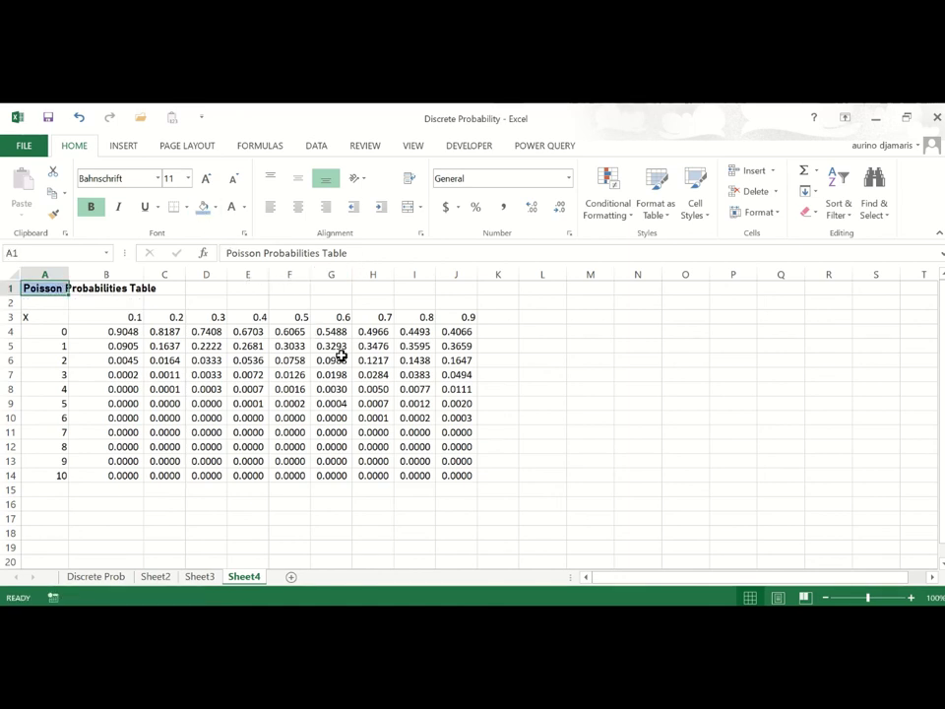
{"action": "left_click_drag", "start_coordinate": [53, 291], "coordinate": [166, 289]}
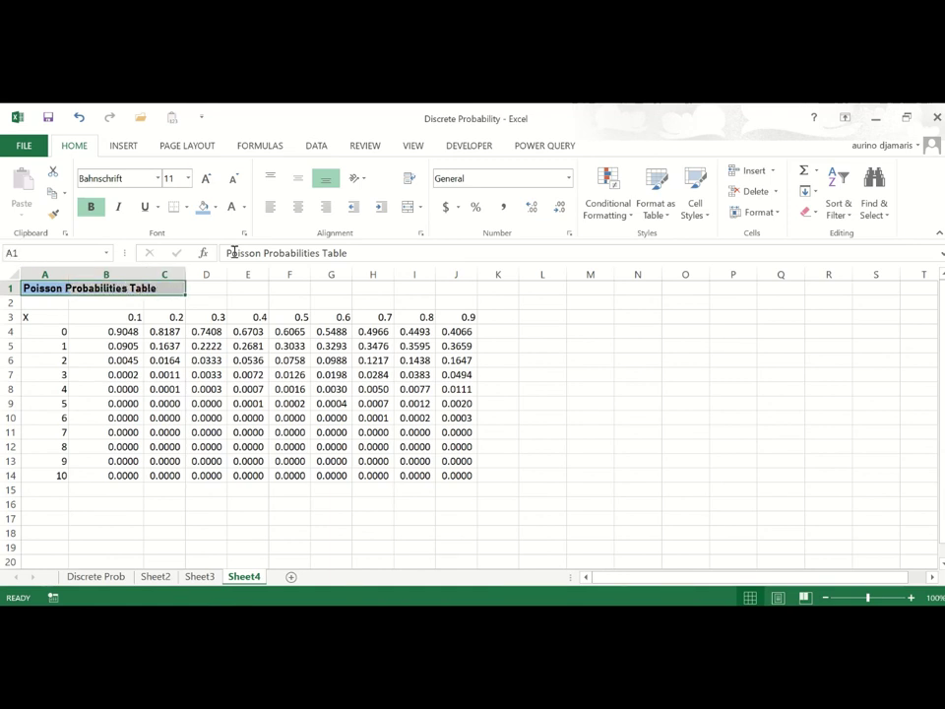
{"action": "left_click", "coordinate": [203, 207]}
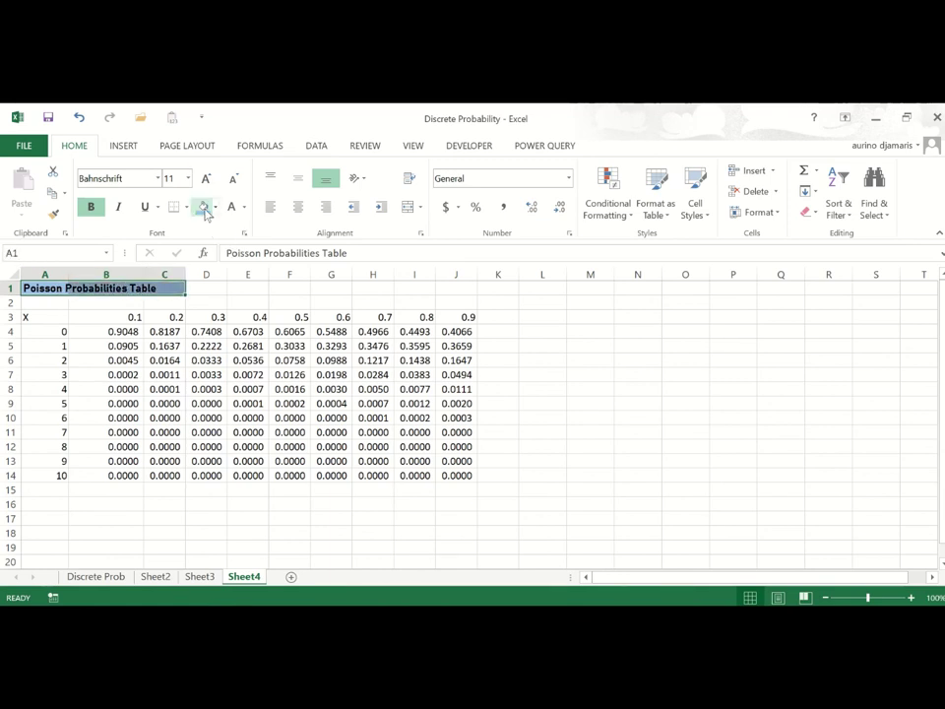
Find POISSON.DIST among the statistical functions and open its function arguments.
{"action": "left_click", "coordinate": [270, 150]}
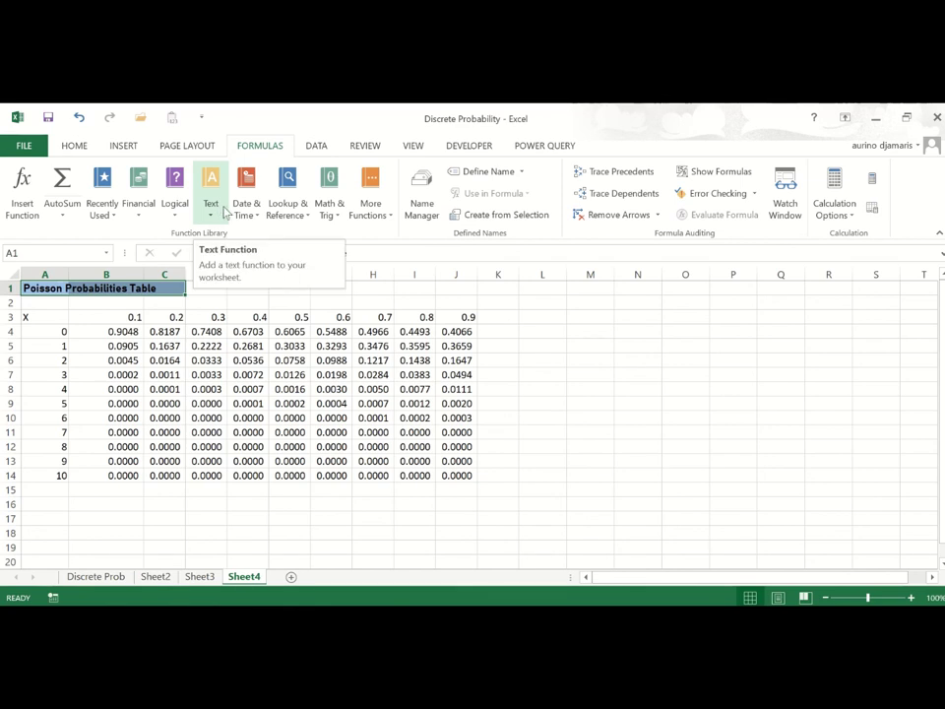
{"action": "left_click", "coordinate": [393, 219]}
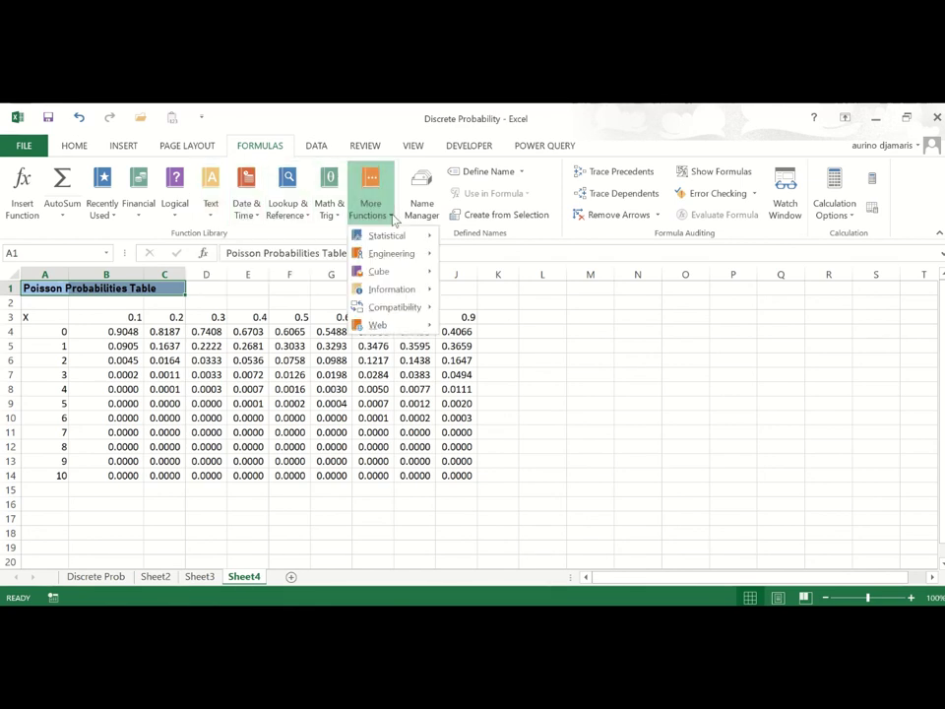
{"action": "mouse_move", "coordinate": [389, 241]}
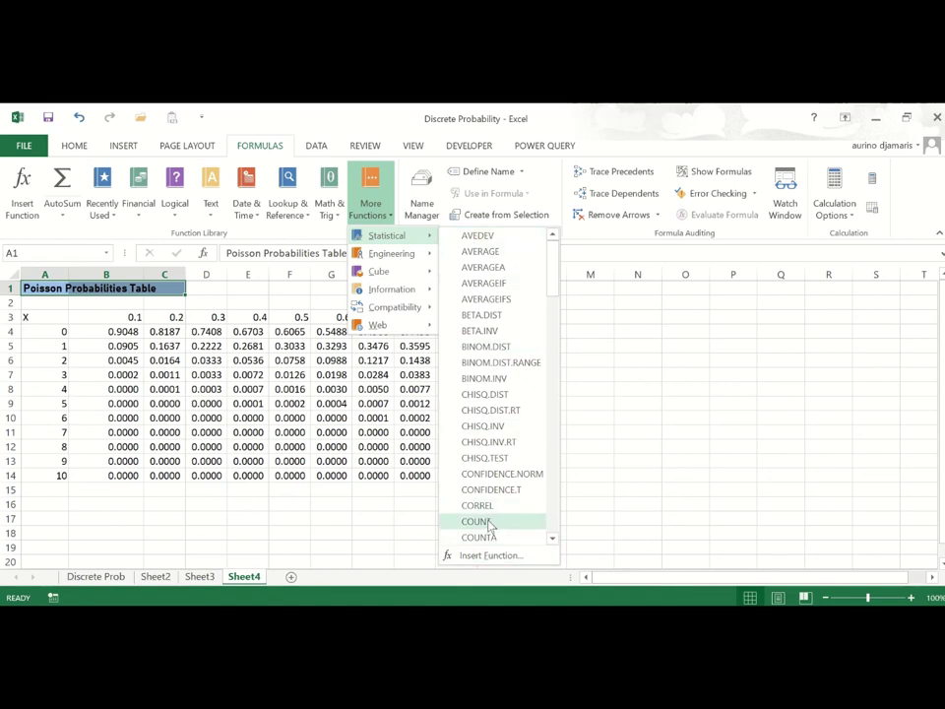
{"action": "scroll", "coordinate": [493, 527], "scroll_direction": "down", "scroll_amount": 7}
{"action": "scroll", "coordinate": [491, 526], "scroll_direction": "down", "scroll_amount": 20}
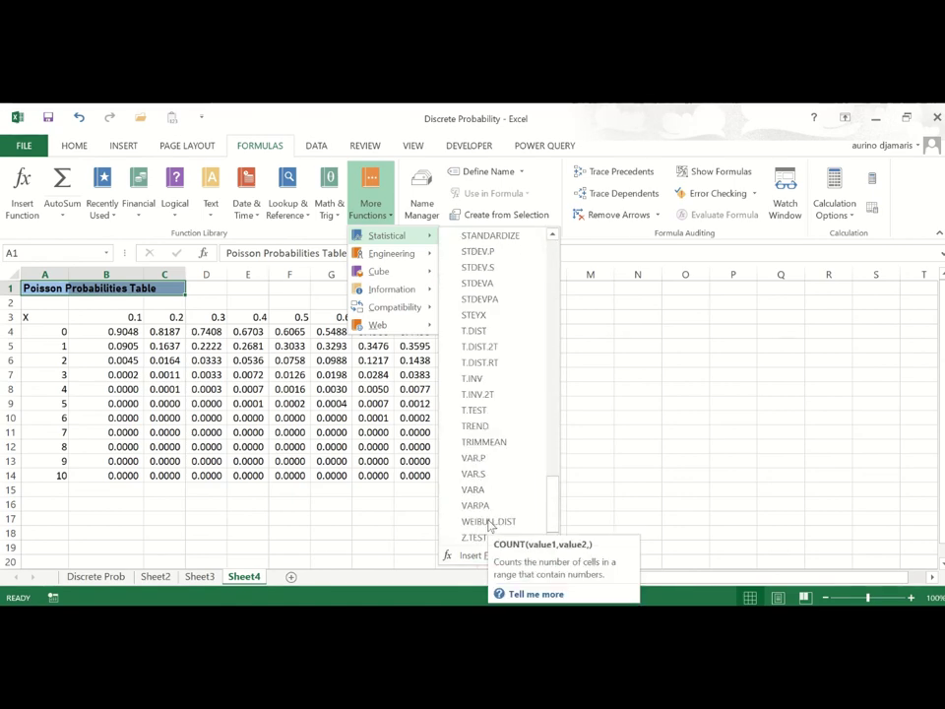
{"action": "scroll", "coordinate": [489, 527], "scroll_direction": "up", "scroll_amount": 20}
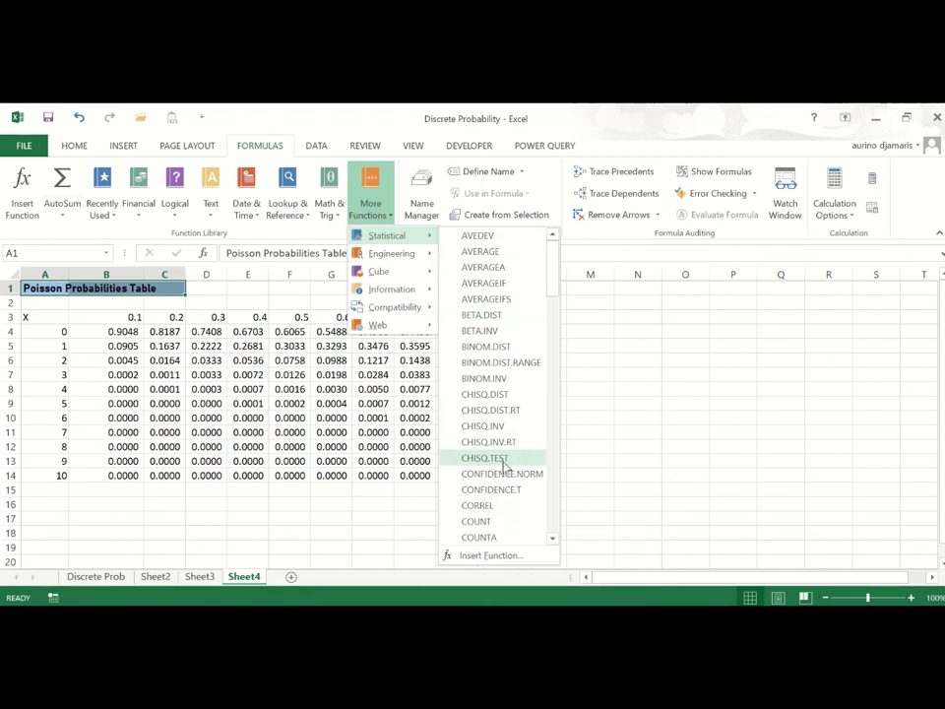
{"action": "scroll", "coordinate": [504, 465], "scroll_direction": "down", "scroll_amount": 20}
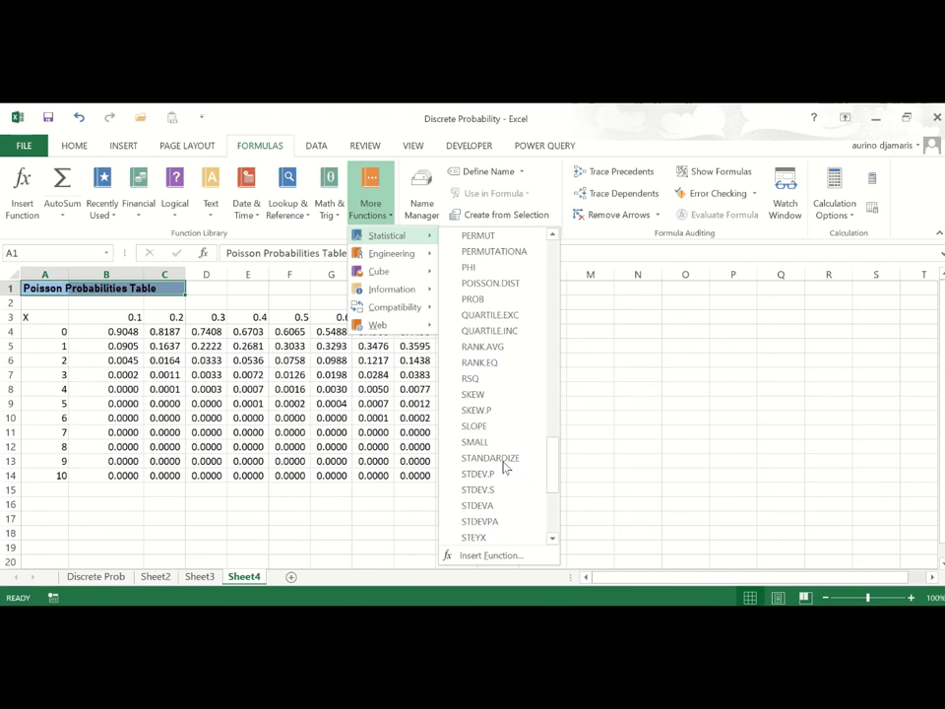
{"action": "left_click", "coordinate": [496, 284]}
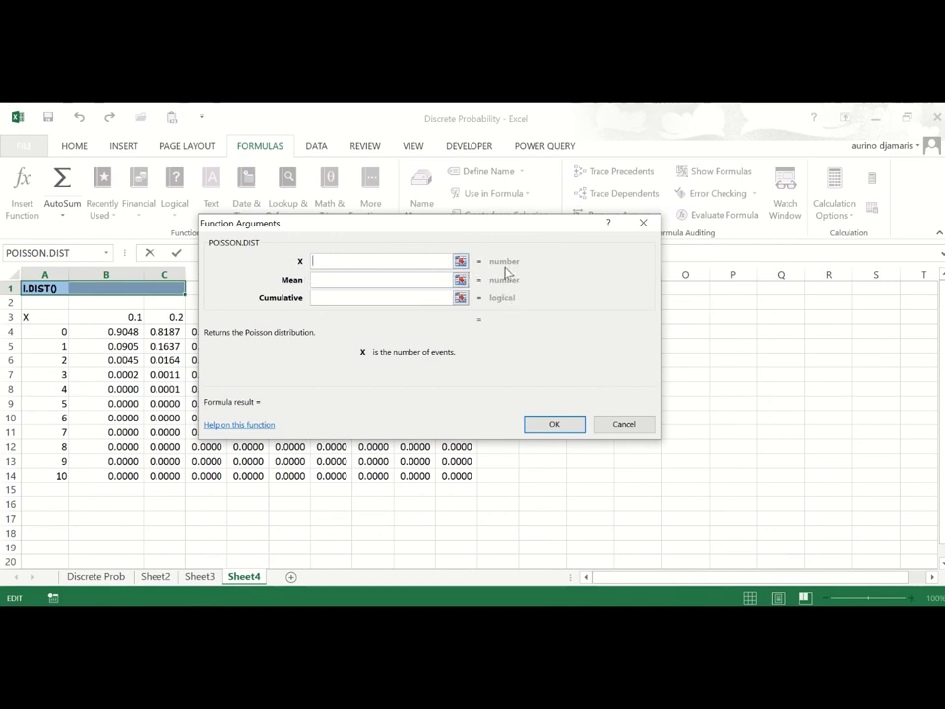
Read the POISSON.DIST help on its arguments, formulas and example, close it and cancel the function entry.
{"action": "left_click", "coordinate": [251, 427]}
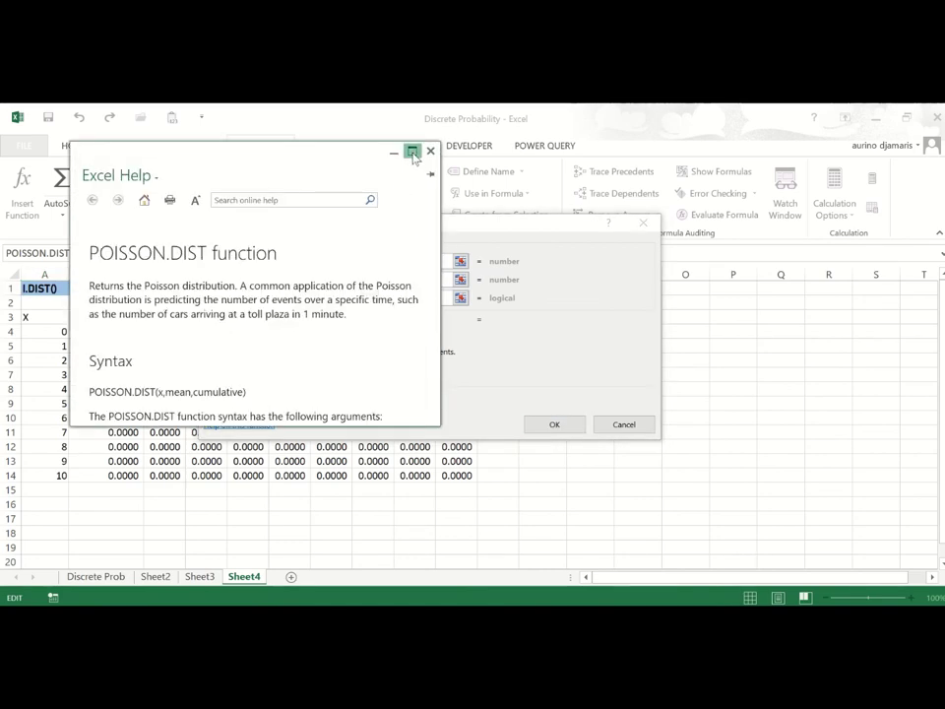
{"action": "left_click", "coordinate": [411, 151]}
{"action": "scroll", "coordinate": [378, 409], "scroll_direction": "down", "scroll_amount": 6}
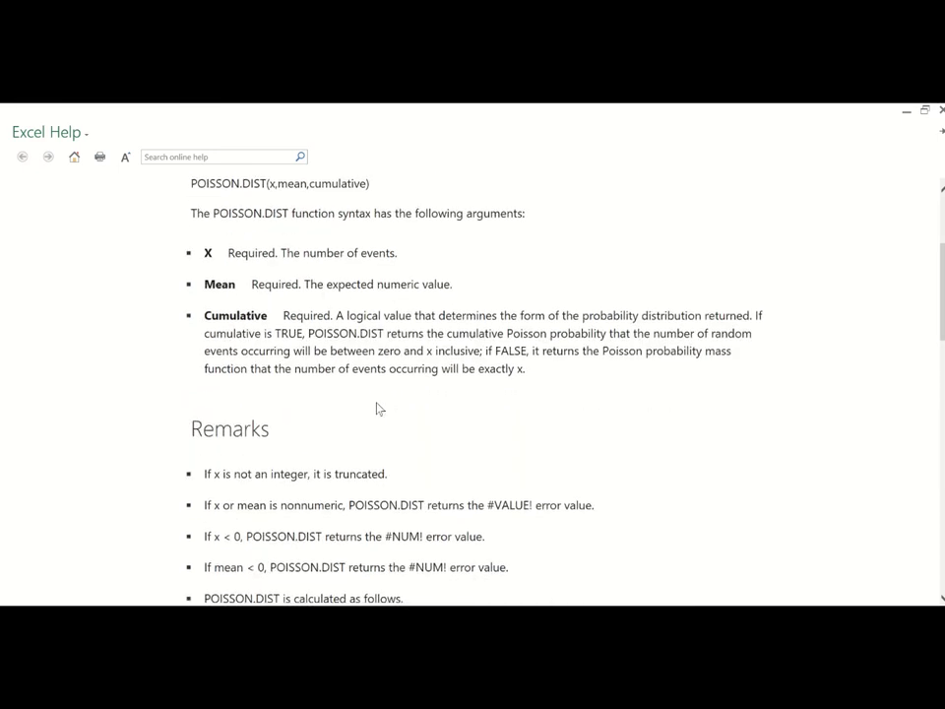
{"action": "scroll", "coordinate": [379, 408], "scroll_direction": "down", "scroll_amount": 5}
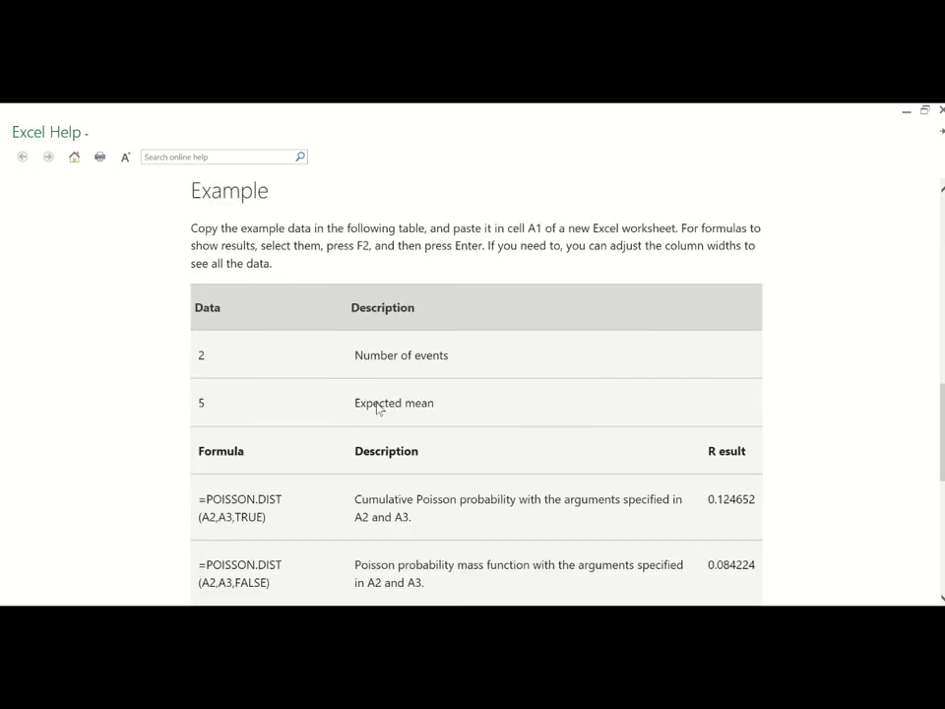
{"action": "scroll", "coordinate": [379, 408], "scroll_direction": "down", "scroll_amount": 3}
{"action": "scroll", "coordinate": [378, 409], "scroll_direction": "up", "scroll_amount": 4}
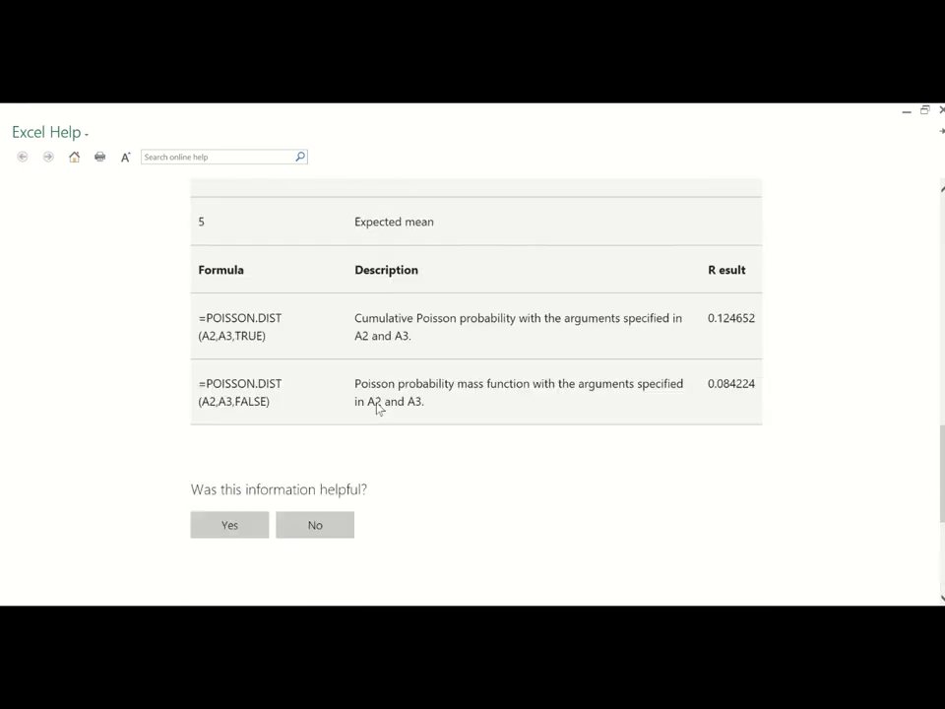
{"action": "scroll", "coordinate": [378, 409], "scroll_direction": "up", "scroll_amount": 5}
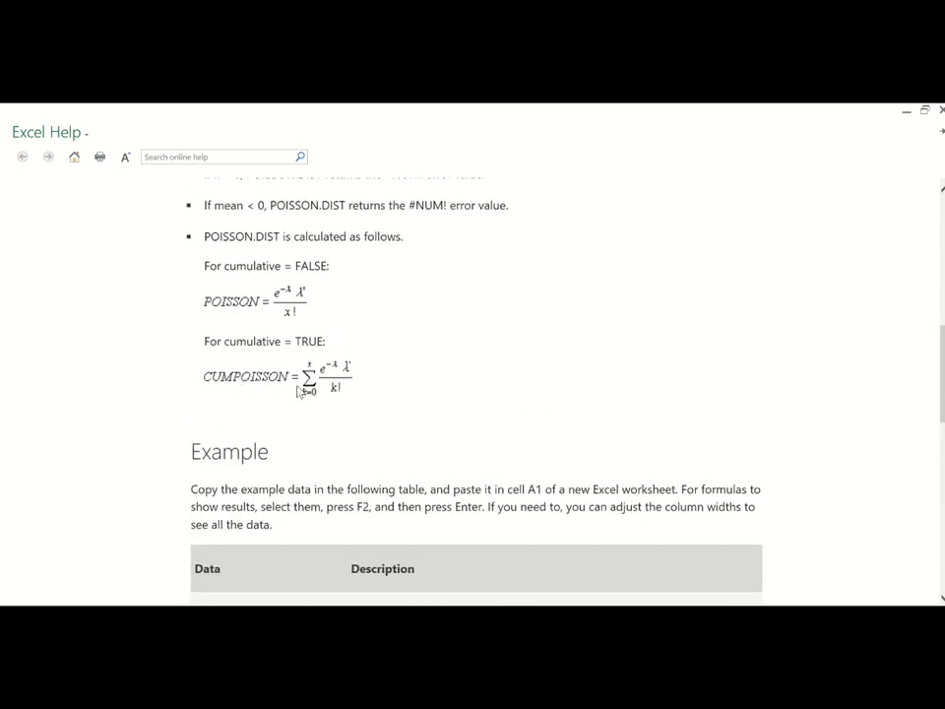
{"action": "scroll", "coordinate": [306, 389], "scroll_direction": "up", "scroll_amount": 3}
{"action": "scroll", "coordinate": [304, 394], "scroll_direction": "down", "scroll_amount": 2}
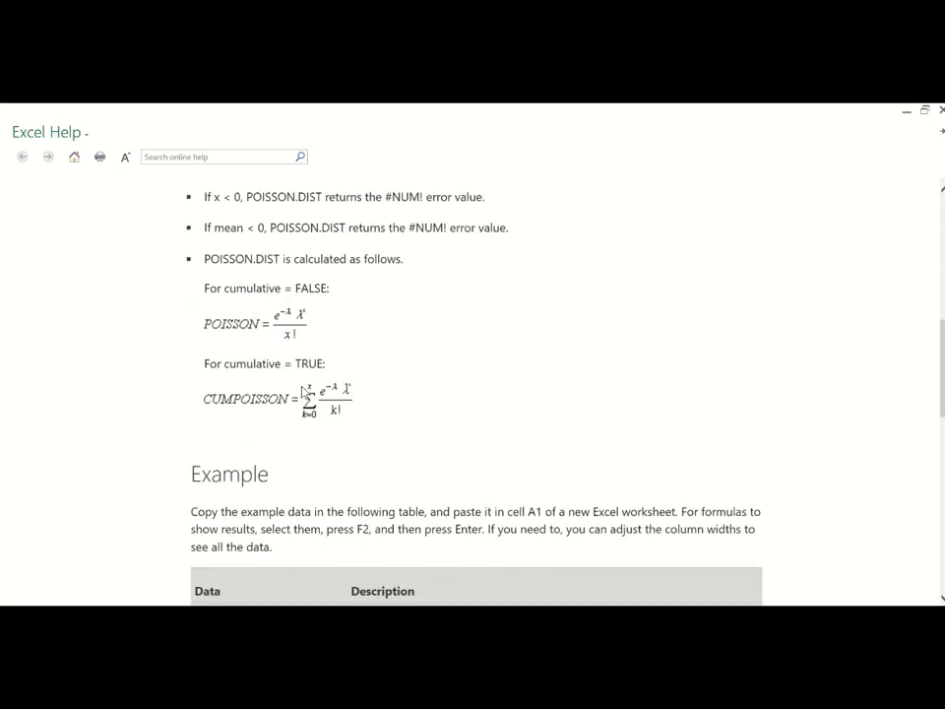
{"action": "scroll", "coordinate": [303, 392], "scroll_direction": "down", "scroll_amount": 4}
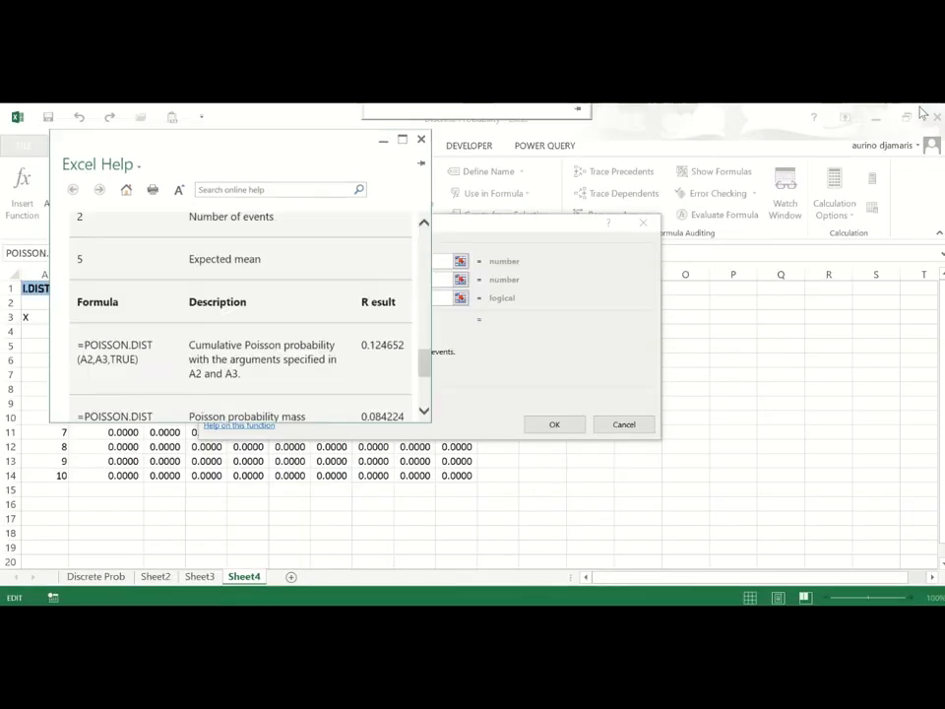
{"action": "double_click", "coordinate": [689, 138]}
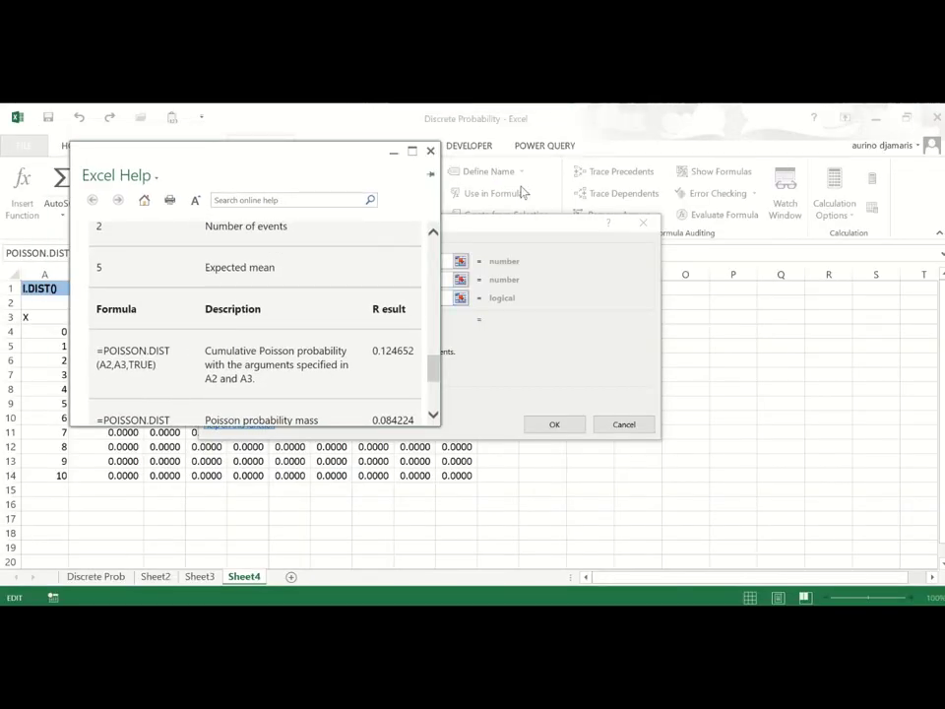
{"action": "left_click", "coordinate": [431, 151]}
{"action": "left_click", "coordinate": [624, 425]}
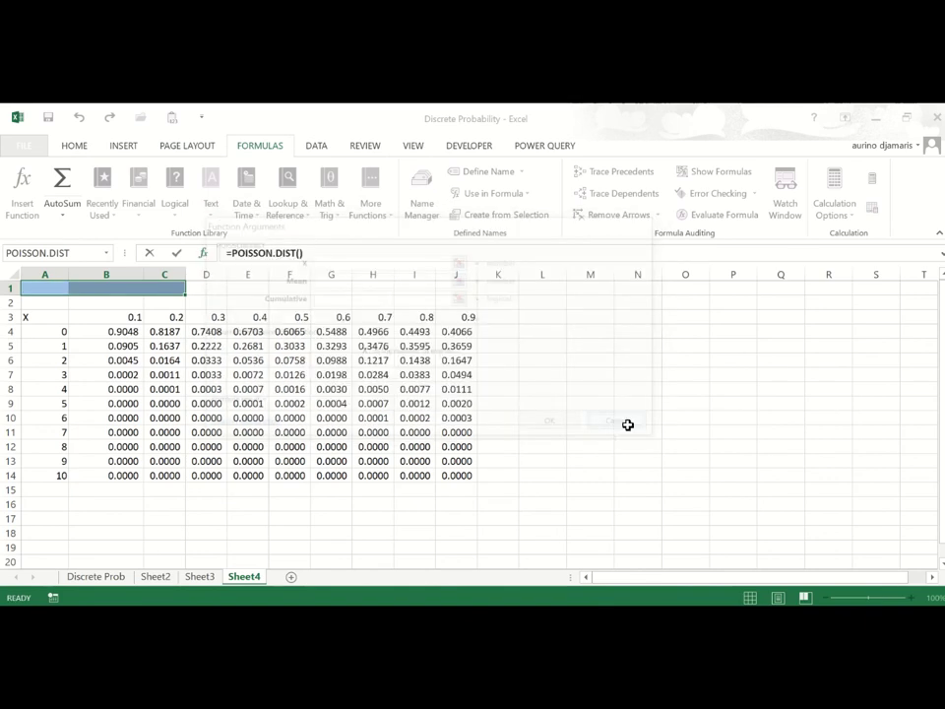
{"action": "left_click", "coordinate": [621, 431]}
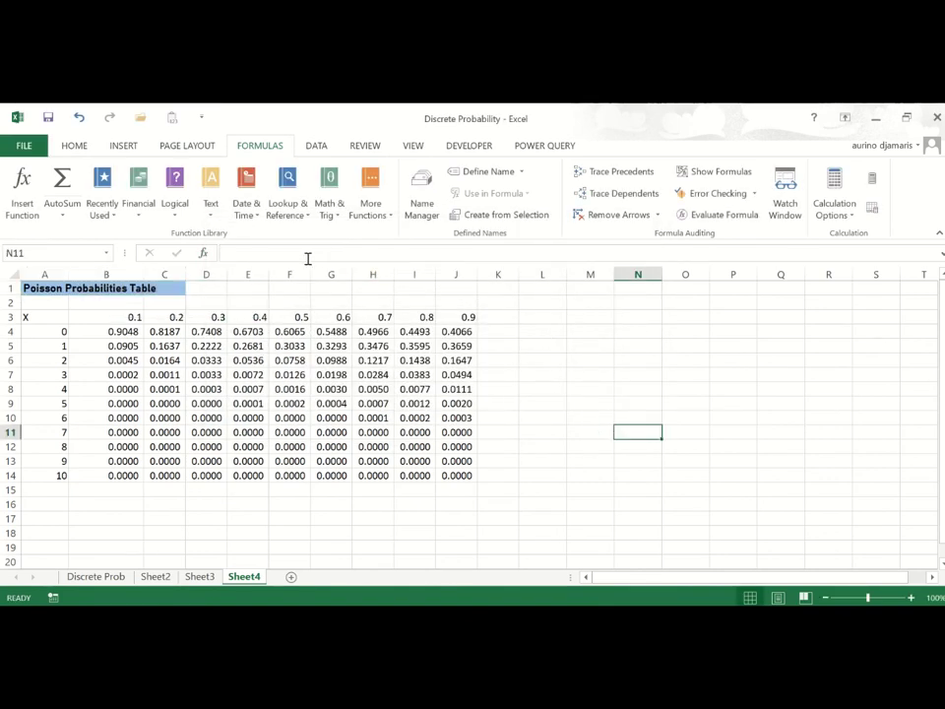